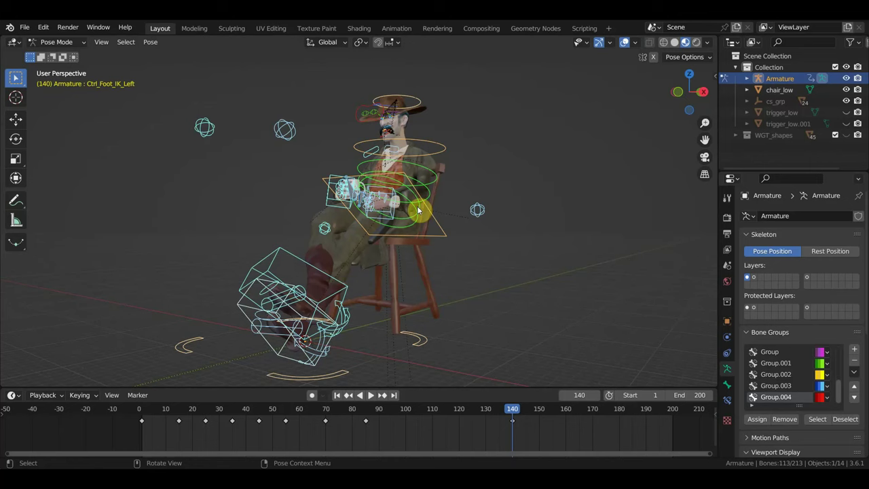
Inspect the seated cowboy from several angles, hiding the rig overlays and then restoring them.
mouse_move(418, 209)
middle_mouse_down()
mouse_move(364, 221)
mouse_move(398, 224)
middle_mouse_up()
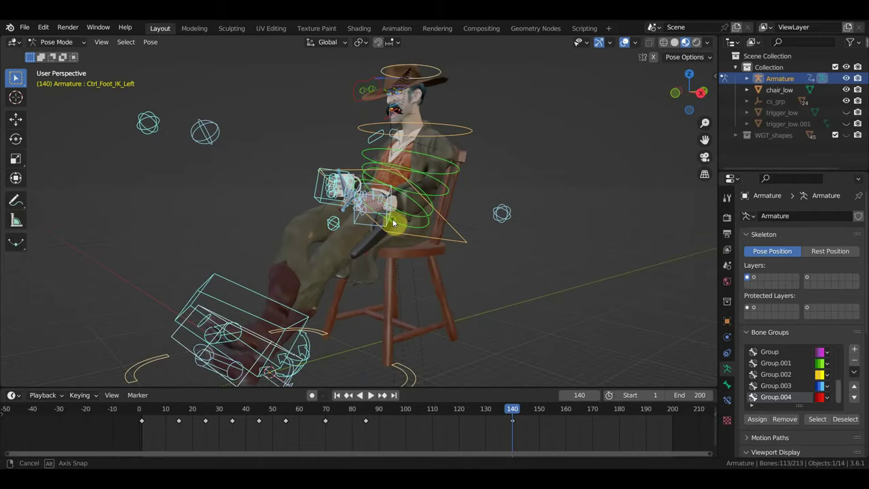
middle_click_drag(291, 311, 363, 274)
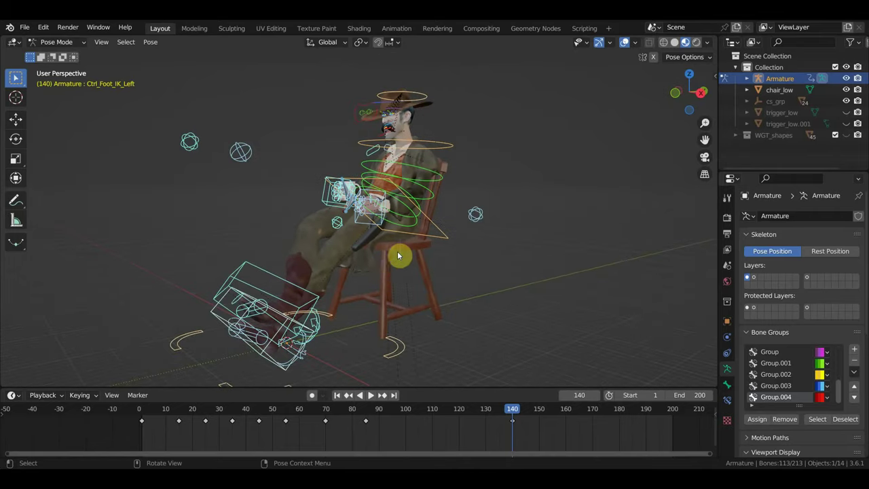
mouse_move(398, 252)
middle_mouse_down()
mouse_move(456, 256)
mouse_move(413, 260)
middle_mouse_up()
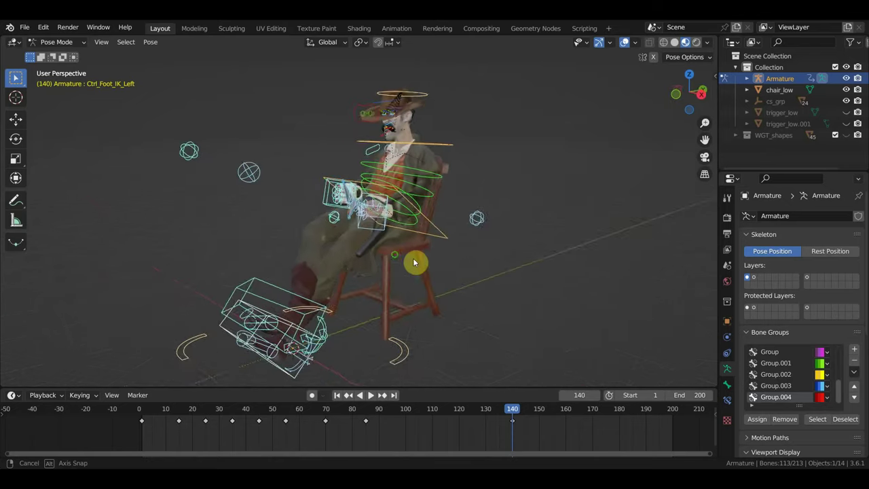
left_click(624, 42)
middle_click_drag(516, 156, 471, 184)
scroll(471, 183, "up", 3)
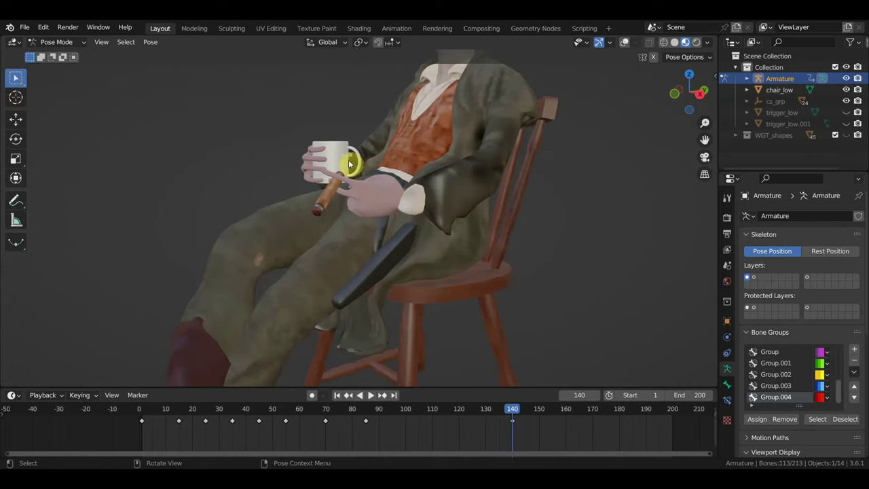
middle_click_drag(422, 194, 450, 194)
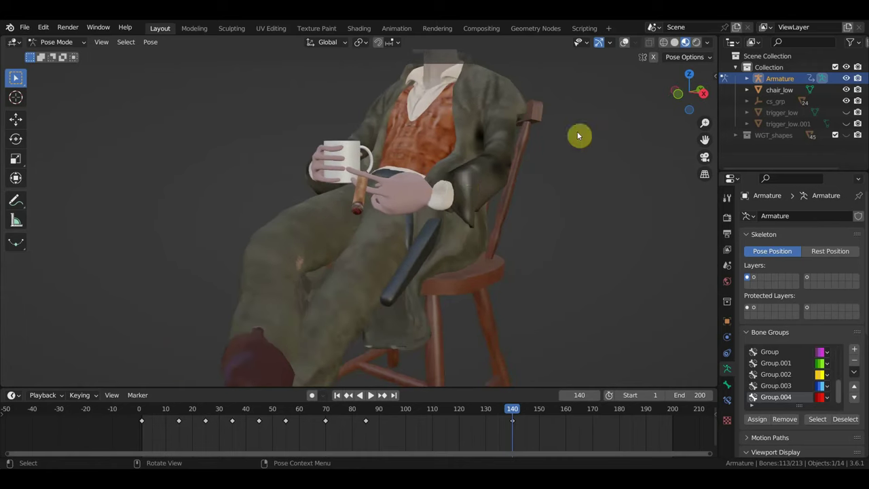
left_click(624, 42)
Select the Ctrl_Spine1 bone and switch from Pose Mode to Object Mode.
left_click(402, 137)
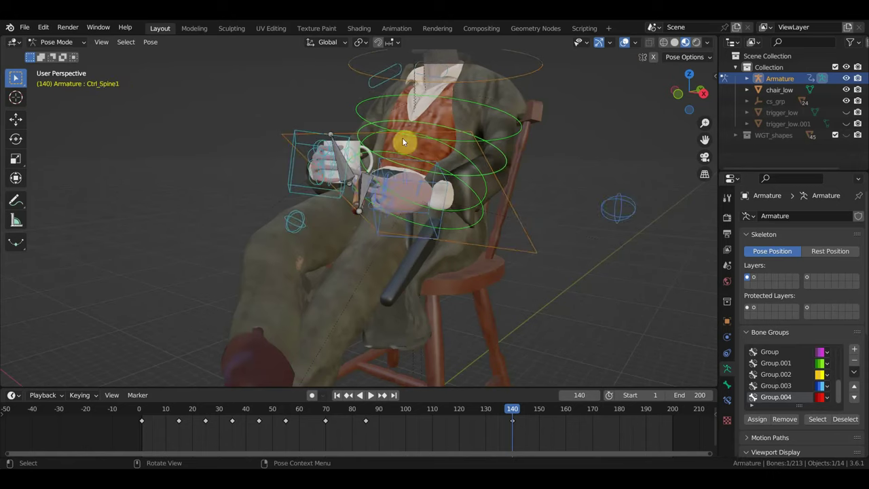
left_click(57, 42)
left_click(59, 54)
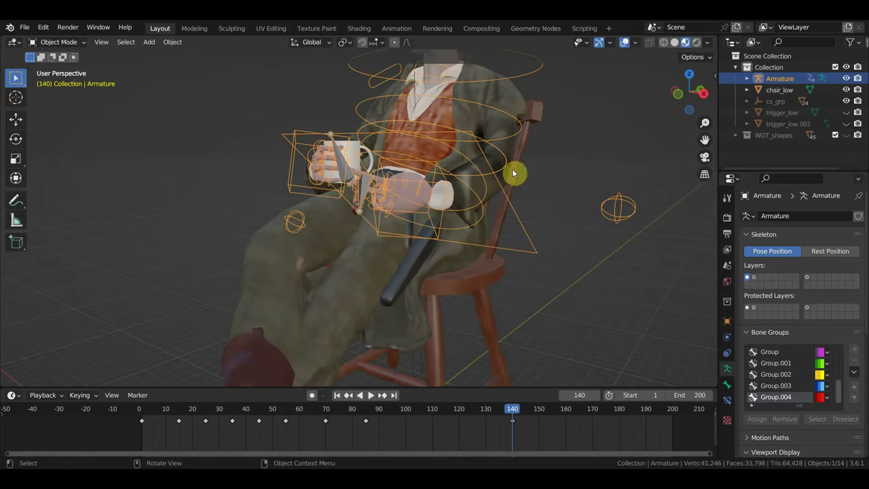
Select the coat mesh, nudge its Key 1 shape-key value, and scrub the timeline to preview.
left_click(516, 148)
left_click(508, 143)
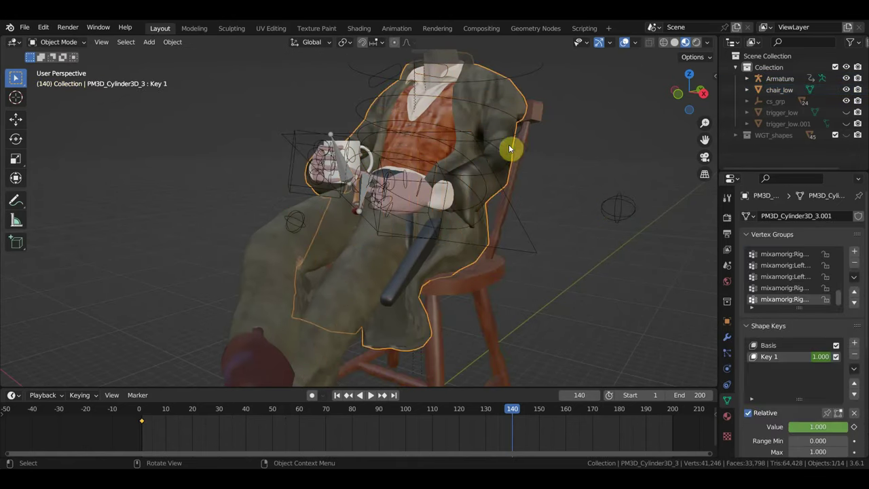
mouse_move(842, 426)
left_mouse_down()
mouse_move(791, 426)
mouse_move(845, 426)
left_mouse_up()
type("0.910")
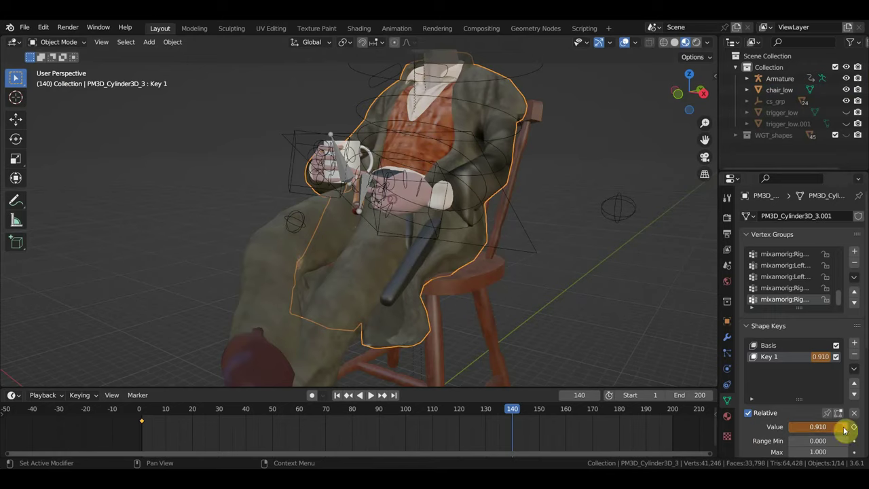
mouse_move(488, 229)
middle_mouse_down()
mouse_move(484, 247)
mouse_move(427, 220)
middle_mouse_up()
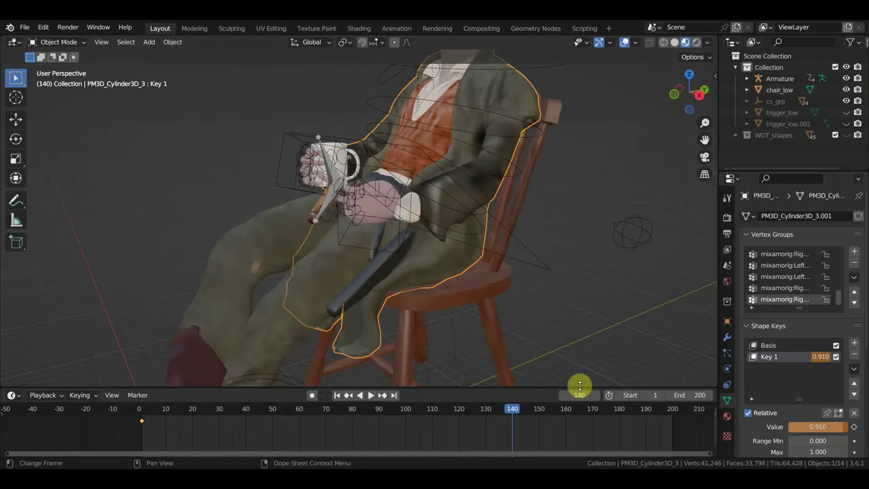
mouse_move(509, 412)
left_mouse_down()
mouse_move(151, 407)
mouse_move(317, 423)
mouse_move(351, 410)
mouse_move(409, 439)
mouse_move(277, 429)
mouse_move(443, 440)
left_mouse_up()
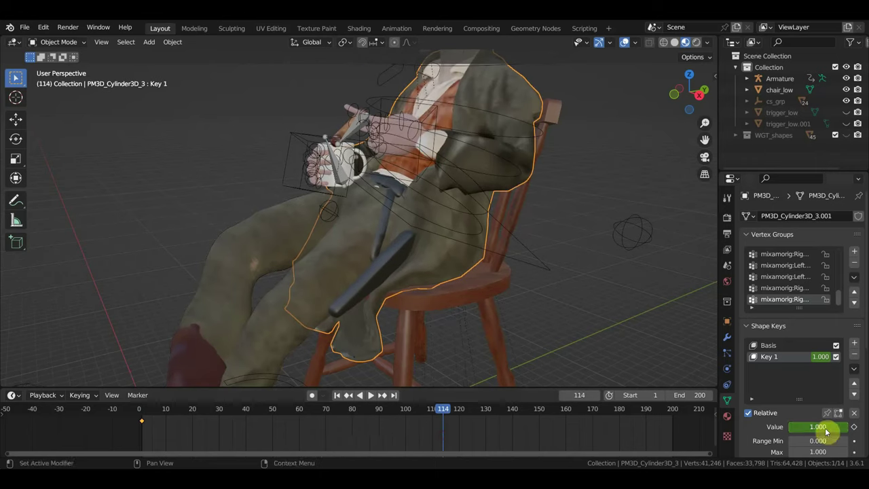
Lower Key 1 slightly below 1, keyframe it at frame 114, and scrub back to frame 59.
left_click_drag(818, 426, 805, 426)
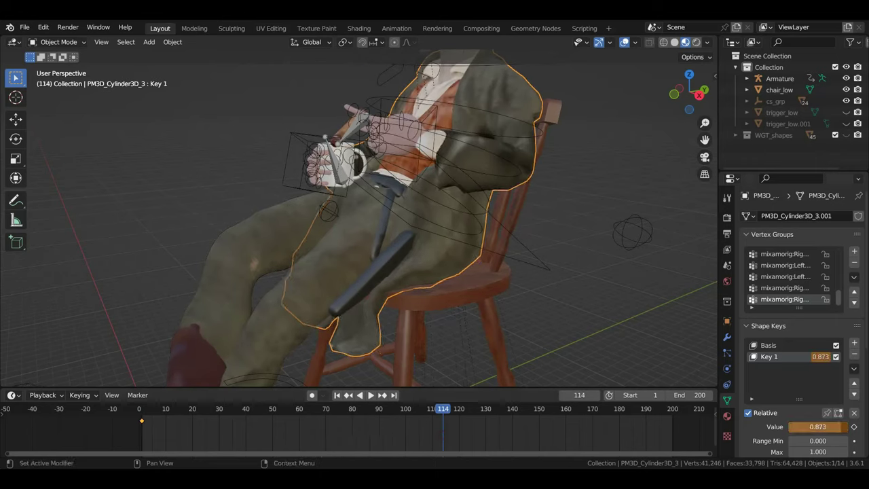
left_click(853, 427)
left_click_drag(446, 409, 268, 424)
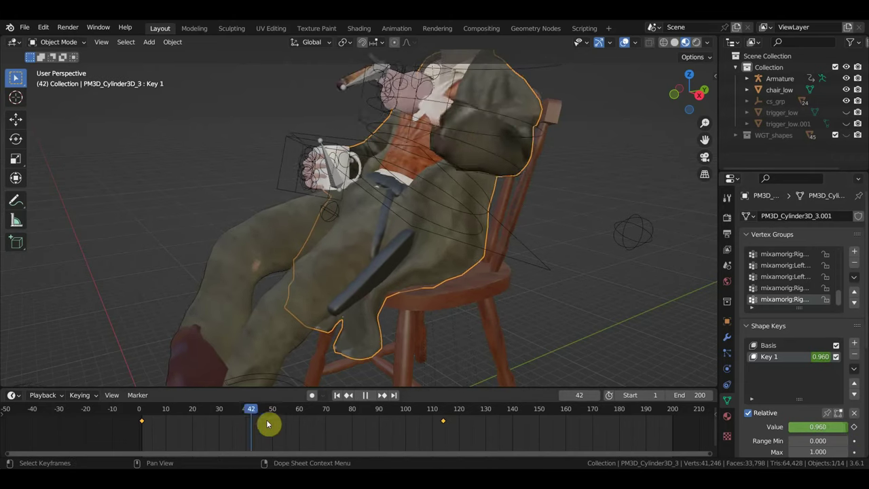
left_click_drag(268, 424, 314, 410)
scroll(365, 345, "up", 3)
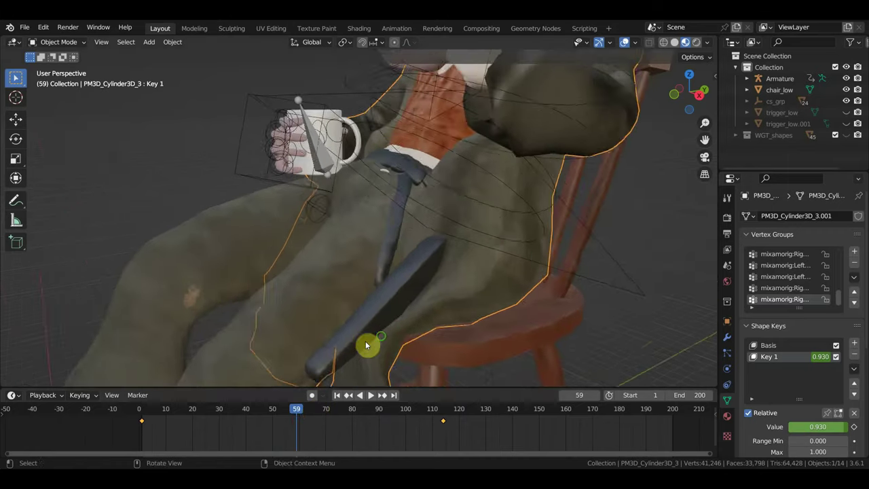
middle_click_drag(365, 346, 446, 272)
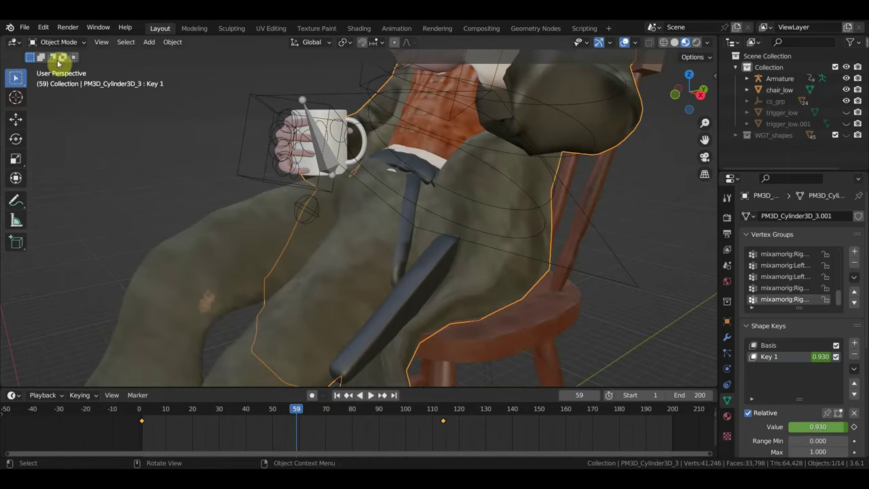
left_click(50, 41)
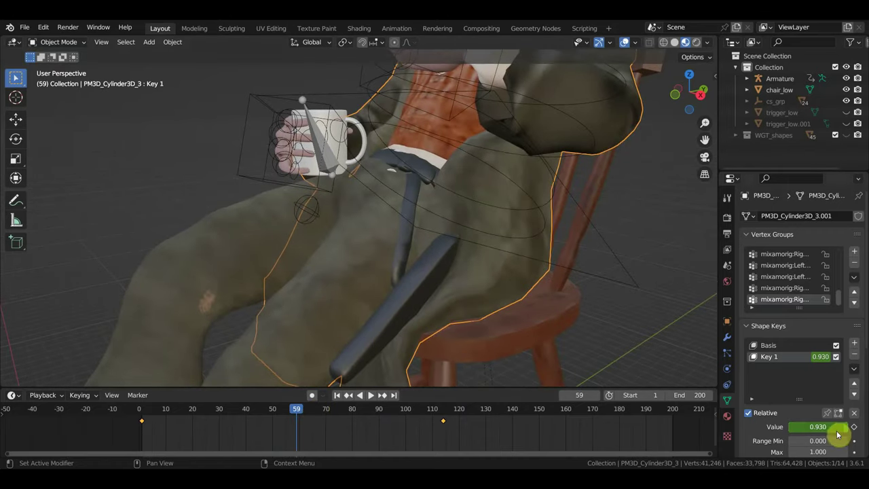
Add a Key 2 shape key to the coat, adjust its value, and enter Sculpt Mode.
left_click(854, 347)
left_click_drag(787, 428, 821, 426)
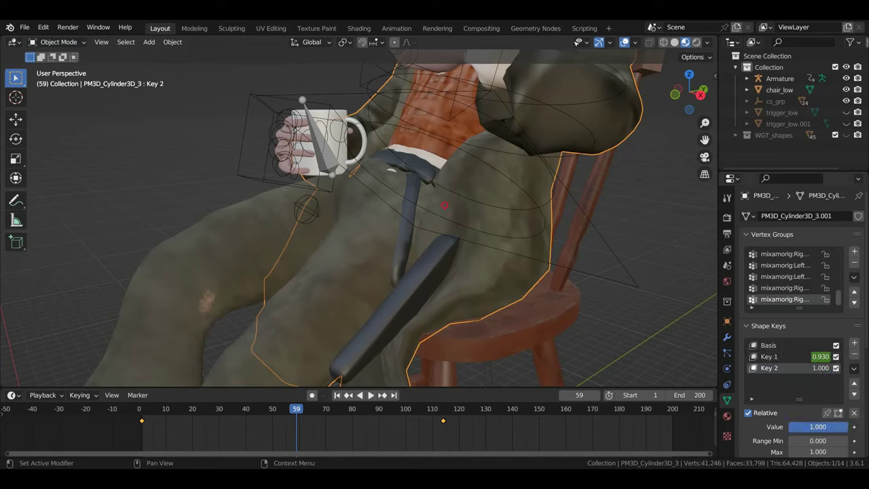
left_click(45, 45)
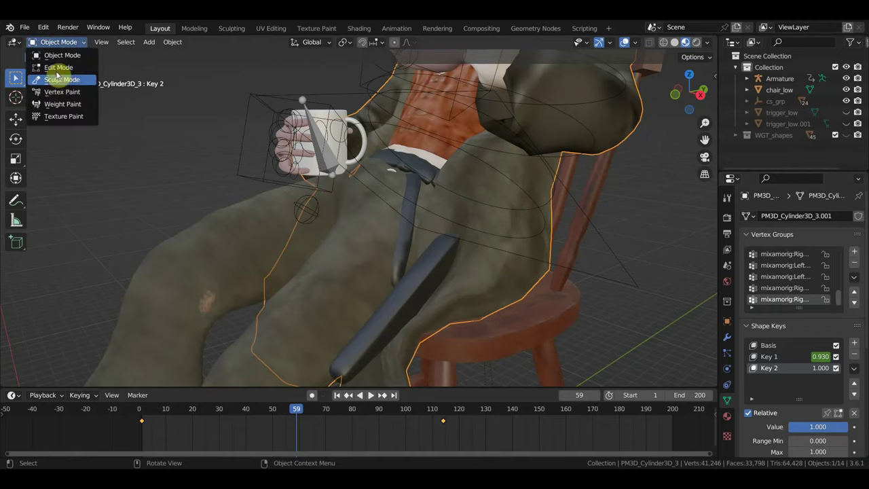
left_click(61, 79)
Grab-sculpt the coat around the tie and belly, orbiting to check the result.
scroll(471, 199, "down", 5)
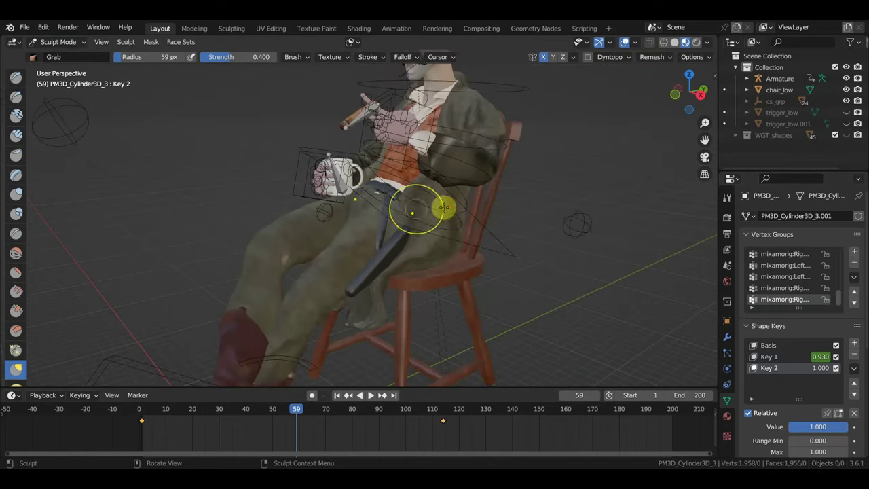
mouse_move(410, 194)
left_mouse_down()
mouse_move(411, 237)
mouse_move(395, 224)
mouse_move(461, 242)
mouse_move(413, 209)
mouse_move(437, 215)
mouse_move(427, 195)
mouse_move(459, 210)
mouse_move(444, 249)
mouse_move(429, 239)
left_mouse_up()
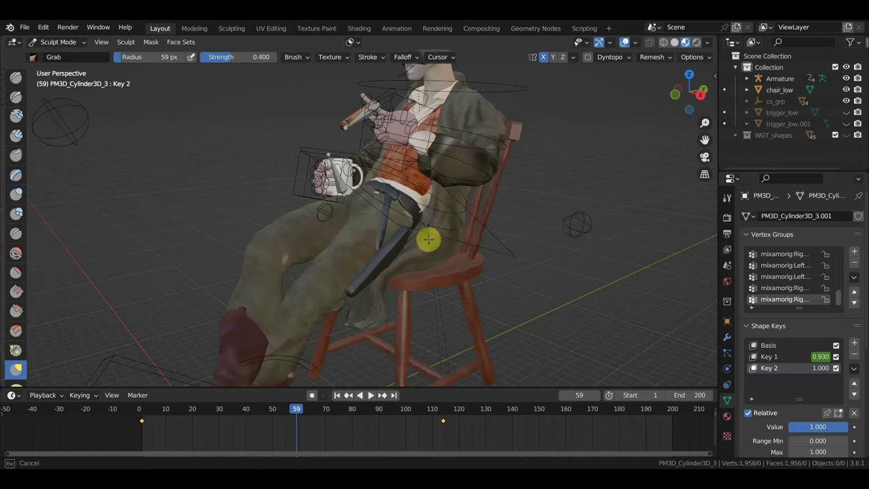
middle_click_drag(420, 235, 519, 246)
left_click_drag(498, 248, 436, 236)
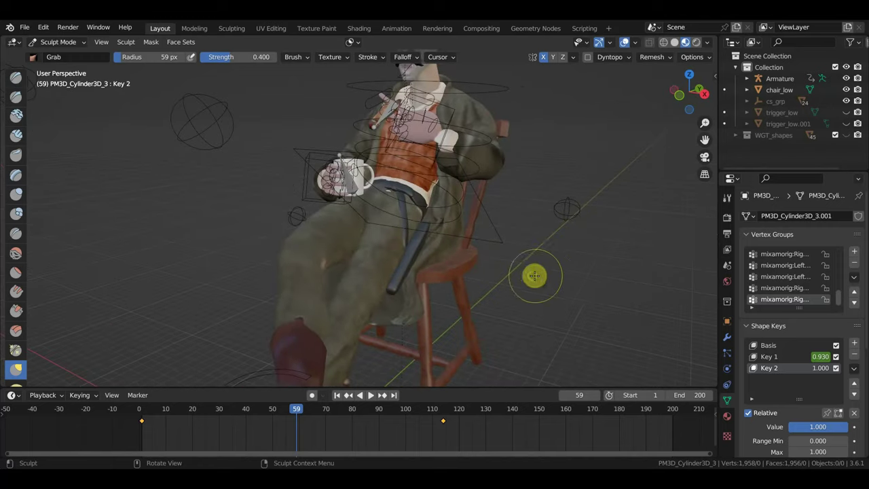
middle_click_drag(534, 273, 500, 272)
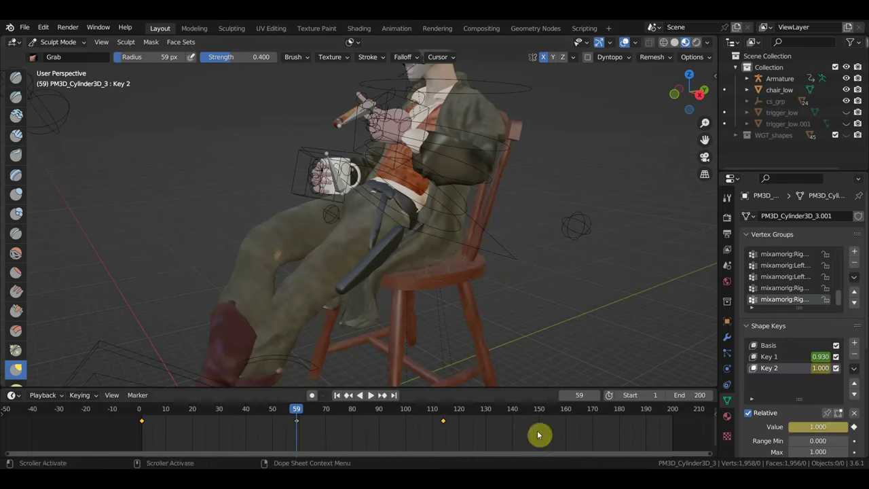
Keyframe the Key 2 value at frame 100 and again at frame 91.
mouse_move(290, 414)
left_mouse_down()
mouse_move(433, 429)
mouse_move(441, 439)
left_mouse_up()
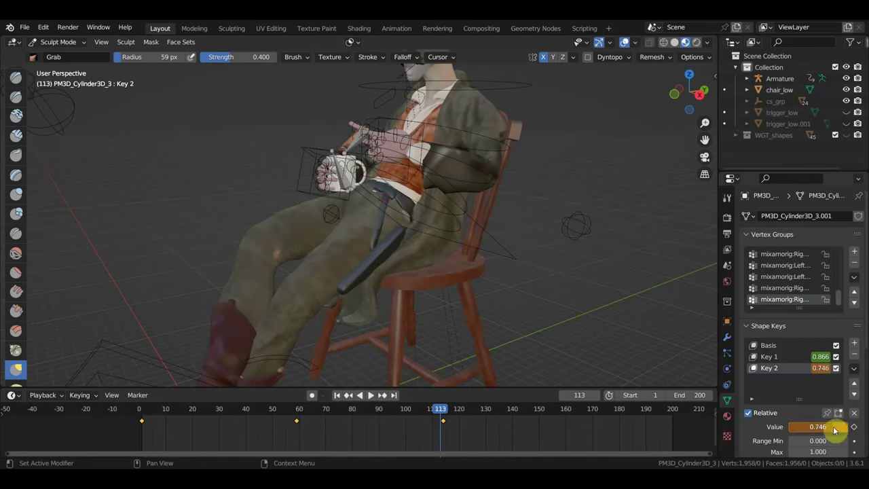
left_click(854, 426)
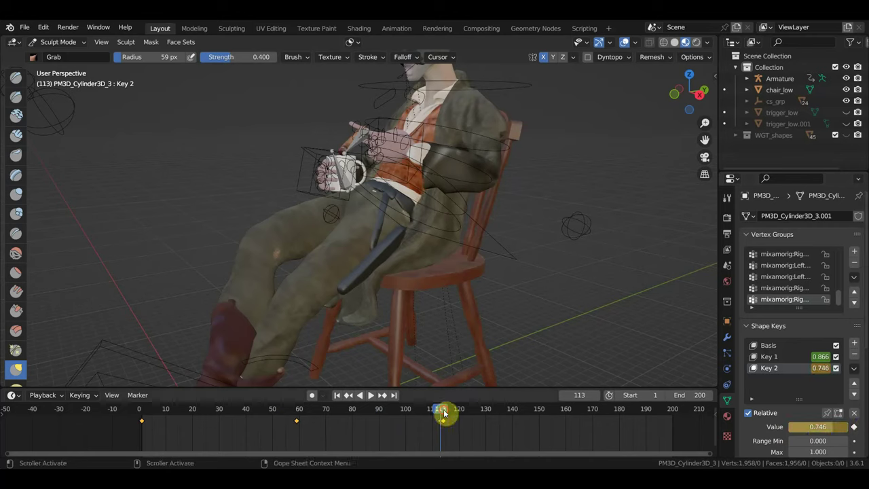
mouse_move(443, 412)
left_mouse_down()
mouse_move(450, 411)
mouse_move(170, 407)
mouse_move(370, 442)
mouse_move(305, 423)
mouse_move(299, 428)
left_mouse_up()
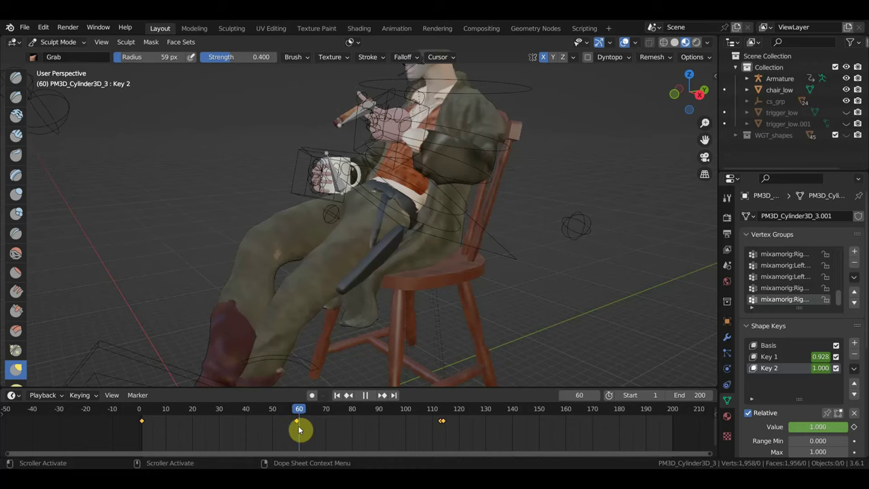
left_click(836, 431)
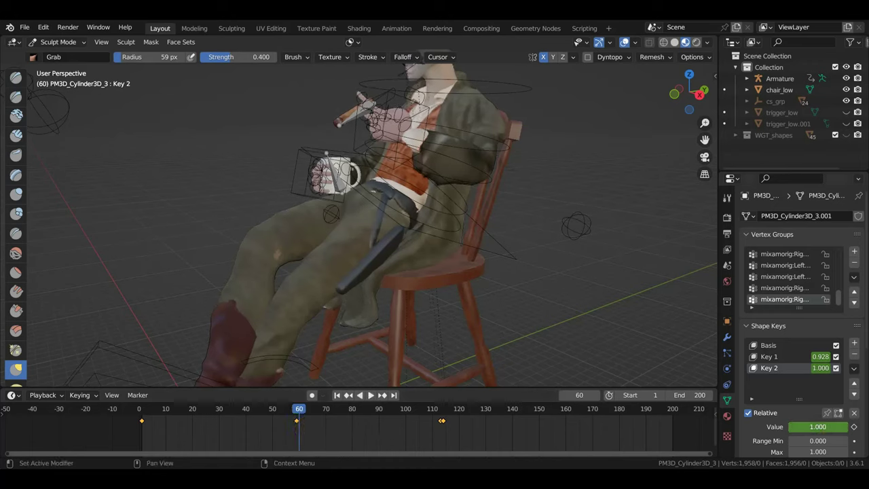
key("i")
Grab-pull the coat's chest area further, then lower the Key 2 value to about 0.767.
mouse_move(436, 212)
left_mouse_down()
mouse_move(422, 145)
mouse_move(447, 152)
mouse_move(417, 159)
mouse_move(411, 170)
mouse_move(450, 175)
left_mouse_up()
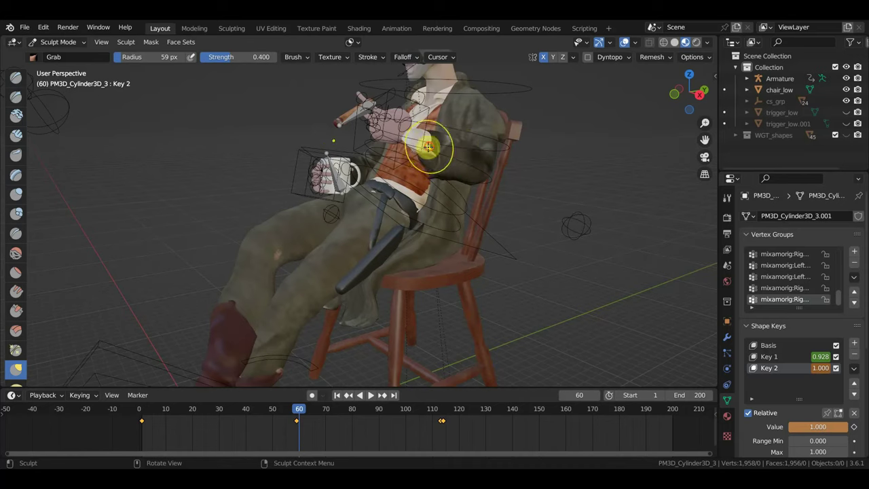
mouse_move(428, 147)
left_mouse_down()
mouse_move(451, 140)
mouse_move(442, 155)
left_mouse_up()
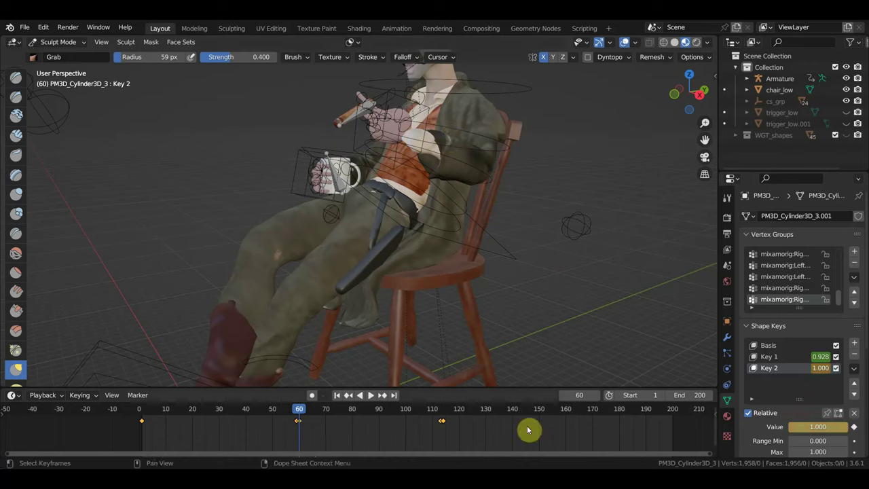
left_click_drag(294, 412, 382, 431)
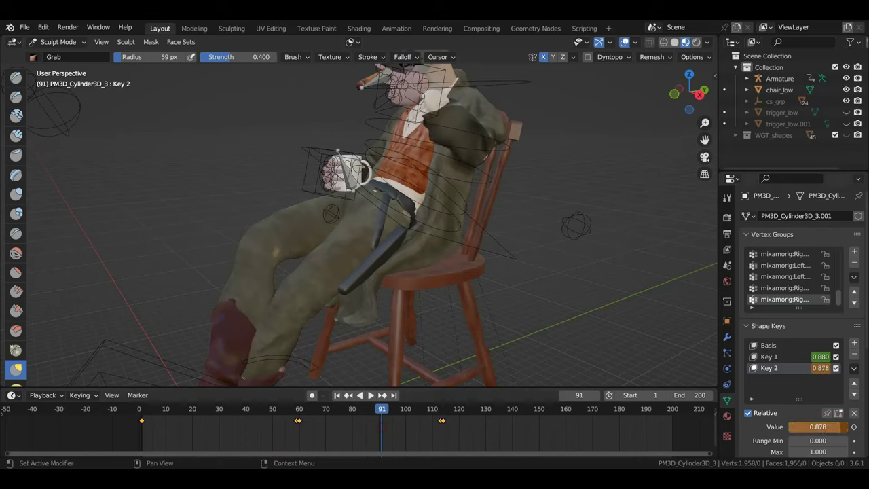
mouse_move(818, 426)
left_mouse_down()
mouse_move(771, 426)
mouse_move(824, 426)
left_mouse_up()
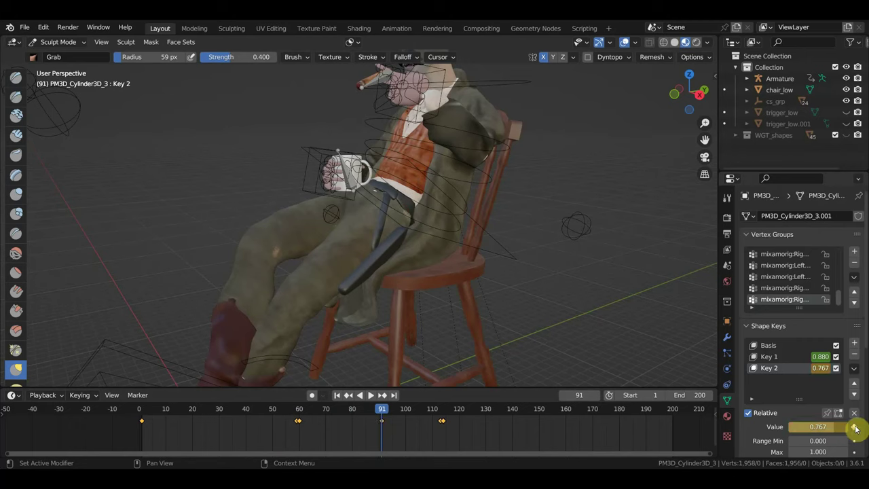
Play the animation, then rewind and stop it at frame 52.
key("space")
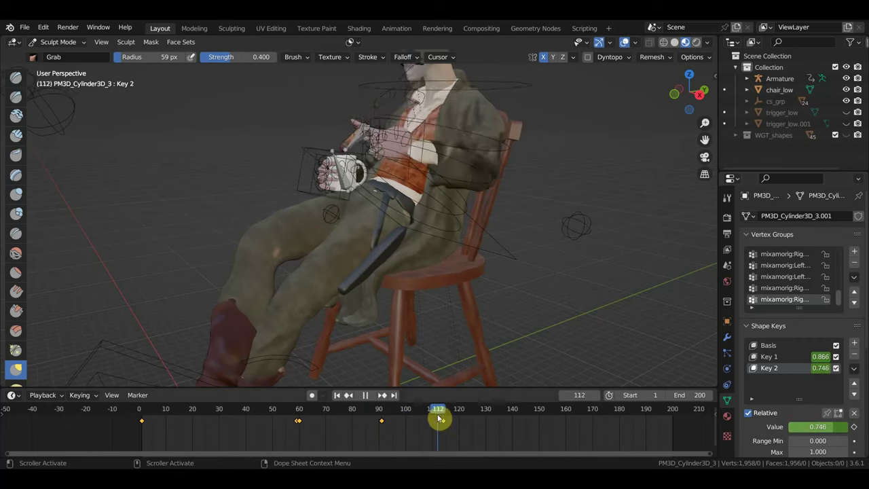
mouse_move(438, 417)
left_mouse_down()
mouse_move(209, 413)
mouse_move(278, 413)
left_mouse_up()
middle_click_drag(355, 271, 409, 205)
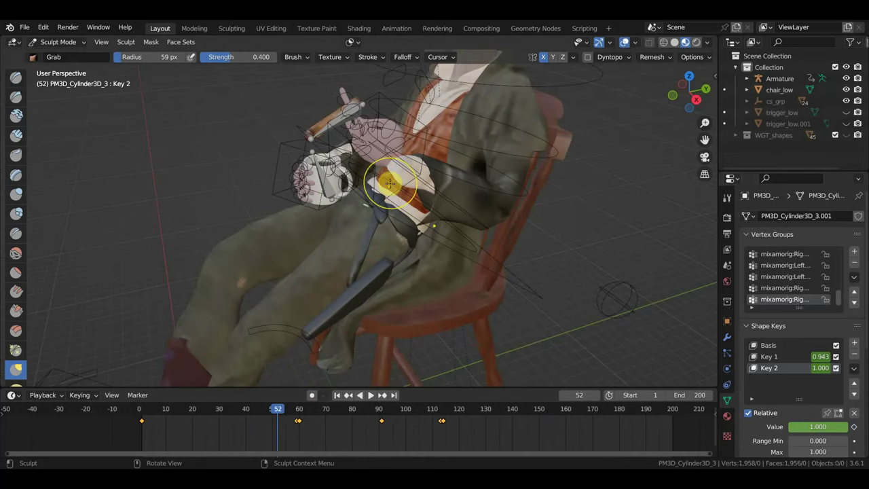
left_click(60, 41)
Back in Object Mode, select the ковбой_1 body mesh and add a Key 2 shape key.
left_click(56, 59)
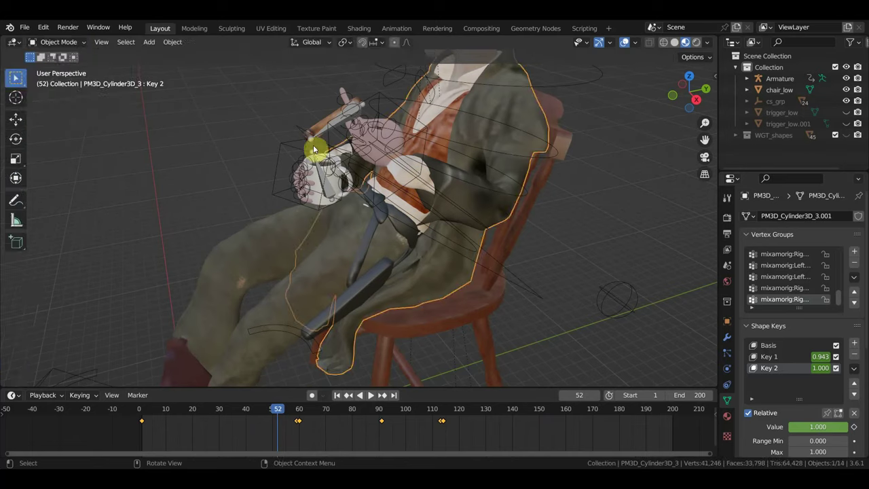
mouse_move(312, 148)
middle_mouse_down()
mouse_move(444, 165)
mouse_move(437, 157)
mouse_move(407, 209)
middle_mouse_up()
scroll(409, 209, "up", 1)
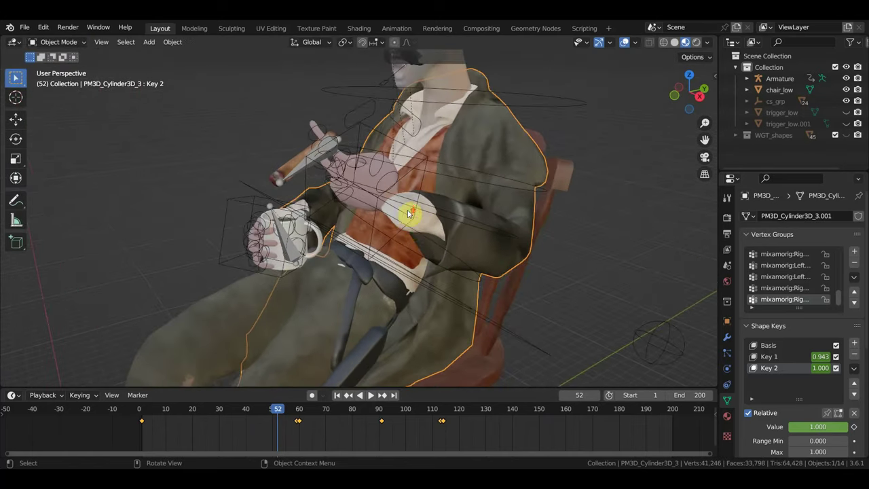
left_click(426, 230)
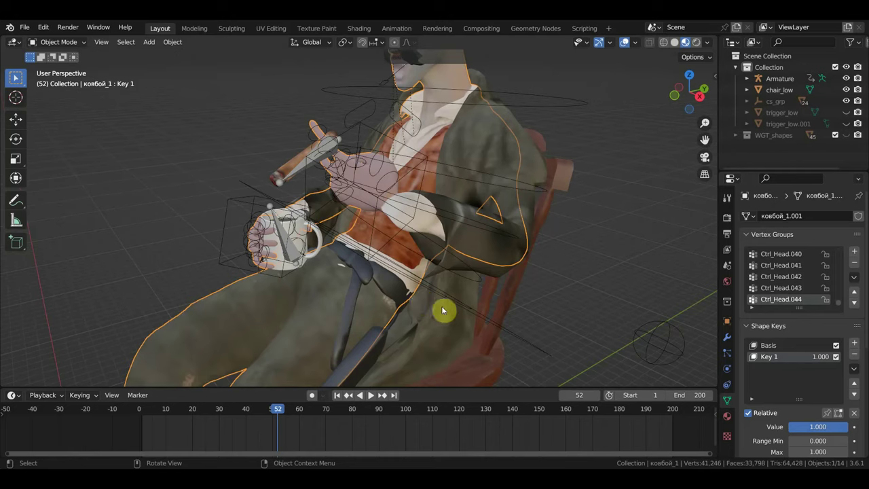
left_click(854, 344)
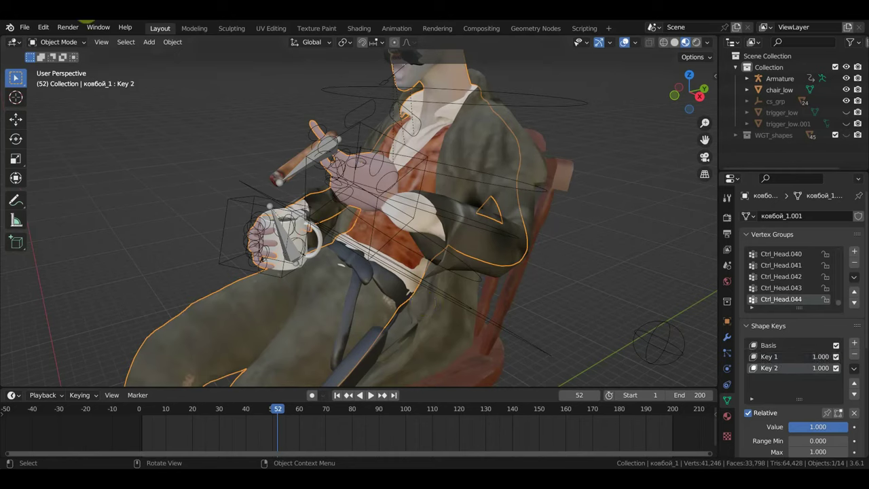
left_click(51, 45)
In Sculpt Mode, Grab-pull the ковбой_1 shirt and sleeve on Key 2, orbiting to check.
left_click(61, 79)
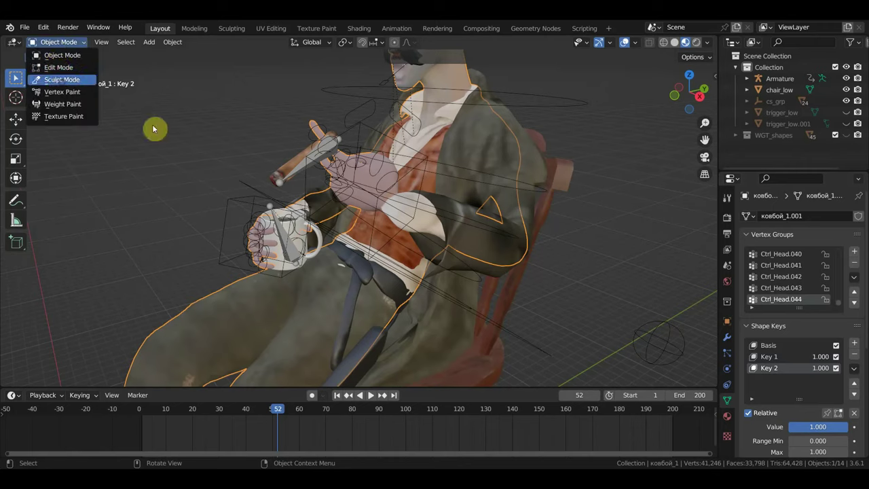
mouse_move(416, 224)
left_mouse_down()
mouse_move(429, 232)
mouse_move(382, 241)
mouse_move(413, 194)
mouse_move(441, 241)
mouse_move(439, 234)
left_mouse_up()
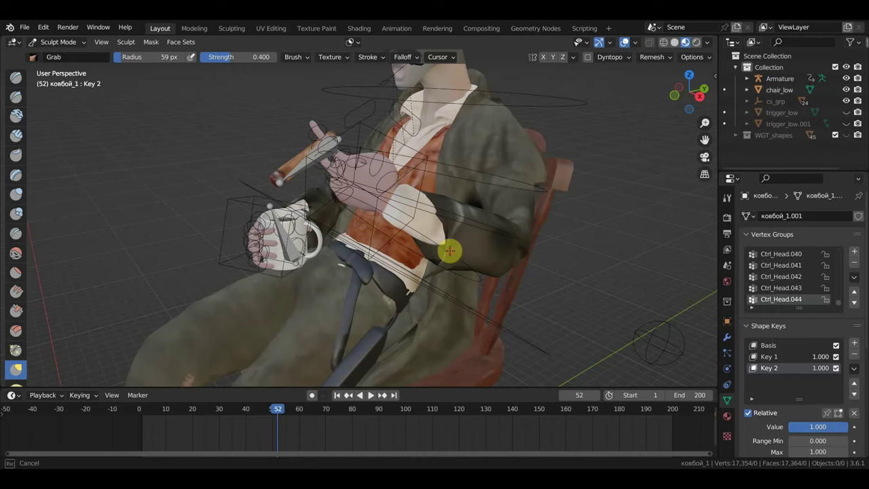
mouse_move(452, 252)
middle_mouse_down()
mouse_move(588, 249)
mouse_move(508, 260)
mouse_move(414, 257)
middle_mouse_up()
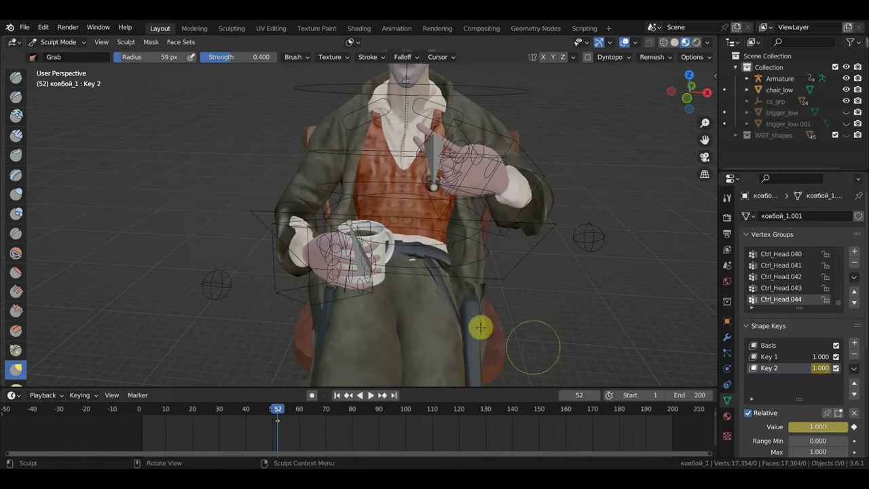
middle_click_drag(357, 305, 425, 296)
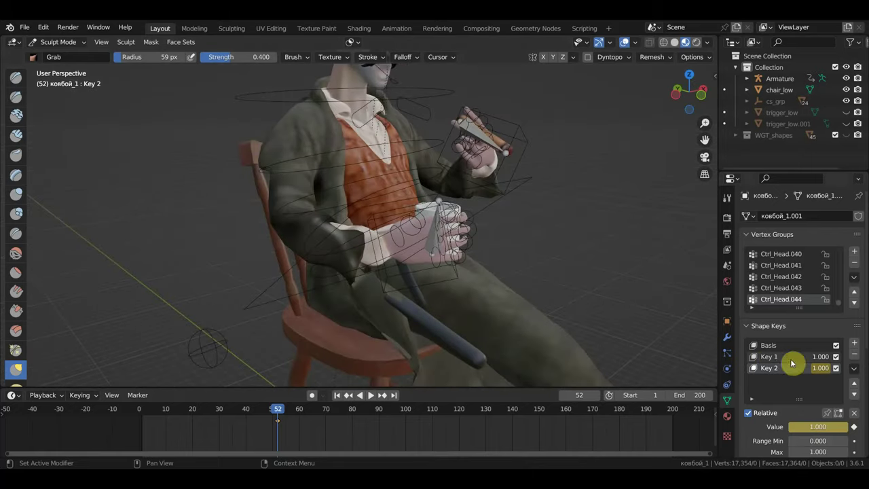
Add Key 3 to ковбой_1, pull the sleeve and cuff down, and keyframe it at frame 52.
left_click(853, 343)
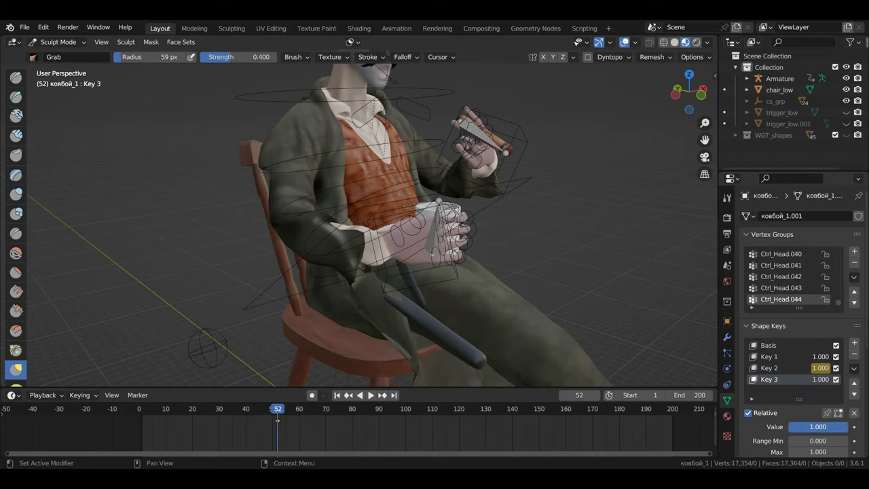
mouse_move(358, 224)
left_mouse_down()
mouse_move(358, 239)
mouse_move(339, 237)
left_mouse_up()
mouse_move(373, 262)
left_mouse_down()
mouse_move(364, 278)
mouse_move(380, 252)
mouse_move(396, 268)
mouse_move(360, 263)
mouse_move(369, 242)
mouse_move(390, 234)
left_mouse_up()
mouse_move(500, 242)
middle_mouse_down()
mouse_move(394, 256)
mouse_move(219, 178)
middle_mouse_up()
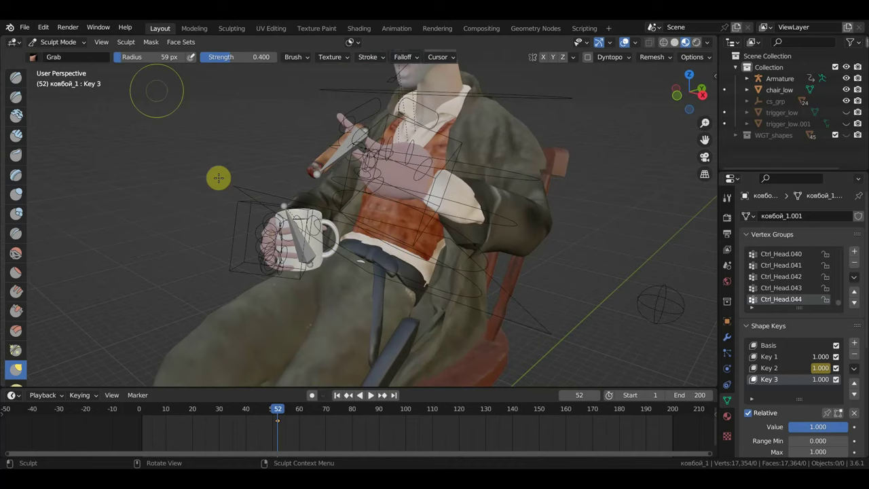
left_click(854, 426)
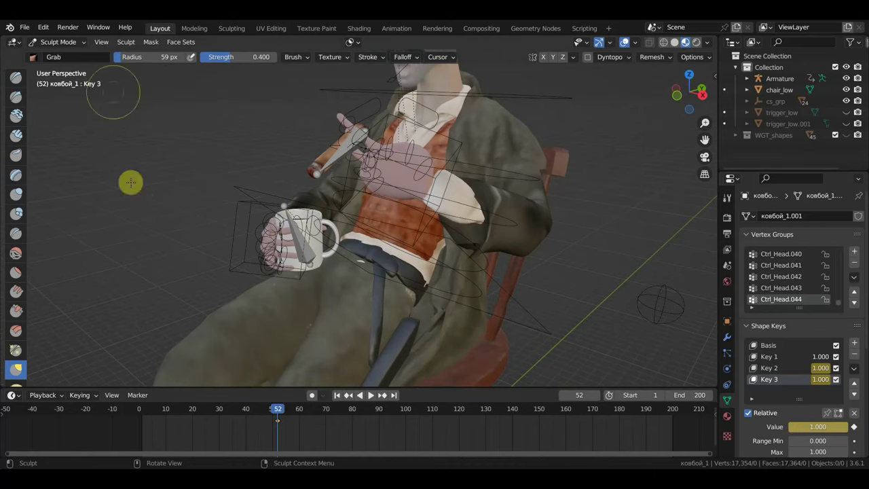
Return to Object Mode and play the animation from frame 1 with viewport overlays hidden.
left_click(71, 42)
left_click(62, 53)
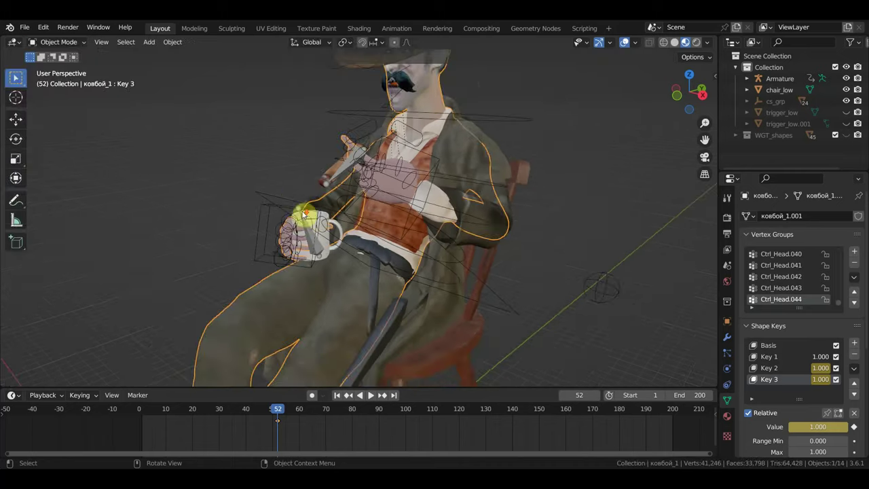
middle_click_drag(298, 224, 316, 222)
left_click(145, 413)
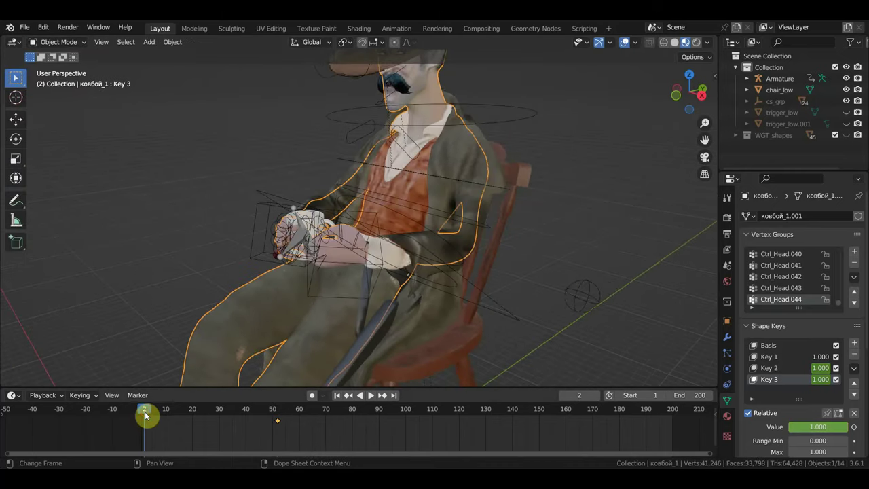
key("space")
key("space")
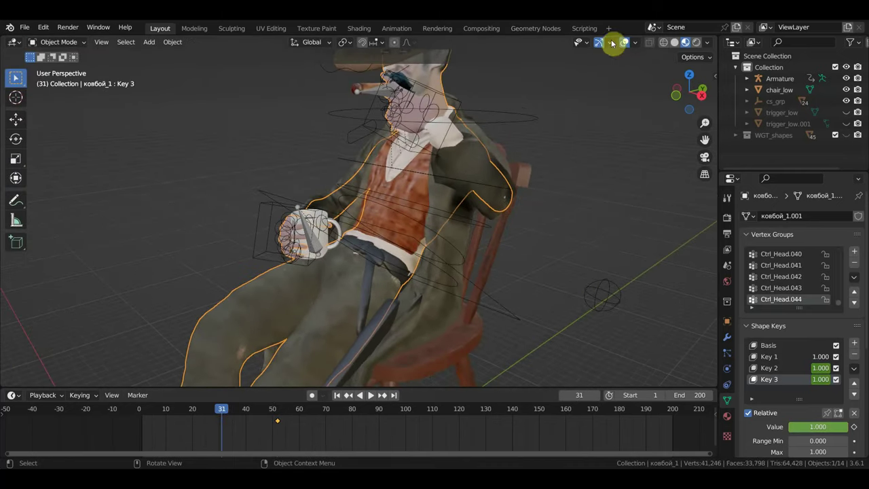
left_click(625, 44)
scroll(532, 212, "down", 4)
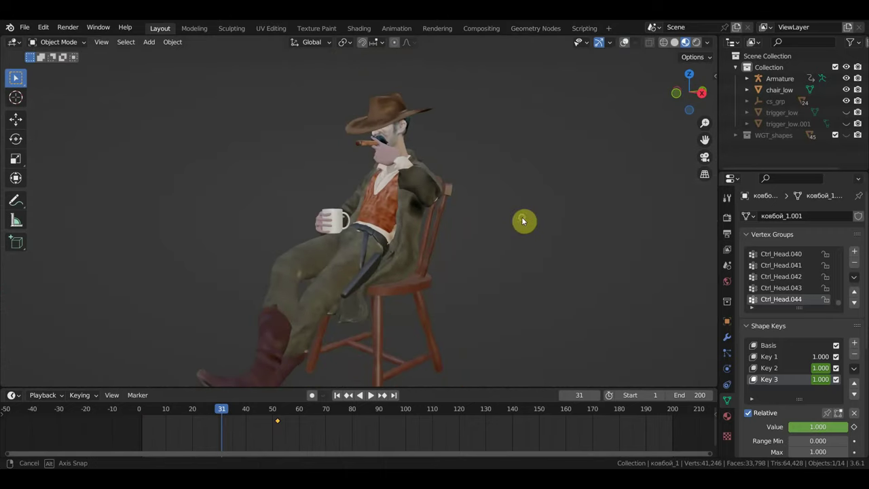
scroll(522, 221, "up", 3)
middle_click_drag(520, 225, 493, 238)
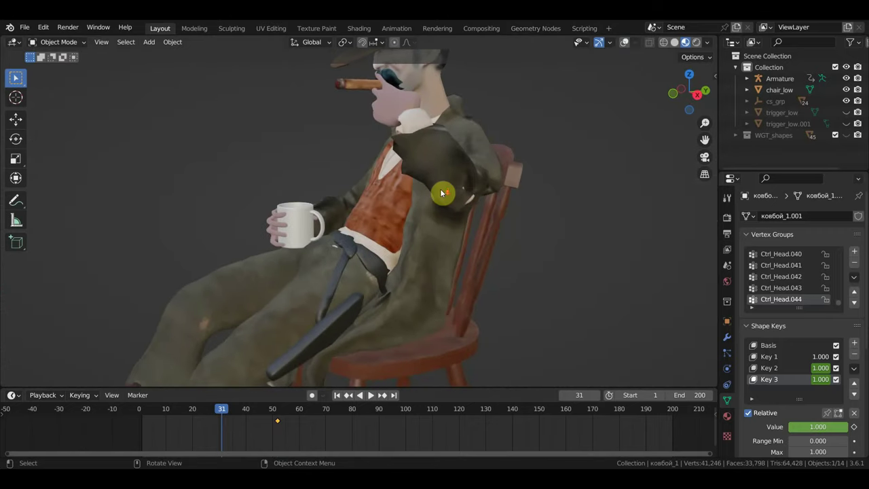
mouse_move(440, 193)
middle_mouse_down()
mouse_move(462, 204)
mouse_move(531, 202)
middle_mouse_up()
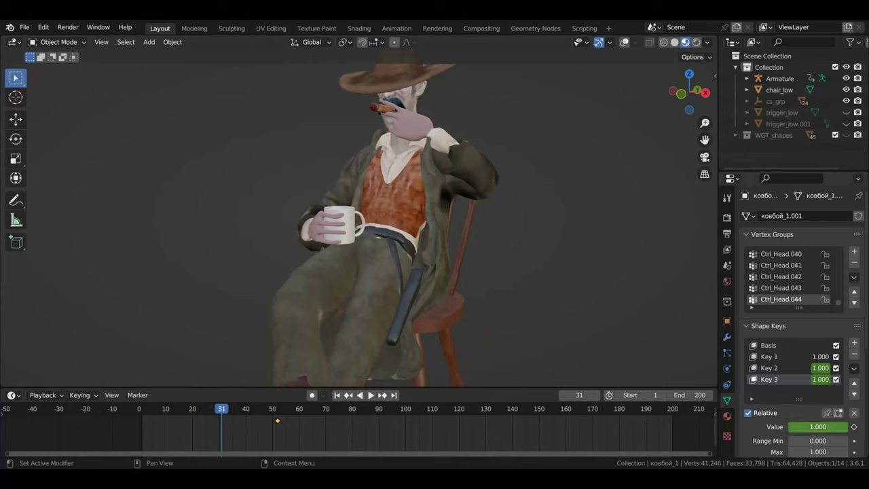
Select the PM3D_Cylinder3D_3 coat mesh, lower Key 2 to 0.746, and orbit to inspect it.
left_click(478, 179)
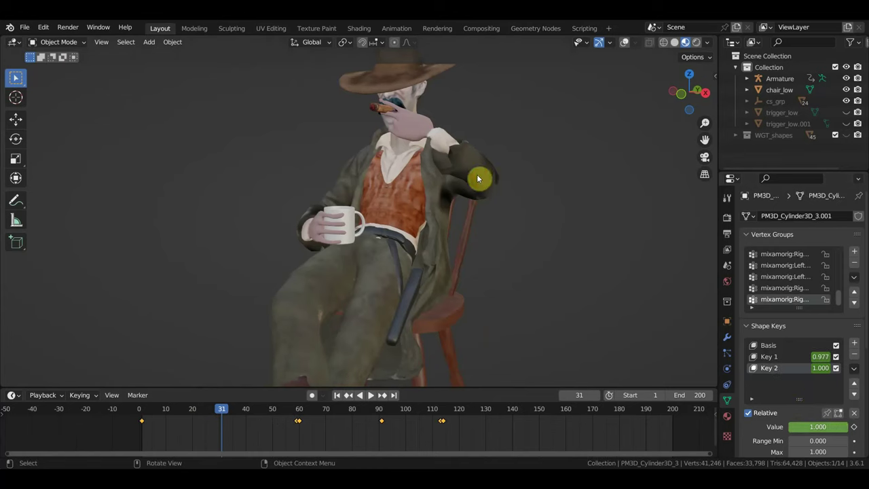
left_click_drag(817, 426, 817, 426)
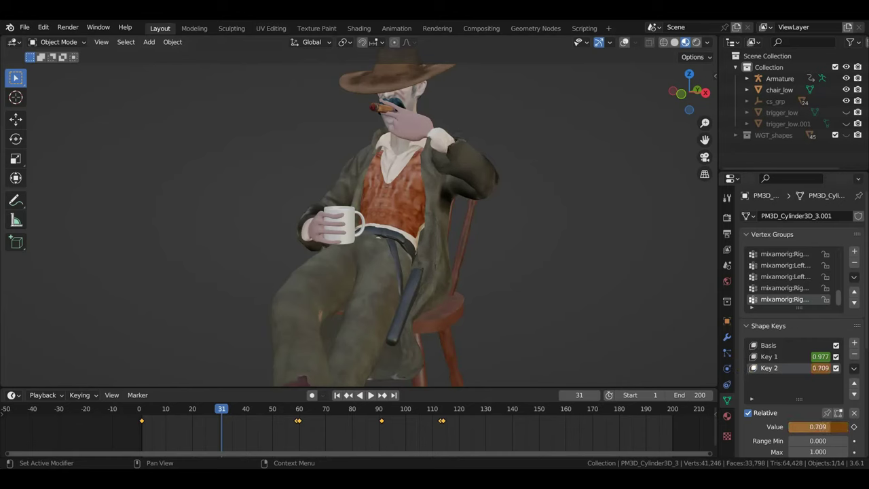
middle_click_drag(680, 338, 626, 378)
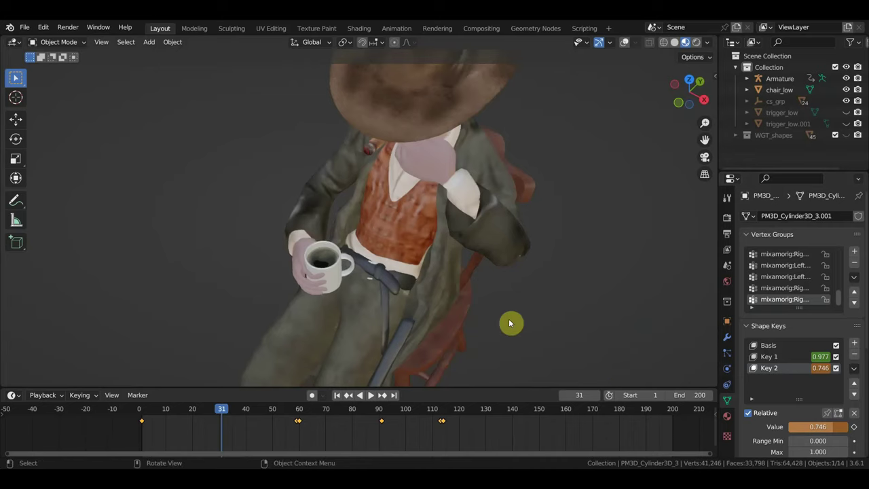
mouse_move(519, 283)
middle_mouse_down()
mouse_move(581, 248)
mouse_move(607, 215)
mouse_move(587, 205)
mouse_move(607, 199)
middle_mouse_up()
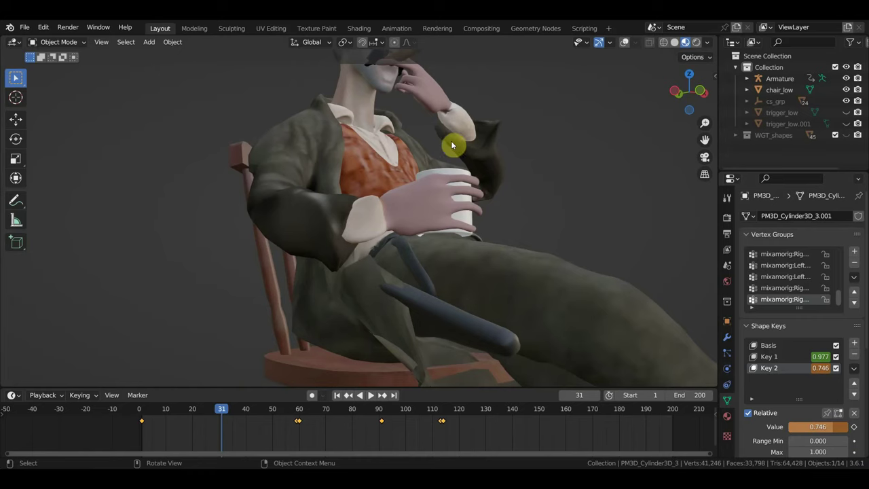
mouse_move(450, 143)
middle_mouse_down()
mouse_move(502, 179)
mouse_move(464, 196)
mouse_move(475, 197)
middle_mouse_up()
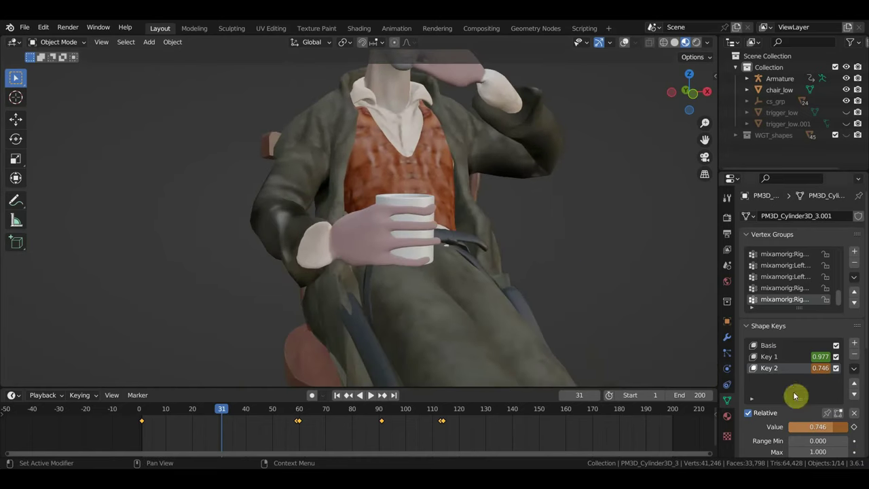
mouse_move(706, 367)
middle_mouse_down()
mouse_move(555, 321)
mouse_move(473, 321)
middle_mouse_up()
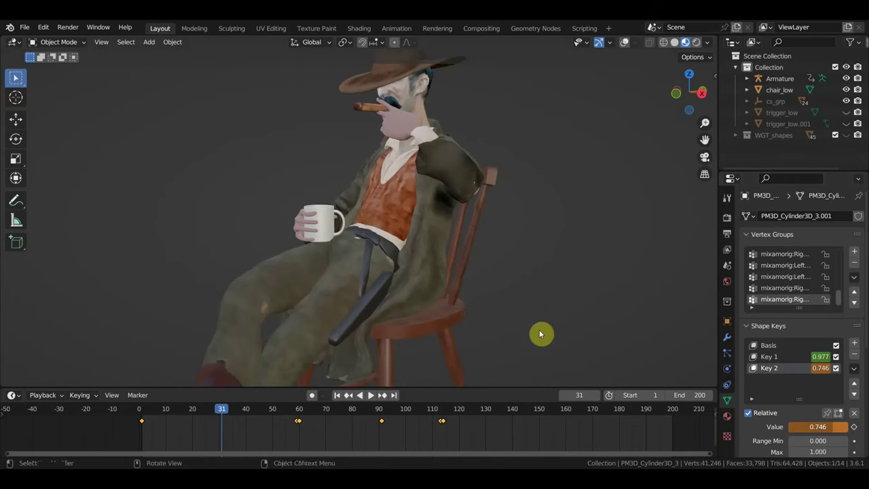
Show overlays again, deselect the mesh, and play the animation, stopping at frame 41.
left_click(624, 41)
scroll(604, 176, "down", 1)
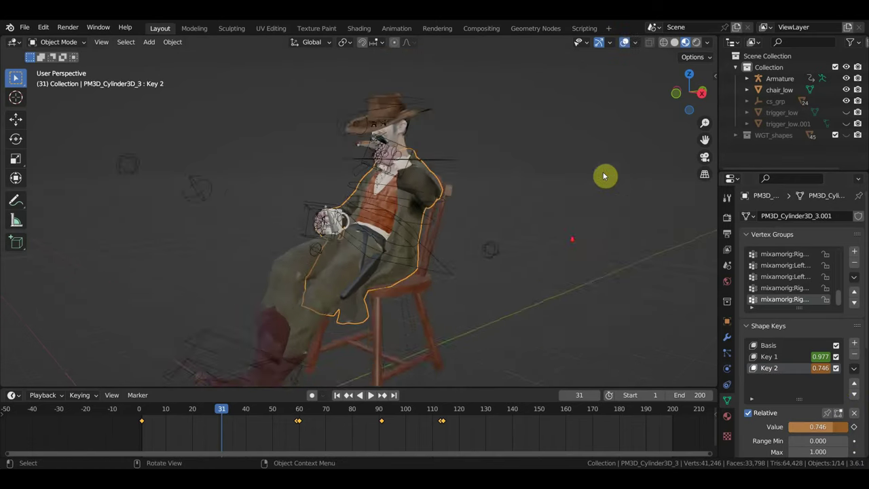
left_click(604, 177)
mouse_move(604, 176)
middle_mouse_down()
mouse_move(552, 257)
mouse_move(599, 224)
mouse_move(578, 235)
mouse_move(572, 224)
mouse_move(508, 248)
mouse_move(455, 245)
mouse_move(592, 251)
mouse_move(535, 258)
middle_mouse_up()
left_click(370, 394)
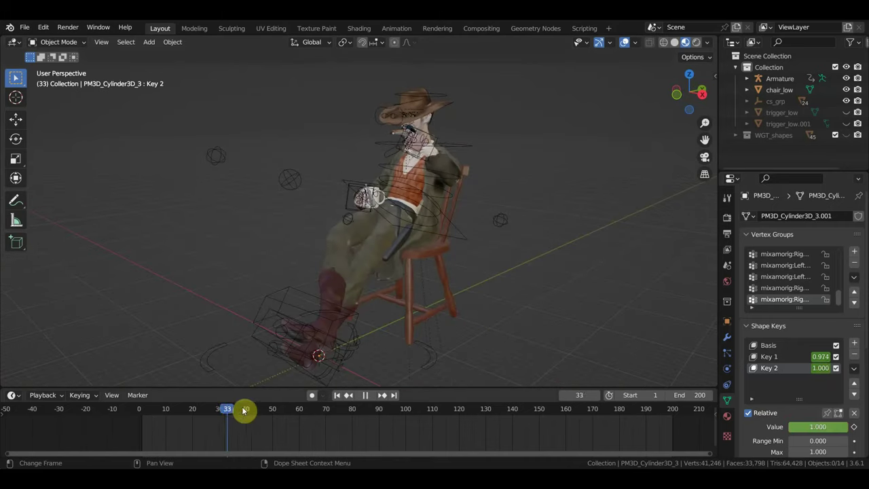
left_click(244, 409)
key("space")
Preview the animation to frame 78 without overlays, then rewind to frame 0 and restore overlays.
left_click(625, 44)
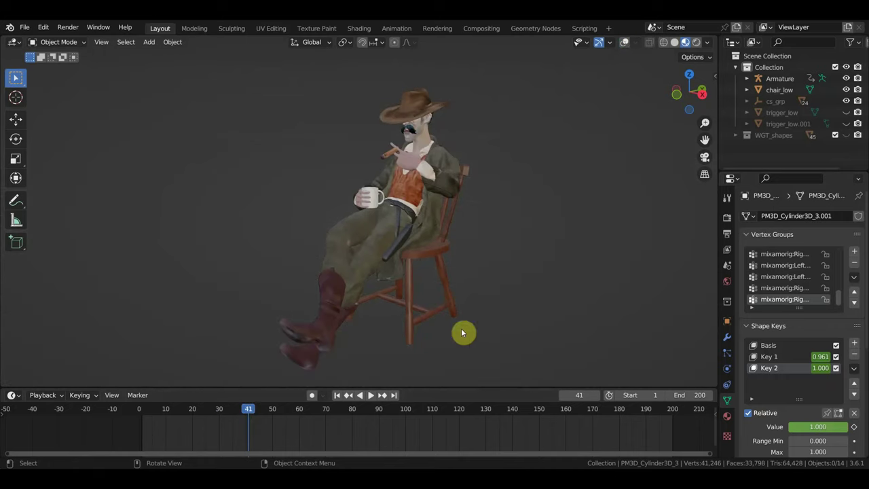
left_click(142, 411)
mouse_move(144, 412)
left_mouse_down()
mouse_move(382, 439)
mouse_move(549, 442)
mouse_move(142, 425)
left_mouse_up()
mouse_move(444, 314)
middle_mouse_down()
mouse_move(411, 304)
mouse_move(441, 309)
middle_mouse_up()
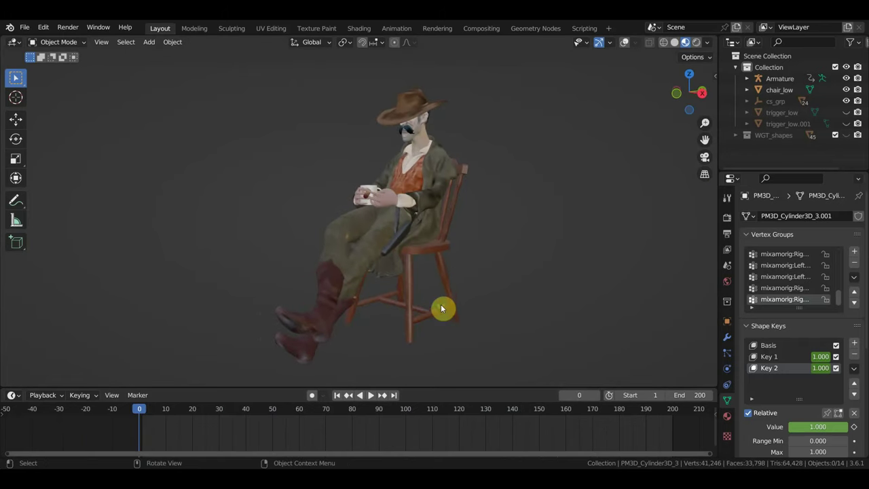
left_click(623, 45)
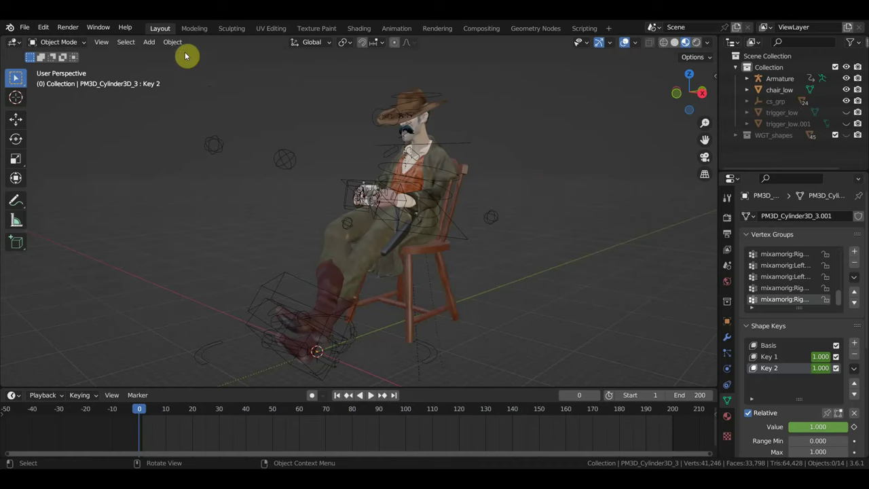
scroll(423, 176, "up", 2)
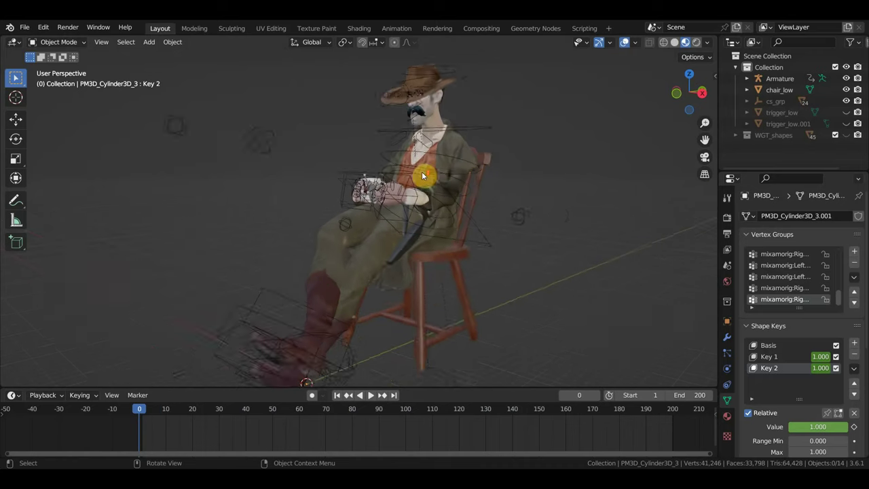
scroll(423, 176, "up", 1)
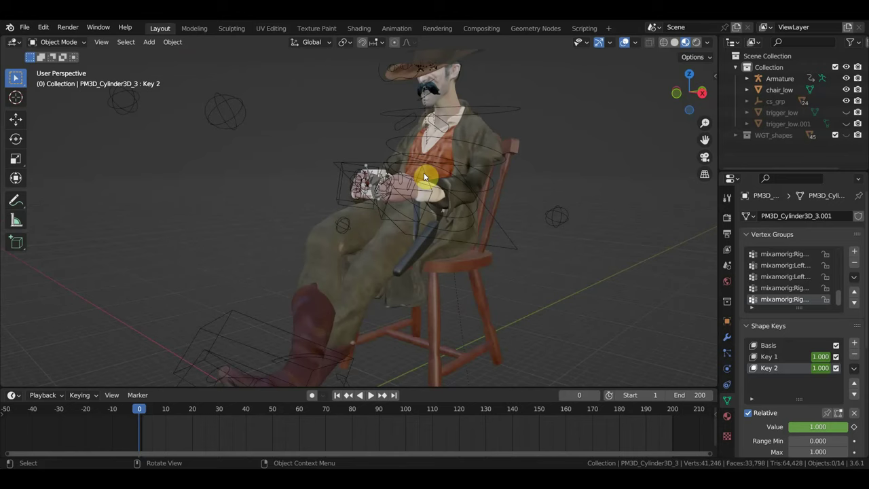
Import Untitled 1.mov from the Videos folder through Add > Image > Images as Planes.
left_click(149, 42)
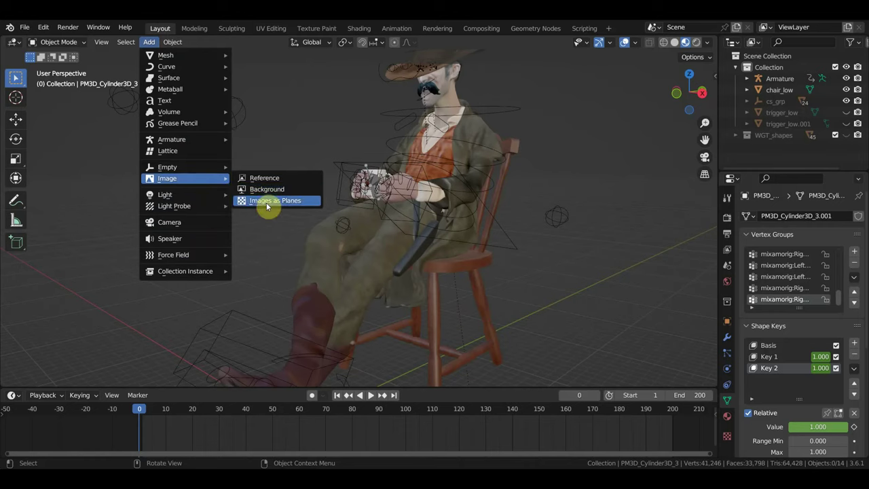
mouse_move(167, 178)
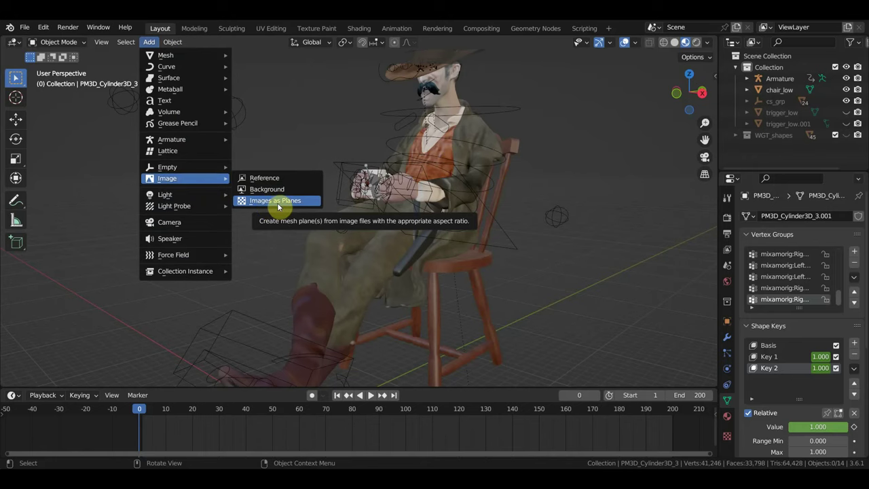
left_click(277, 203)
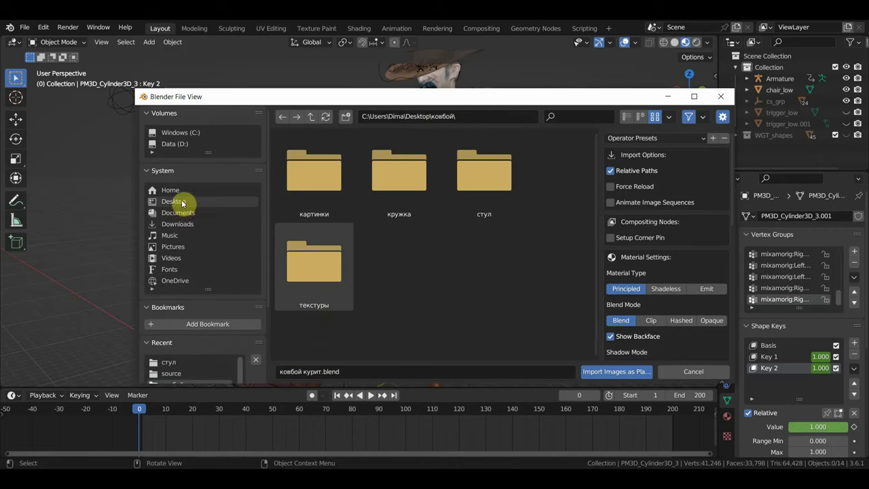
left_click(175, 258)
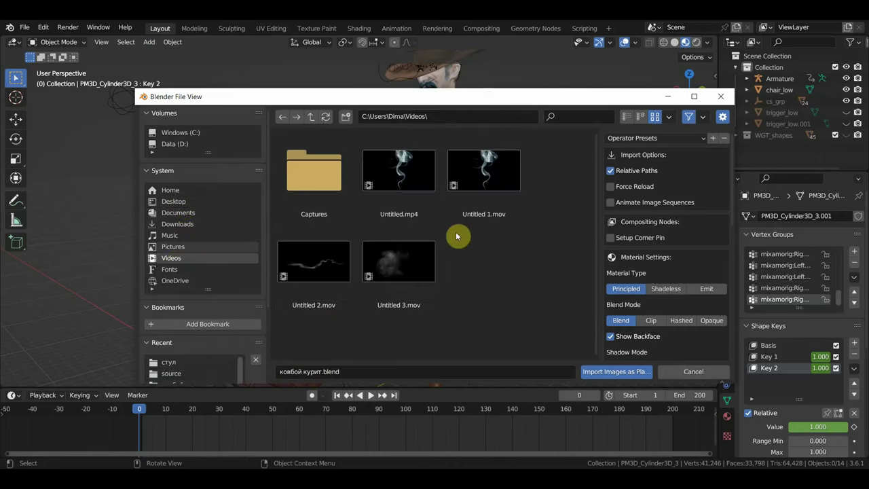
left_click(498, 186)
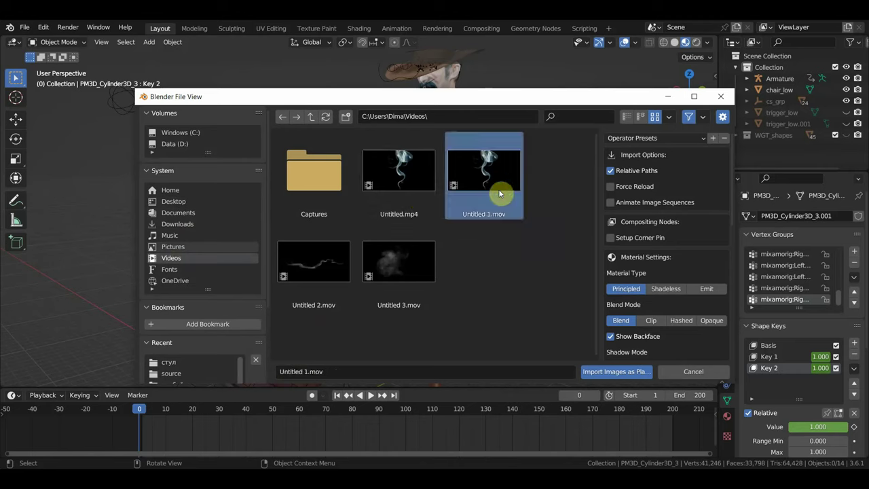
left_click(610, 370)
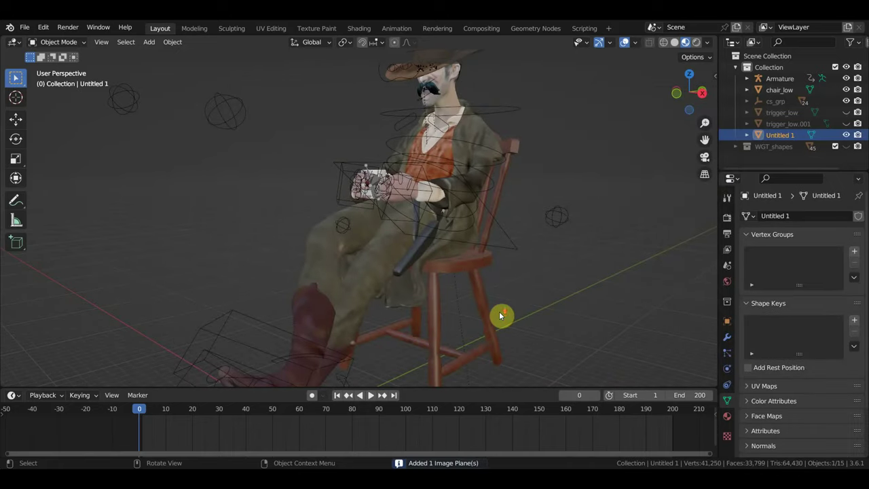
Enlarge the Untitled 1 smoke plane to 2.653 scale and preview it in playback.
scroll(500, 314, "down", 5)
middle_click_drag(500, 315, 487, 314)
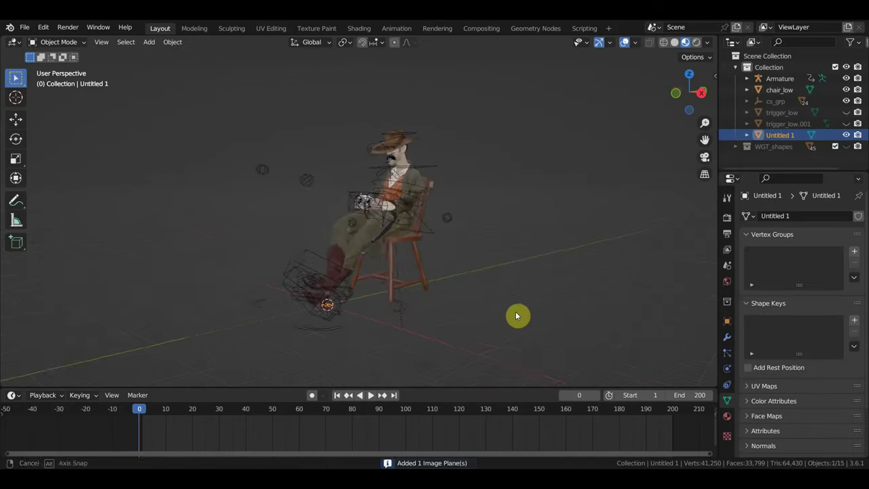
key("s")
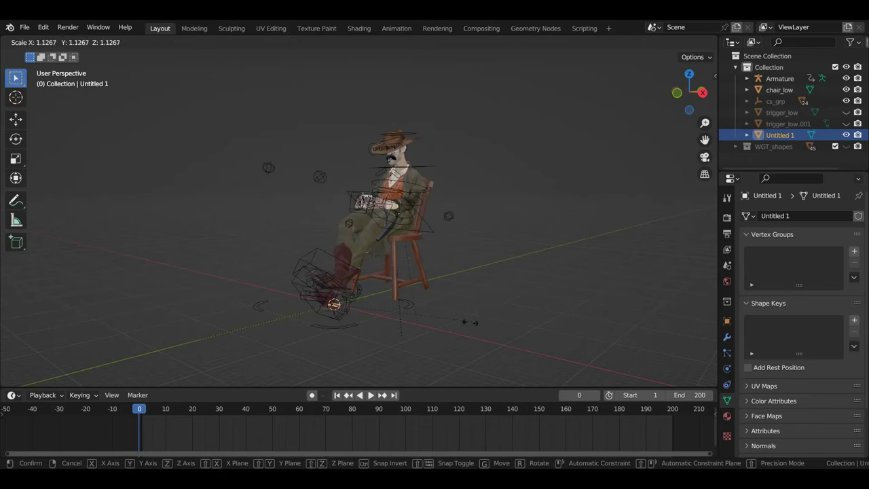
left_click(359, 348)
key("s")
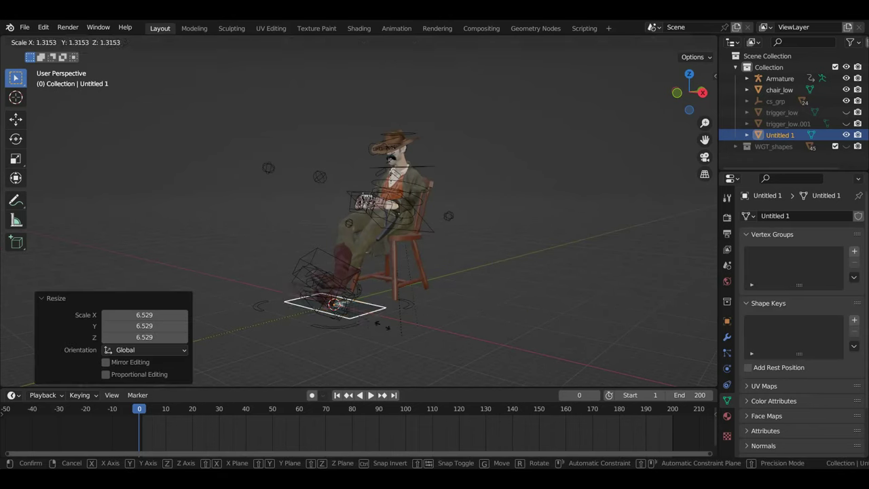
left_click(416, 336)
middle_click_drag(407, 326, 373, 354)
key("space")
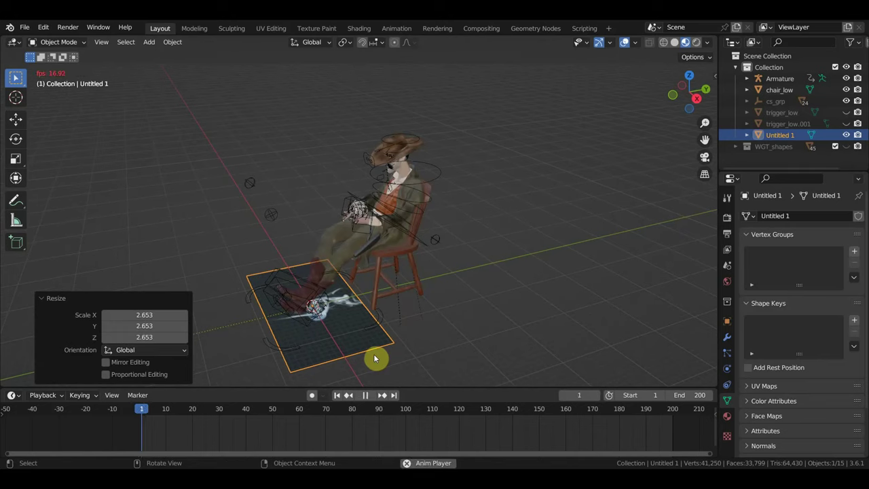
key("space")
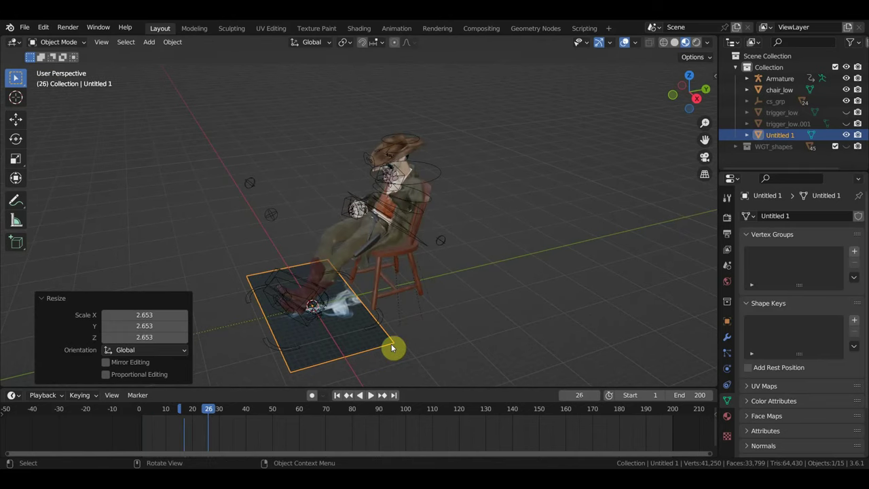
In side view, rotate the plane -89° upright and raise it to Y -0.25279 m, Z 27.639 m.
middle_click_drag(391, 343, 443, 339)
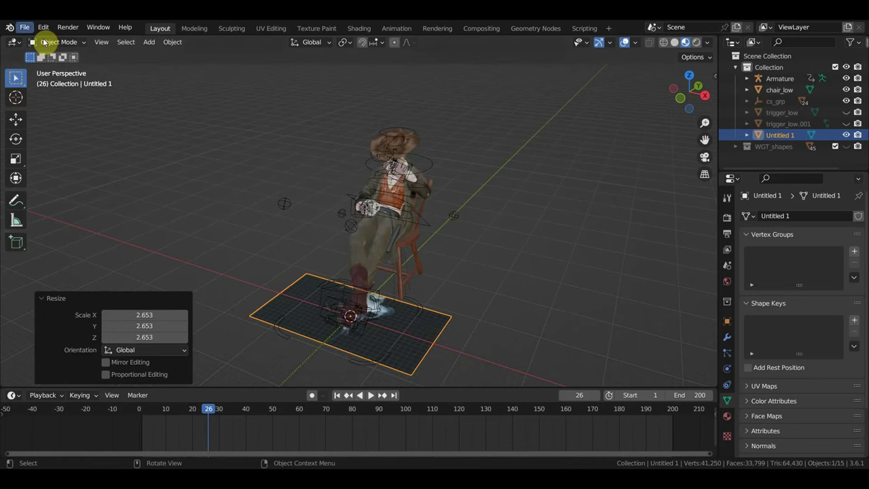
middle_click_drag(195, 127, 317, 224, "alt")
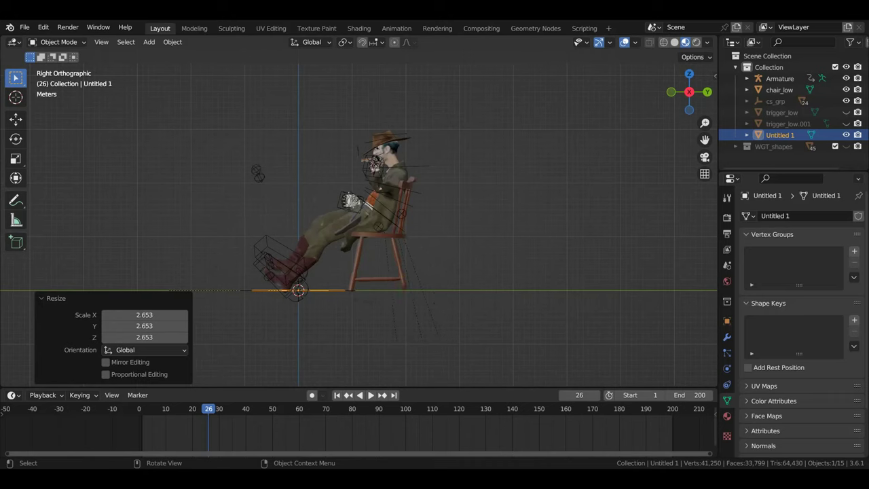
key("r")
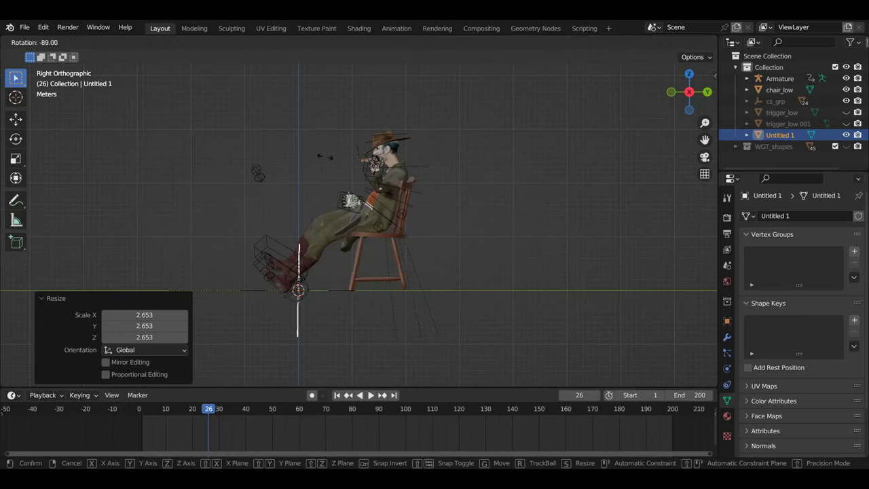
key("Return")
key("g")
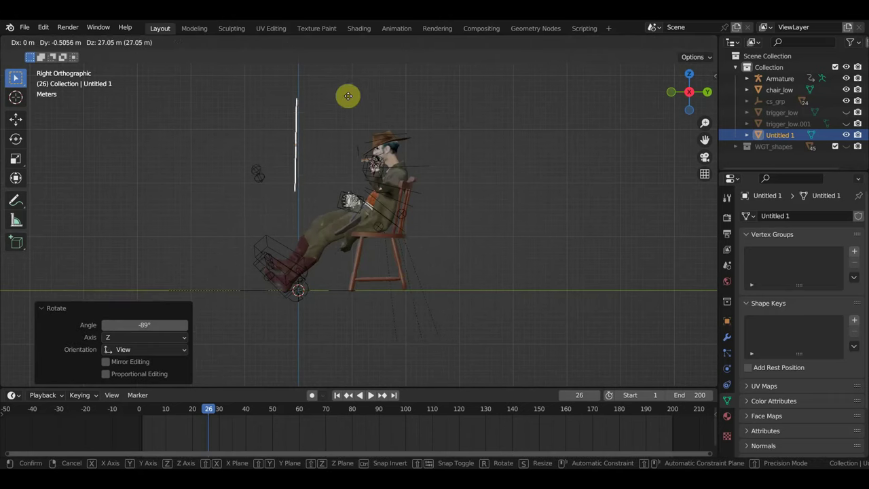
left_click(350, 93)
mouse_move(351, 91)
middle_mouse_down()
mouse_move(409, 122)
mouse_move(491, 135)
mouse_move(401, 135)
mouse_move(417, 196)
middle_mouse_up()
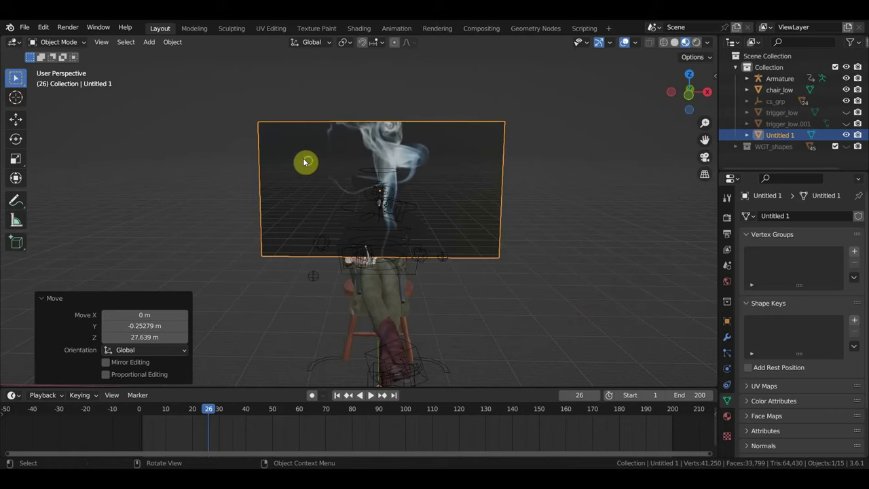
middle_click_drag(304, 162, 310, 158)
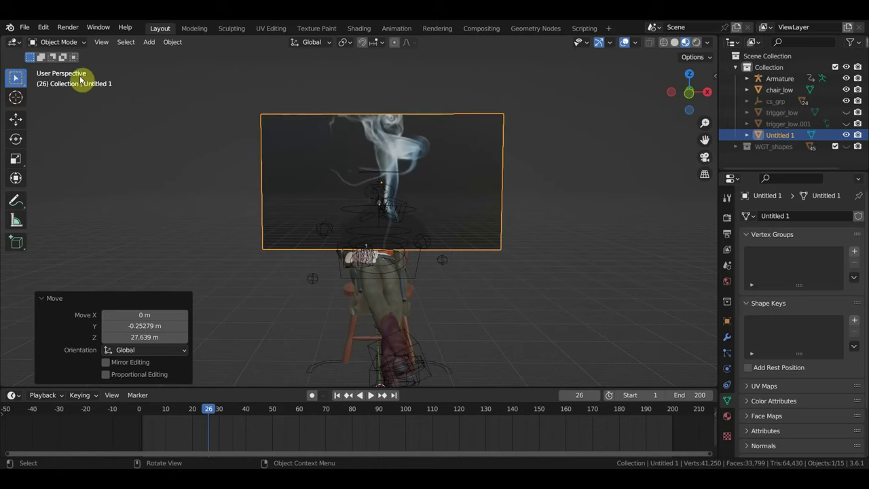
Delete Untitled 1 and import Untitled 2.mov from Videos as an image plane.
key("Delete")
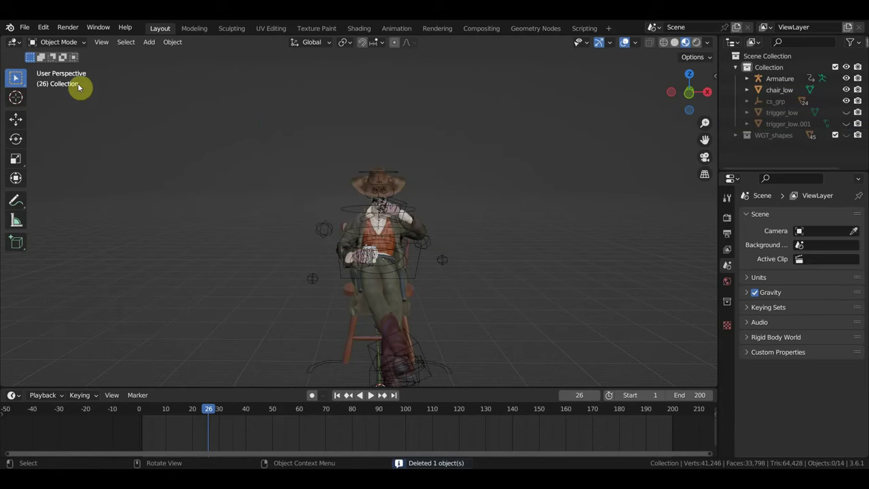
left_click(149, 43)
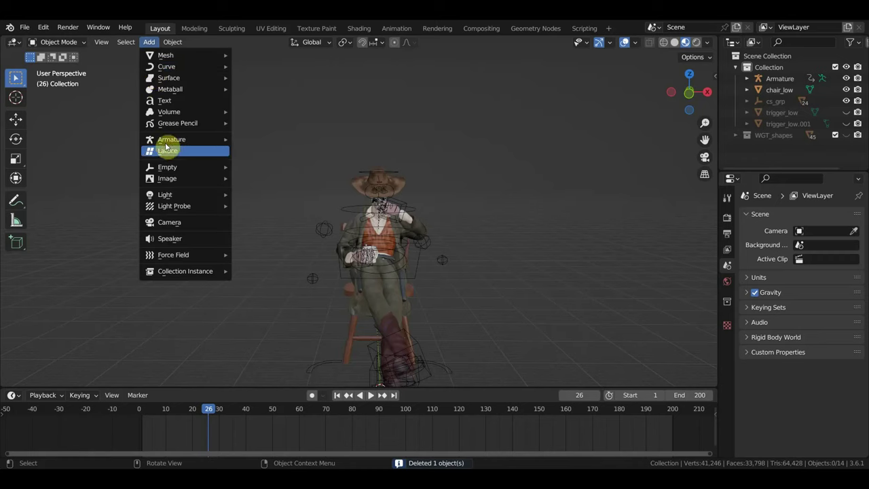
mouse_move(167, 178)
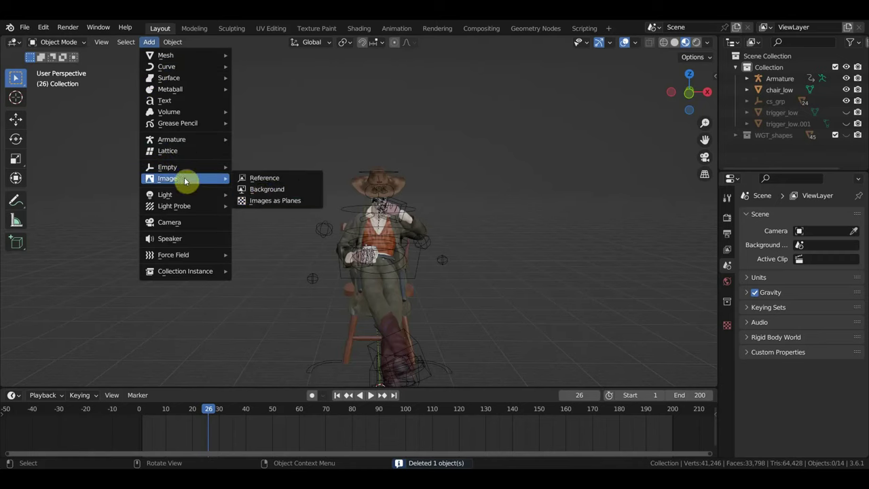
left_click(272, 201)
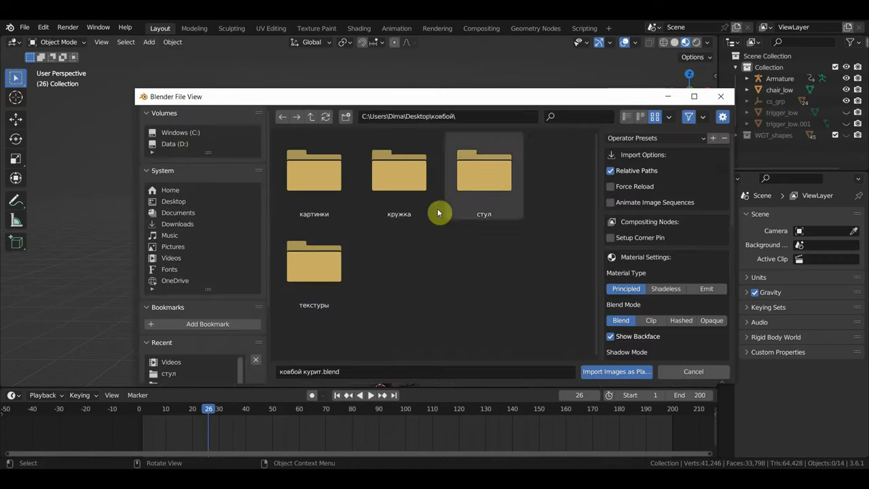
left_click(183, 259)
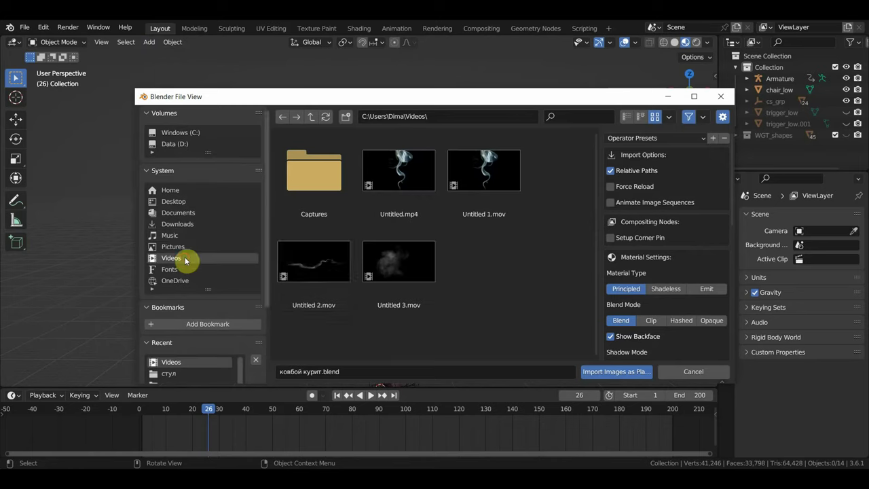
left_click(326, 278)
left_click(610, 372)
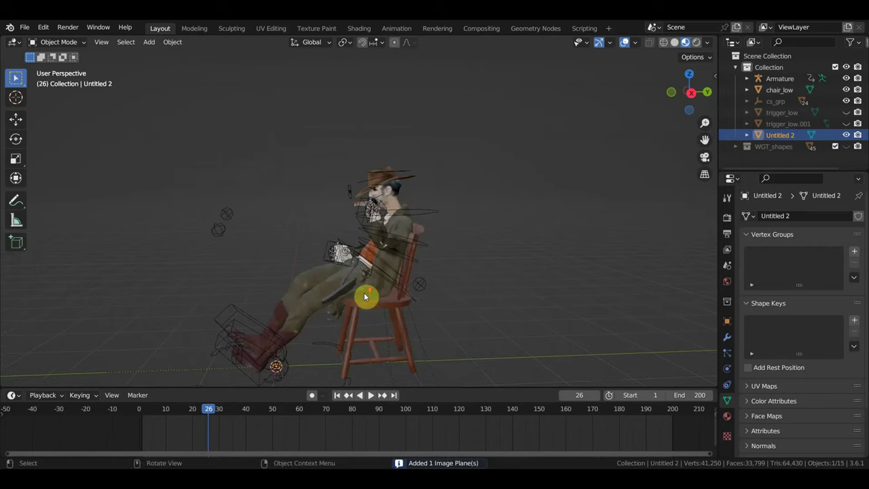
Scale the new Untitled 2 plane to 4.194 and move it aside.
scroll(364, 291, "down", 3)
key("s")
left_click(48, 304)
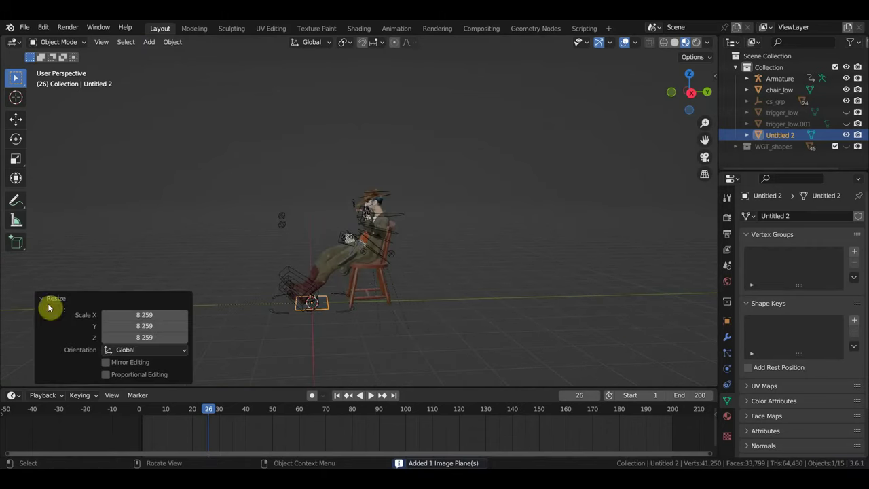
key("s")
left_click(442, 313)
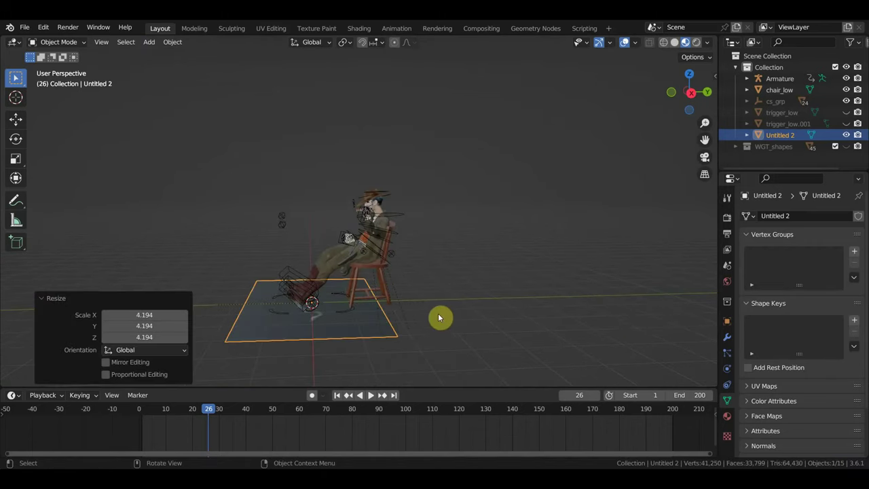
key("g")
left_click(385, 232)
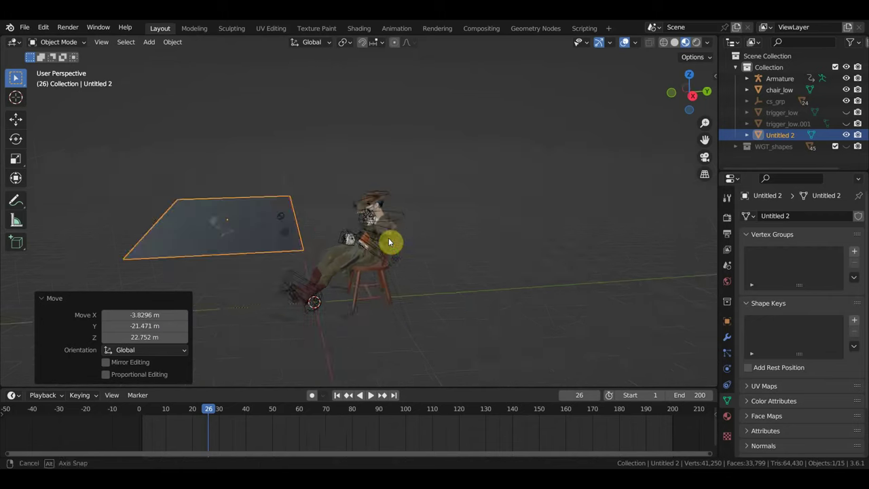
Play the animation to frame 79, check the plane from top view, then go to the Shading workspace.
middle_click_drag(388, 237, 404, 338)
key("space")
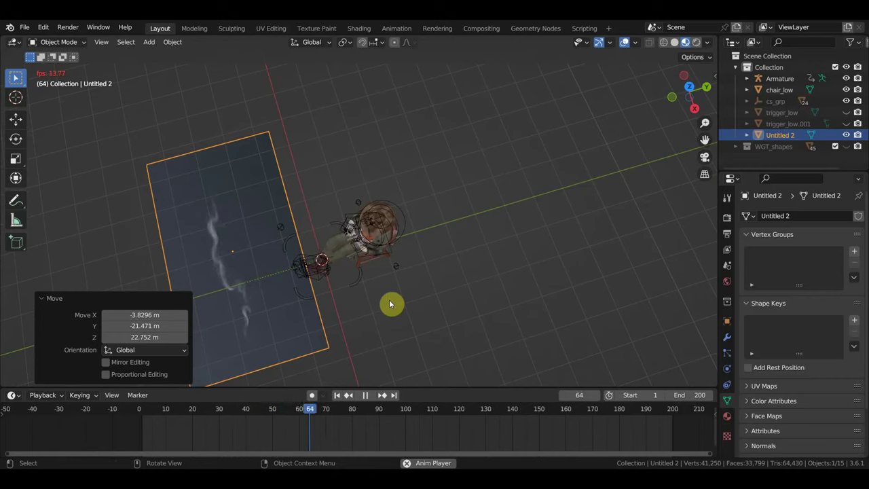
key("space")
mouse_move(373, 304)
middle_mouse_down()
mouse_move(440, 273)
mouse_move(453, 237)
middle_mouse_up()
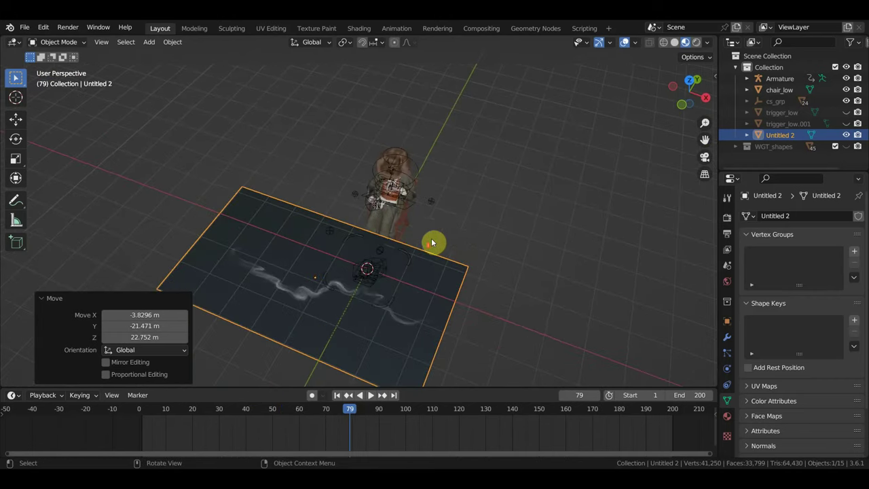
scroll(422, 244, "up", 2)
scroll(402, 254, "down", 2)
scroll(398, 276, "up", 2)
scroll(403, 271, "down", 2)
key("KP_7")
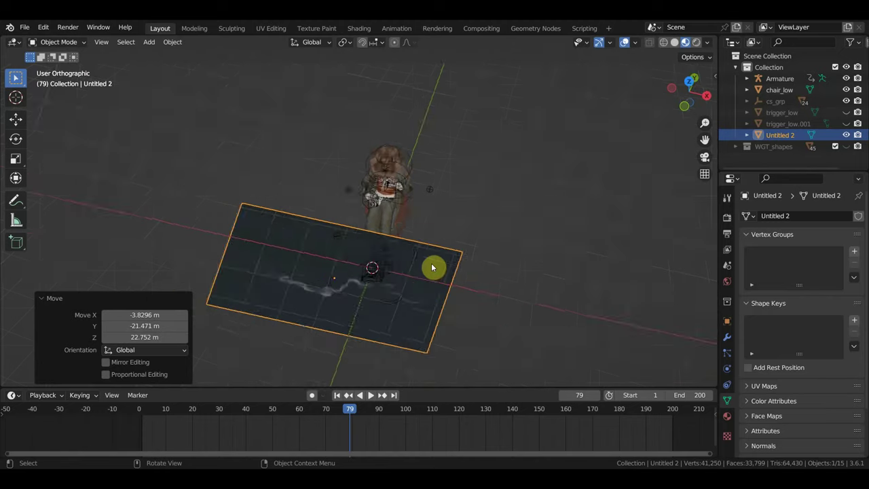
scroll(436, 269, "up", 1)
mouse_move(461, 295)
middle_mouse_down("shift")
mouse_move(450, 241)
mouse_move(453, 194)
middle_mouse_up("shift")
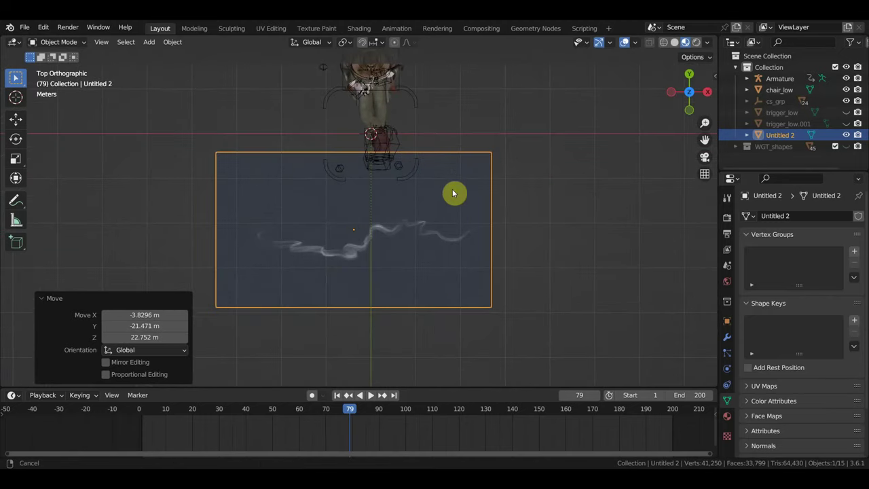
left_click(361, 29)
Move the Image Texture node to the left in the Shader Editor.
scroll(448, 333, "down", 2)
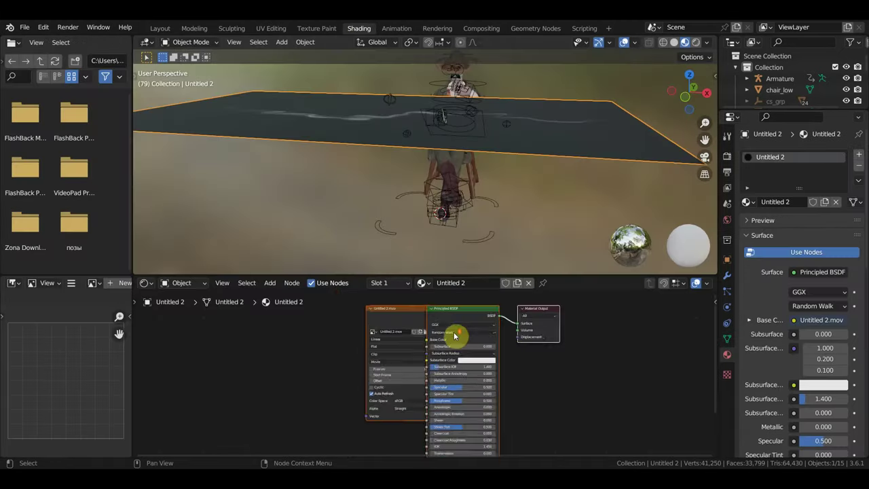
scroll(422, 334, "down", 2)
left_click(410, 327)
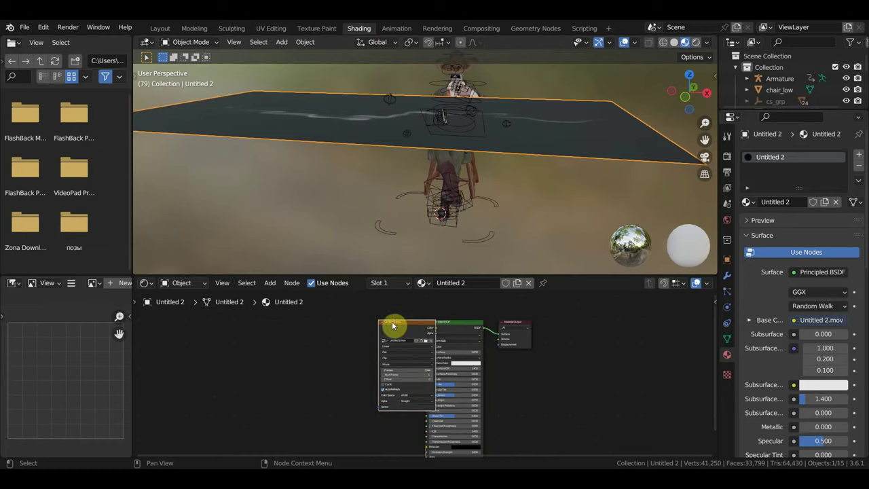
left_click_drag(398, 323, 302, 320)
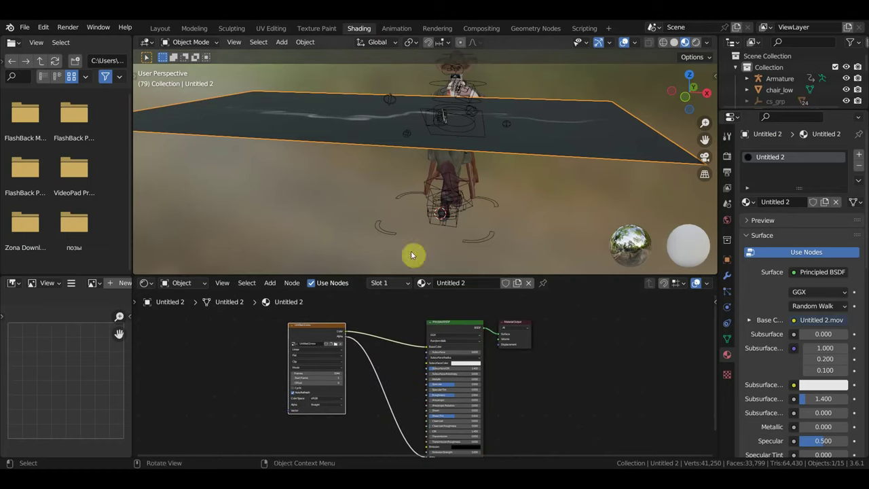
scroll(431, 187, "down", 3)
Look straight down on the smoke plane and select the Principled BSDF node.
middle_click_drag(430, 187, 440, 226)
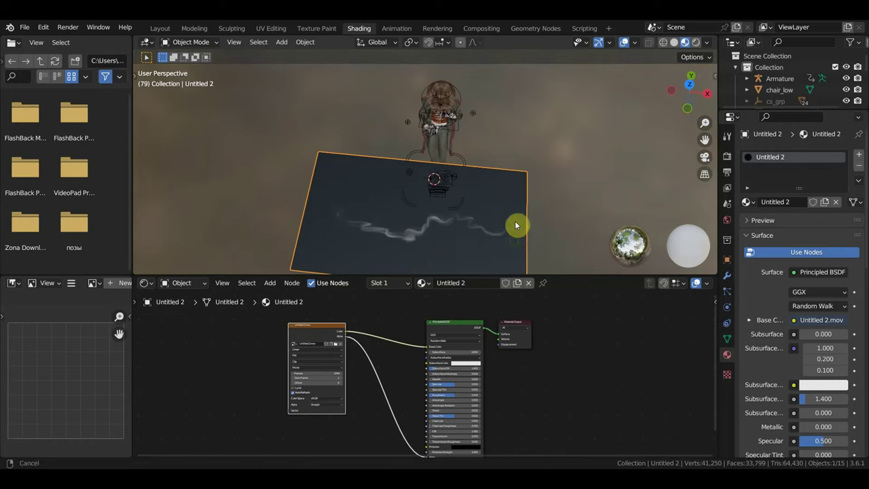
middle_click_drag(518, 225, 520, 178)
scroll(553, 413, "up", 1)
middle_click_drag(552, 413, 548, 384)
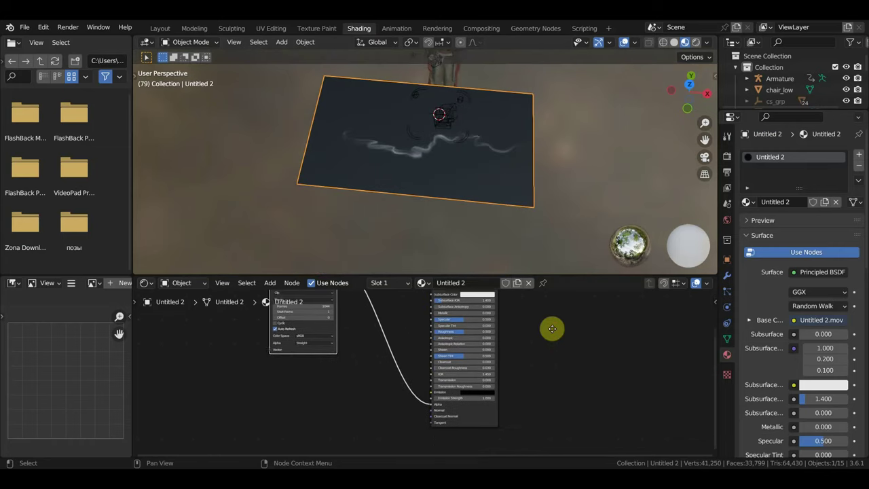
scroll(533, 360, "up", 2)
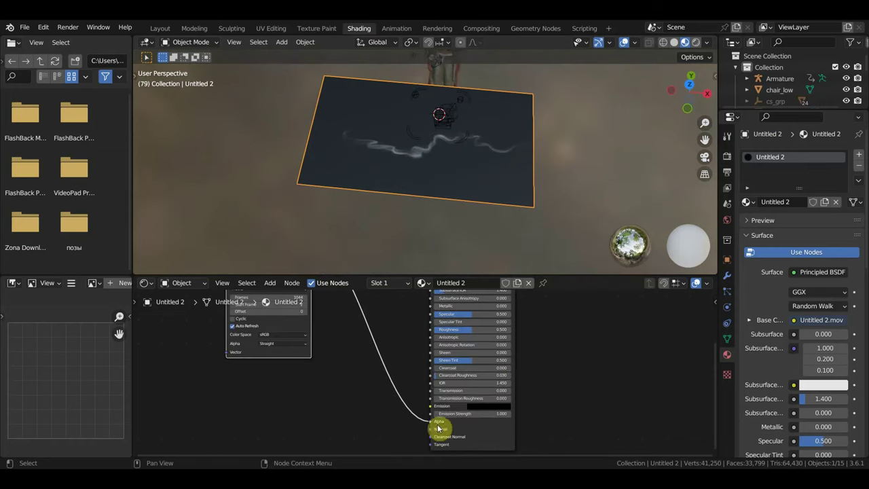
scroll(483, 394, "down", 1)
scroll(493, 349, "down", 2)
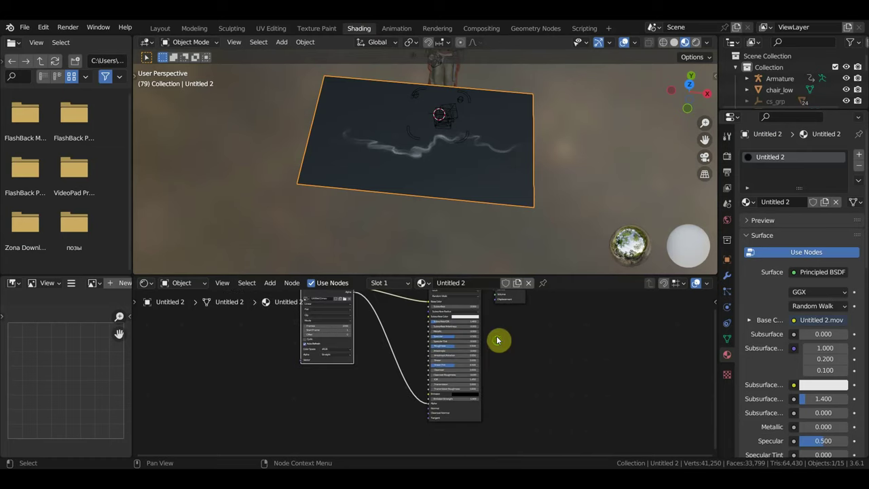
middle_click_drag(503, 212, 512, 248)
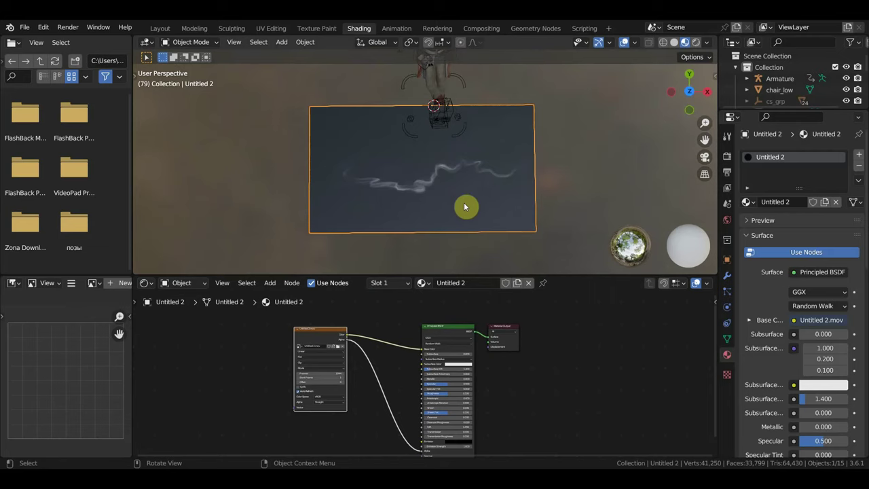
left_click(445, 331)
Delete the Principled BSDF and add a Mix Shader beside the output node.
key("x")
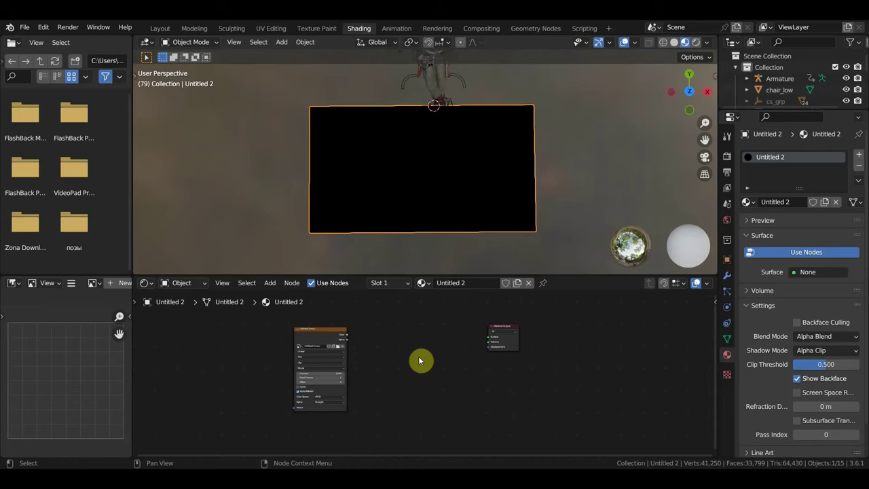
left_click(269, 284)
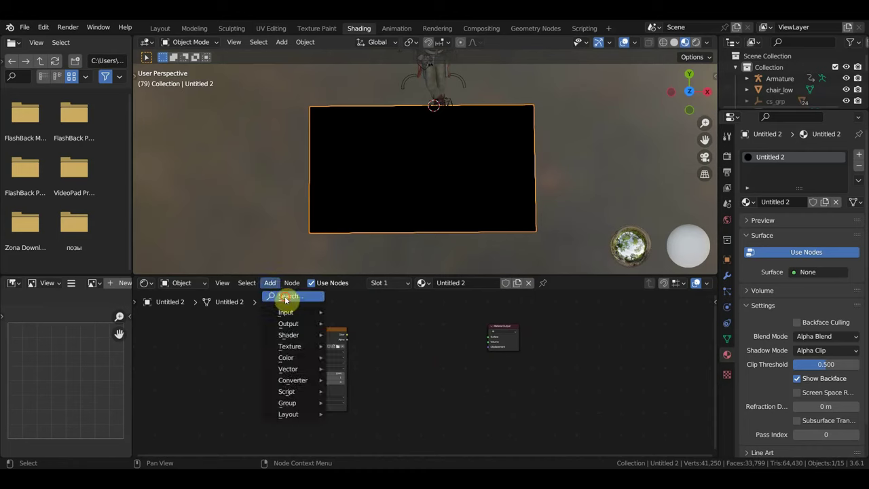
left_click(286, 296)
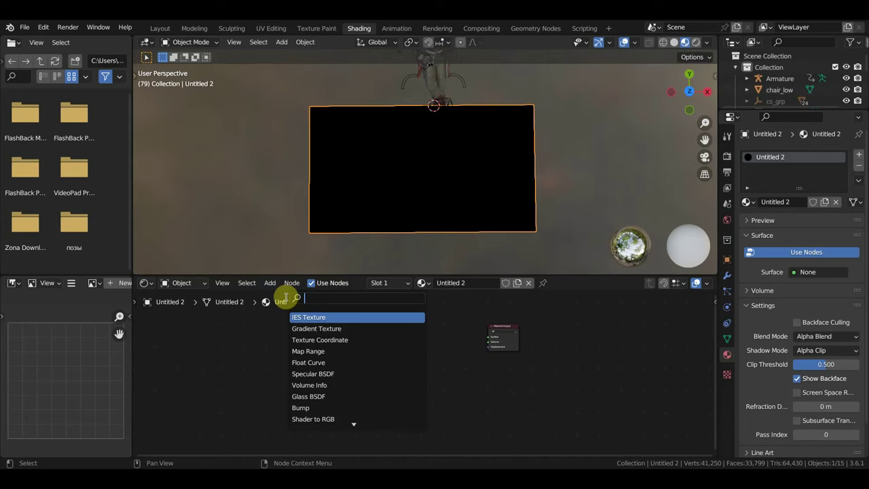
key("alt+shift")
type("mix")
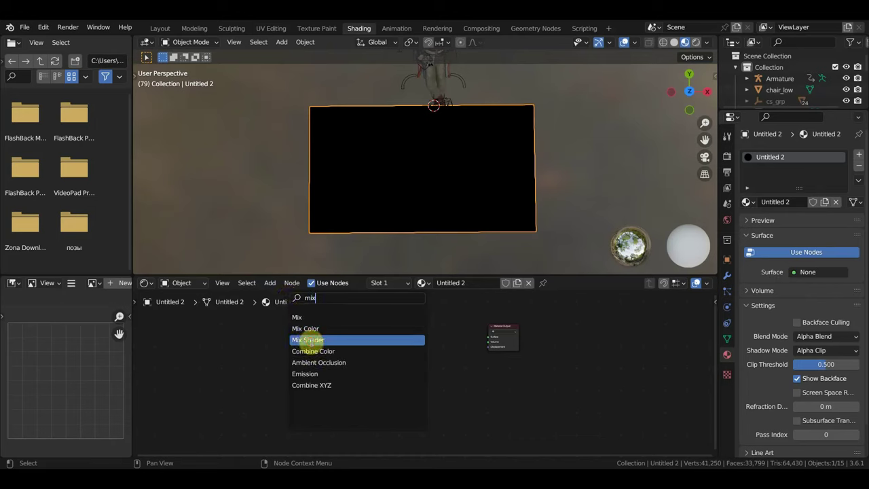
left_click(309, 339)
left_click(448, 373)
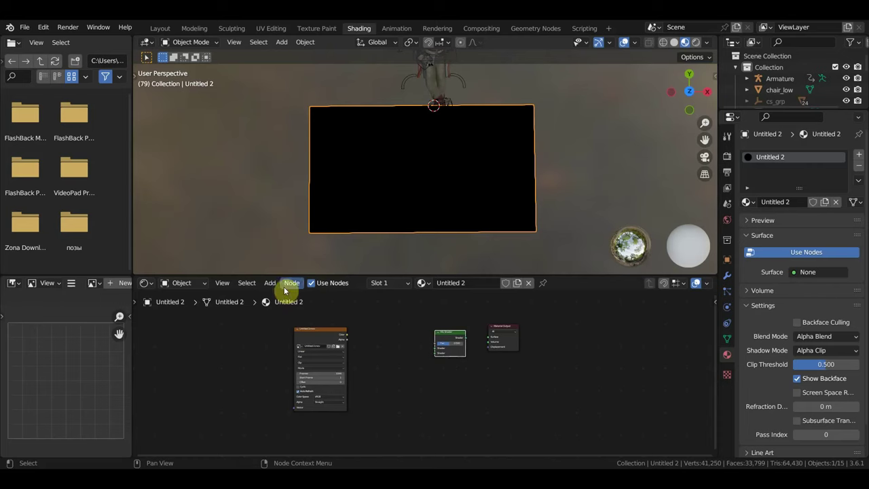
Add a Color Ramp node below the Mix Shader.
left_click(273, 287)
left_click(286, 299)
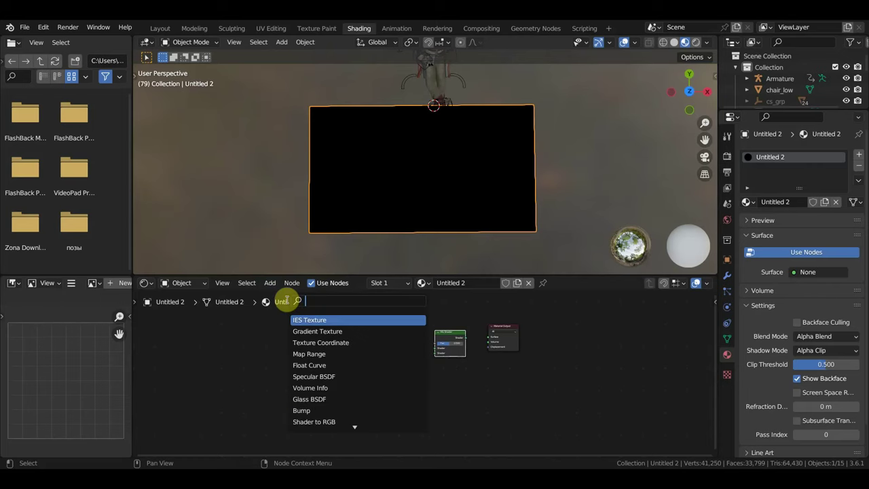
type("colo")
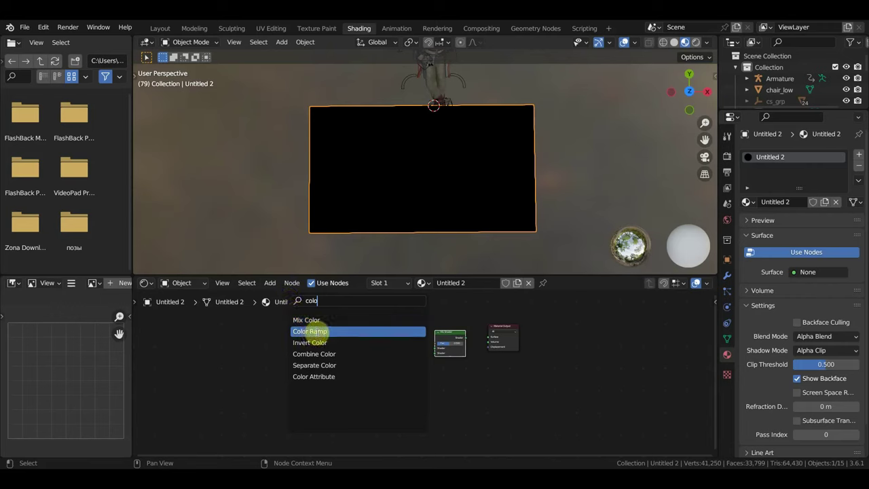
left_click(311, 331)
left_click(400, 403)
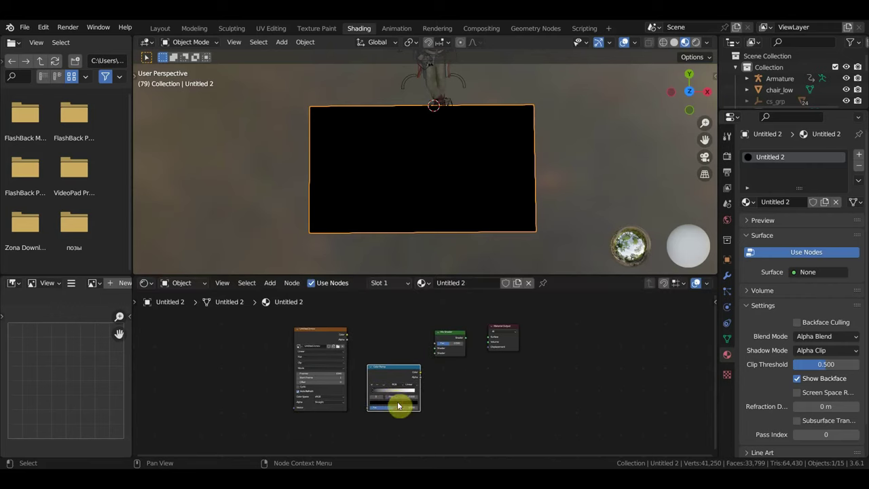
Add an Emission node above the other nodes.
left_click(275, 284)
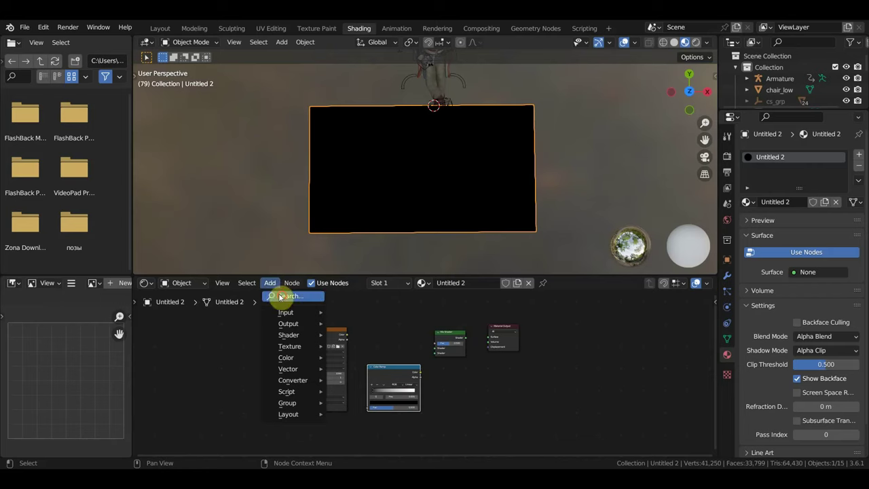
left_click(282, 296)
type("e")
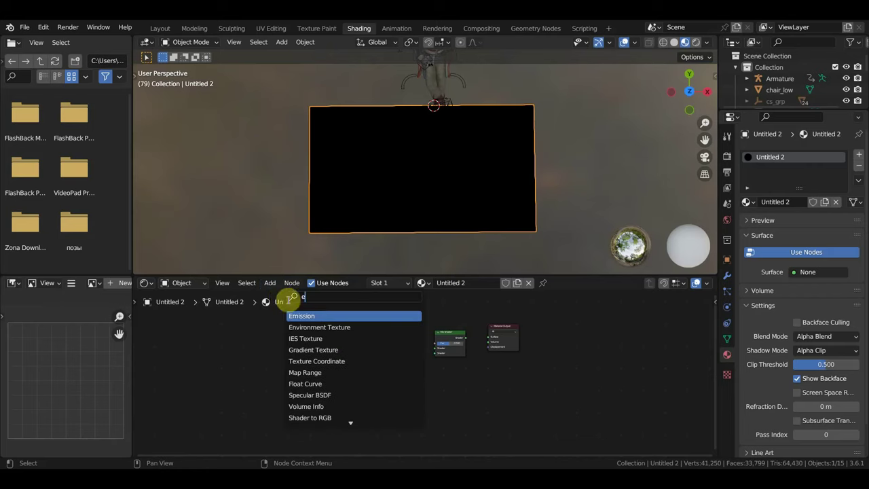
left_click(307, 315)
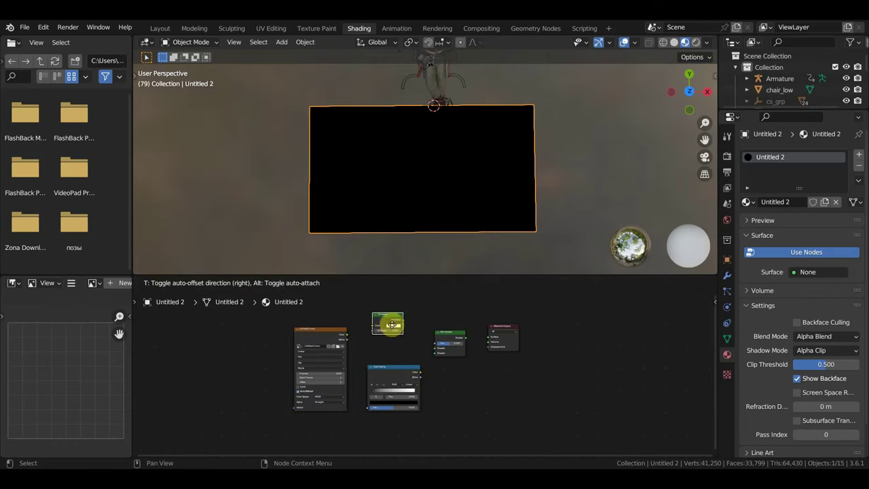
left_click(399, 323)
Add a Transparent BSDF node under the Emission node.
left_click(271, 283)
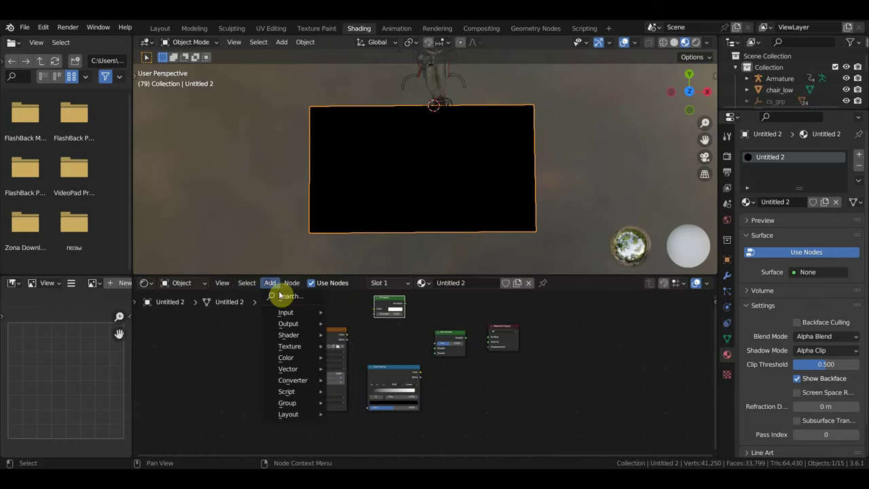
left_click(286, 297)
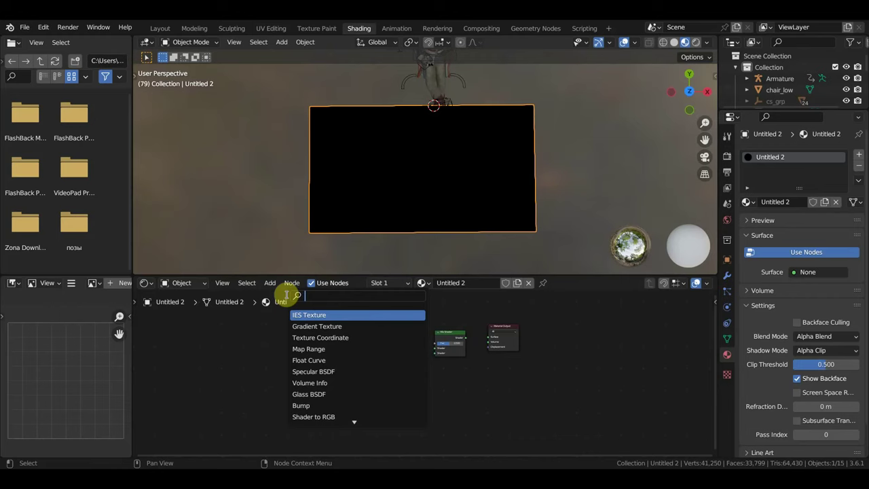
type("tr")
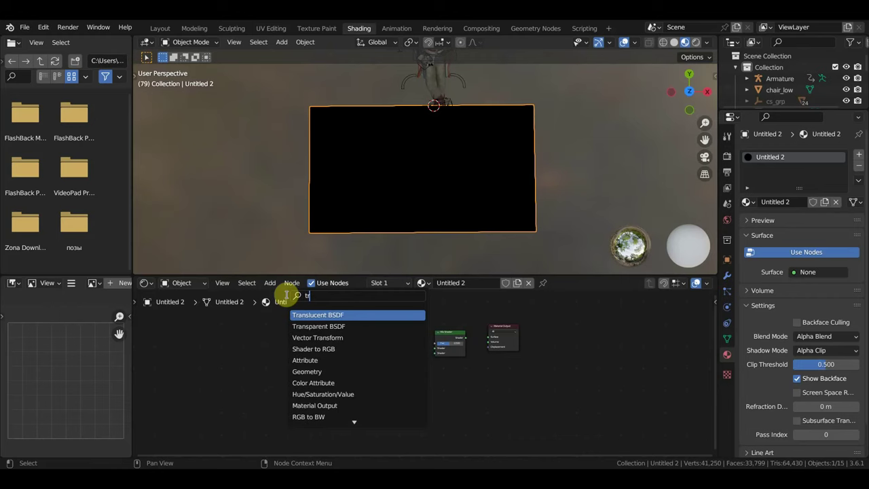
left_click(313, 326)
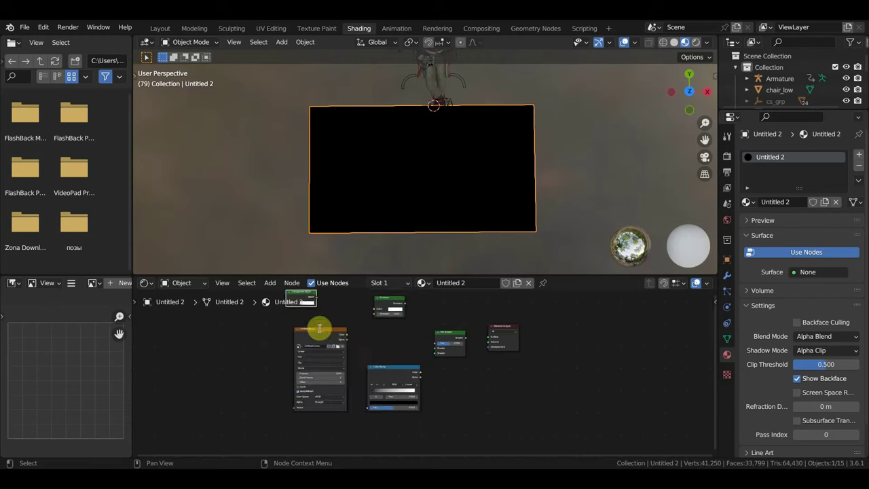
left_click(403, 365)
scroll(504, 379, "up", 2)
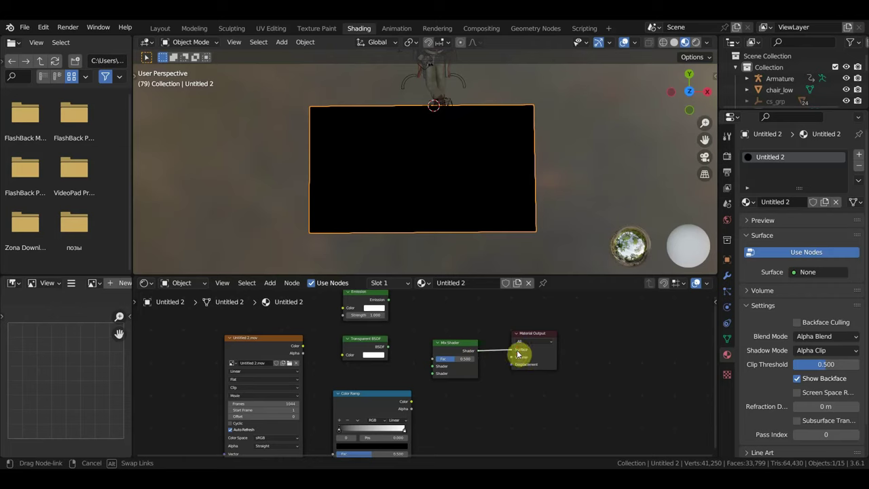
Wire the Mix Shader into Surface, with Emission and Transparent BSDF as its two shaders.
left_click_drag(479, 351, 517, 355)
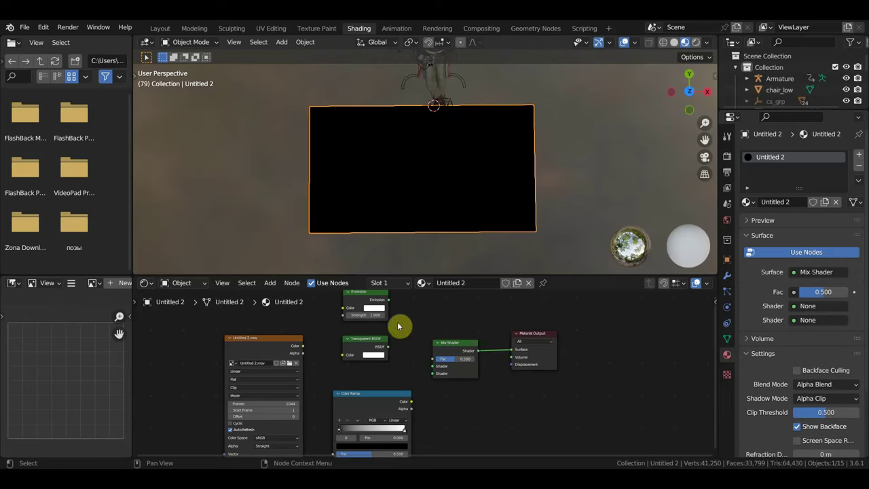
left_click_drag(390, 299, 432, 366)
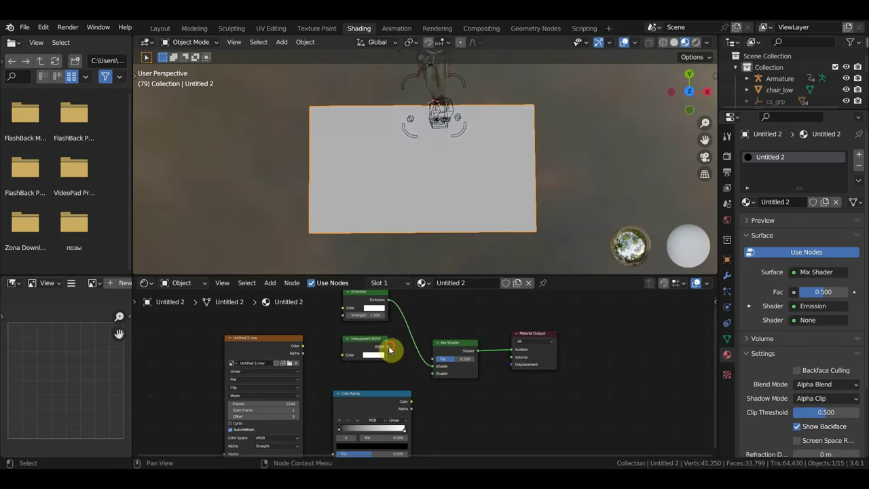
left_click_drag(388, 346, 439, 377)
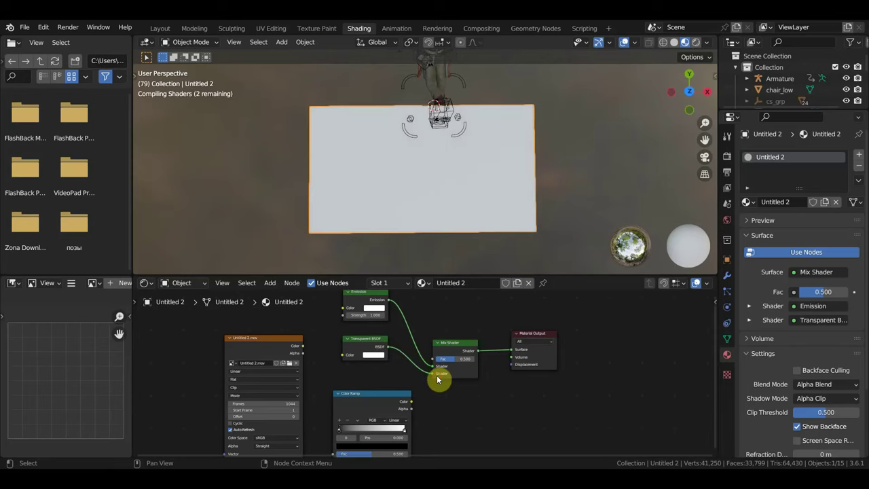
Feed the video colour into the Emission Color and the Color Ramp's Fac.
left_click_drag(301, 346, 315, 344)
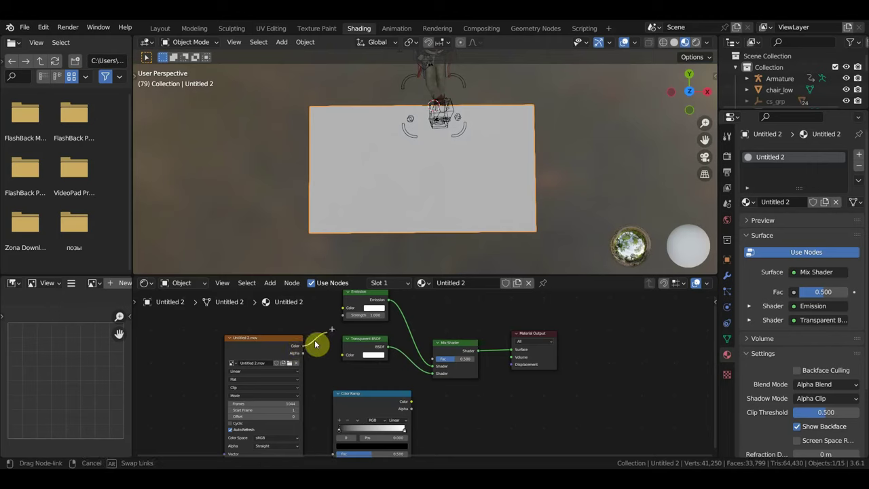
left_click_drag(348, 314, 351, 338)
middle_click_drag(417, 395, 411, 361)
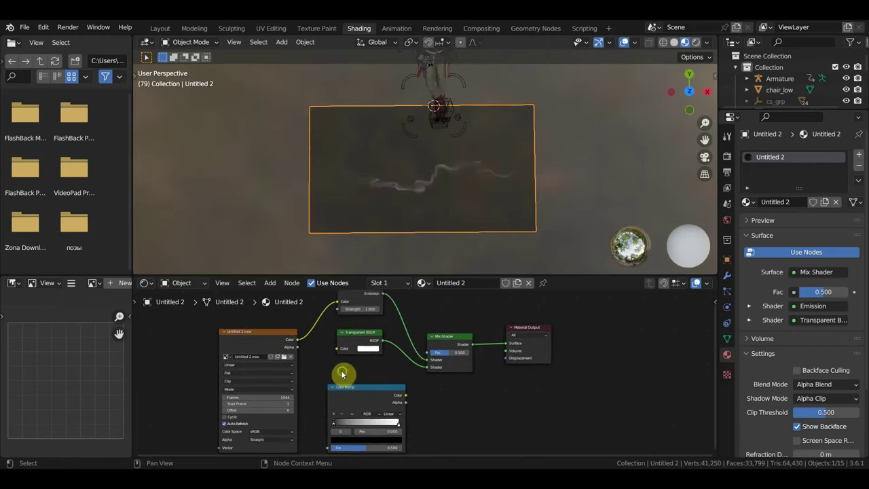
middle_click_drag(342, 373, 345, 361)
left_click_drag(303, 332, 317, 386)
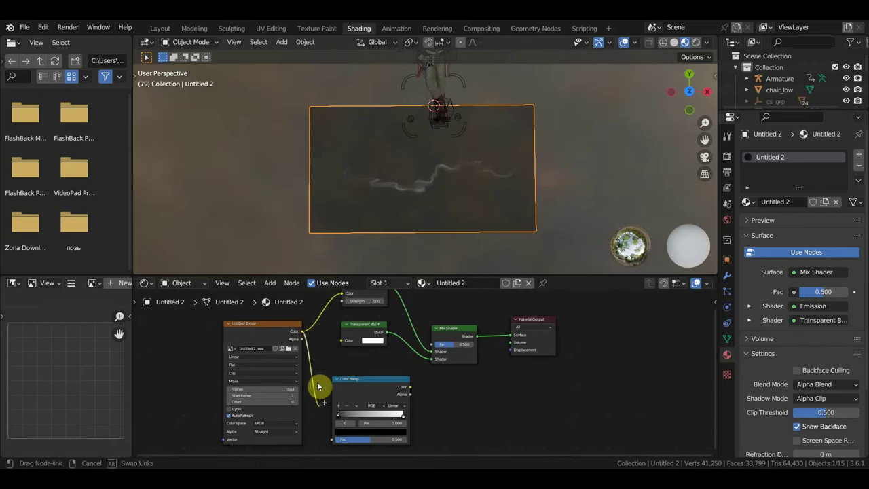
left_click_drag(329, 438, 333, 427)
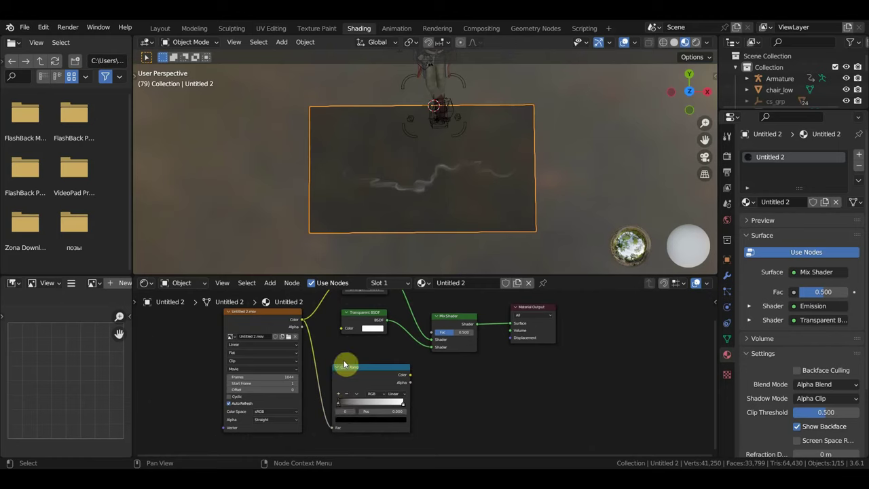
Try linking the Color Ramp to the Mix Shader factor and repositioning its stops.
left_click_drag(409, 377, 433, 335)
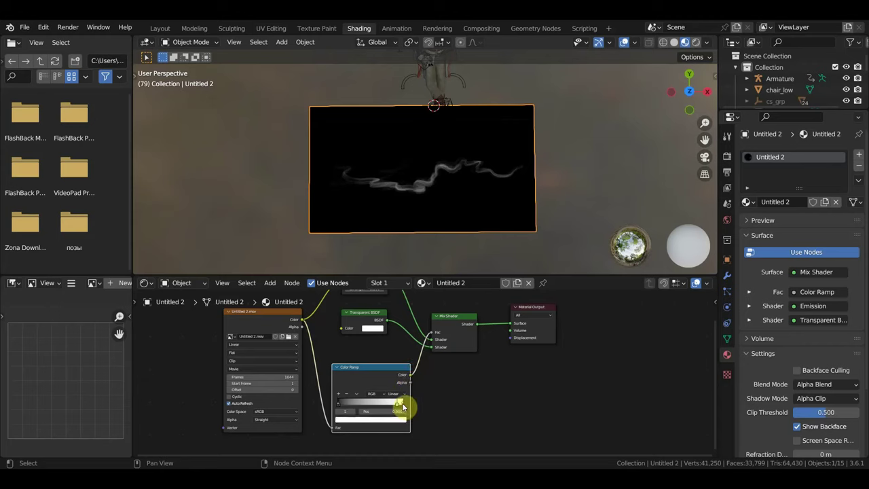
left_click_drag(402, 405, 408, 410)
left_click(343, 403)
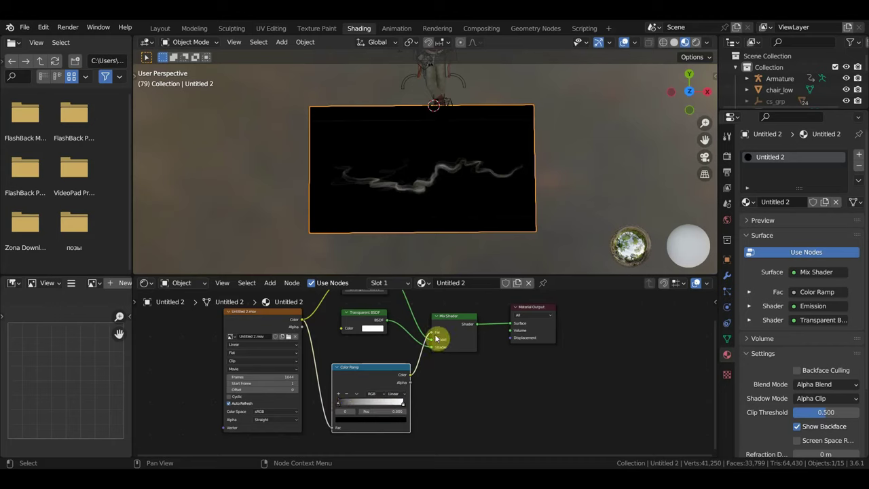
mouse_move(432, 337)
left_mouse_down()
mouse_move(412, 384)
mouse_move(432, 333)
left_mouse_up()
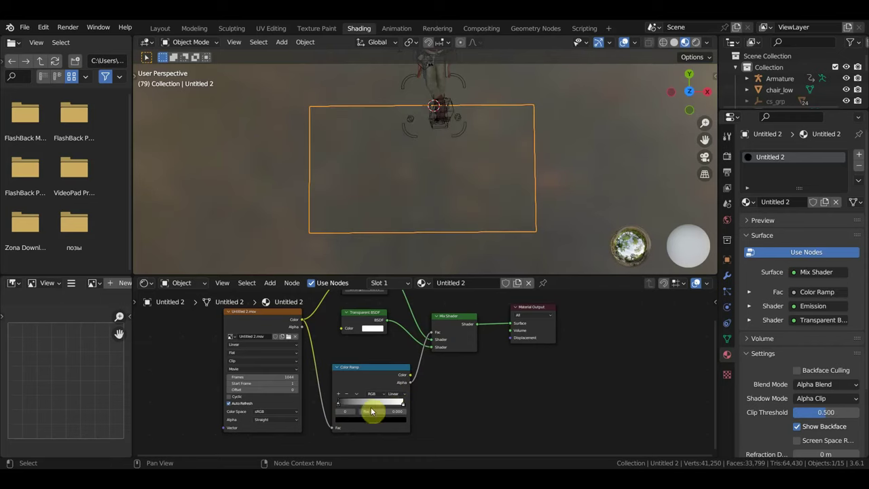
left_click_drag(389, 405, 414, 403)
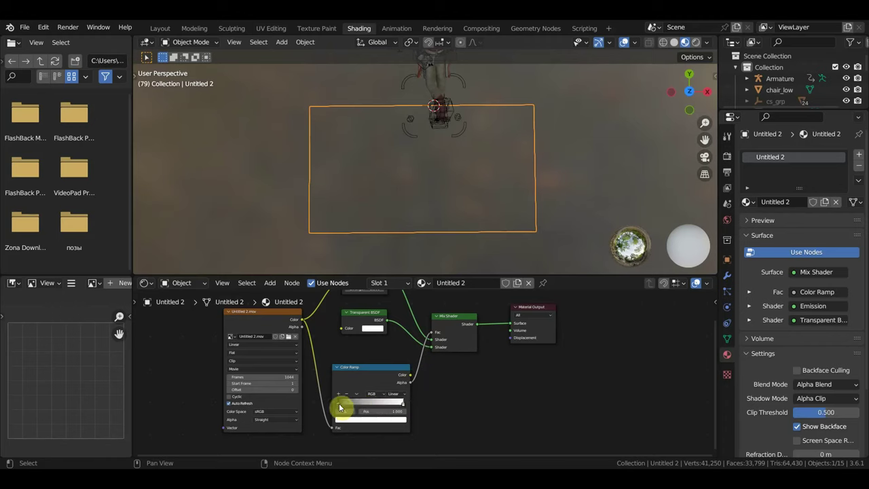
mouse_move(340, 407)
left_mouse_down()
mouse_move(401, 407)
mouse_move(332, 409)
left_mouse_up()
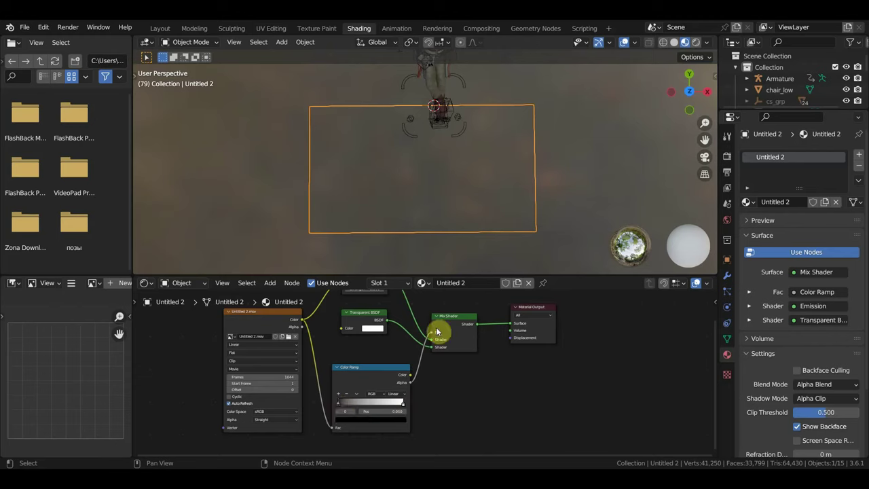
mouse_move(430, 335)
left_mouse_down()
mouse_move(430, 387)
mouse_move(432, 331)
left_mouse_up()
left_click(411, 378)
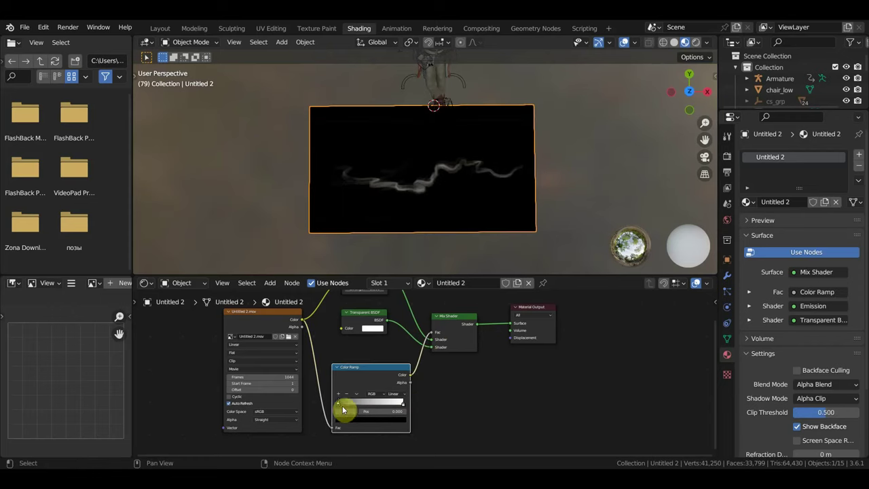
Set the ramp stops to black and white and shift them until the black background turns transparent.
mouse_move(340, 406)
left_mouse_down()
mouse_move(406, 409)
mouse_move(359, 403)
mouse_move(381, 406)
mouse_move(344, 414)
mouse_move(395, 406)
left_mouse_up()
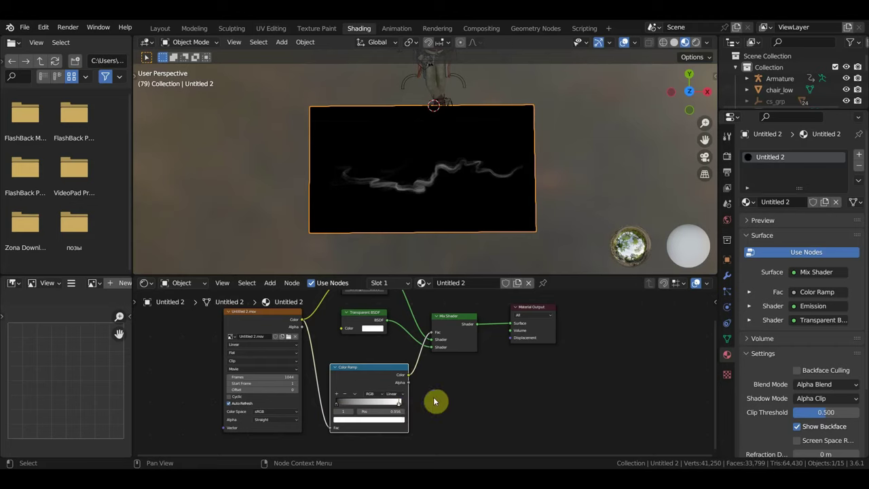
left_click(398, 417)
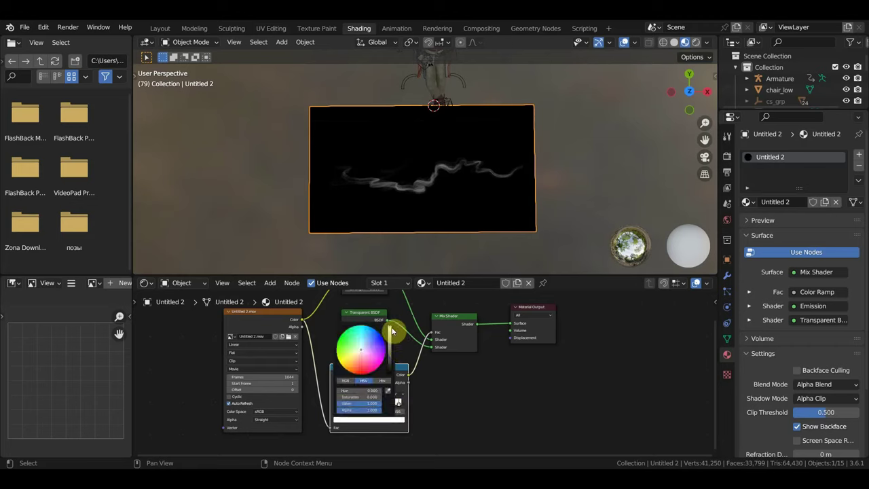
left_click_drag(390, 331, 390, 371)
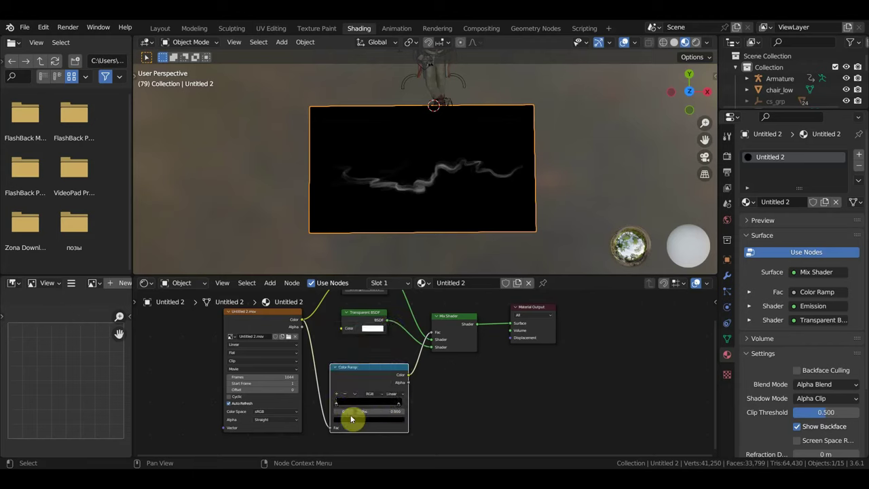
left_click(353, 416)
left_click_drag(389, 372, 390, 329)
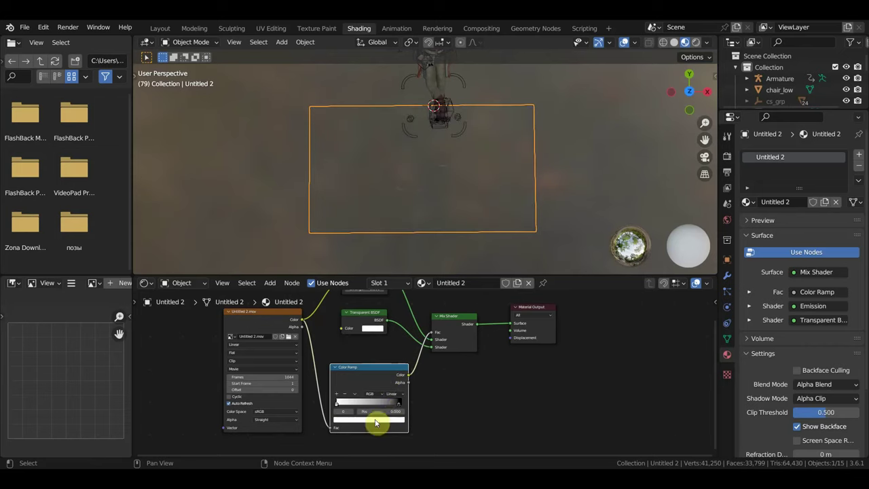
mouse_move(337, 408)
left_mouse_down()
mouse_move(378, 404)
mouse_move(348, 403)
left_mouse_up()
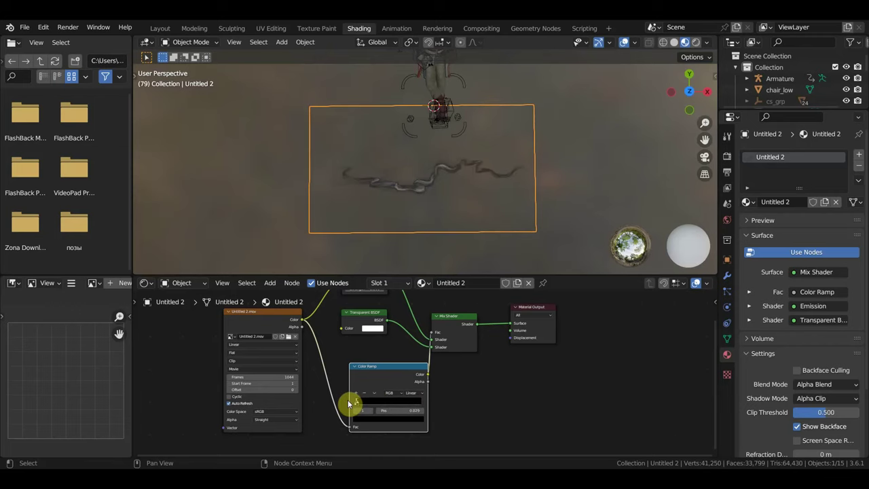
left_click_drag(353, 404, 356, 401)
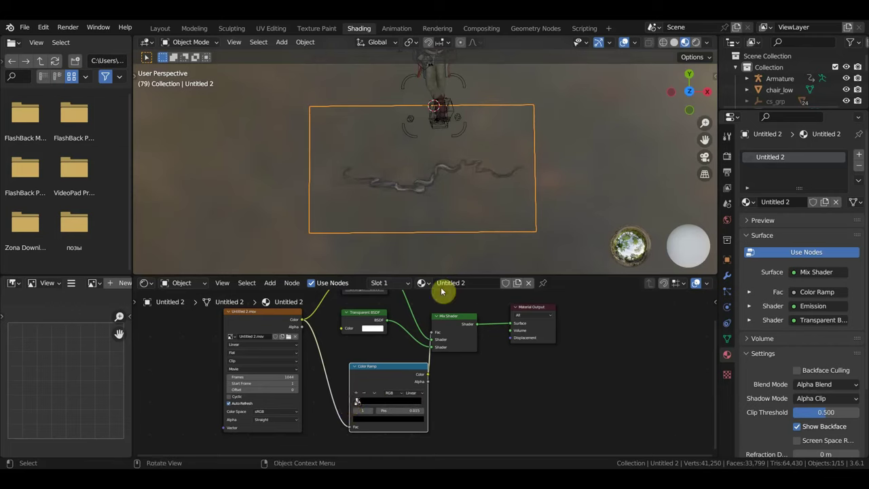
left_click(581, 213)
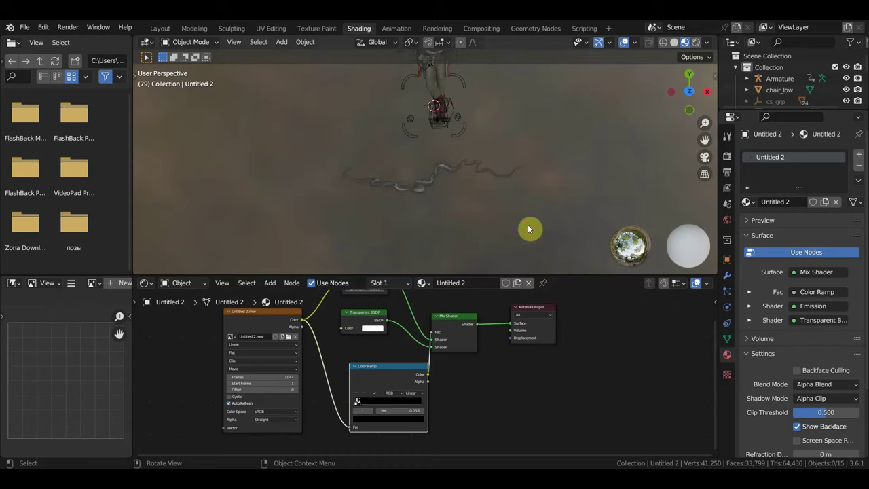
Play the animation to watch the glowing smoke wisps while framing the shader nodes.
key("space")
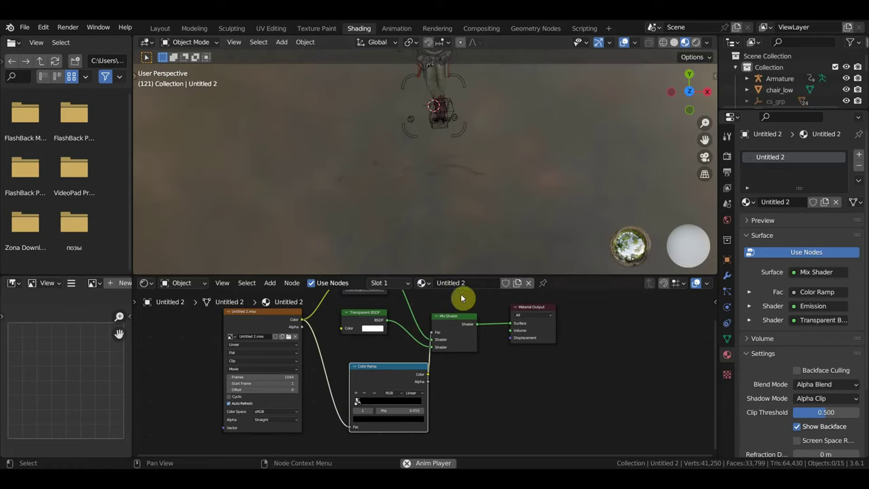
middle_click_drag(467, 370, 495, 430)
scroll(495, 431, "up", 1)
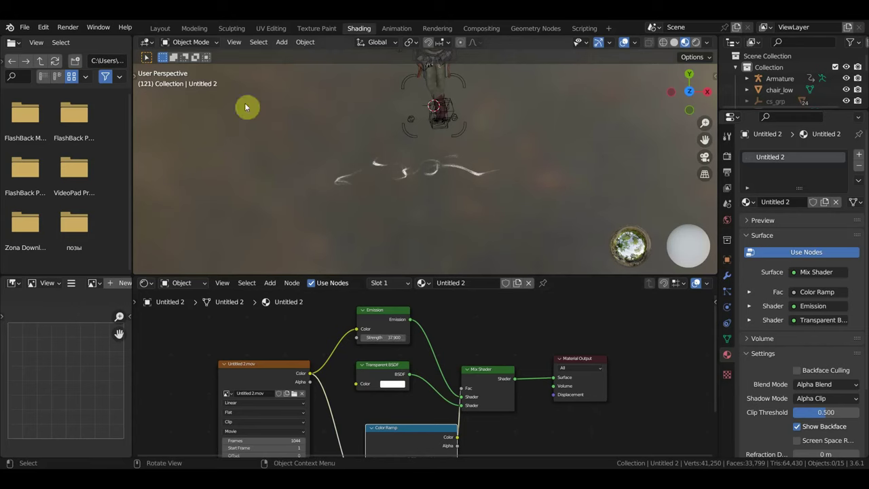
Back in Layout, stop playback and rotate the smoke plane 90° upright in front view.
left_click(162, 33)
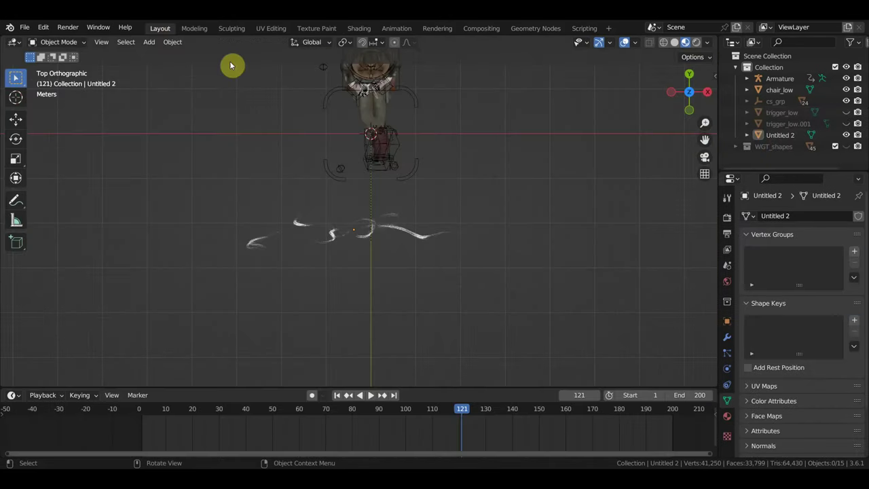
middle_click_drag(402, 262, 379, 266)
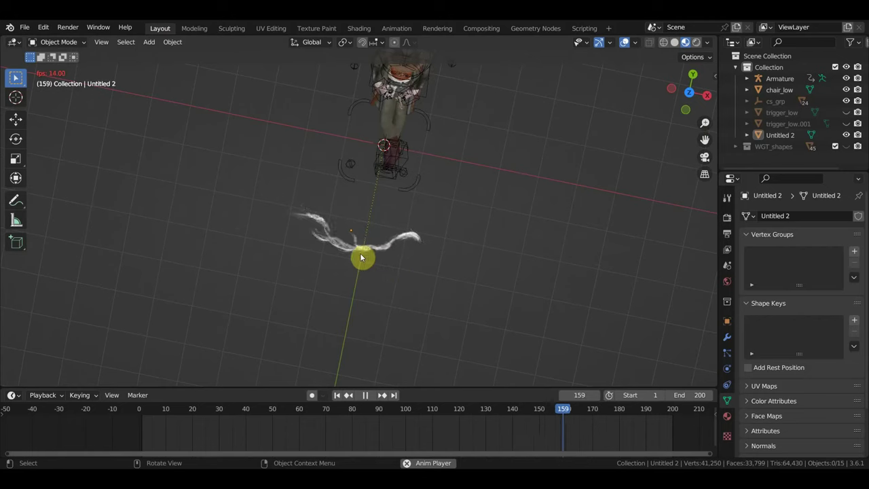
key("space")
left_click(380, 253)
mouse_move(398, 257)
middle_mouse_down()
mouse_move(399, 245)
mouse_move(478, 186)
middle_mouse_up()
key("r")
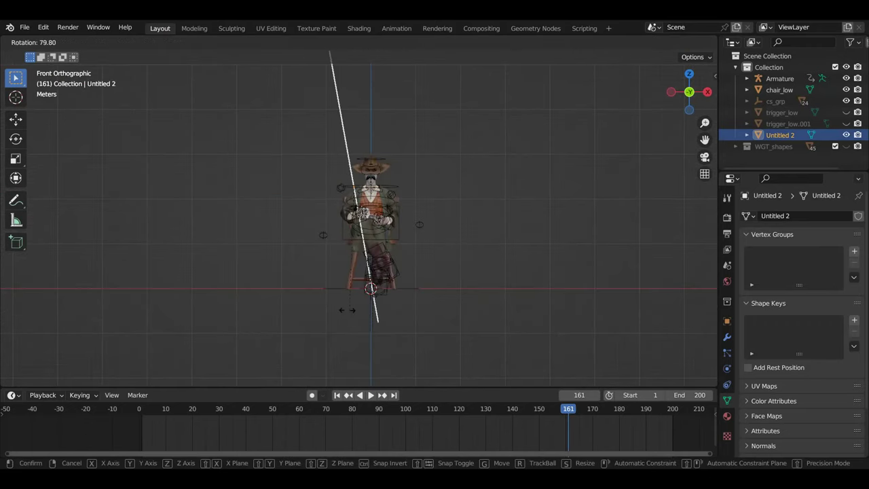
left_click(329, 315)
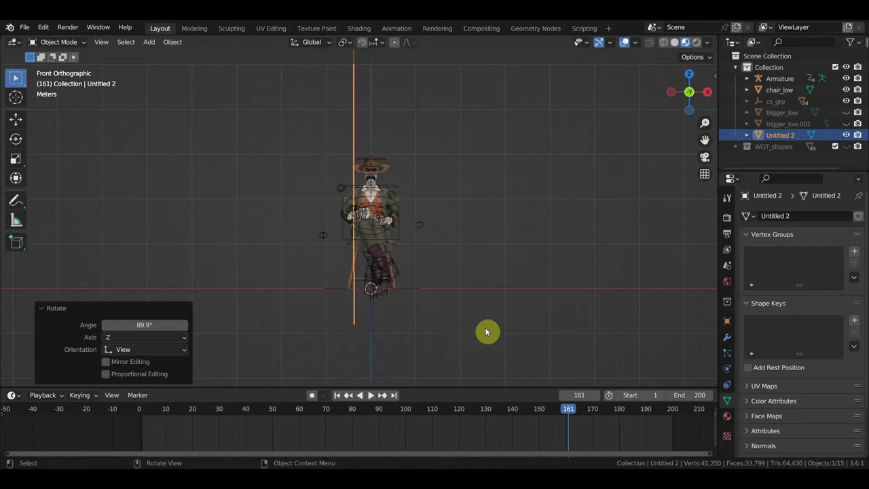
Shrink the plane to 0.298 scale and tilt it -25.9° in side view.
key("s")
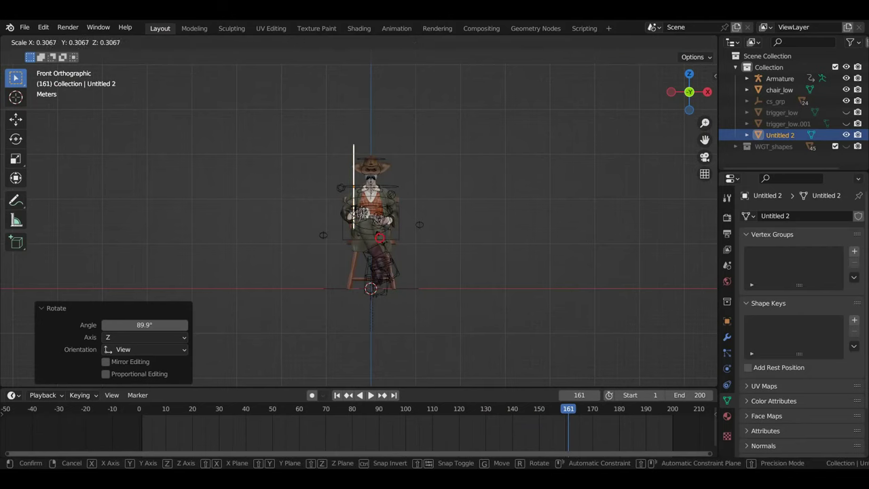
left_click(436, 249)
mouse_move(436, 249)
middle_mouse_down()
mouse_move(321, 267)
mouse_move(269, 257)
mouse_move(302, 255)
middle_mouse_up()
scroll(309, 257, "up", 3)
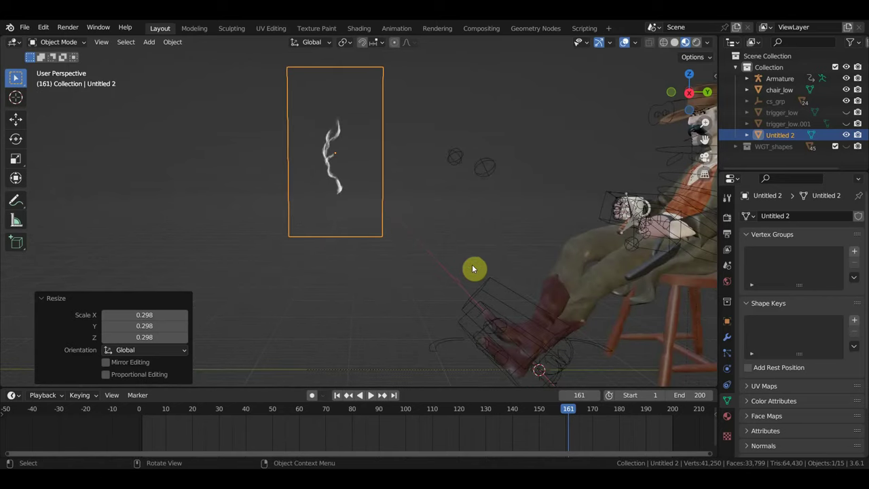
key("r")
left_click(481, 208)
Move the smoke plane over to the seated cowboy.
middle_click_drag(480, 208, 466, 224)
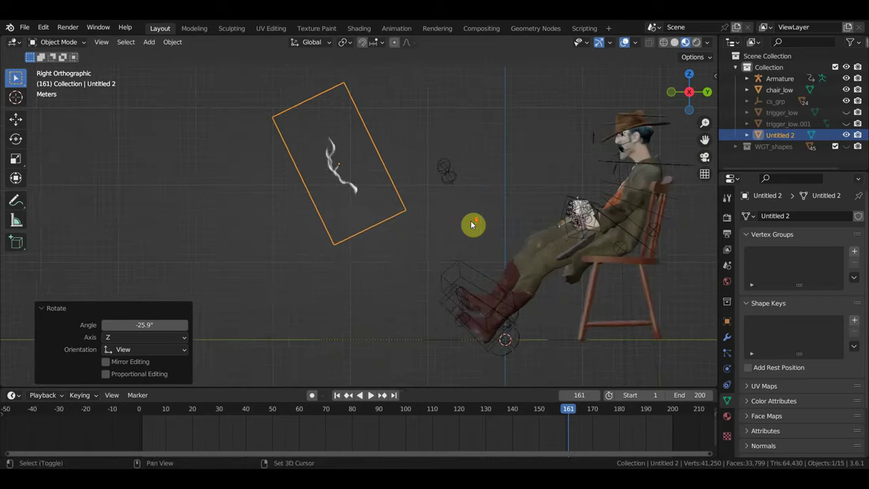
middle_click_drag(471, 225, 299, 243, "shift")
key("g")
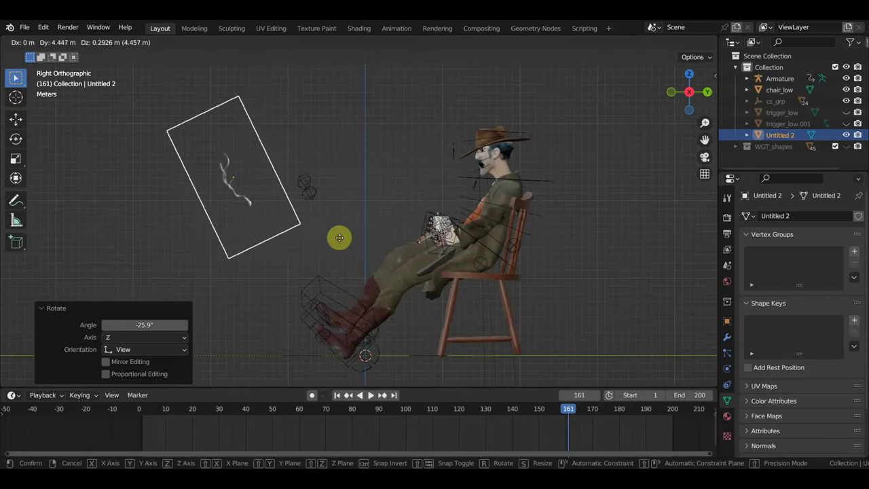
left_click(518, 266)
middle_click_drag(520, 271, 623, 272)
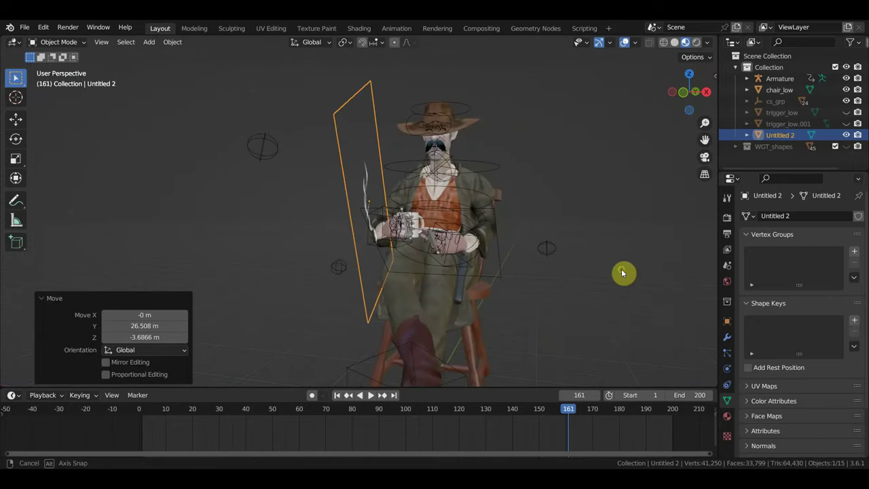
key("g")
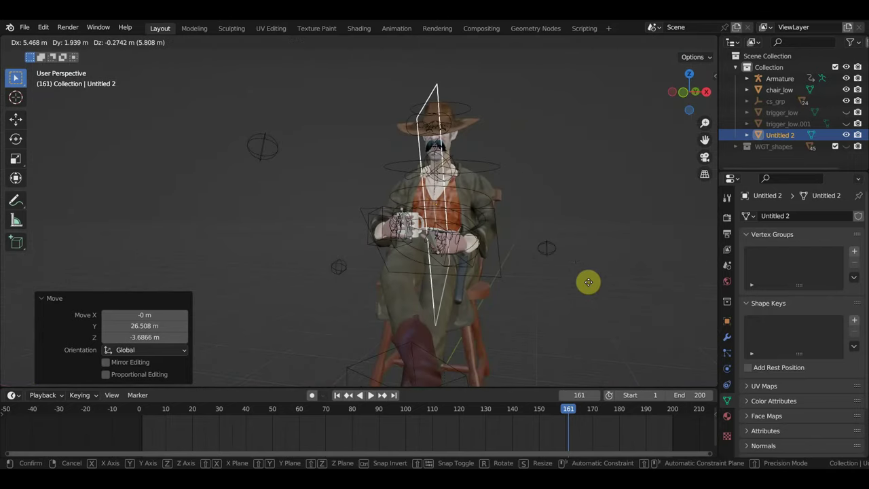
left_click(589, 286)
scroll(587, 286, "up", 3)
mouse_move(570, 293)
middle_mouse_down()
mouse_move(449, 309)
mouse_move(574, 316)
middle_mouse_up()
Fine-tune the plane's position so the smoke sits at the cigarette tip in his hand.
key("g")
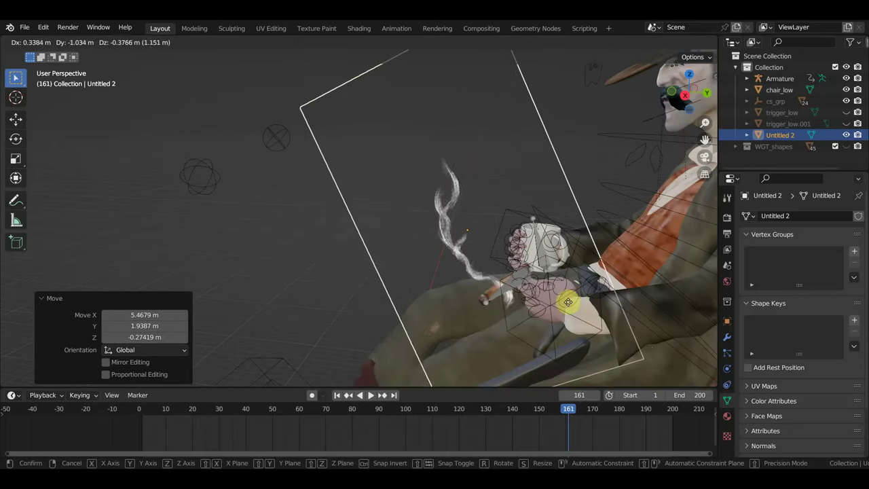
left_click(536, 294)
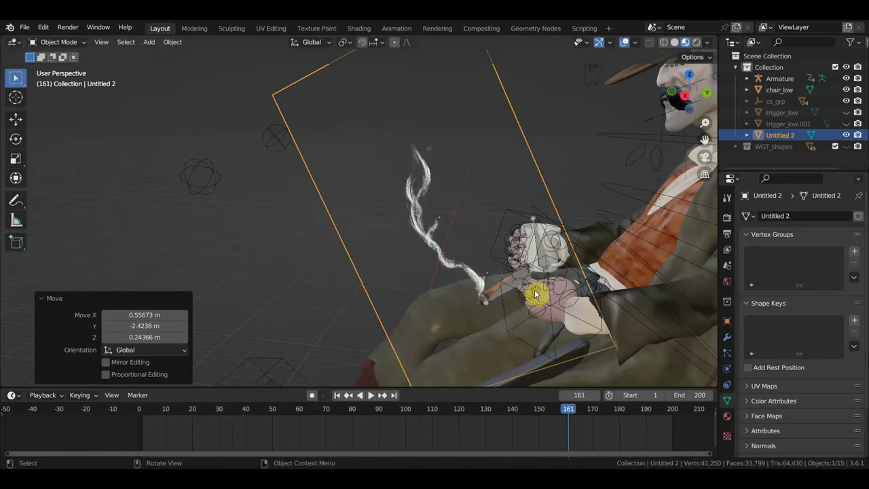
scroll(542, 312, "down", 5)
mouse_move(547, 315)
middle_mouse_down()
mouse_move(655, 301)
mouse_move(636, 304)
middle_mouse_up()
key("g")
left_click(626, 304)
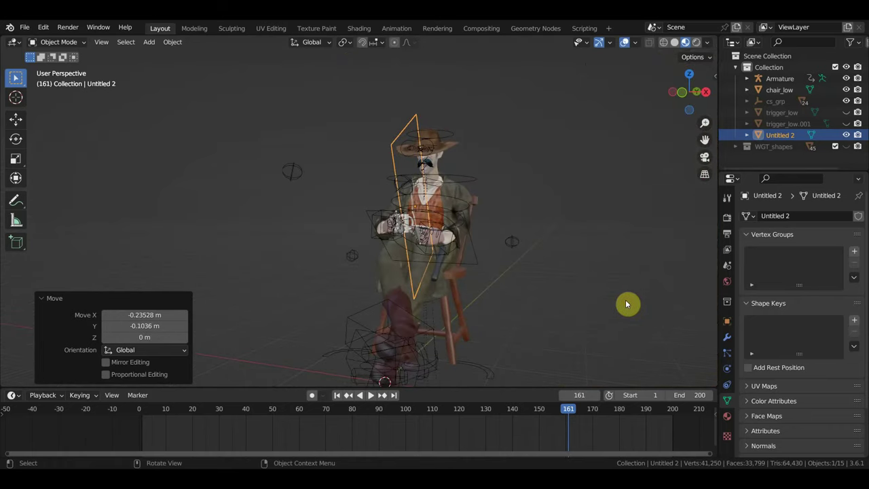
key("KP_7")
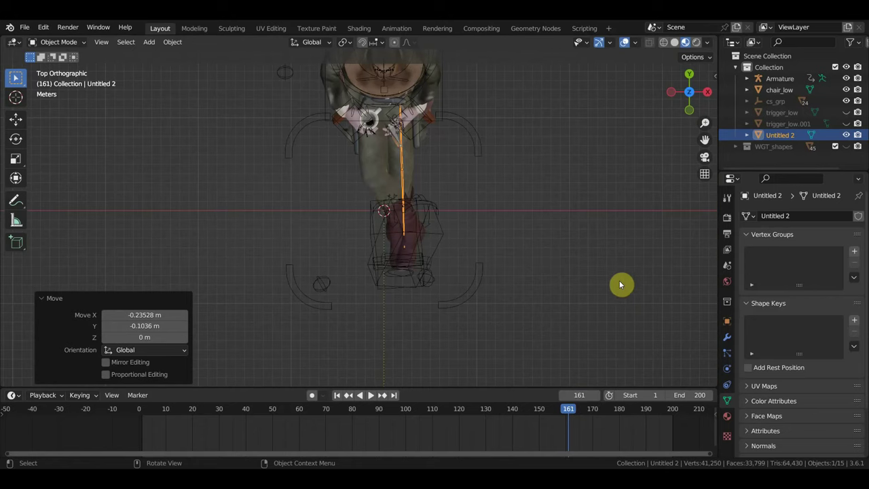
Duplicate the smoke plane as Untitled 2.001 and turn it about 77 degrees.
key("shift+d")
left_click(619, 285)
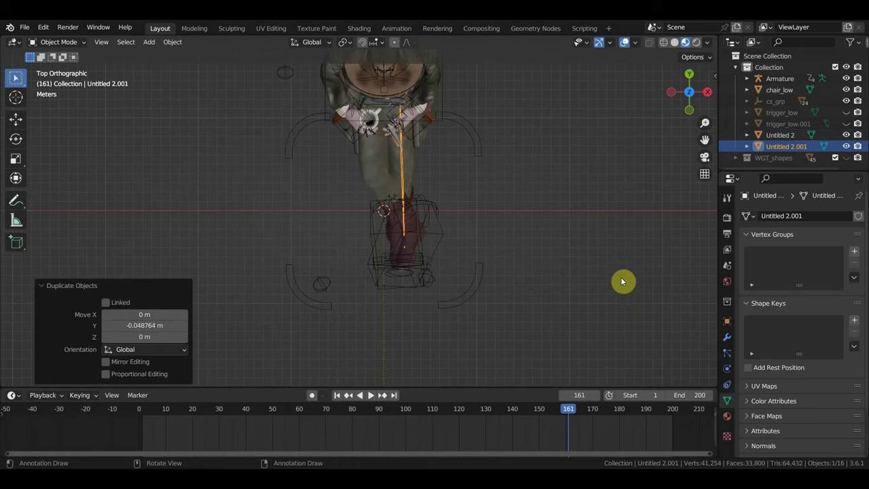
key("r")
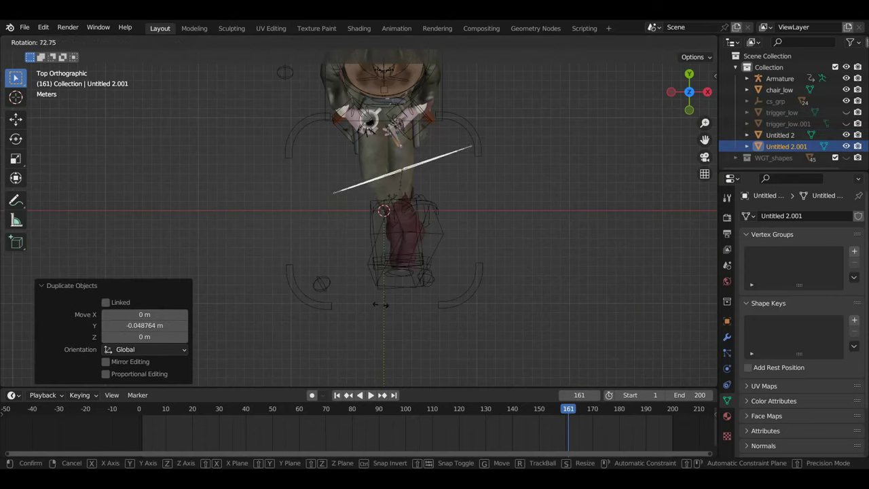
left_click(454, 291)
mouse_move(454, 291)
middle_mouse_down()
mouse_move(434, 178)
mouse_move(448, 149)
mouse_move(547, 216)
middle_mouse_up()
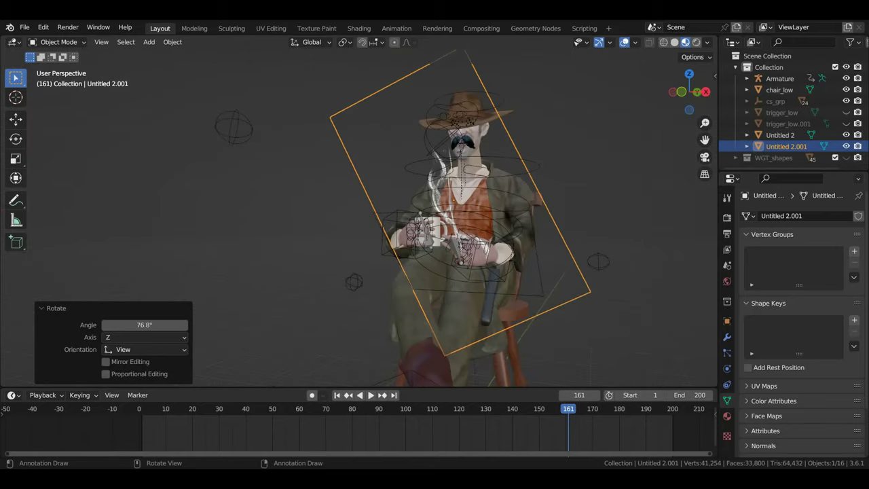
Rotate the duplicate 30 degrees and move it toward the cowboy's hand.
key("r")
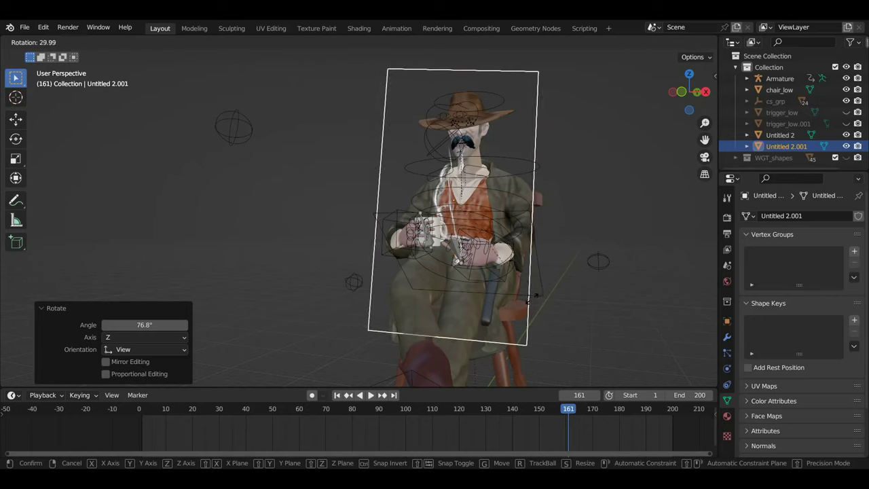
left_click(534, 295)
key("g")
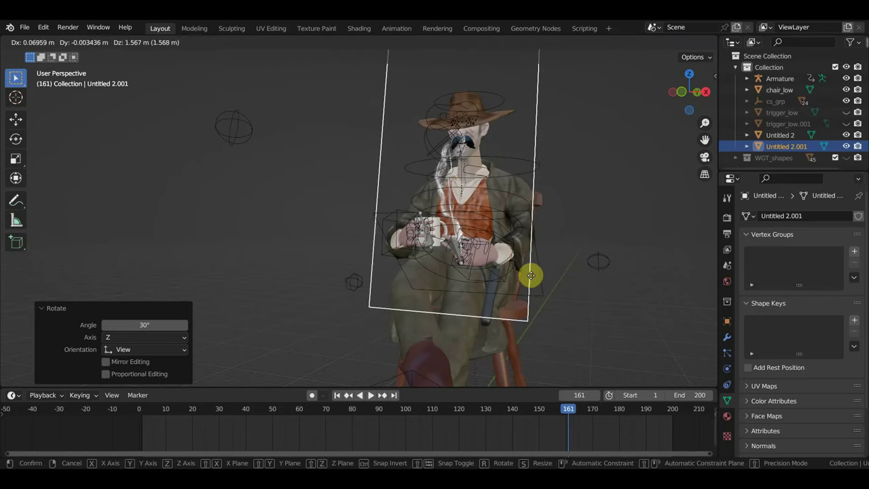
left_click(539, 278)
key("r")
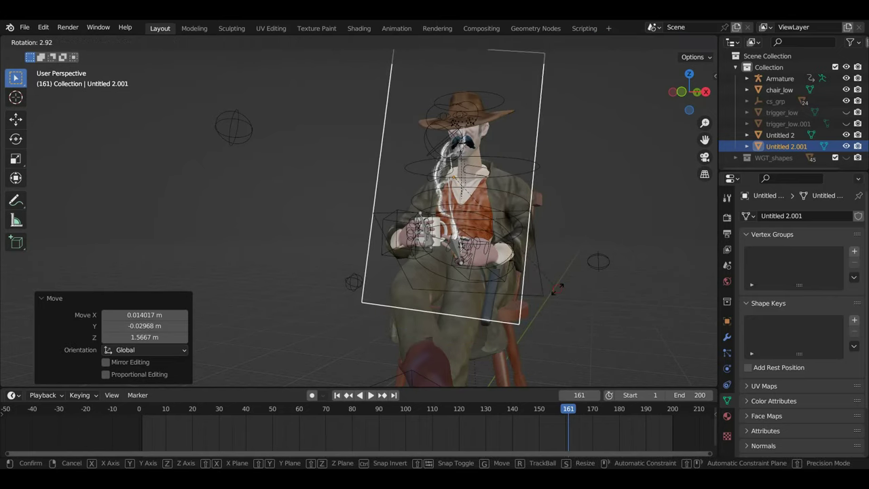
left_click(550, 291)
middle_click_drag(560, 292, 378, 297)
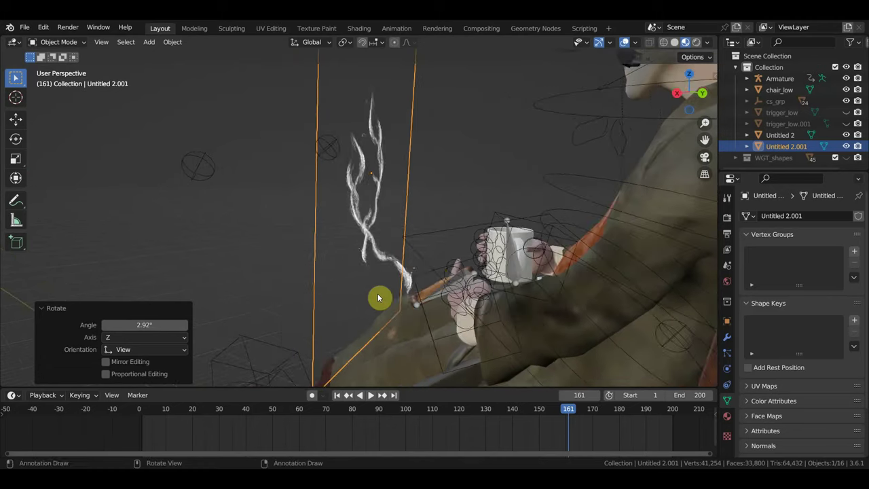
Rotate the duplicate -24.9° and nudge it into place over the cowboy's mug.
key("r")
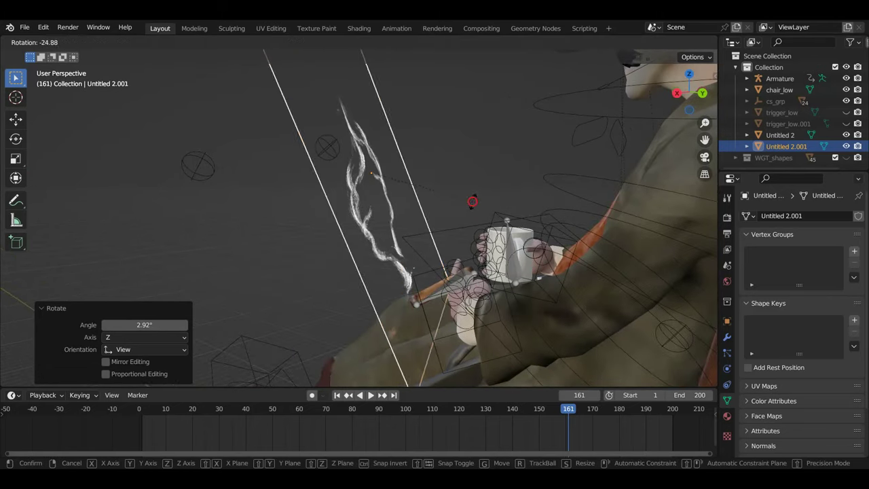
left_click(474, 207)
key("g")
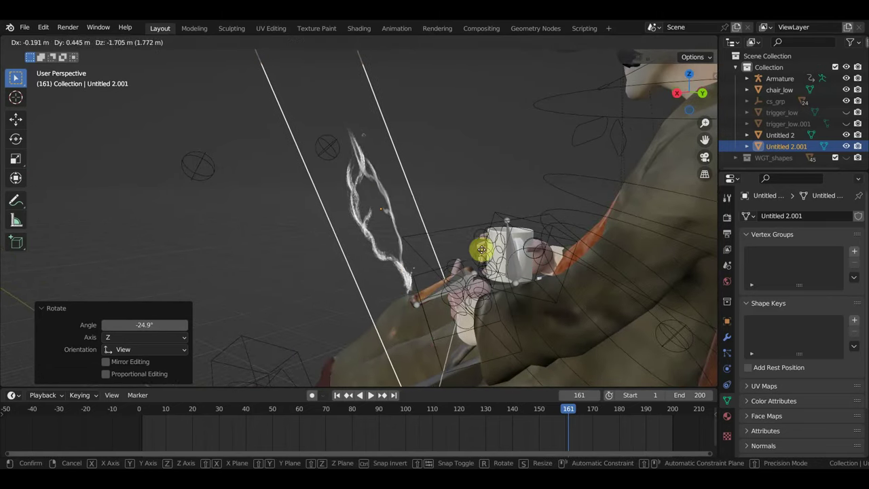
left_click(483, 255)
mouse_move(459, 256)
middle_mouse_down()
mouse_move(423, 262)
mouse_move(424, 272)
mouse_move(608, 242)
mouse_move(582, 245)
middle_mouse_up()
key("g")
left_click(410, 273)
key("g")
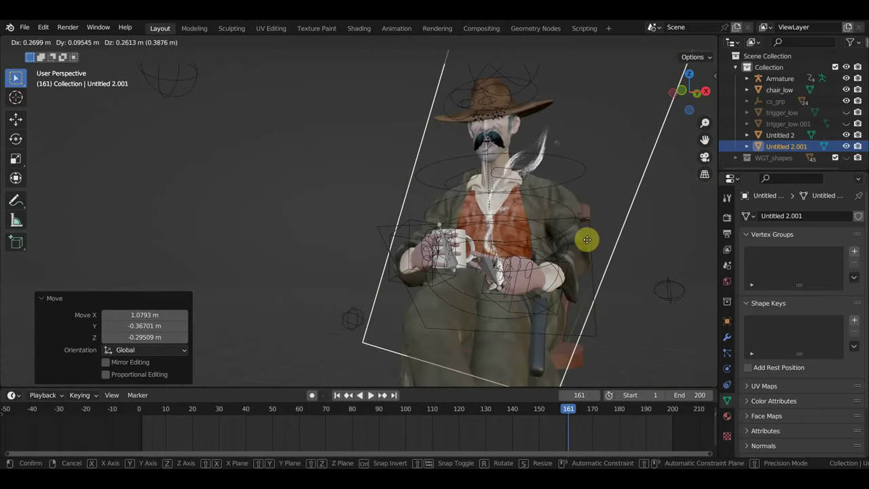
left_click(592, 229)
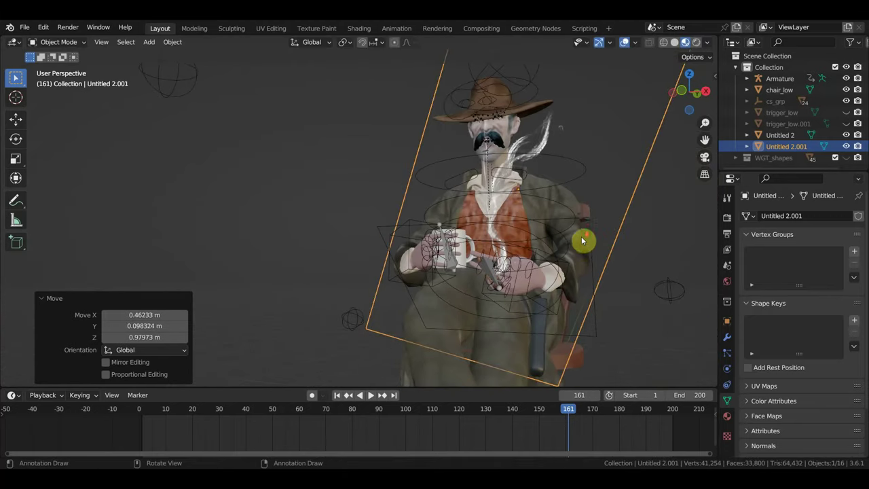
mouse_move(581, 240)
middle_mouse_down()
mouse_move(549, 245)
mouse_move(617, 247)
mouse_move(500, 249)
middle_mouse_up()
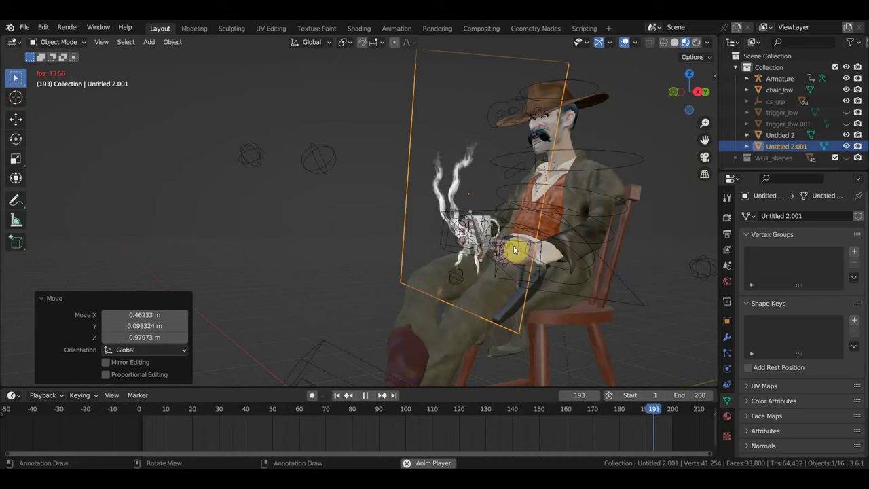
Replay the animation from the start, stopping at frame 38 to check the smoke.
key("Escape")
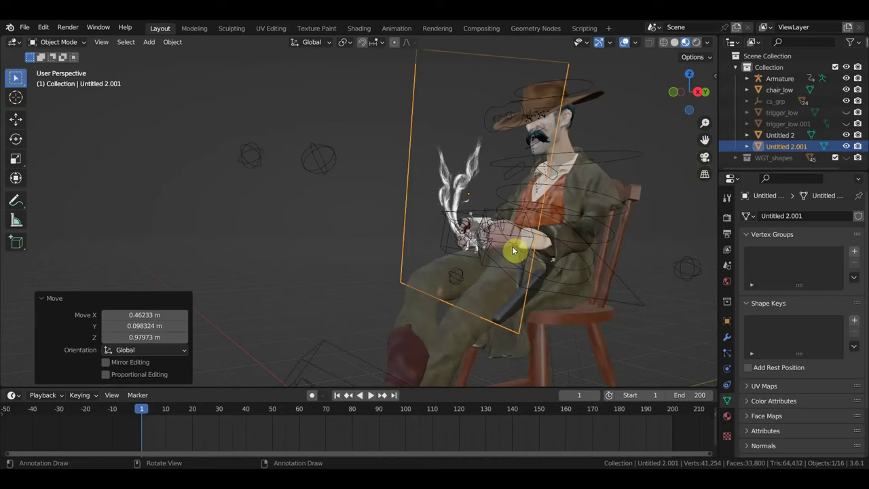
key("space")
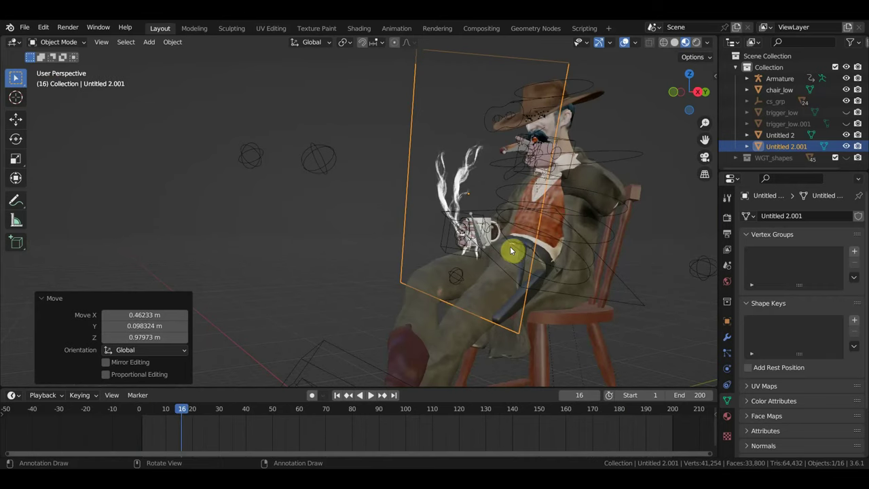
middle_click_drag(510, 246, 506, 248)
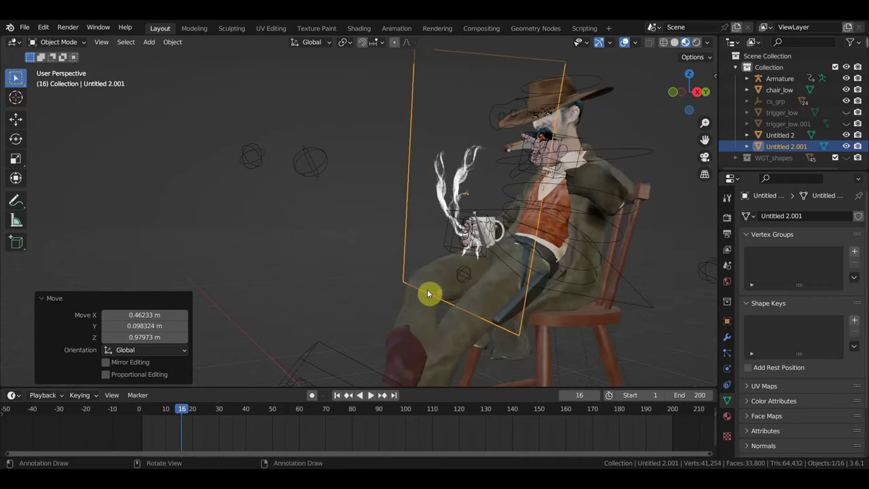
key("space")
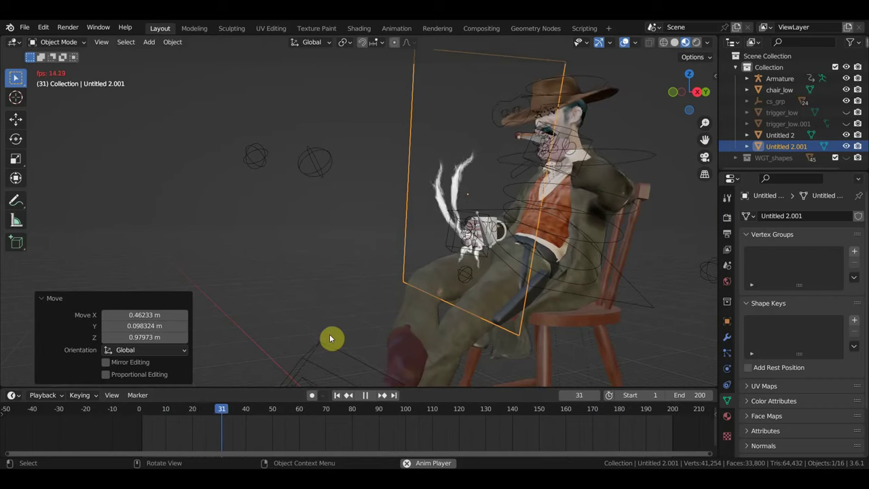
key("space")
Return to frame 2 and add Untitled 2 to the selection.
scroll(428, 323, "up", 1)
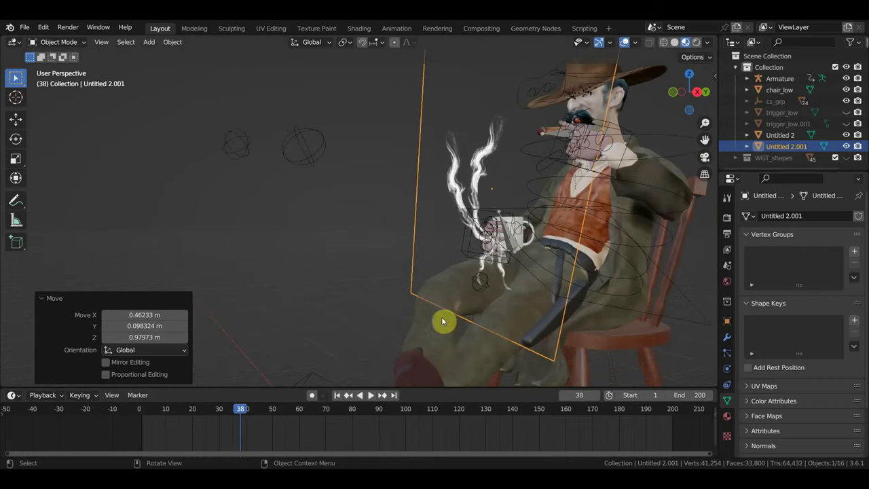
scroll(321, 382, "up", 1)
left_click(144, 416)
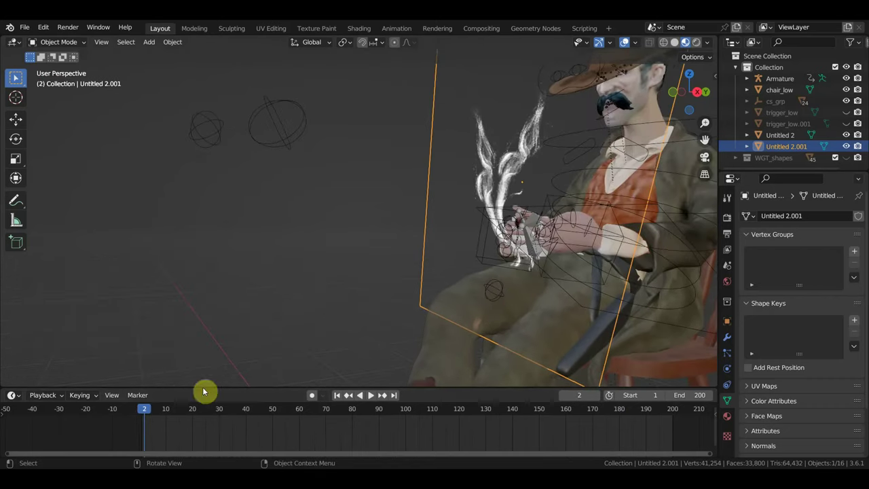
mouse_move(513, 311)
middle_mouse_down()
mouse_move(423, 300)
mouse_move(418, 279)
middle_mouse_up()
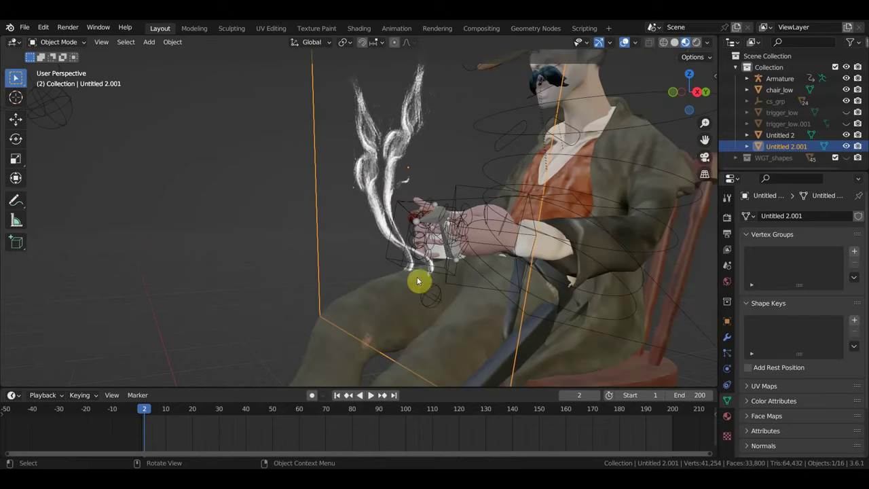
mouse_move(404, 219)
middle_mouse_down()
mouse_move(394, 242)
mouse_move(405, 197)
middle_mouse_up()
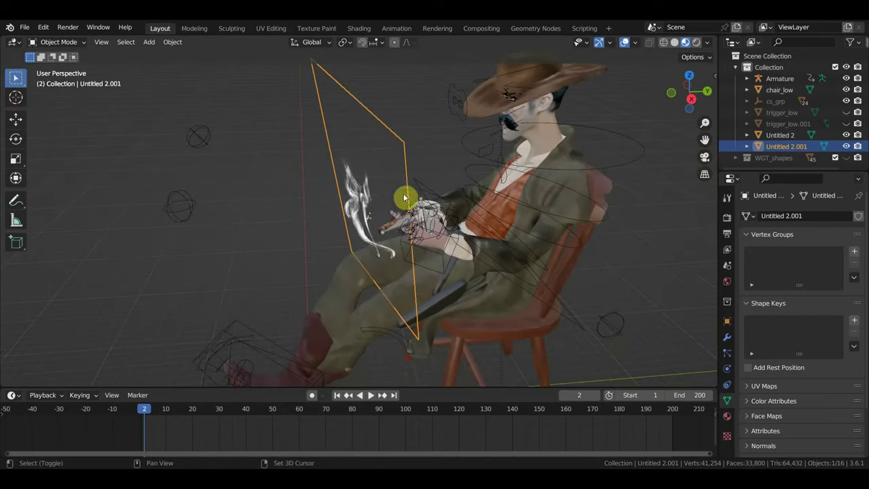
left_click_drag(404, 109, 310, 82, "shift")
mouse_move(370, 128)
middle_mouse_down()
mouse_move(390, 129)
mouse_move(387, 105)
mouse_move(388, 140)
mouse_move(430, 234)
middle_mouse_up()
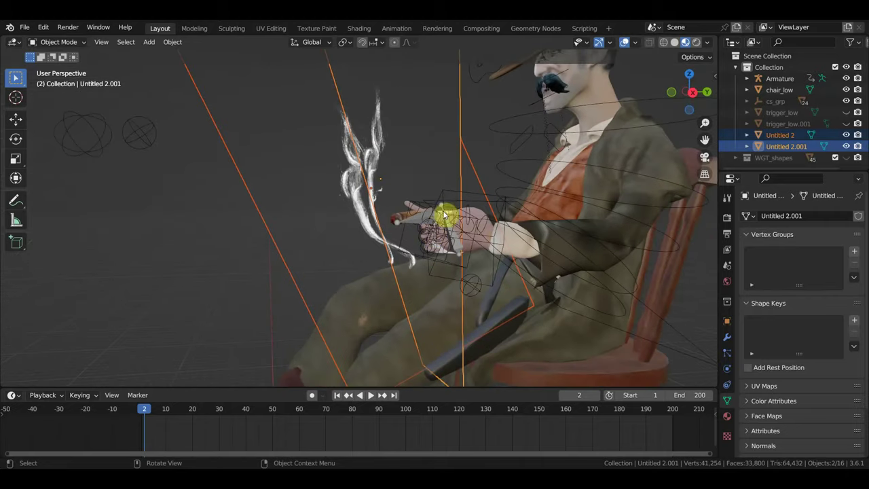
Drop Untitled 2 from the selection and move Untitled 2.001 into place.
key("ctrl+z")
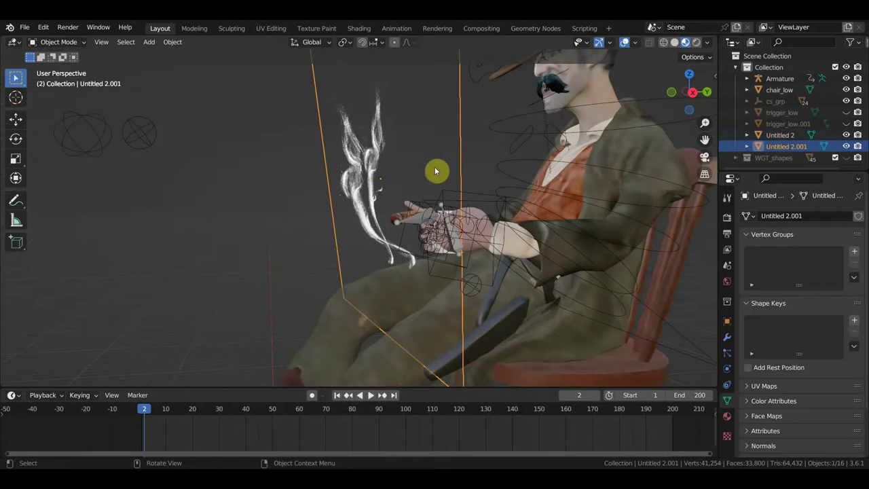
key("g")
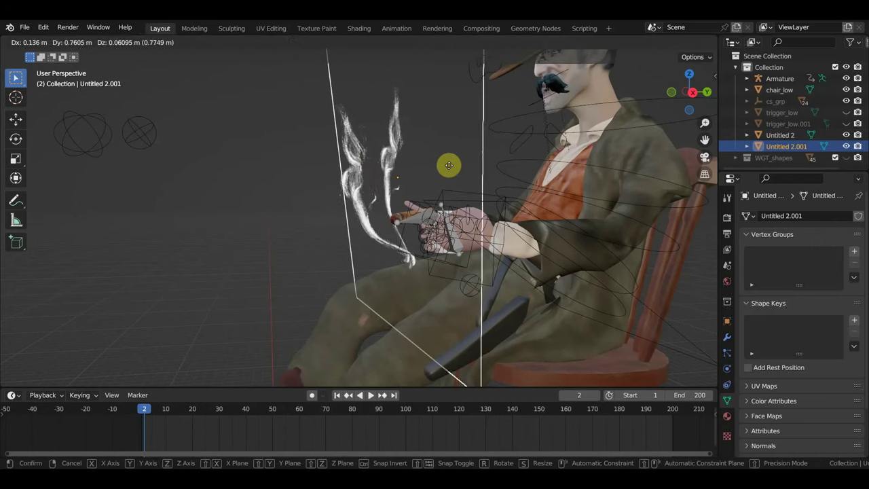
left_click(451, 170)
mouse_move(452, 174)
middle_mouse_down()
mouse_move(434, 197)
mouse_move(473, 184)
mouse_move(427, 190)
middle_mouse_up()
Move Untitled 2 to the cigar tip (X -0.097488, Y -0.89765, Z 2.2544 m), then add the cigar.
left_click(363, 230, "shift")
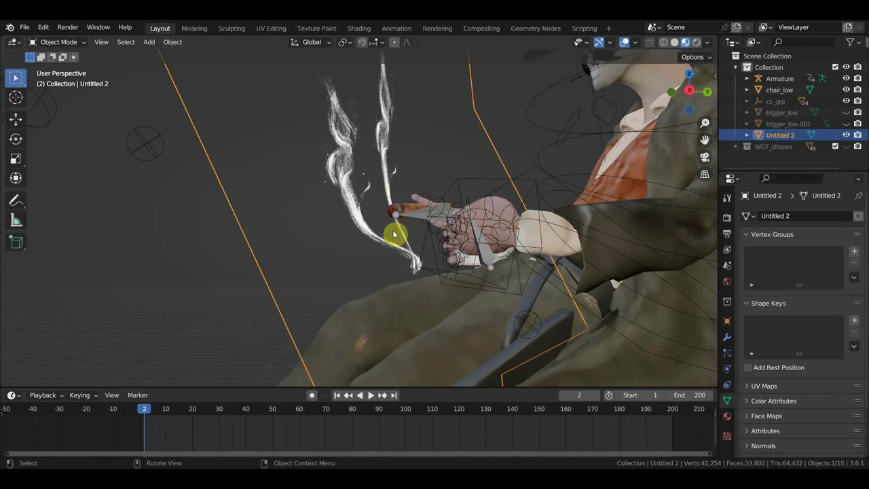
middle_click_drag(412, 234, 431, 241)
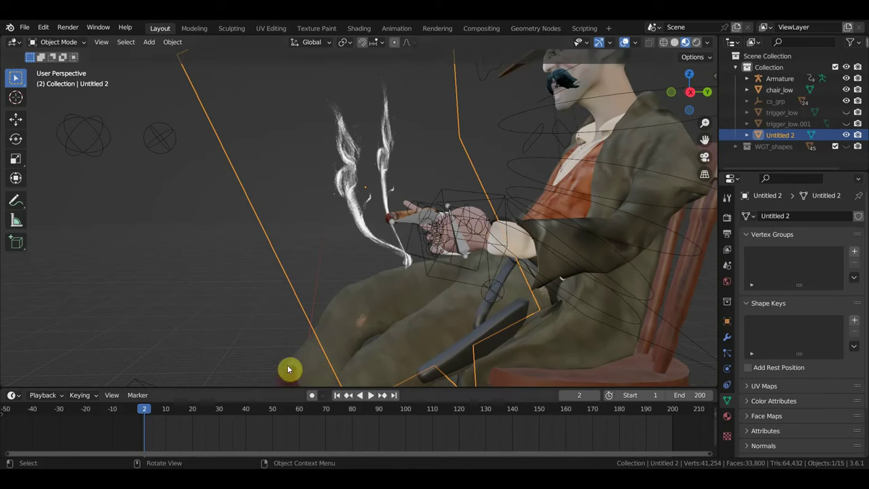
key("g")
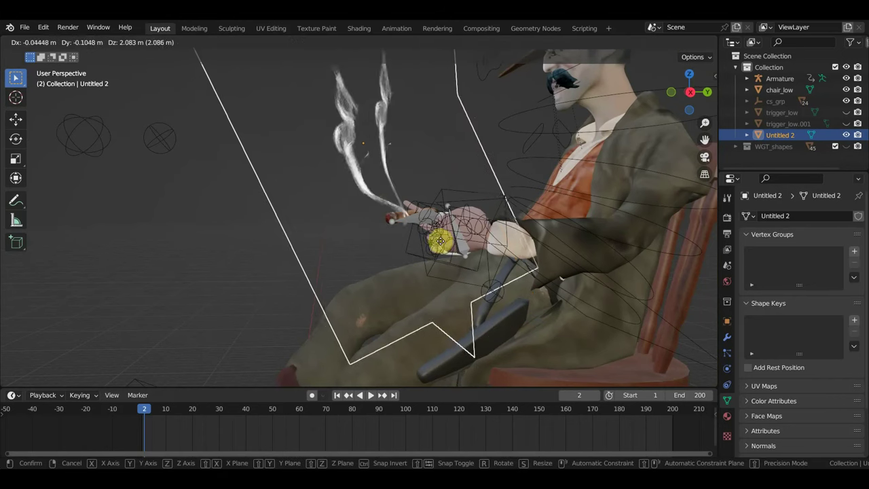
left_click(427, 244)
mouse_move(428, 244)
middle_mouse_down()
mouse_move(495, 238)
mouse_move(397, 246)
middle_mouse_up()
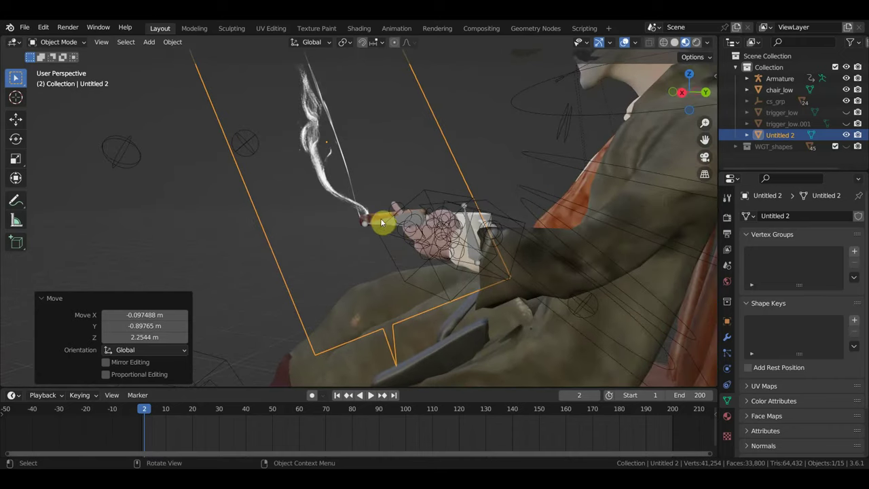
left_click(379, 217, "shift")
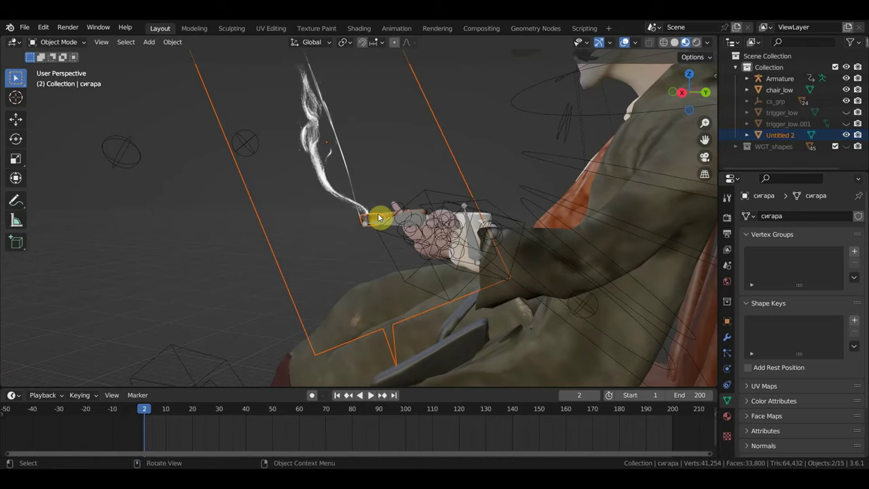
Zoom in on the cigar and make Untitled 2 the active selected object.
mouse_move(378, 217)
middle_mouse_down()
mouse_move(396, 274)
mouse_move(413, 267)
mouse_move(415, 255)
middle_mouse_up()
scroll(396, 274, "up", 3)
scroll(394, 274, "up", 2)
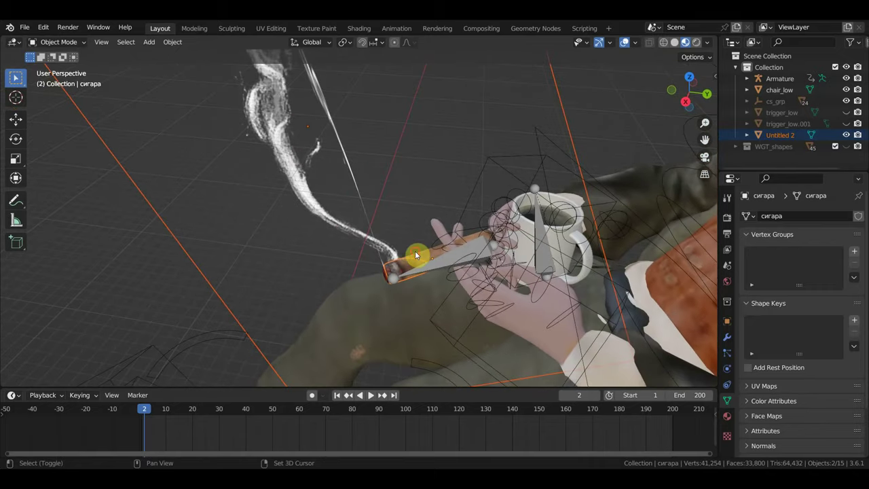
left_click(414, 251, "shift")
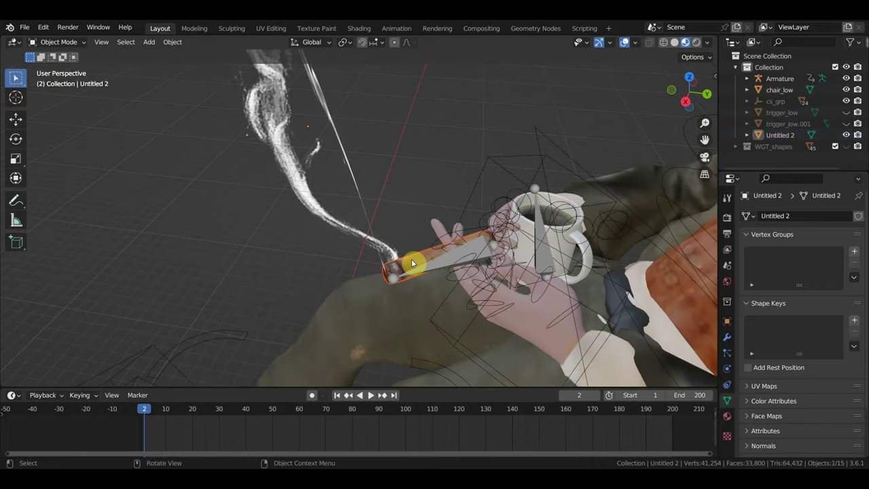
middle_click_drag(406, 264, 382, 247)
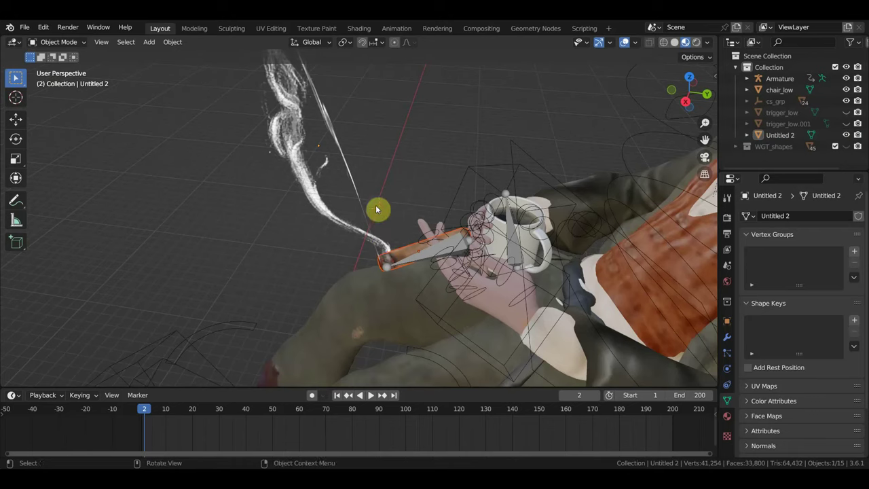
left_click_drag(377, 208, 271, 136)
mouse_move(344, 208)
middle_mouse_down()
mouse_move(343, 251)
mouse_move(276, 266)
mouse_move(153, 262)
mouse_move(264, 238)
mouse_move(289, 242)
mouse_move(340, 285)
mouse_move(333, 270)
middle_mouse_up()
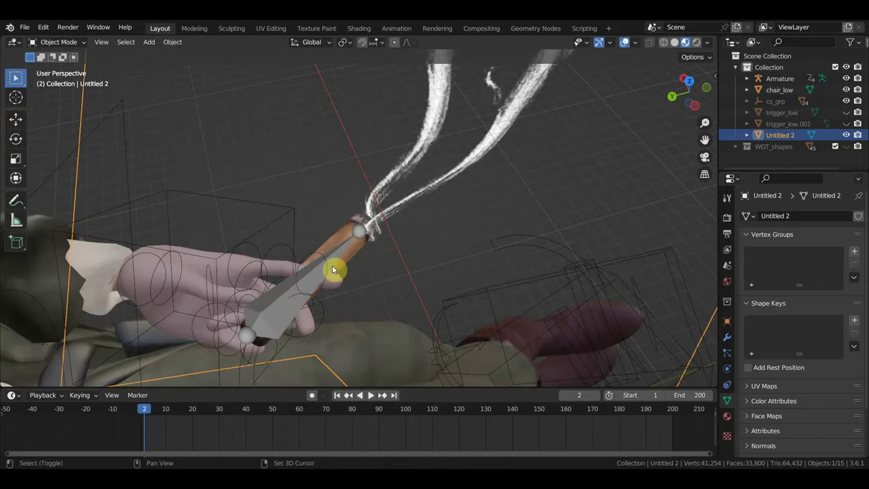
left_click(340, 265, "shift")
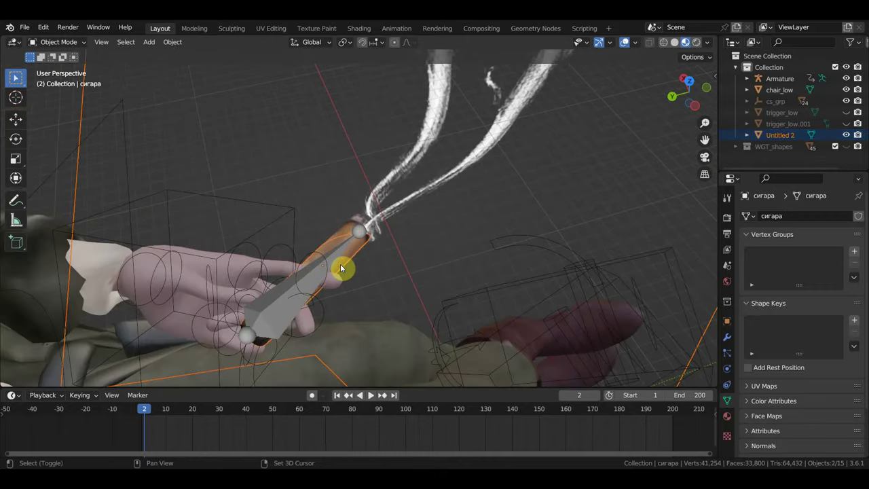
left_click(341, 228, "shift")
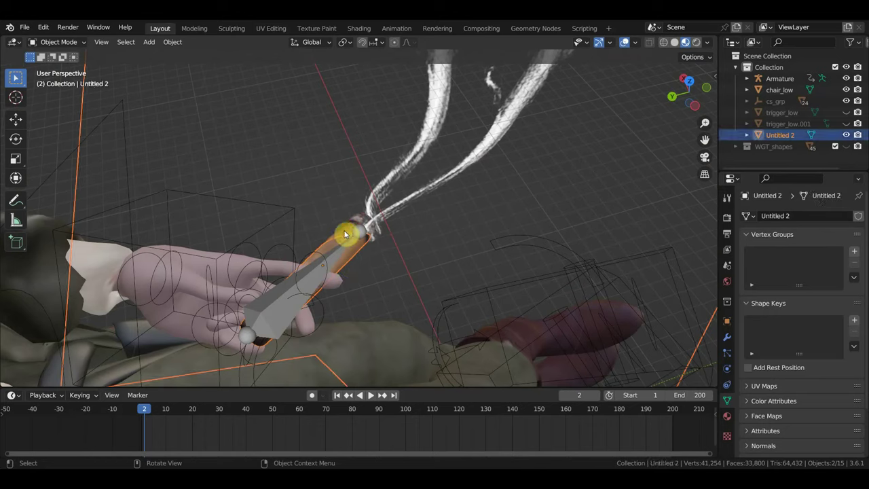
left_click(341, 229)
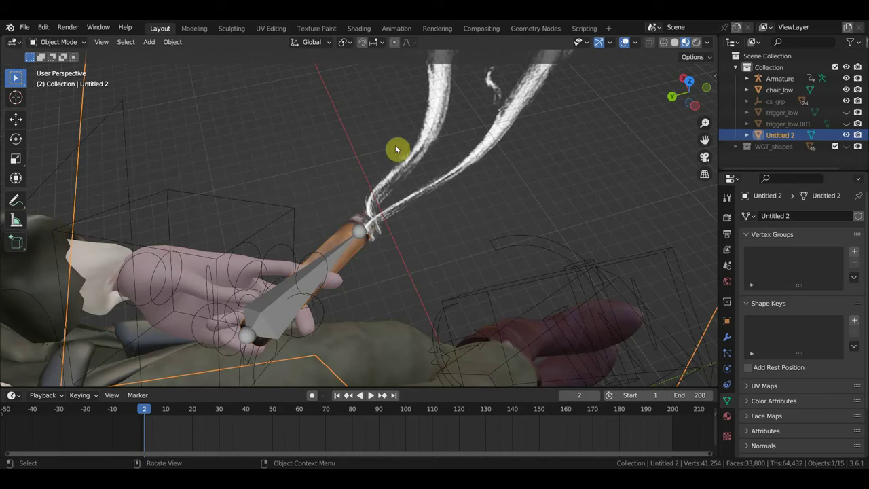
Close in on the cigar tip and add the cigar to the selection with Untitled 2.
mouse_move(398, 147)
middle_mouse_down()
mouse_move(413, 190)
mouse_move(333, 194)
mouse_move(374, 171)
middle_mouse_up()
scroll(412, 192, "down", 3)
scroll(373, 172, "up", 1)
scroll(374, 170, "up", 1)
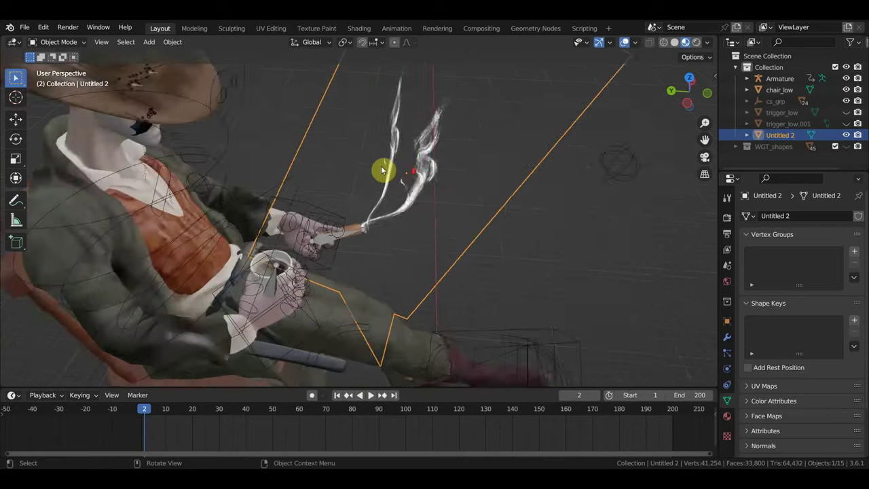
scroll(382, 170, "up", 1)
scroll(407, 194, "up", 2)
mouse_move(399, 202)
middle_mouse_down()
mouse_move(346, 277)
mouse_move(372, 238)
middle_mouse_up()
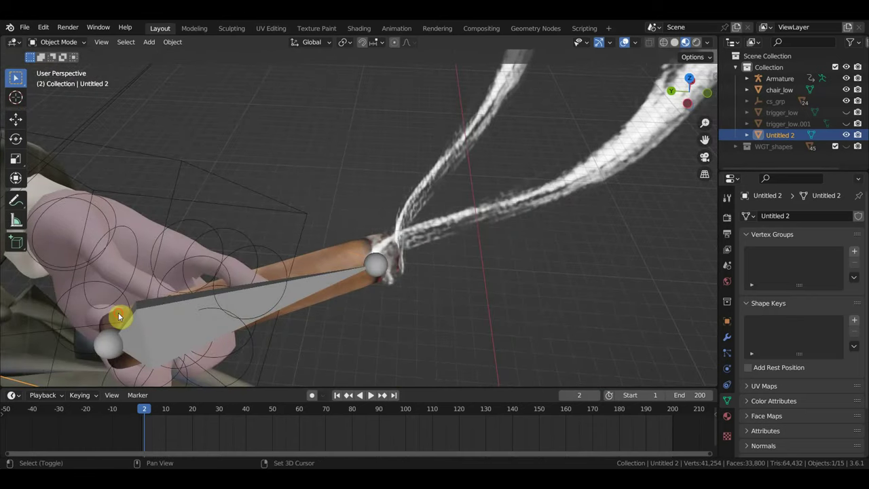
left_click(119, 317)
Parent Untitled 2 to the cigar with Object (Keep Transform), then start playback.
middle_click_drag(298, 266, 317, 304)
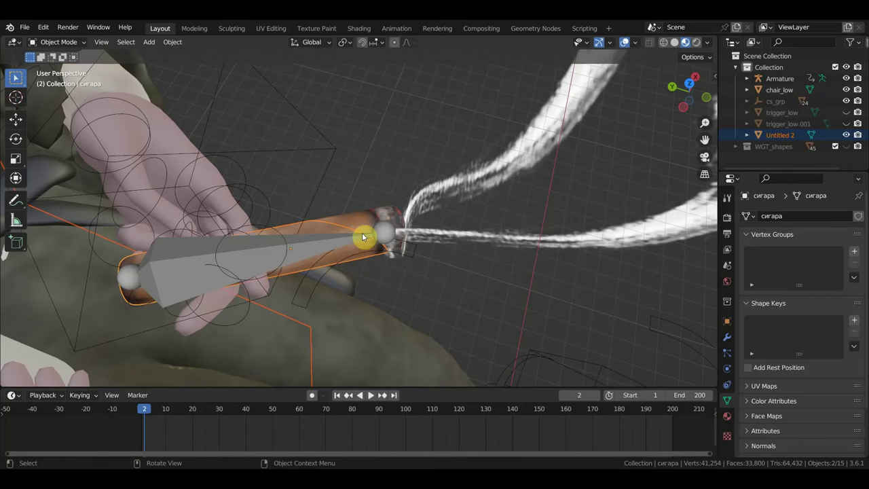
key("ctrl+p")
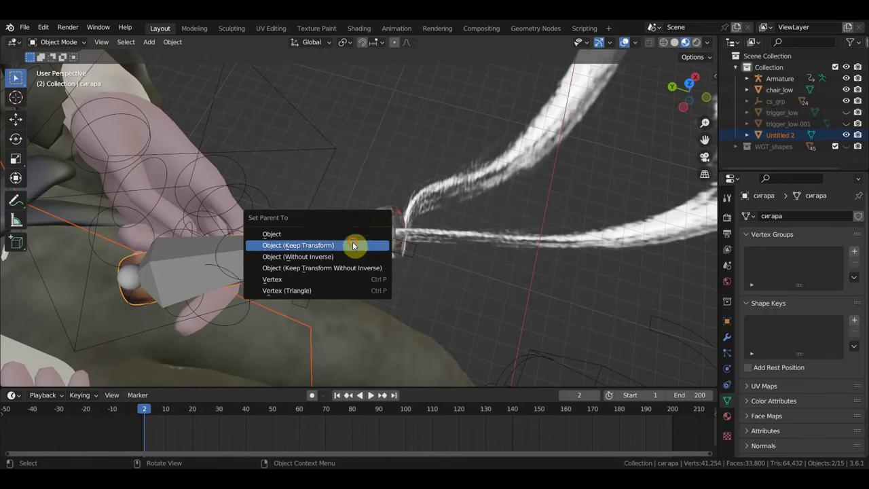
left_click(355, 245)
mouse_move(407, 242)
middle_mouse_down()
mouse_move(441, 277)
mouse_move(161, 216)
mouse_move(398, 208)
mouse_move(520, 171)
mouse_move(464, 189)
middle_mouse_up()
key("space")
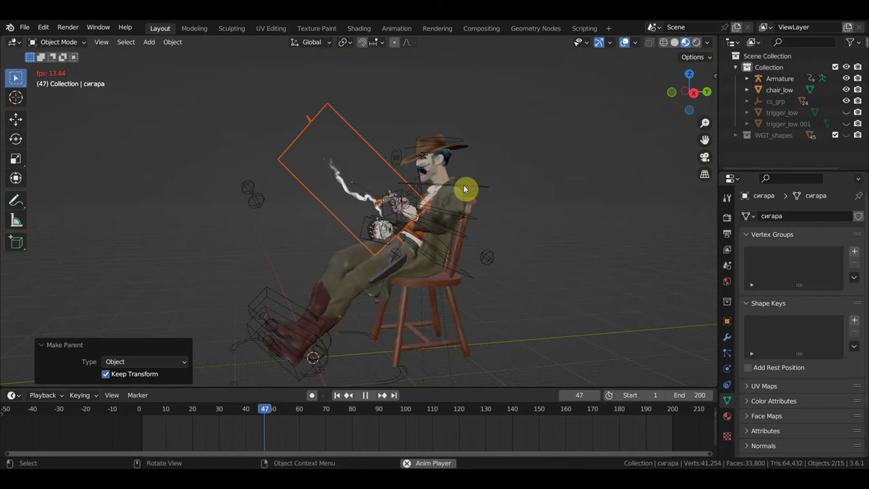
Play the animation to frame 143, watching the smoke follow the cigar down.
key("space")
scroll(404, 197, "up", 4)
scroll(403, 198, "up", 3)
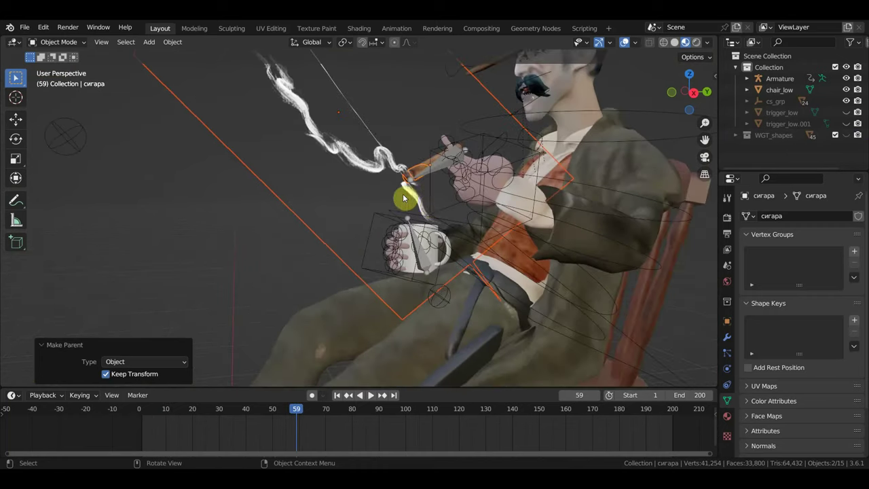
mouse_move(431, 207)
middle_mouse_down()
mouse_move(426, 216)
mouse_move(395, 215)
mouse_move(408, 217)
middle_mouse_up()
key("space")
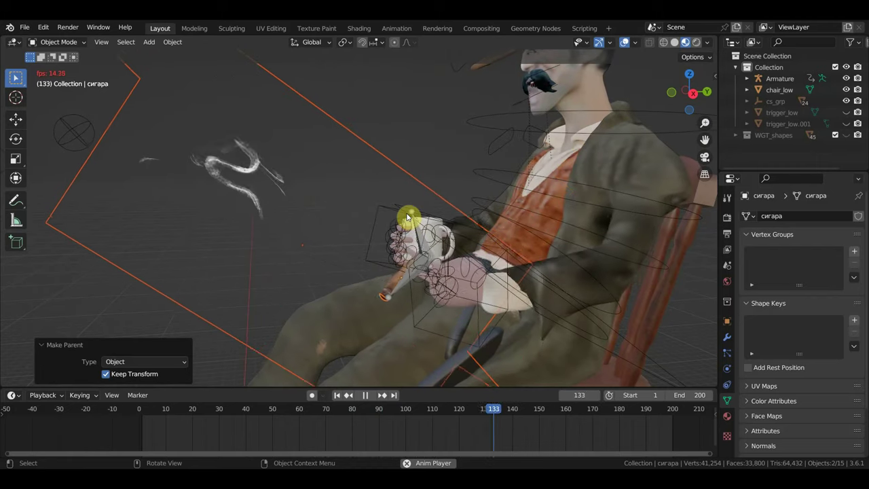
key("space")
middle_click_drag(407, 215, 420, 208)
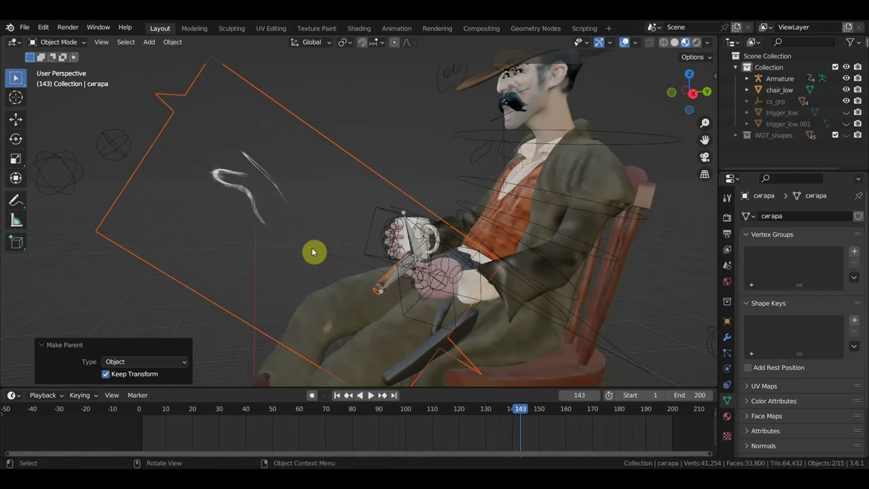
scroll(362, 253, "down", 2)
scroll(341, 250, "down", 3)
scroll(343, 248, "down", 2)
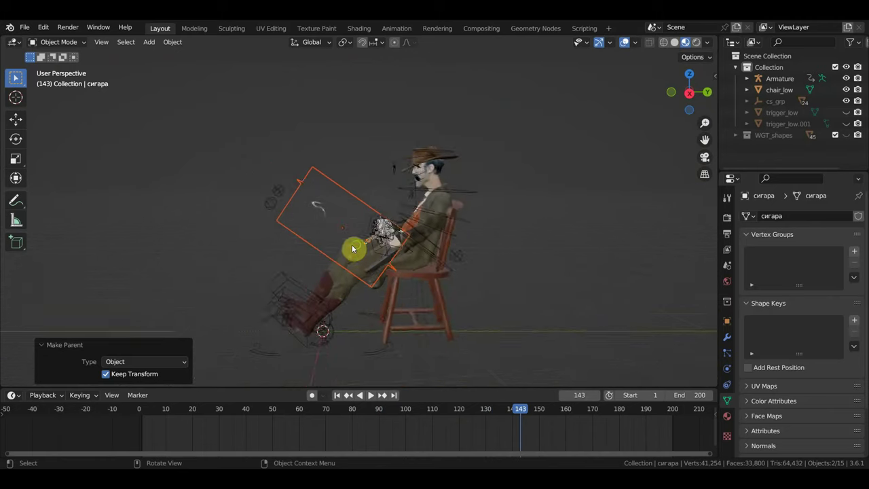
middle_click_drag(355, 246, 408, 238)
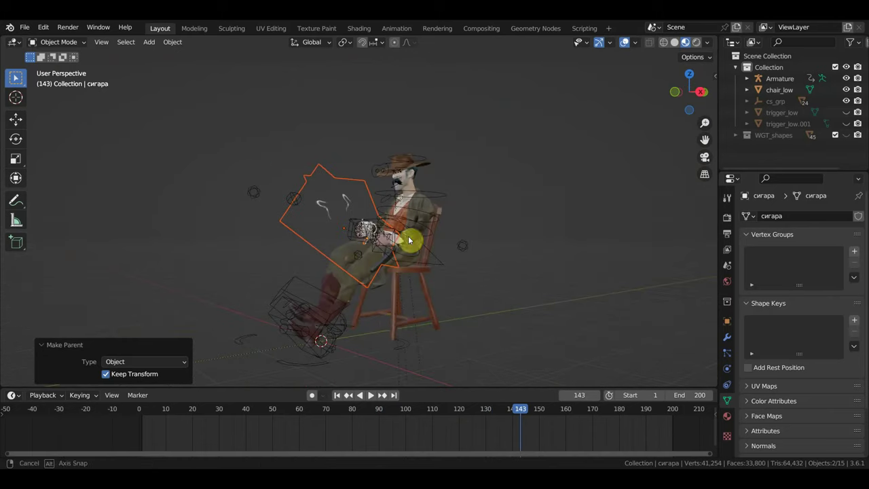
Show the Untitled 2 smoke plane's material nodes in the Shading workspace.
left_click(361, 29)
scroll(458, 395, "down", 2)
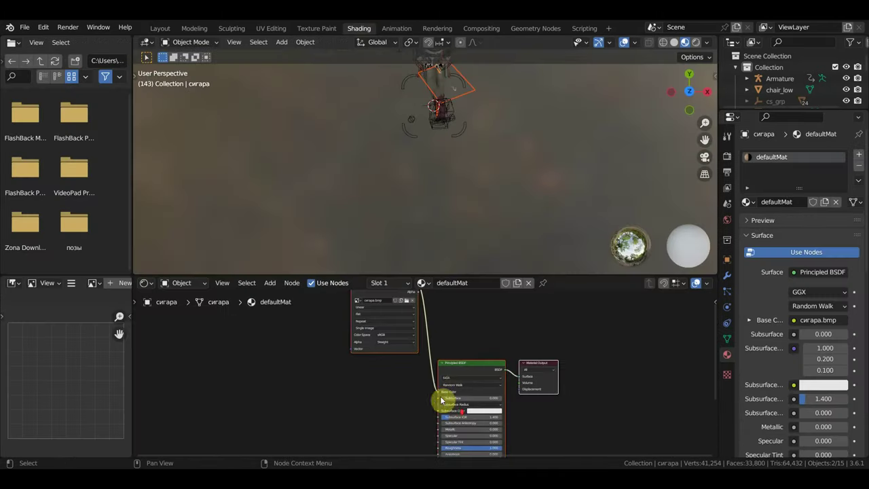
scroll(428, 333, "down", 1)
scroll(427, 337, "down", 1)
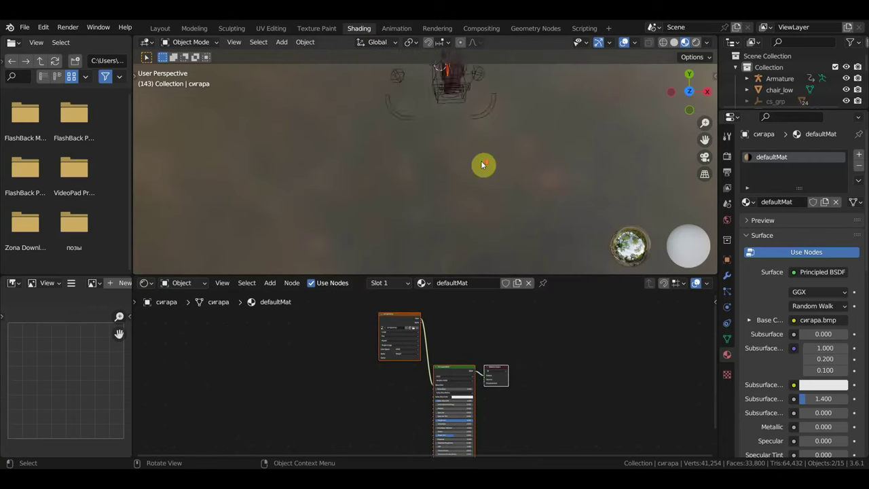
scroll(482, 164, "up", 3)
mouse_move(392, 264)
middle_mouse_down()
mouse_move(360, 127)
mouse_move(285, 103)
mouse_move(337, 125)
mouse_move(322, 190)
middle_mouse_up()
left_click(319, 173)
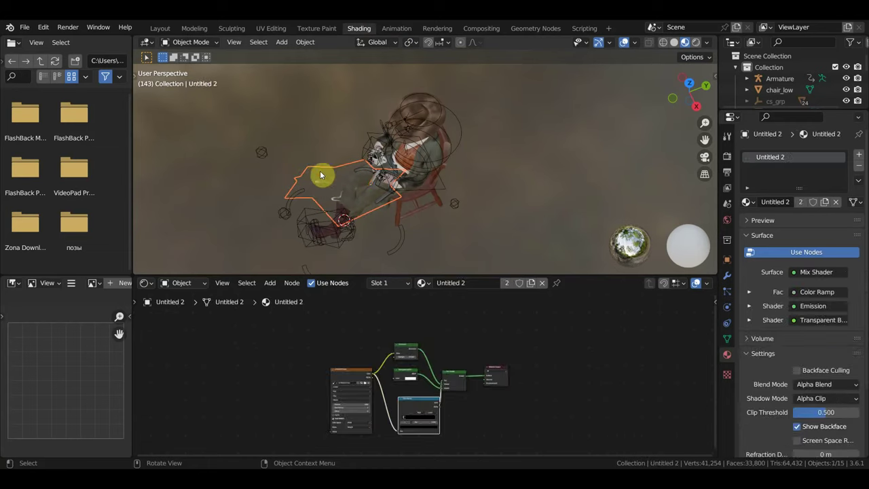
scroll(480, 438, "up", 2)
mouse_move(480, 438)
middle_mouse_down()
mouse_move(471, 382)
mouse_move(471, 411)
middle_mouse_up()
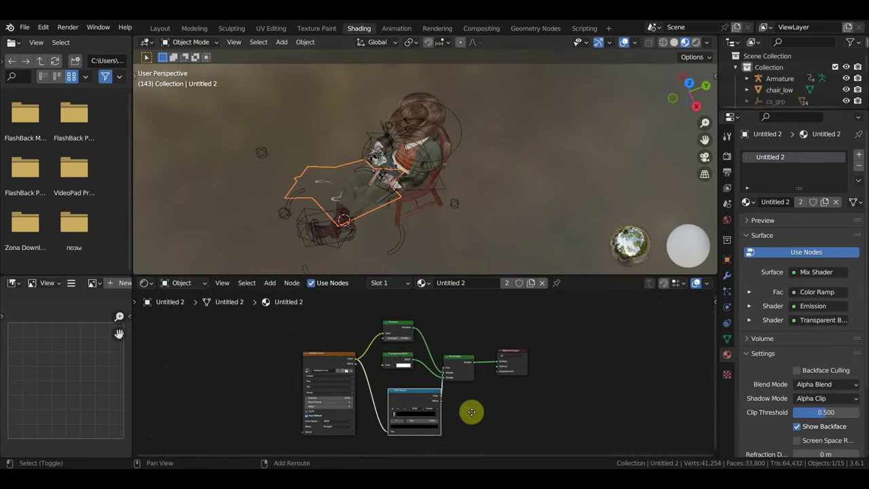
Copy the Mix Shader and Material Output nodes.
left_click_drag(543, 436, 417, 358)
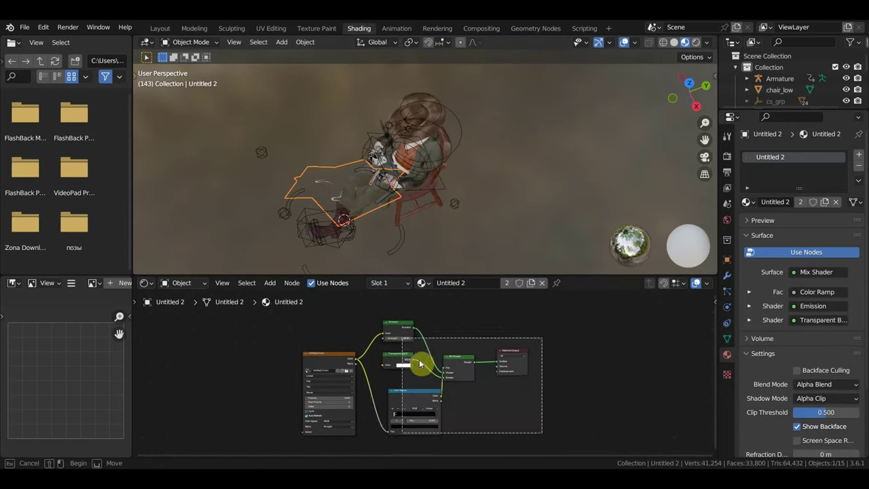
right_click(398, 334)
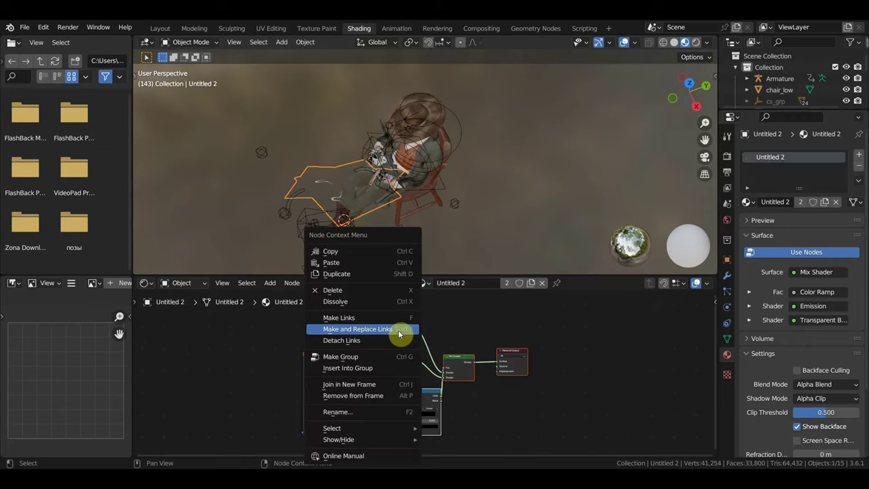
left_click(355, 257)
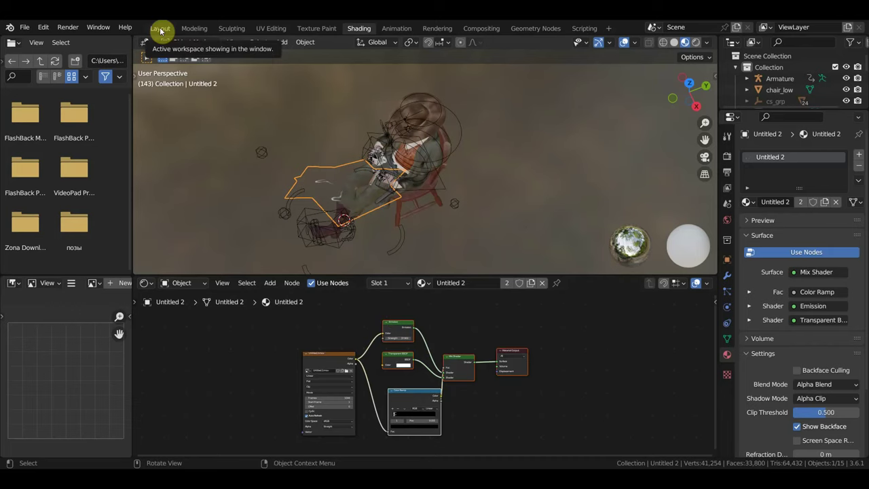
Import Untitled 3.mov from the Videos folder through Add > Image > Images as Planes.
left_click(161, 30)
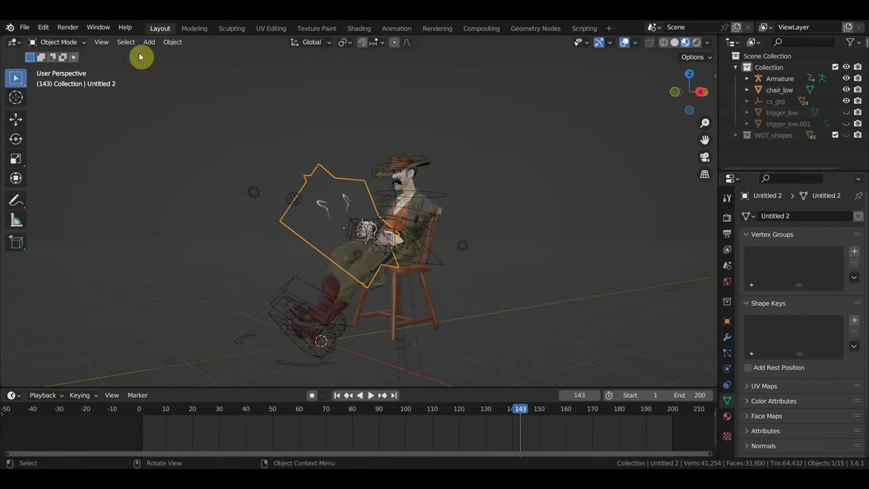
left_click(150, 43)
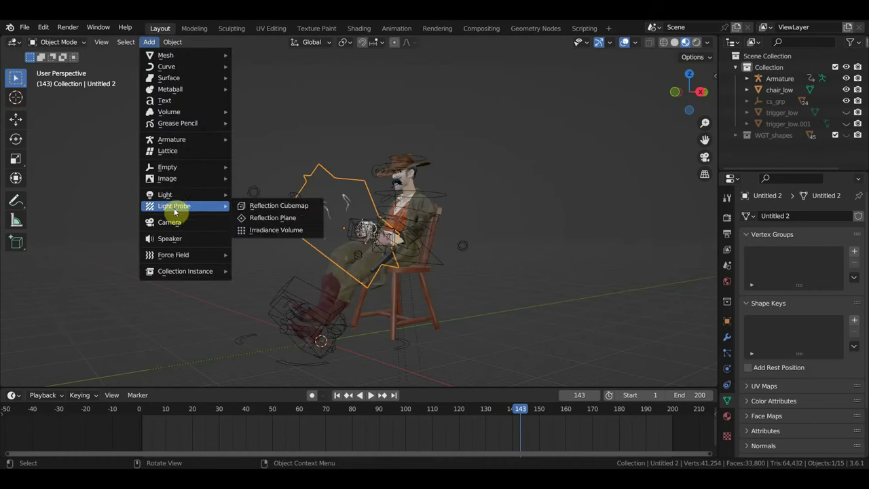
mouse_move(167, 178)
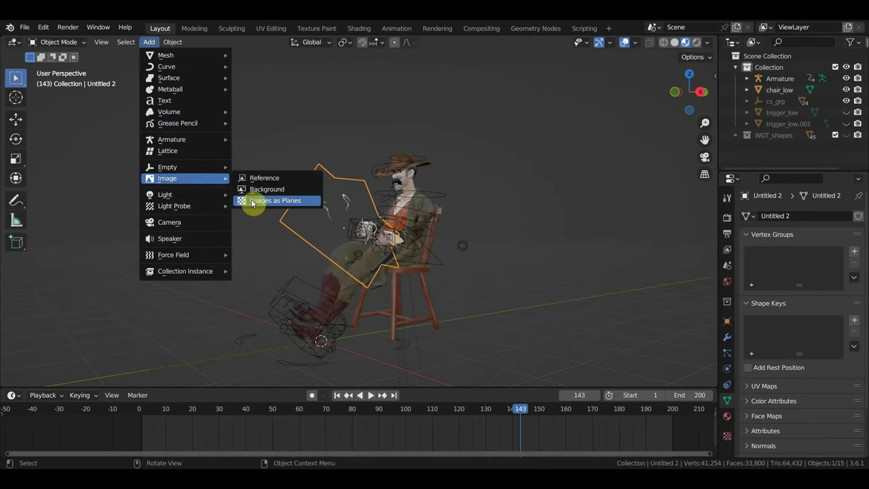
left_click(252, 201)
left_click(188, 202)
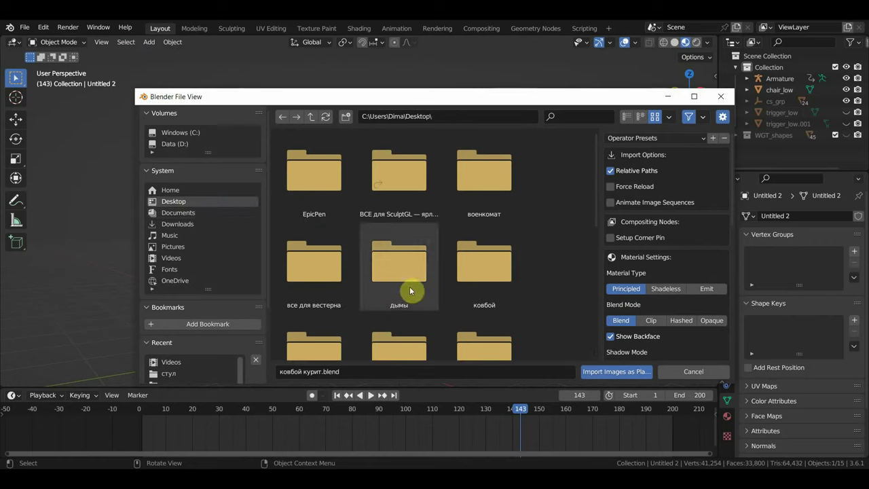
left_click(181, 258)
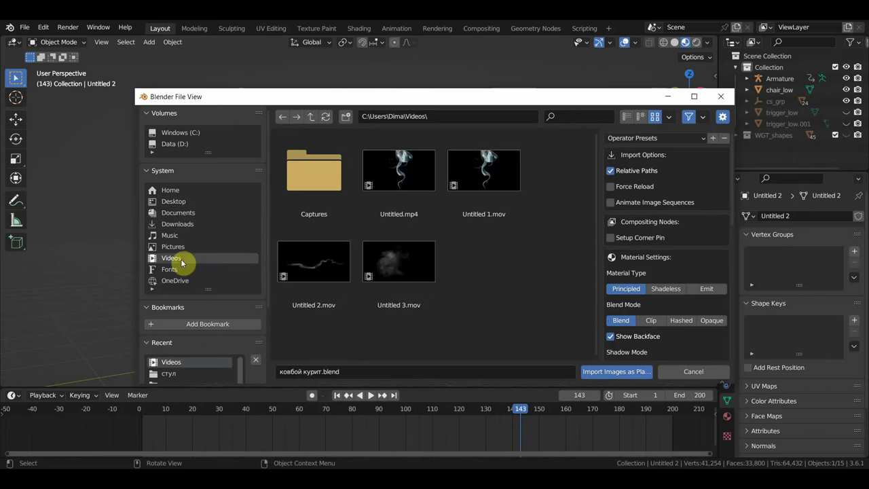
left_click(398, 273)
left_click(603, 377)
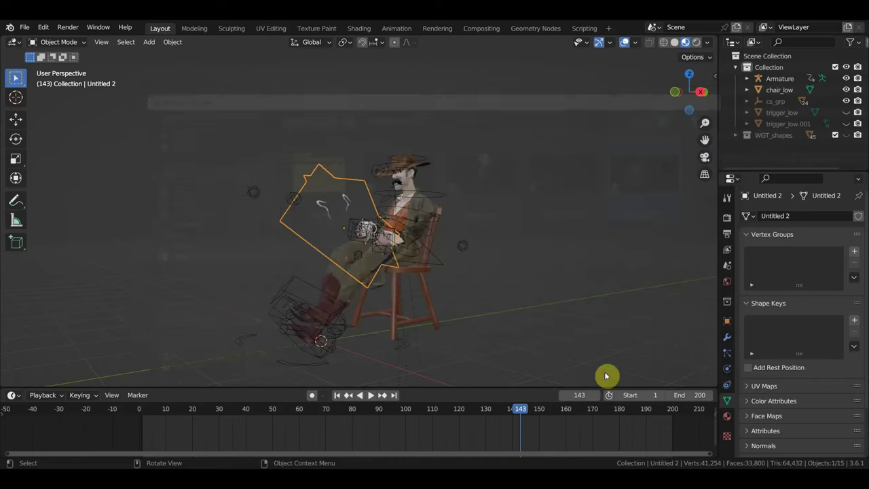
scroll(455, 310, "down", 3)
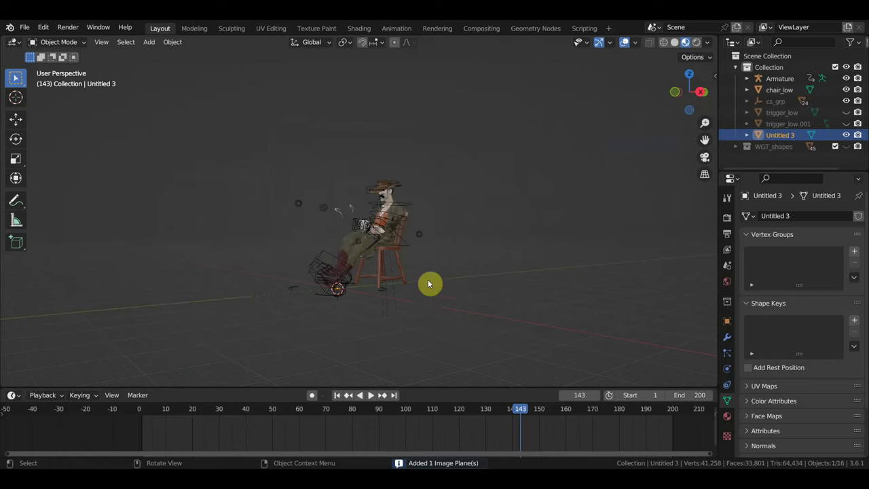
Scale the Untitled 3 plane up to 26.814 and place it left of the character.
key("s")
left_click(422, 314)
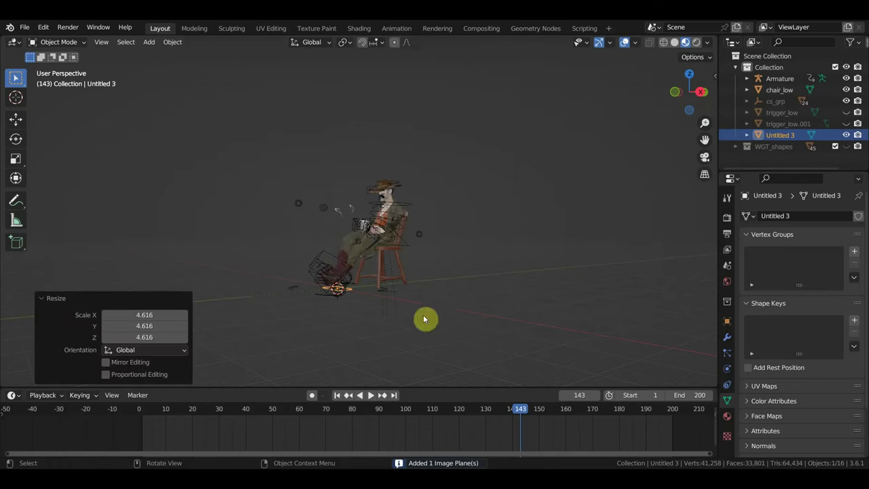
key("s")
left_click(477, 311)
mouse_move(477, 311)
middle_mouse_down()
mouse_move(432, 347)
mouse_move(440, 386)
middle_mouse_up()
key("g")
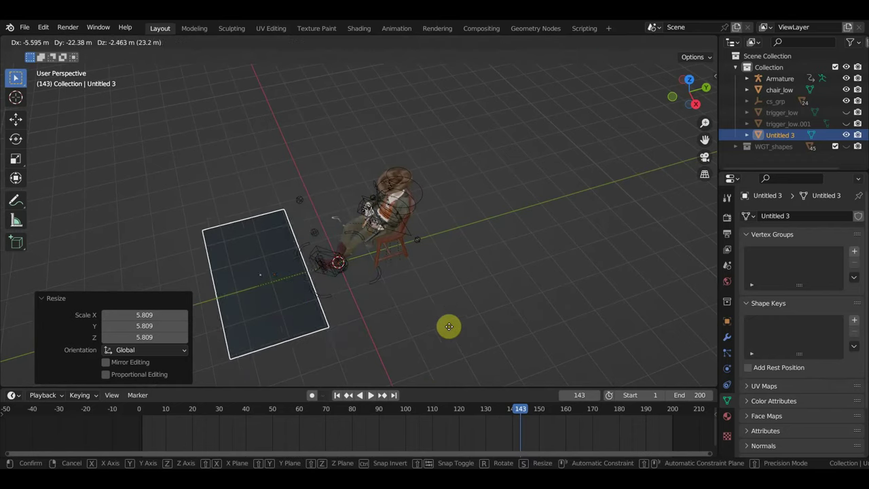
left_click(429, 325)
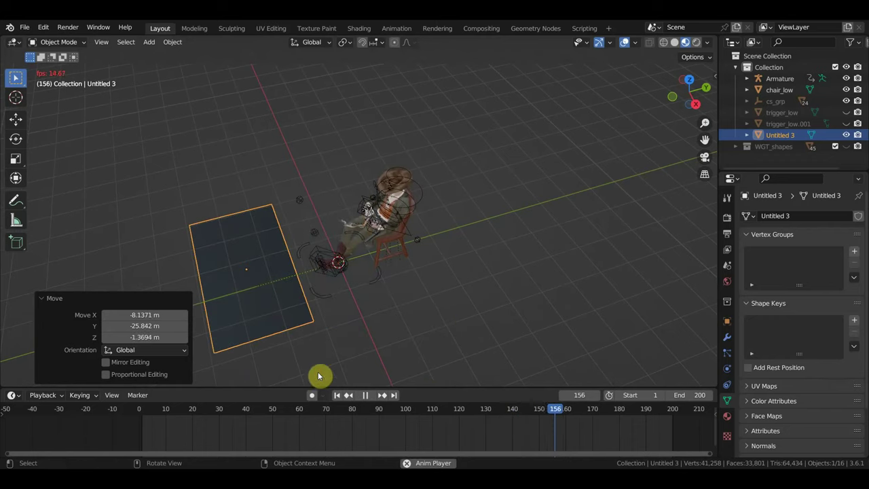
Play the animation to preview the cloud, stopping at frame 103, then return to frame 1.
key("space")
left_click(148, 410)
key("space")
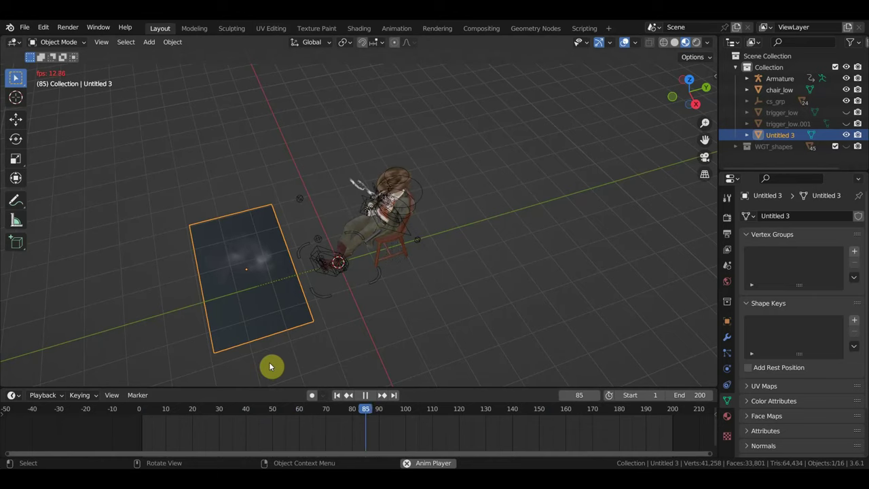
key("space")
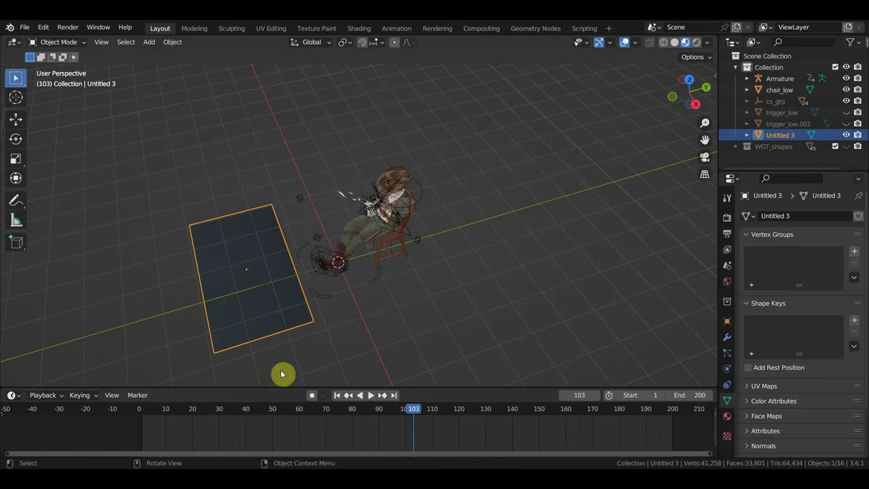
mouse_move(283, 374)
middle_mouse_down()
mouse_move(442, 273)
mouse_move(417, 270)
middle_mouse_up()
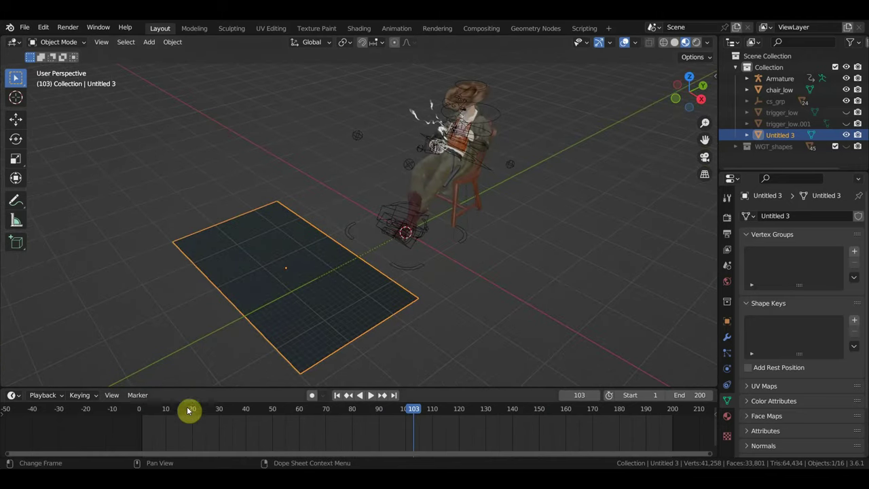
left_click(143, 414)
middle_click_drag(306, 301, 284, 334)
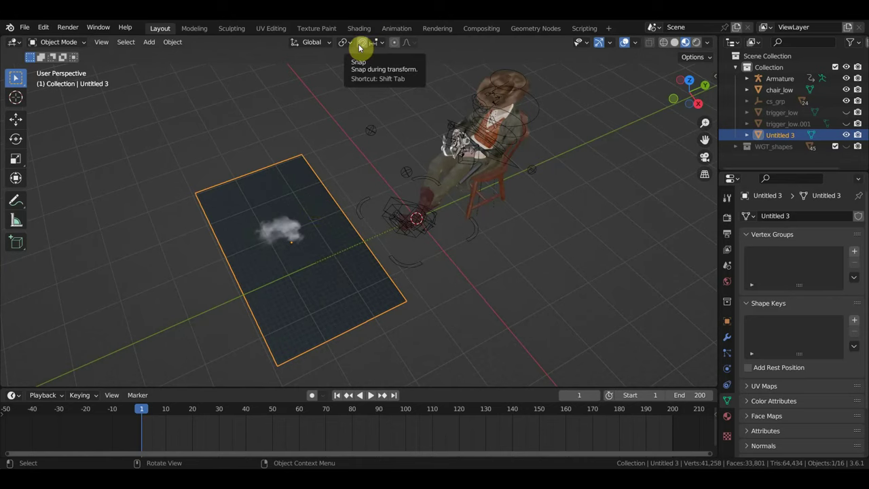
In the Shading workspace, paste the smoke node group and delete the Principled BSDF.
left_click(390, 29)
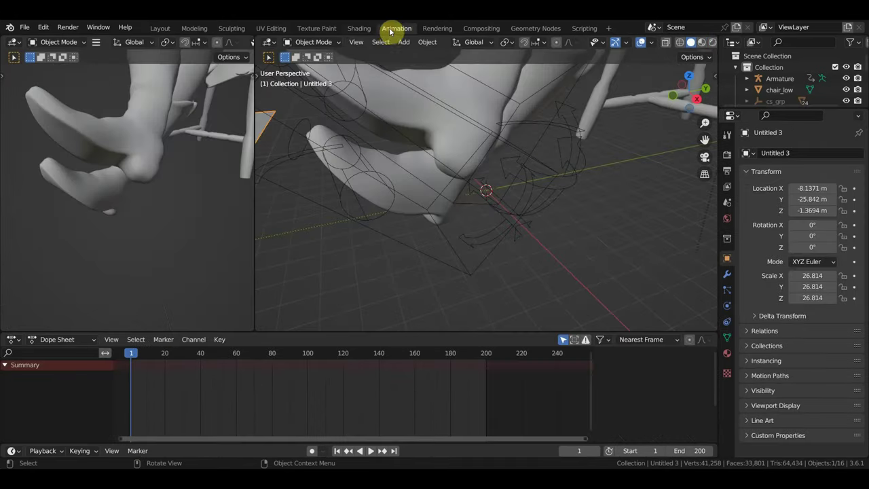
left_click(358, 29)
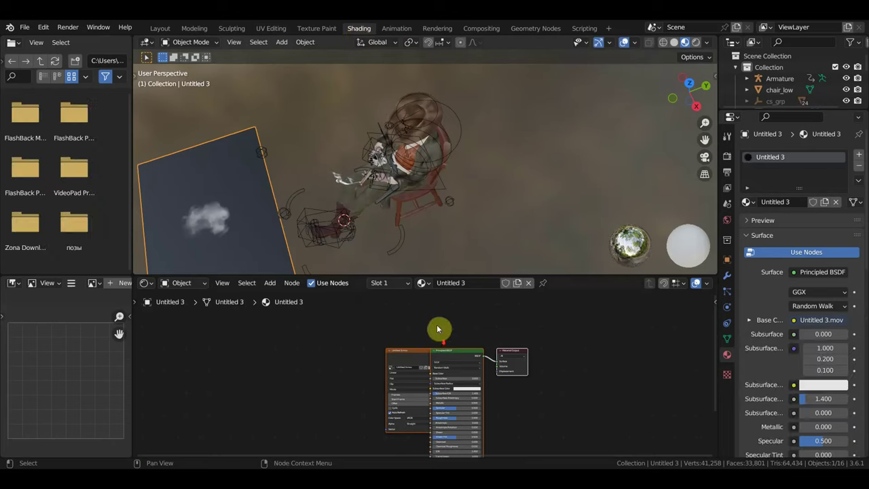
scroll(455, 350, "down", 3)
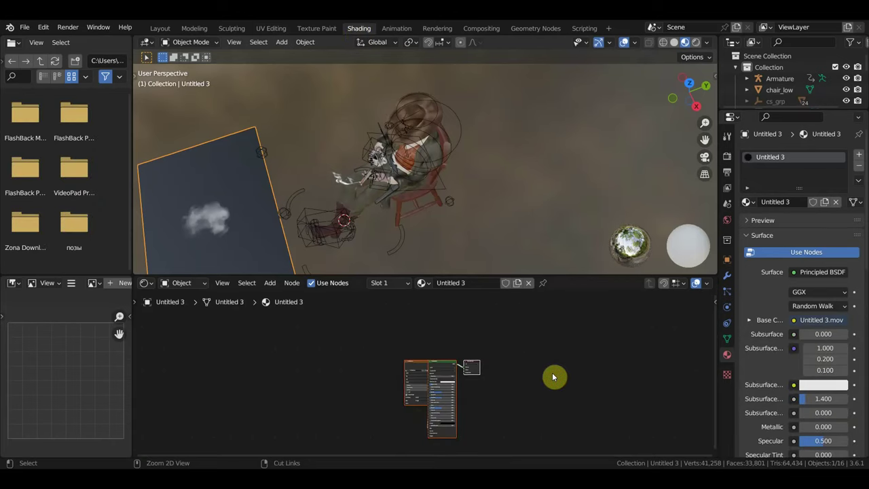
key("ctrl+v")
left_click_drag(477, 410, 451, 348)
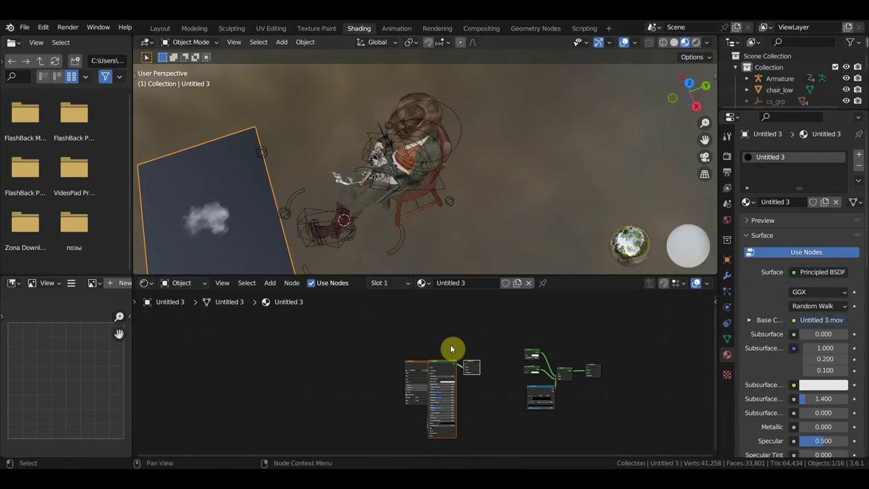
key("Delete")
Wire the video's Color to Emission Color and its Alpha to the Color Ramp Fac.
scroll(474, 388, "up", 2)
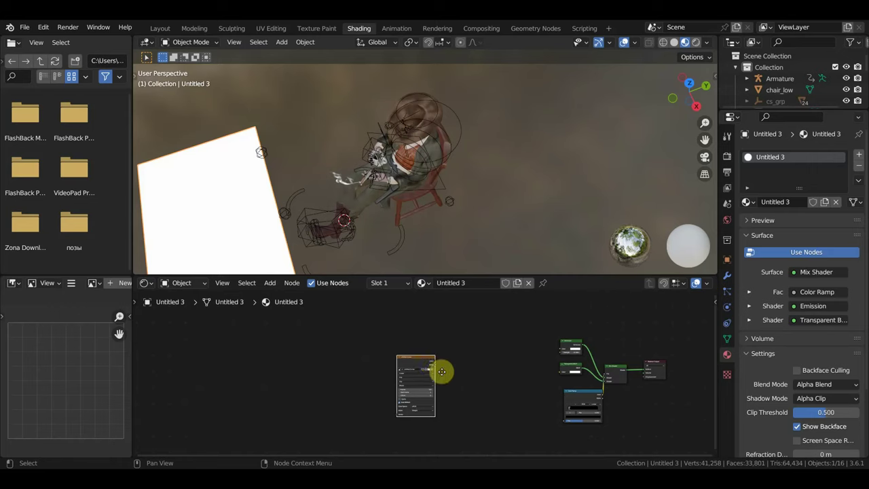
left_click_drag(441, 371, 523, 349)
scroll(523, 349, "up", 2)
middle_click_drag(543, 369, 336, 367)
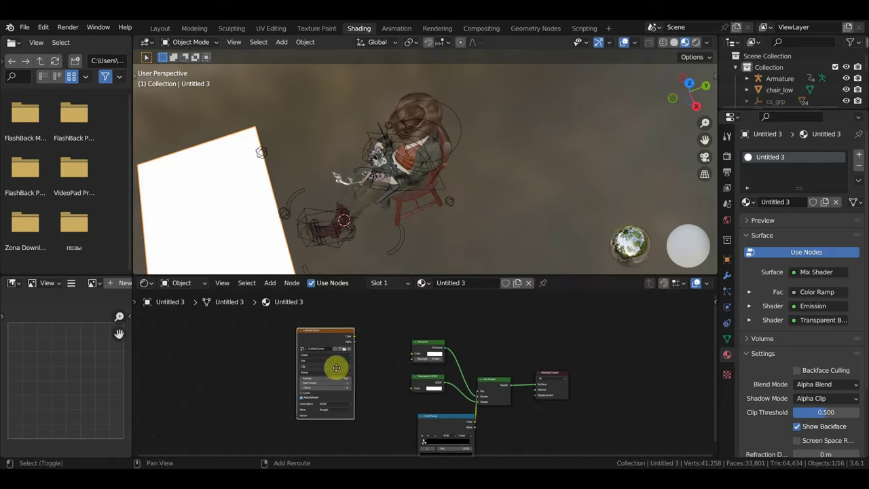
scroll(373, 372, "up", 1)
left_click_drag(337, 329, 407, 351)
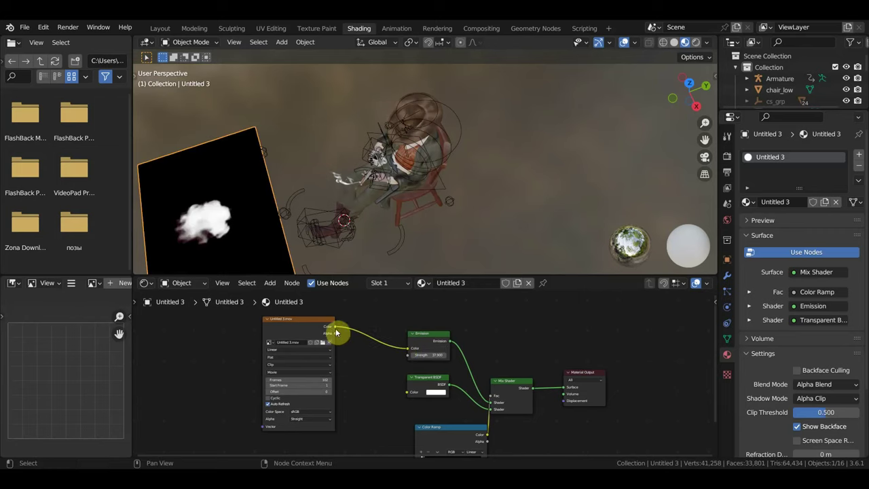
scroll(411, 391, "down", 2)
scroll(417, 379, "down", 1)
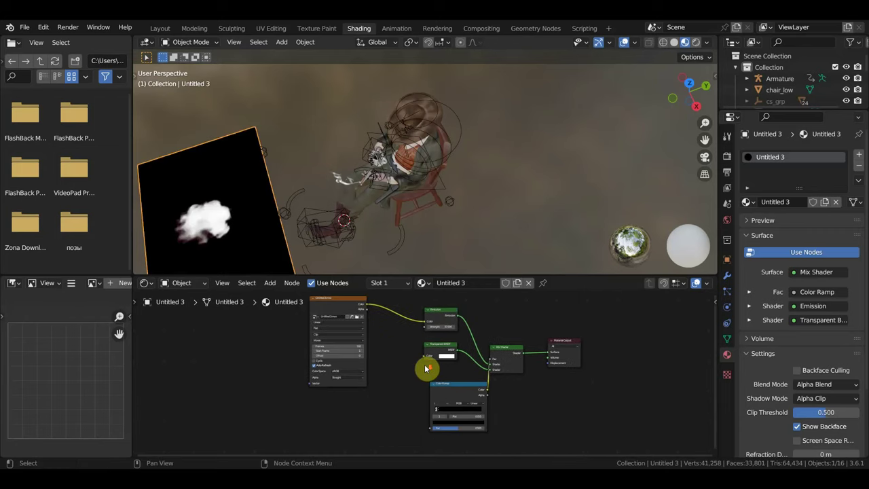
left_click_drag(367, 309, 432, 428)
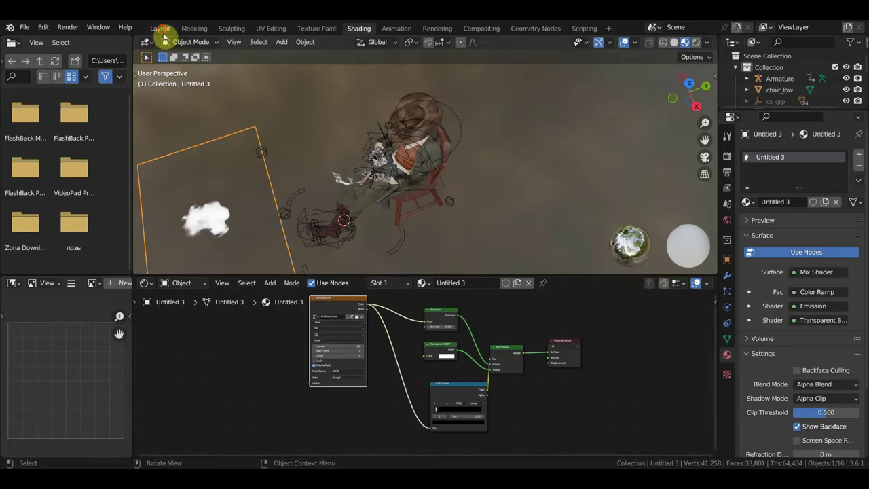
left_click(160, 28)
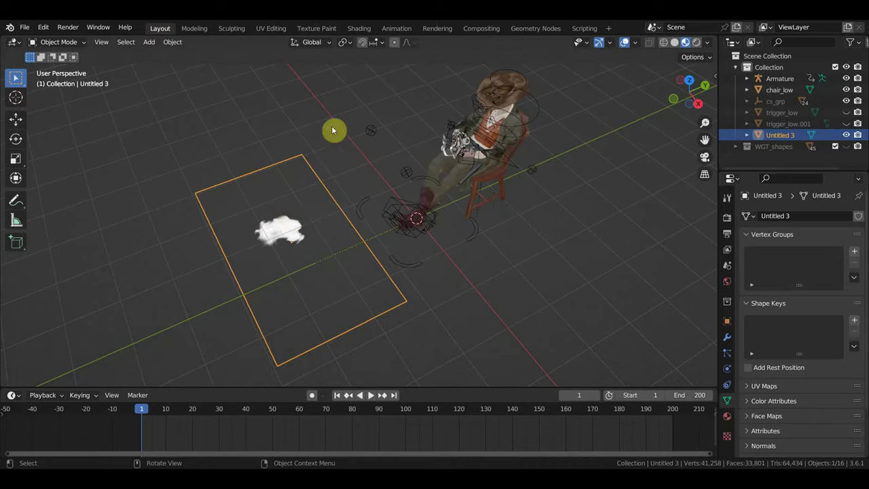
Lower the smoke cloud's Emission Strength to 2.6, then view the scene from above in Layout.
left_click(359, 28)
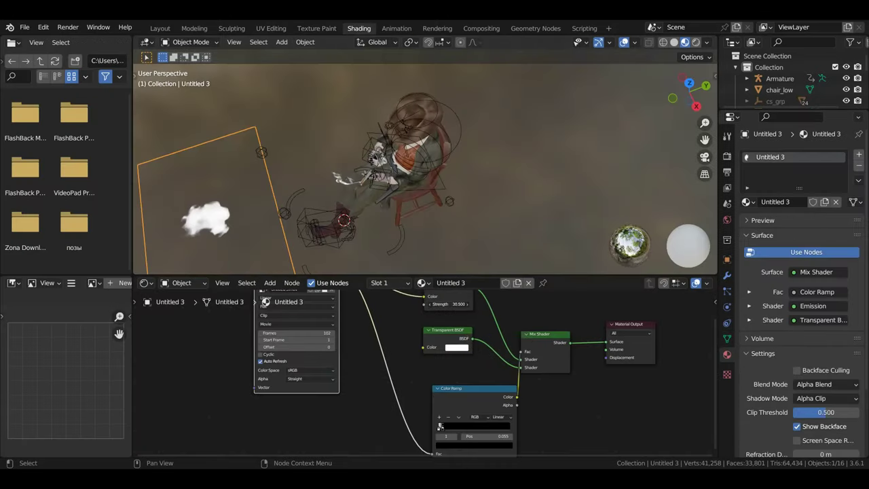
left_click_drag(447, 304, 407, 303)
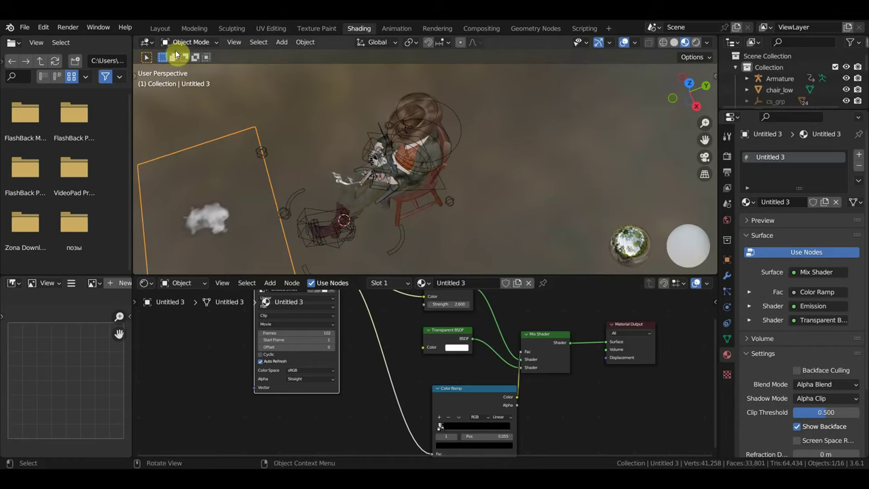
left_click(161, 29)
middle_click_drag(358, 228, 431, 291)
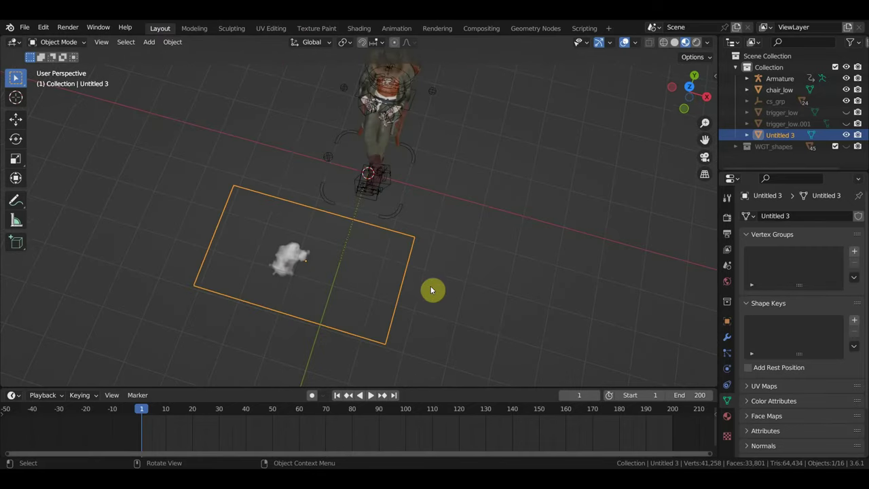
Rotate the smoke plane -73.3° about the Z axis from top view.
key("KP_7")
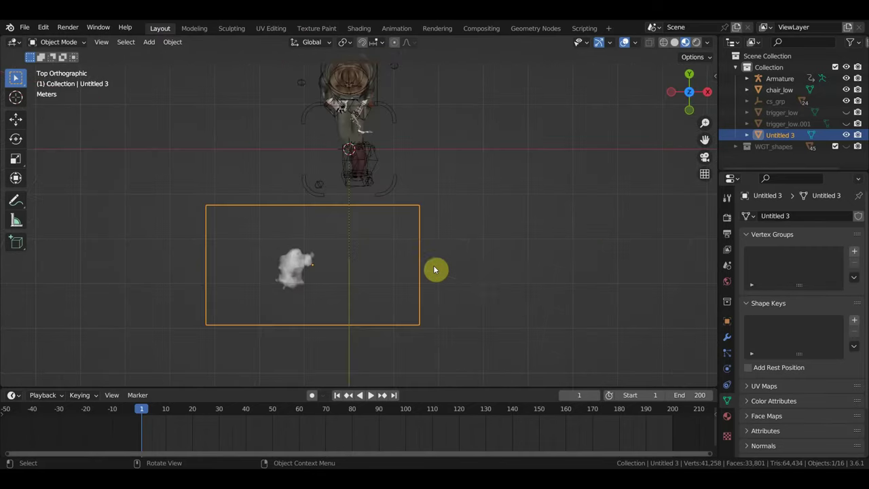
key("r")
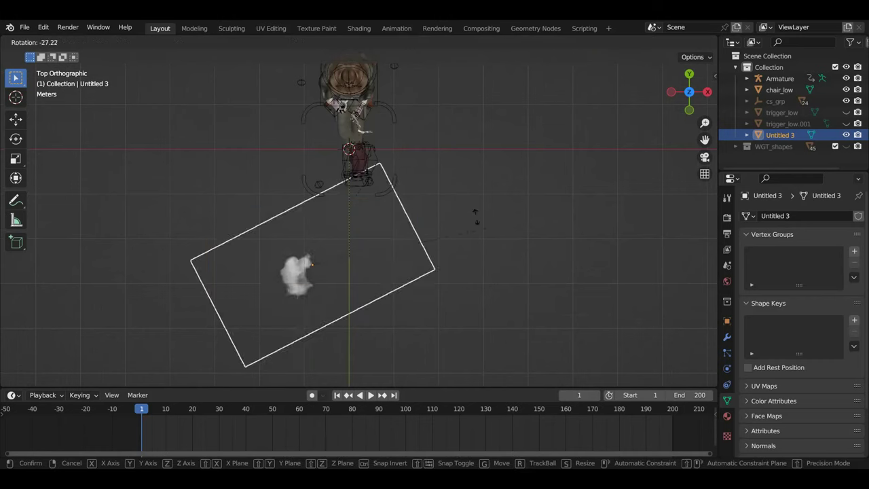
left_click(379, 165)
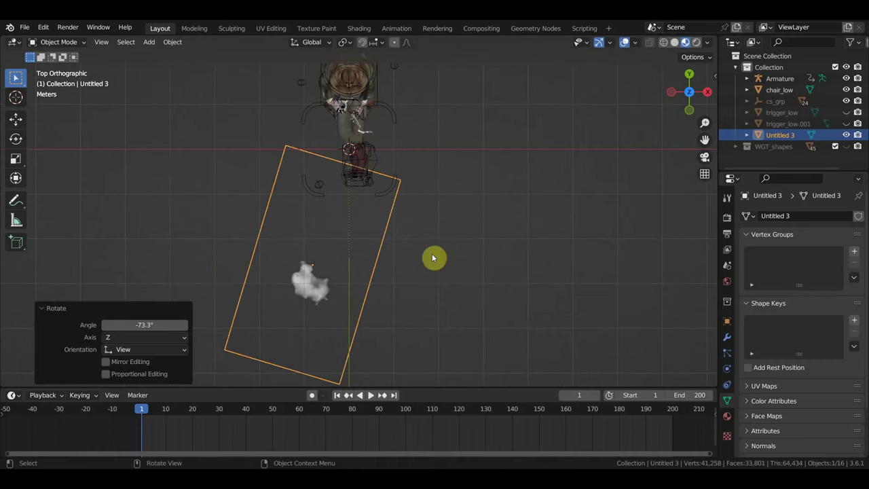
mouse_move(432, 258)
middle_mouse_down()
mouse_move(384, 225)
mouse_move(357, 190)
middle_mouse_up()
Play the animation twice to preview the cloud, stopping at frame 54.
key("space")
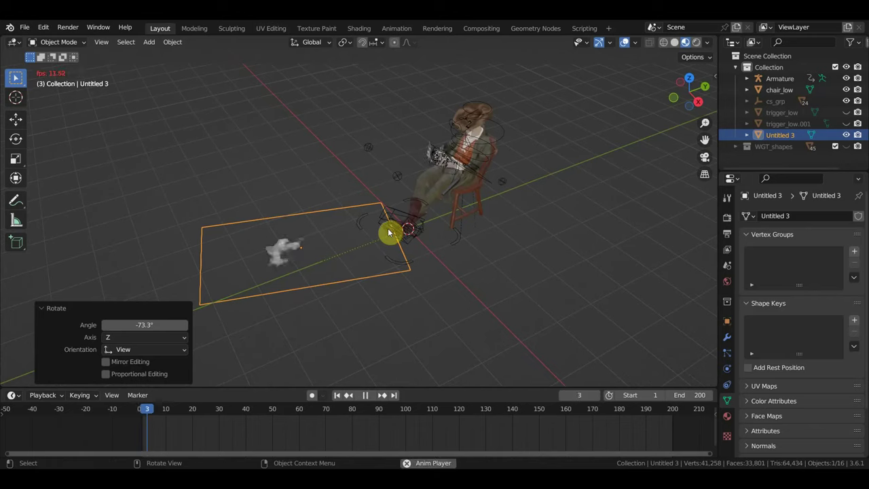
key("space")
middle_click_drag(387, 267, 334, 247)
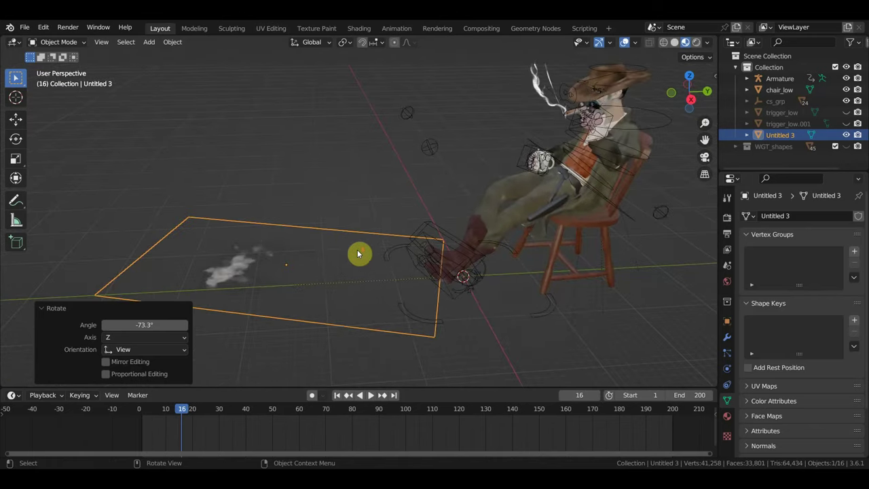
scroll(358, 254, "down", 2)
key("space")
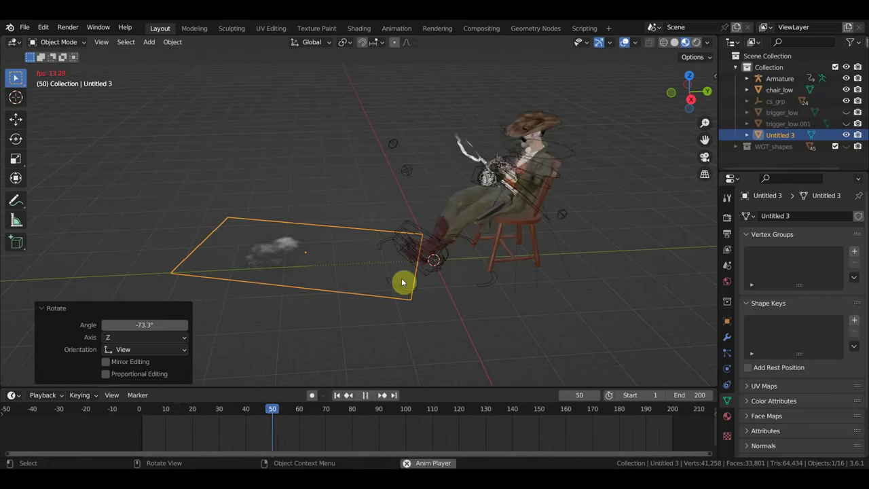
key("space")
Raise the smoke plane near the cowboy's head and scale it to 0.440.
key("g")
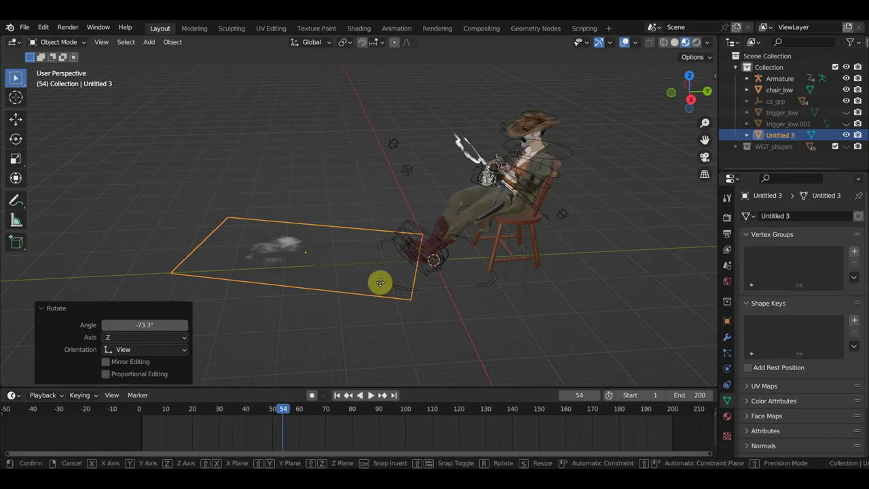
left_click(615, 184)
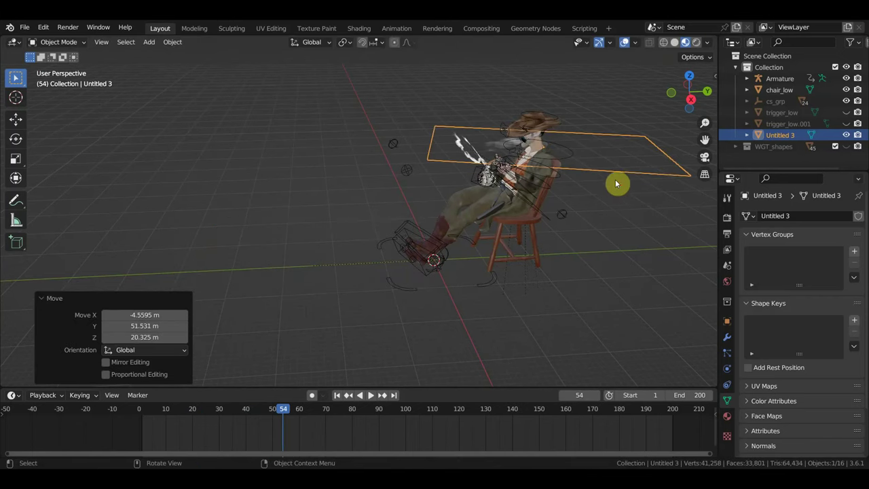
mouse_move(615, 183)
middle_mouse_down()
mouse_move(420, 269)
mouse_move(468, 276)
mouse_move(426, 266)
middle_mouse_up()
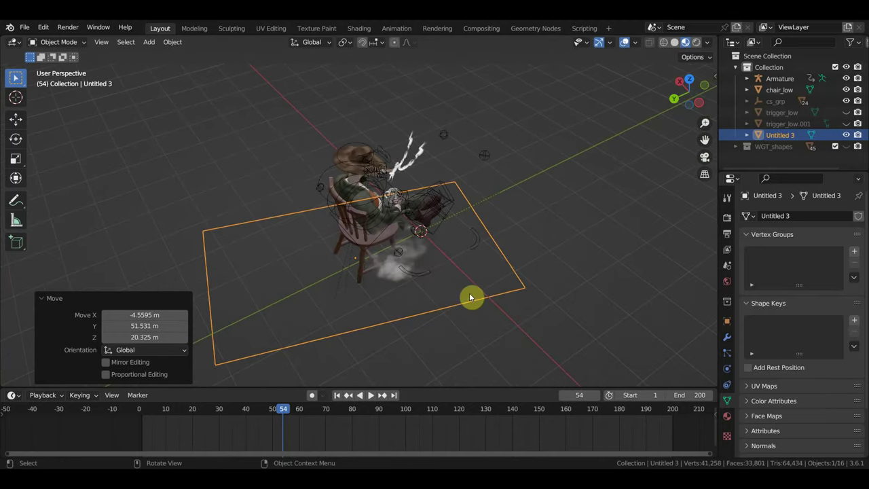
key("s")
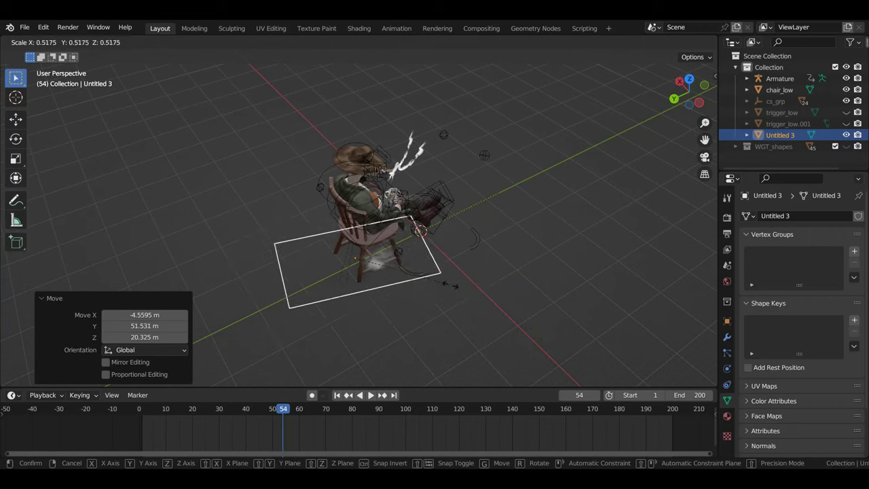
left_click(441, 283)
Move the smaller plane over the chair, then up to the cowboy's head height.
key("g")
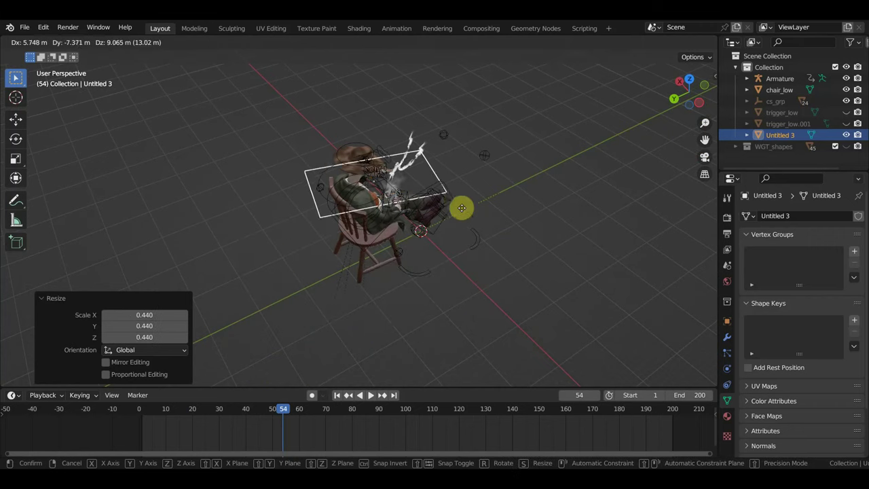
left_click(464, 206)
scroll(463, 207, "up", 5)
mouse_move(463, 205)
middle_mouse_down()
mouse_move(339, 217)
mouse_move(289, 210)
mouse_move(252, 182)
mouse_move(210, 175)
mouse_move(351, 147)
middle_mouse_up()
scroll(351, 147, "down", 3)
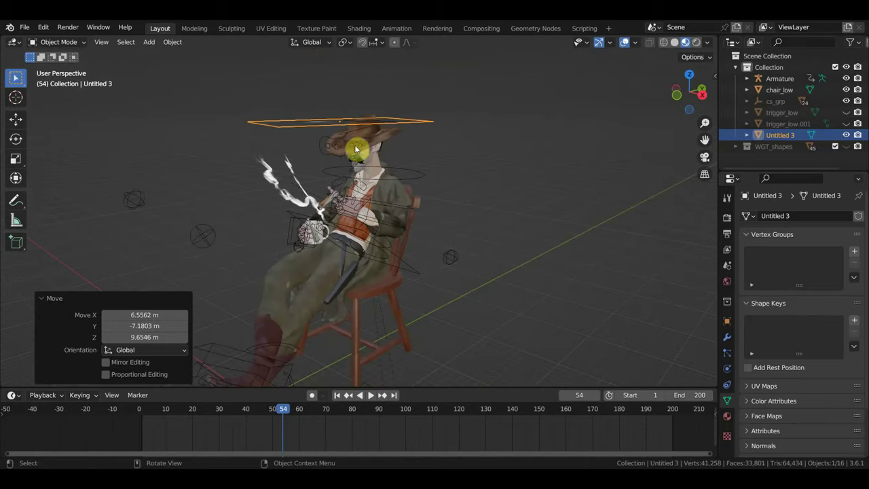
key("g")
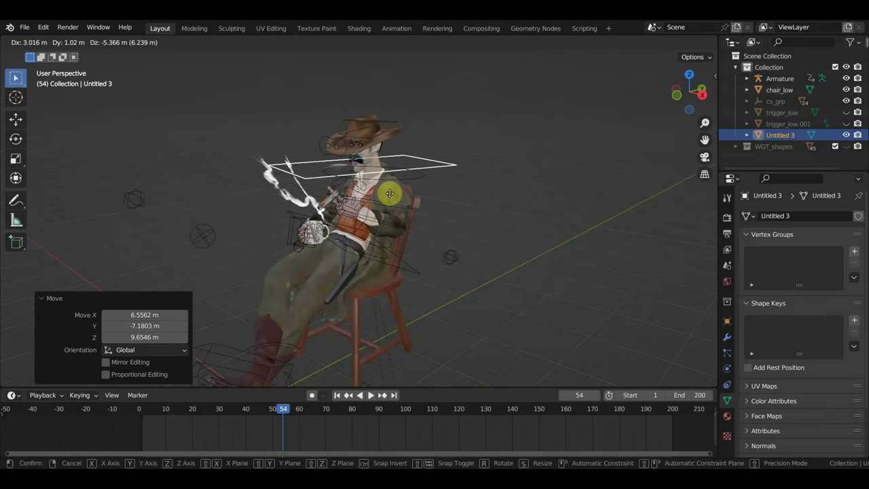
left_click(390, 193)
scroll(390, 193, "up", 3)
mouse_move(377, 193)
middle_mouse_down()
mouse_move(357, 220)
mouse_move(252, 238)
middle_mouse_up()
Fine-tune the plane's position from side views so it sits level with the mouth.
key("g")
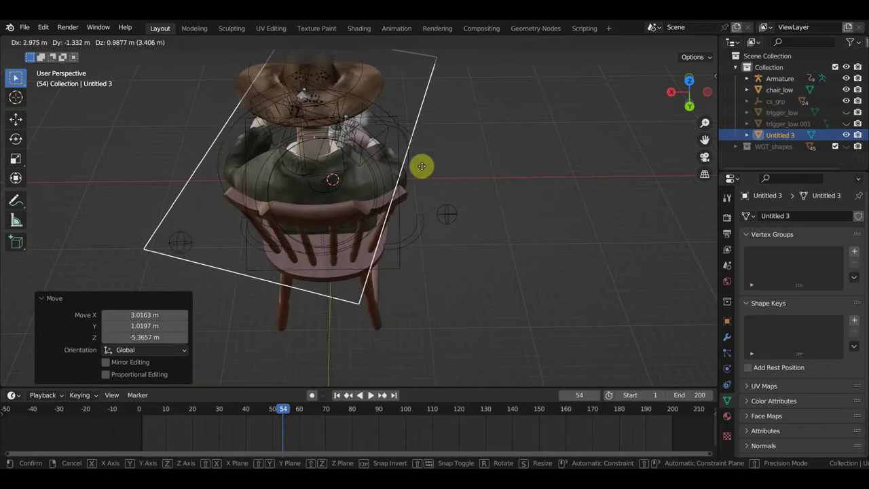
left_click(401, 156)
mouse_move(401, 157)
middle_mouse_down()
mouse_move(493, 156)
mouse_move(586, 132)
mouse_move(574, 124)
middle_mouse_up()
key("g")
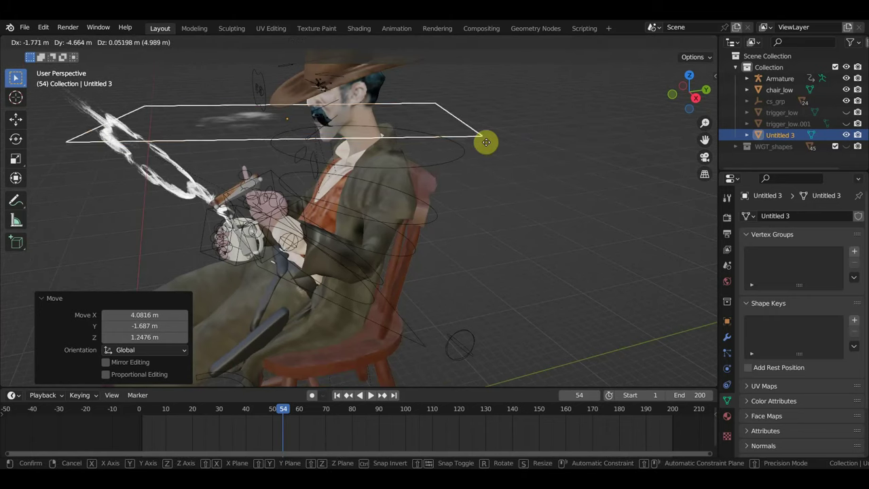
left_click(486, 142)
Play and pause the animation, then scrub the timeline to check the cloud, ending at frame 52.
key("space")
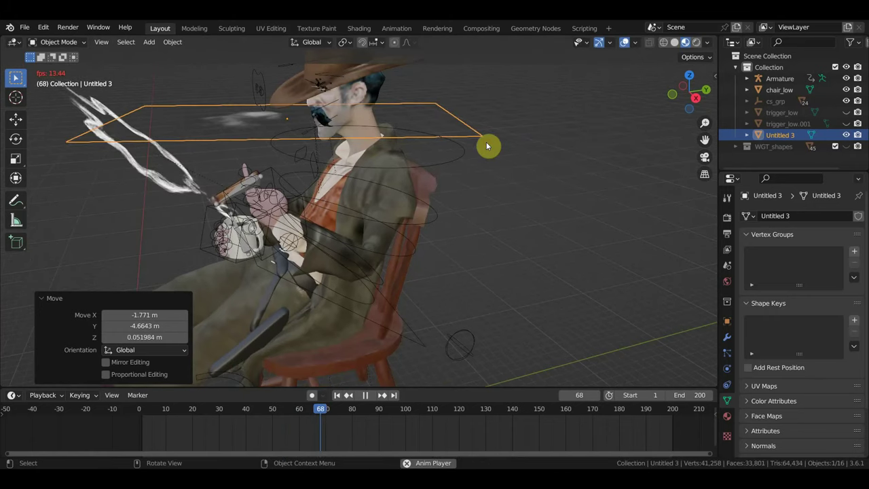
key("space")
key("space")
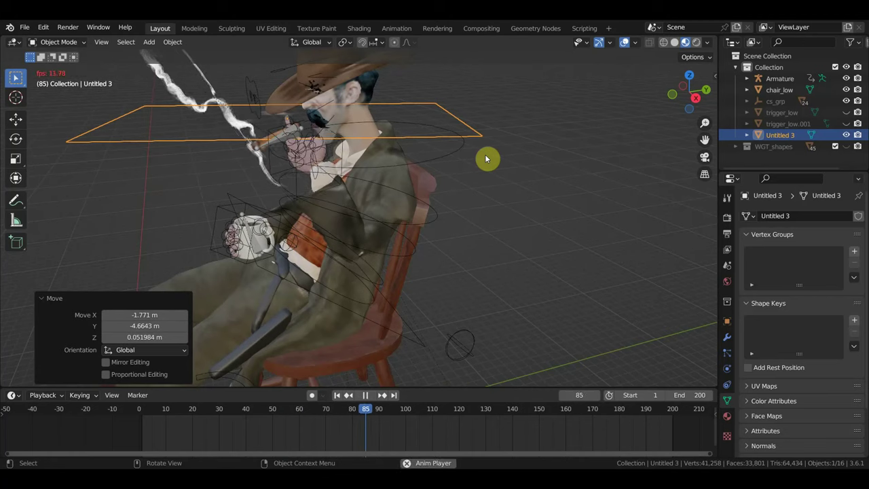
key("space")
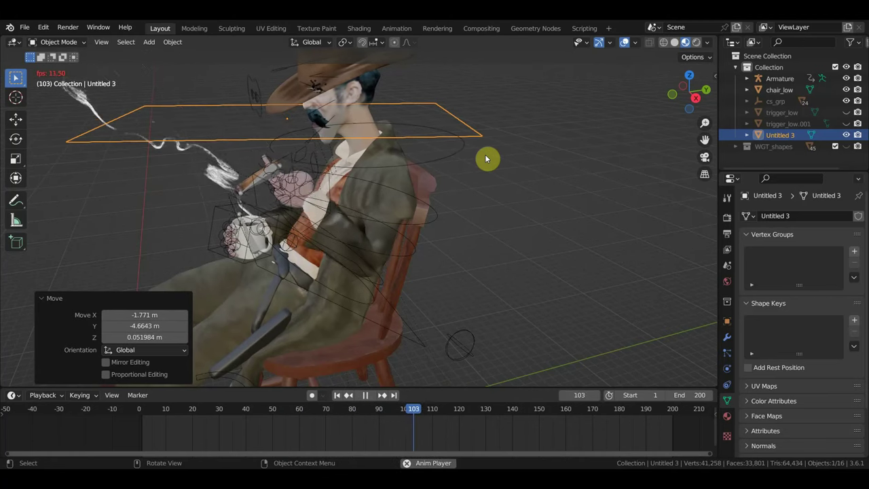
key("space")
left_click_drag(217, 414, 284, 425)
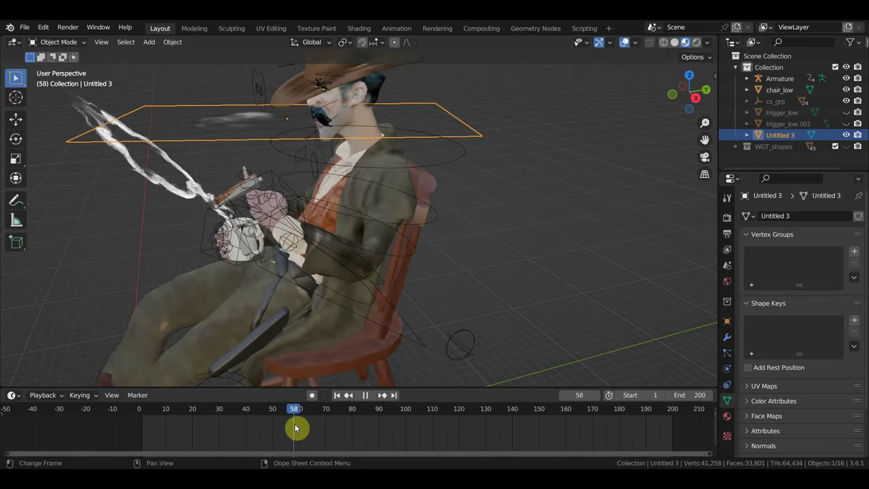
mouse_move(290, 427)
left_mouse_down()
mouse_move(135, 402)
mouse_move(280, 414)
left_mouse_up()
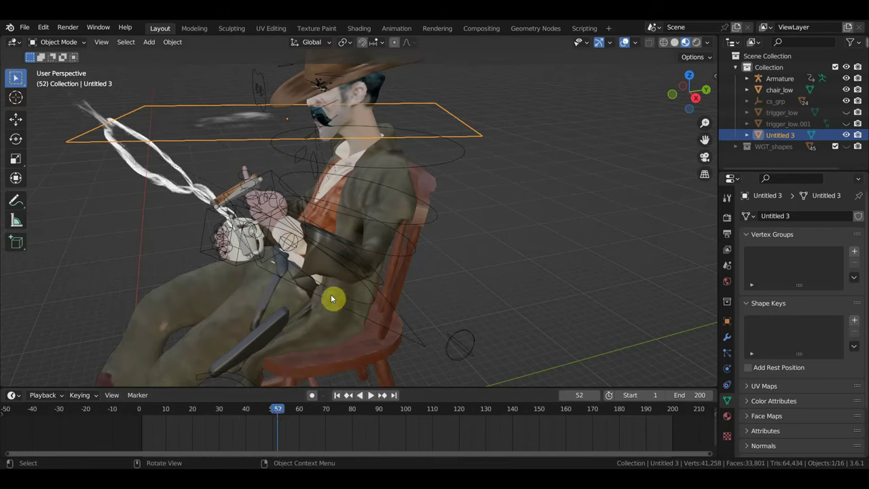
Move the smoke plane in front of the cowboy's face and tilt it.
mouse_move(331, 294)
middle_mouse_down()
mouse_move(366, 292)
mouse_move(365, 266)
middle_mouse_up()
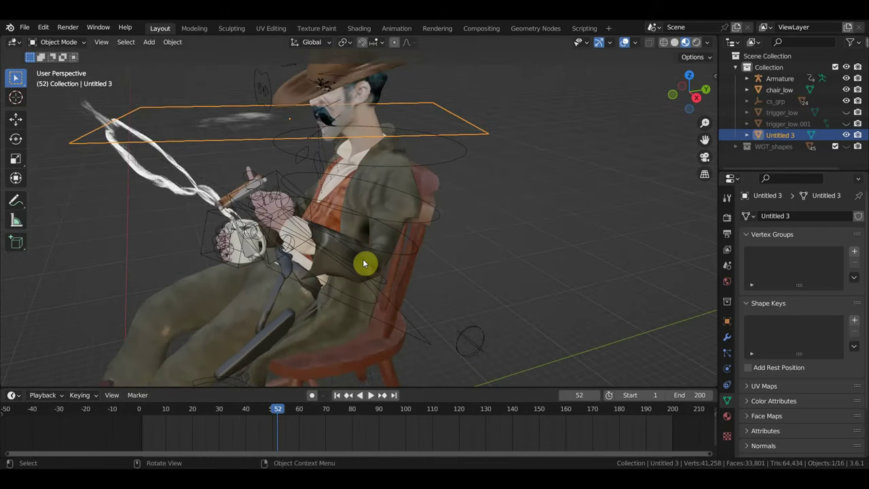
key("g")
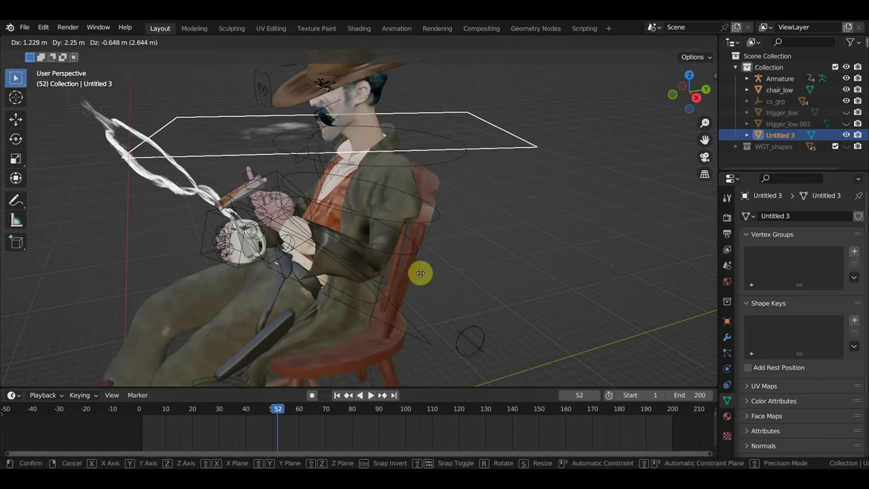
left_click(426, 273)
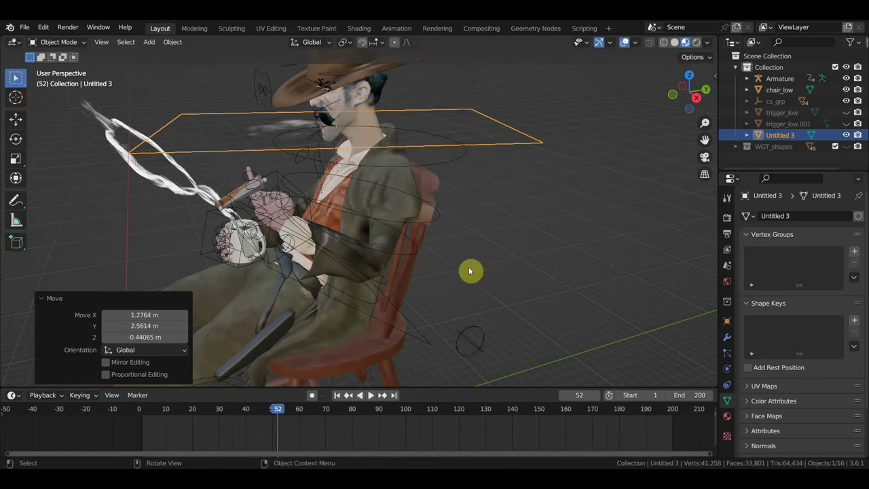
key("r")
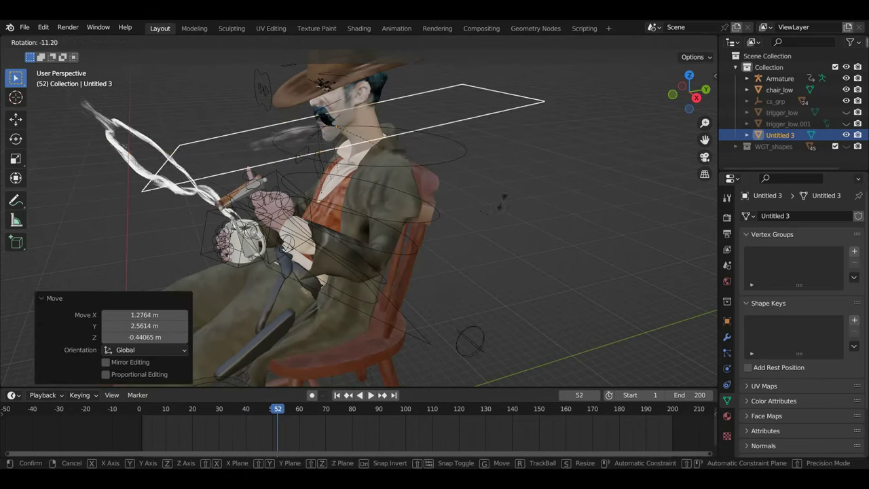
left_click(496, 217)
mouse_move(495, 217)
middle_mouse_down()
mouse_move(477, 241)
mouse_move(564, 242)
mouse_move(585, 226)
mouse_move(562, 212)
mouse_move(576, 203)
middle_mouse_up()
Duplicate the plane in place, turn the copy 90° to cross the original, and reposition it.
key("shift+d")
right_click(570, 229)
key("r")
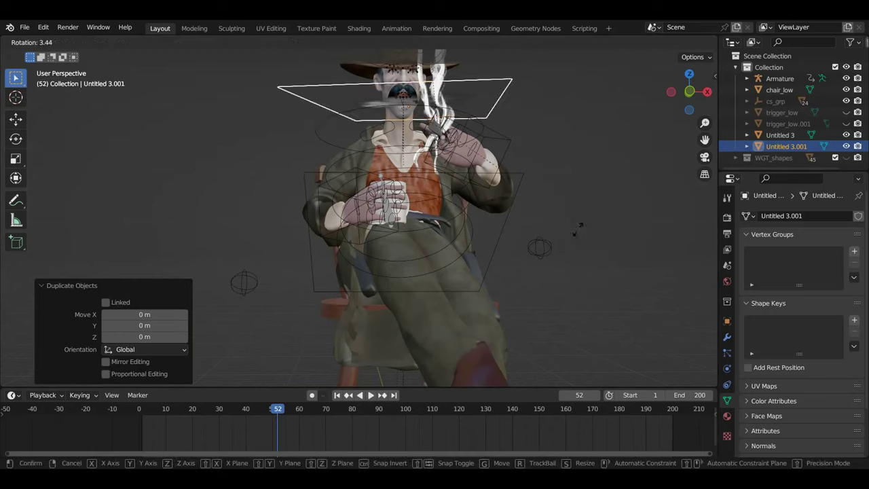
left_click(303, 296)
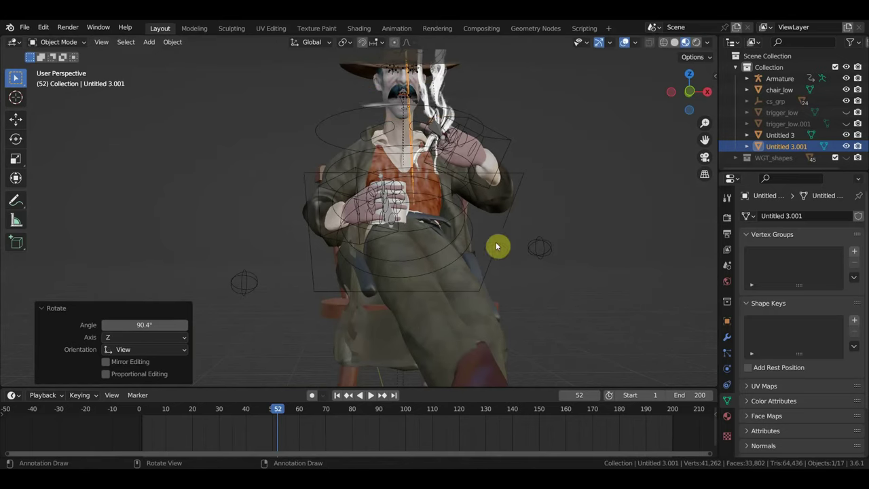
key("g")
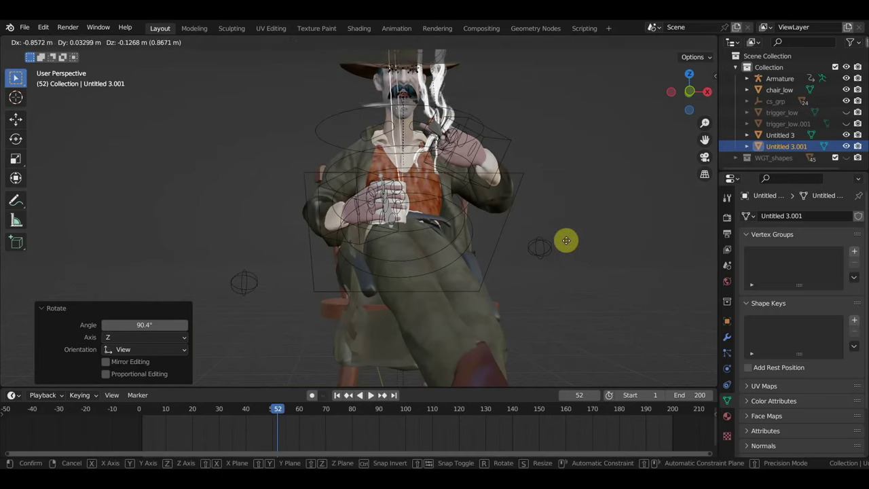
left_click(570, 240)
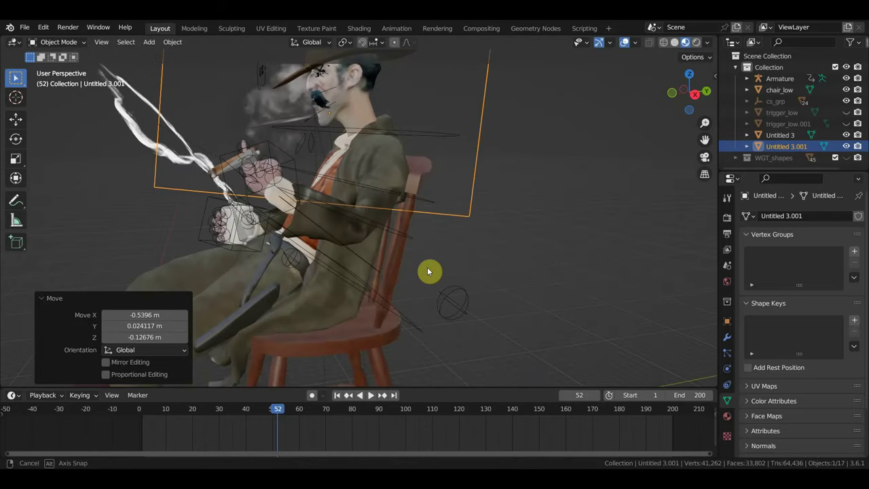
Tilt the copied plane by -9.3° from a side view.
middle_click_drag(533, 250, 417, 271)
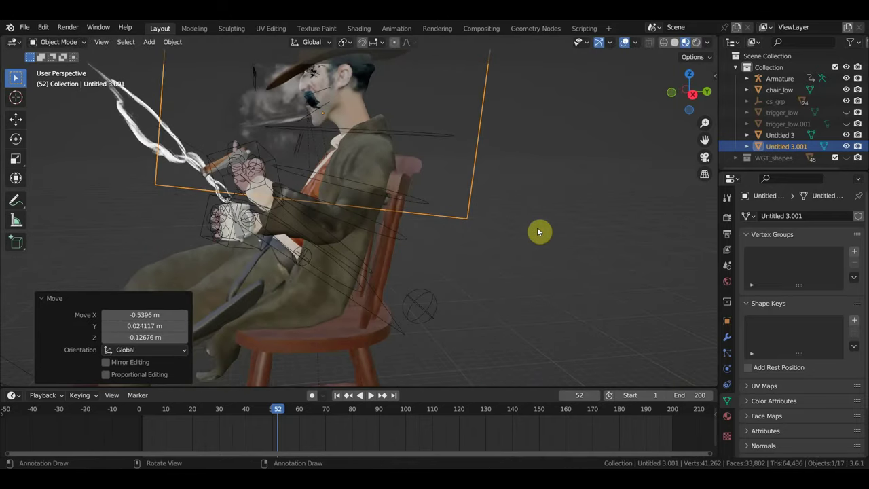
key("r")
left_click(569, 190)
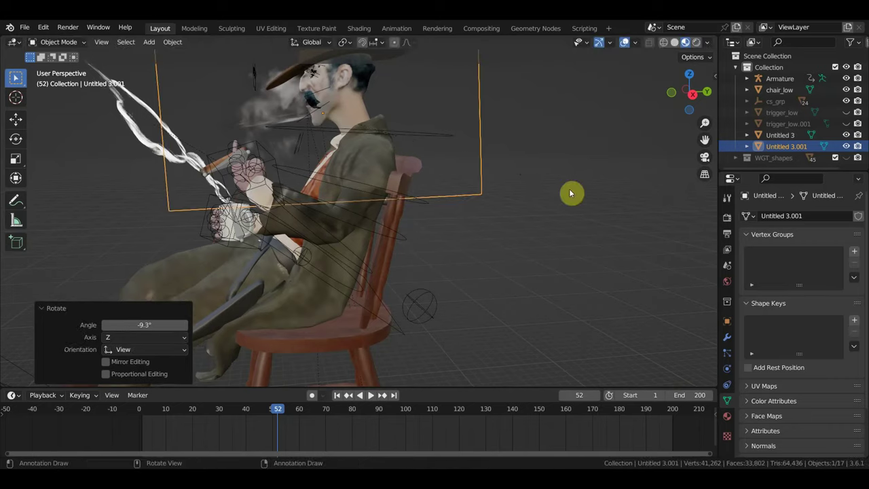
mouse_move(508, 218)
middle_mouse_down()
mouse_move(623, 216)
mouse_move(521, 218)
middle_mouse_up()
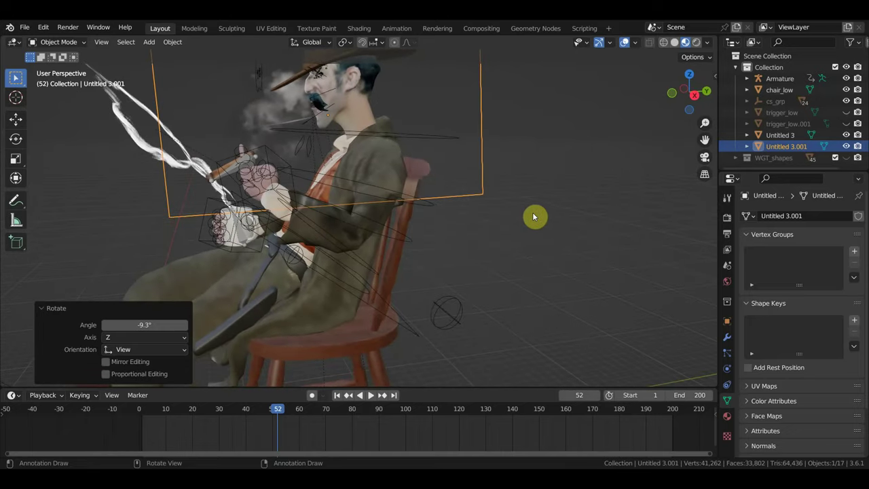
scroll(534, 216, "down", 2)
mouse_move(378, 184)
middle_mouse_down()
mouse_move(444, 213)
mouse_move(386, 194)
middle_mouse_up()
Select both smoke planes, with the copy Untitled 3.001 as the active object.
left_click(268, 184, "shift")
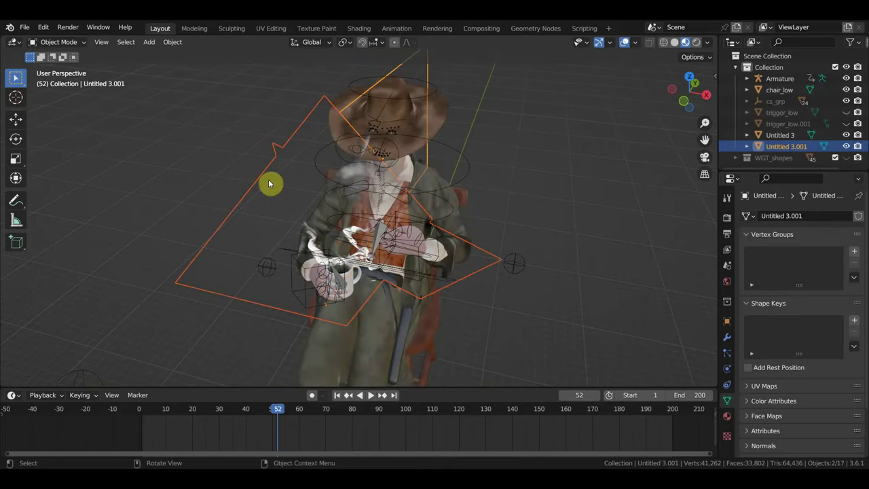
middle_click_drag(268, 179, 220, 192)
left_click(404, 120)
mouse_move(456, 142)
middle_mouse_down()
mouse_move(448, 144)
mouse_move(450, 134)
middle_mouse_up()
left_click(389, 146)
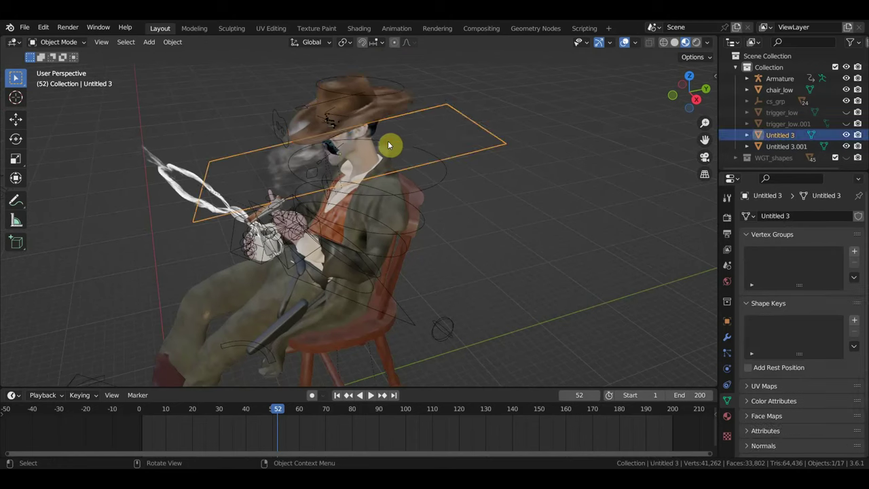
left_click(262, 164)
middle_click_drag(262, 164, 296, 152)
middle_click_drag(311, 143, 347, 136)
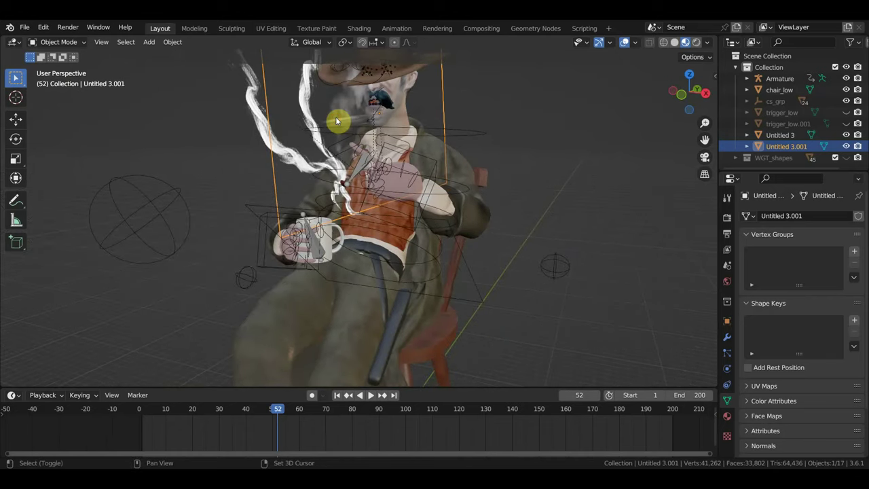
left_click(337, 121, "shift")
mouse_move(330, 116)
middle_mouse_down()
mouse_move(305, 188)
mouse_move(260, 210)
mouse_move(398, 142)
mouse_move(423, 151)
mouse_move(462, 128)
mouse_move(390, 123)
middle_mouse_up()
left_click(397, 142)
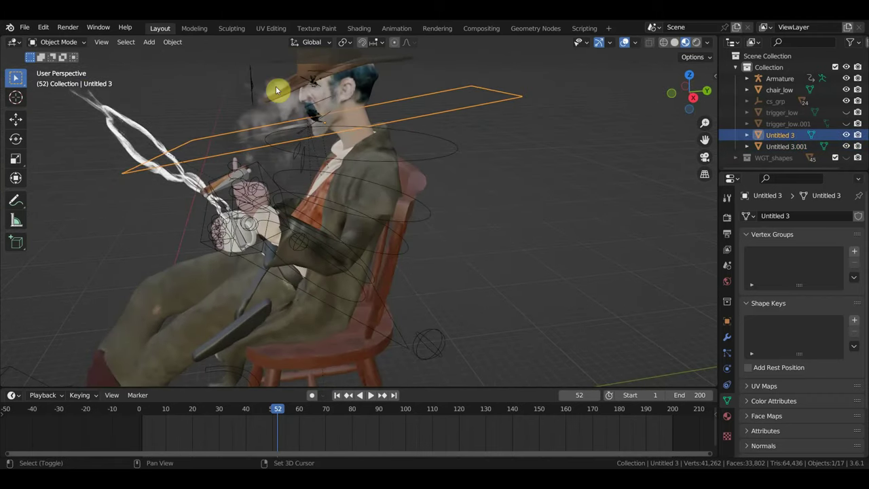
left_click(285, 101, "shift")
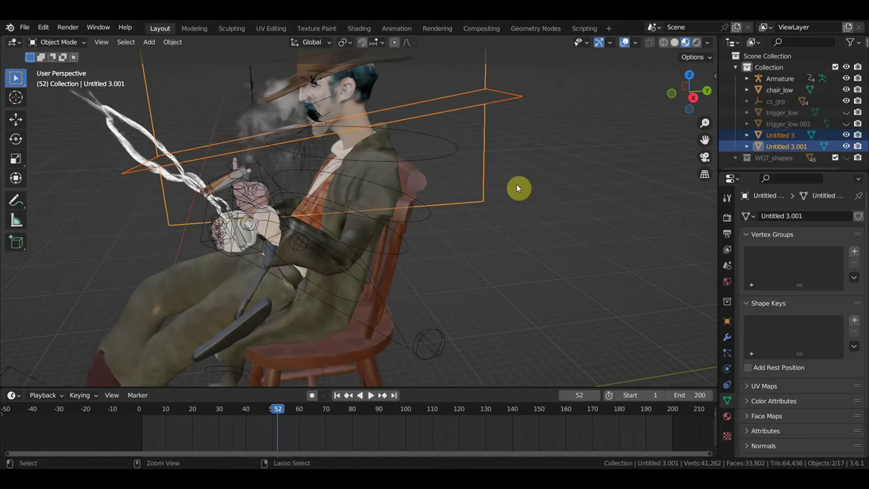
Join the two crossed smoke planes with Ctrl+J and move them into place.
key("ctrl+j")
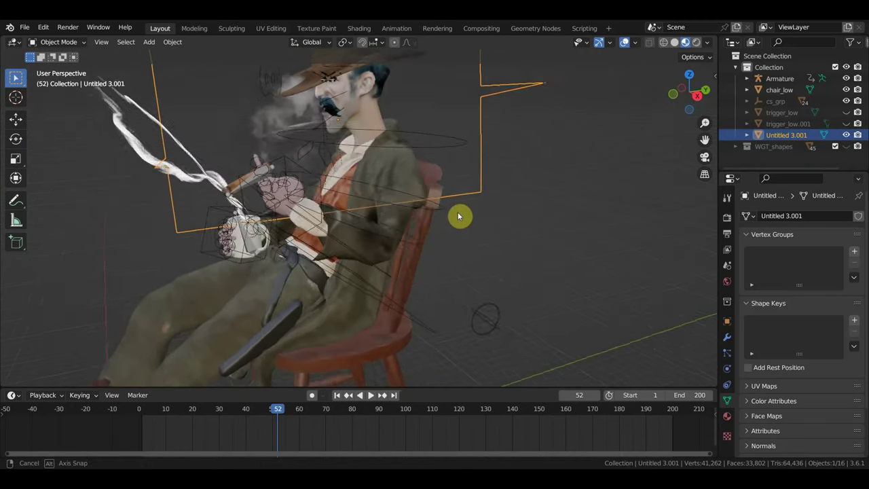
key("g")
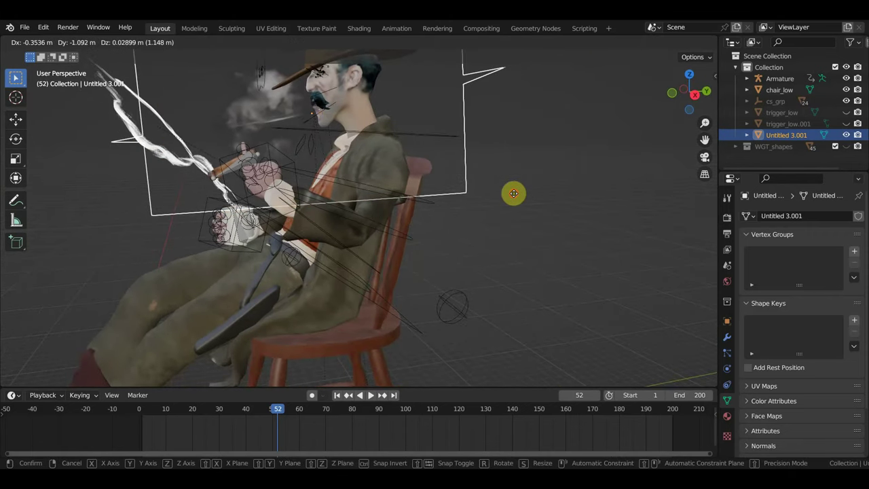
left_click(513, 194)
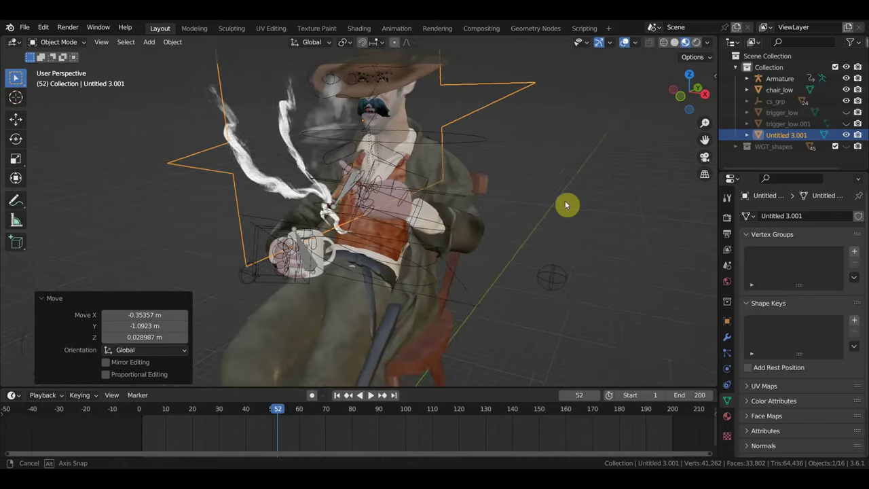
middle_click_drag(565, 205, 533, 204)
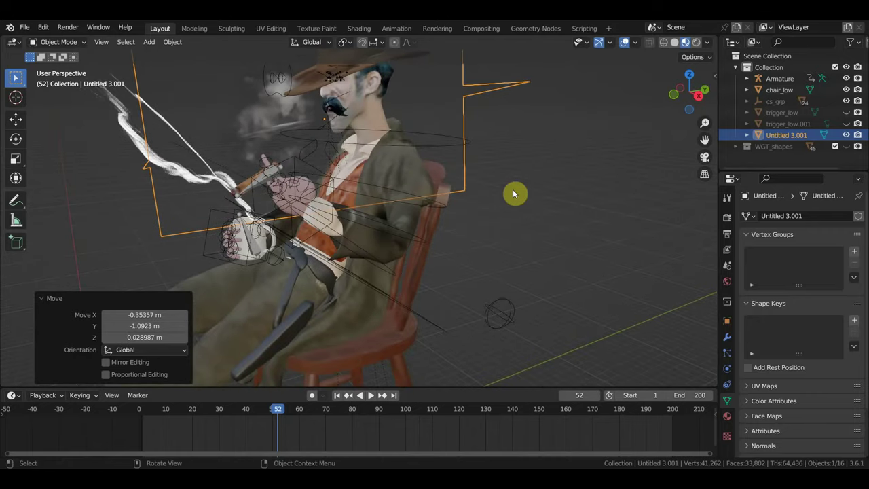
middle_click_drag(363, 115, 305, 127)
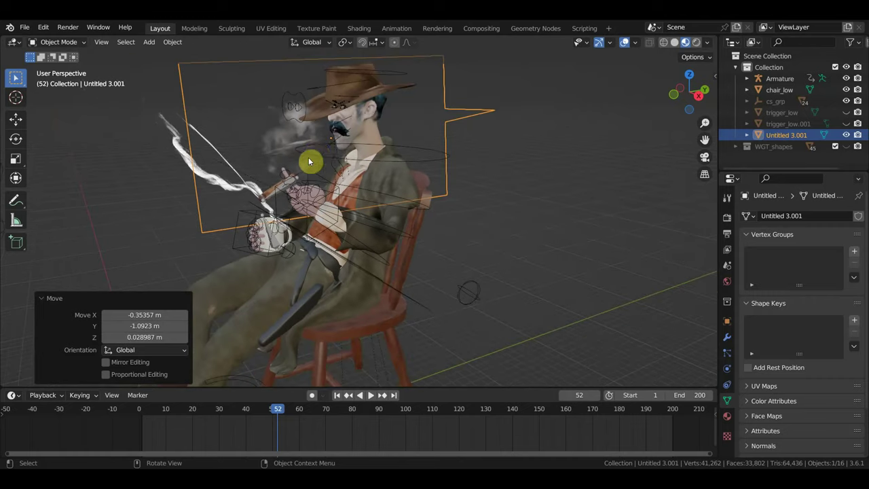
scroll(312, 158, "up", 1)
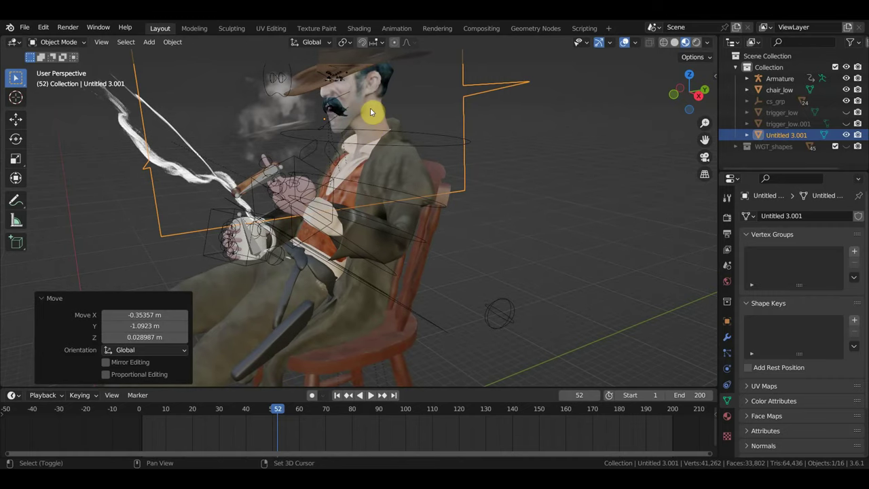
Merge the joined smoke planes into the cowboy mesh, leaving 15 objects.
left_click(332, 92, "shift")
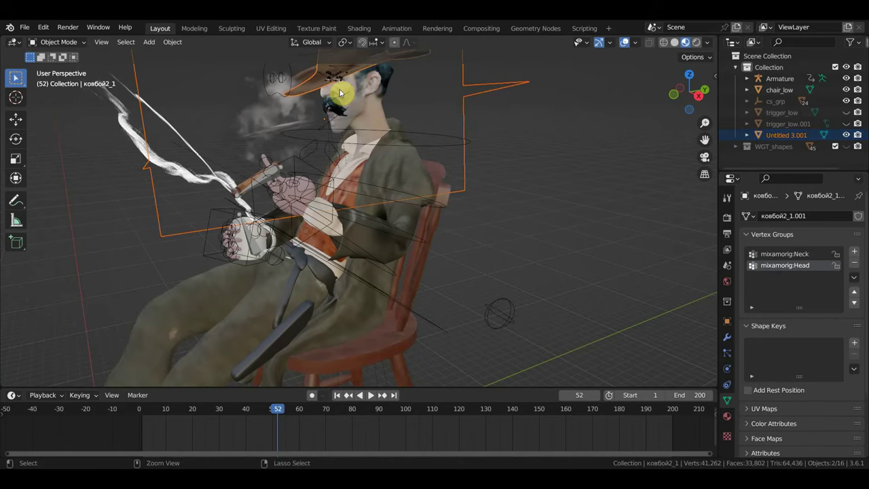
key("ctrl+j")
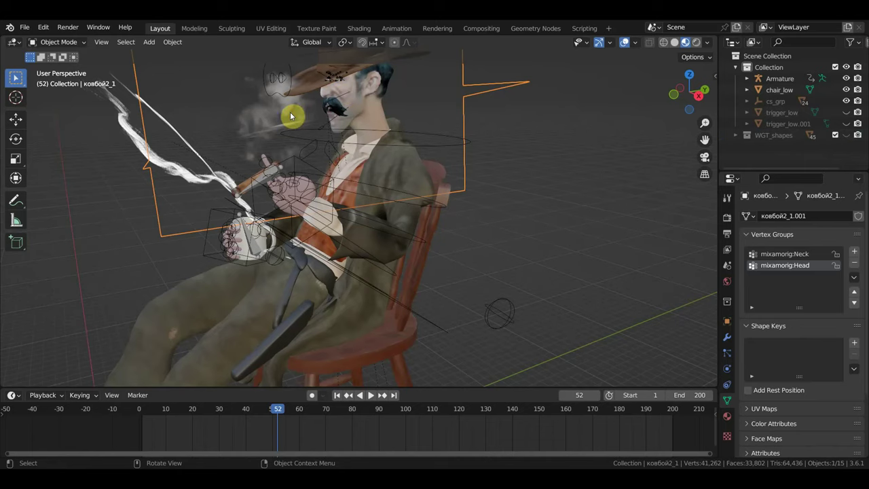
scroll(290, 116, "down", 1)
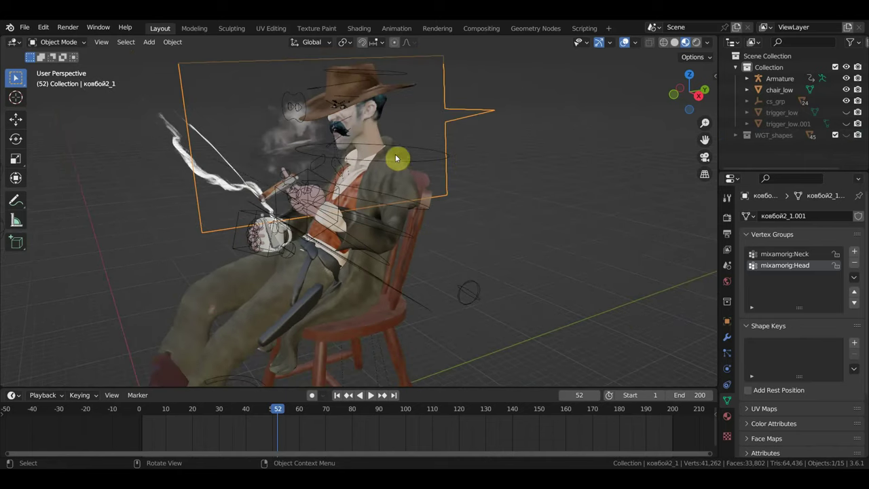
middle_click_drag(389, 161, 459, 164)
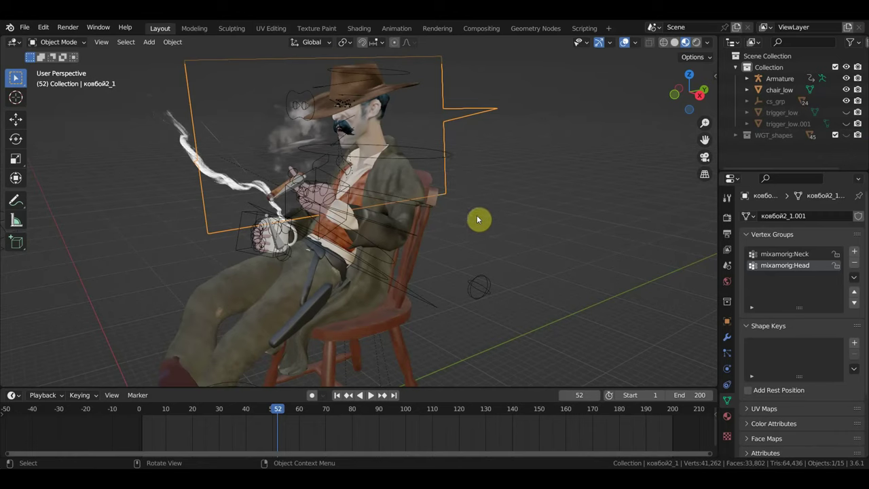
Rewind the timeline to frame 4 and play the animation.
mouse_move(274, 416)
left_mouse_down()
mouse_move(121, 415)
mouse_move(332, 437)
mouse_move(540, 436)
mouse_move(139, 436)
mouse_move(212, 446)
left_mouse_up()
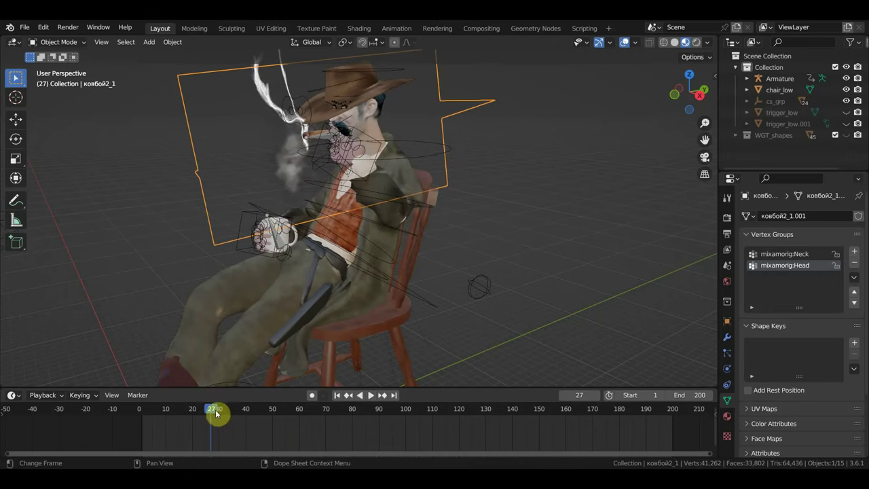
key("space")
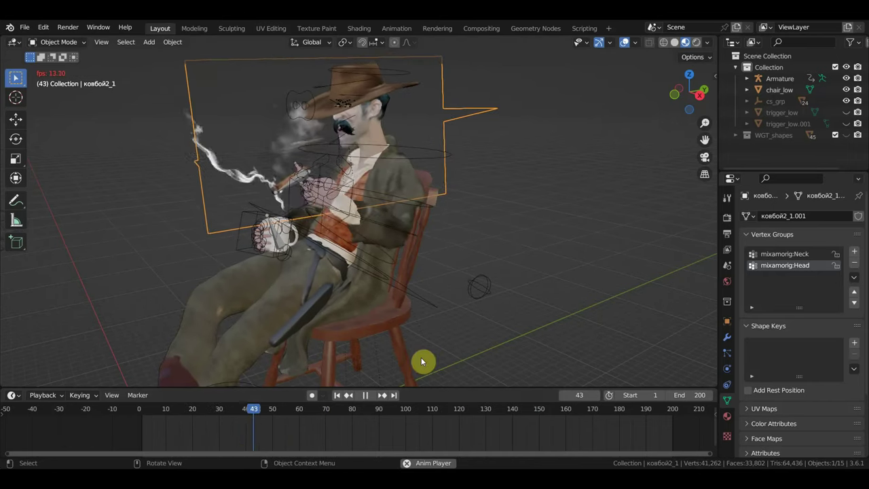
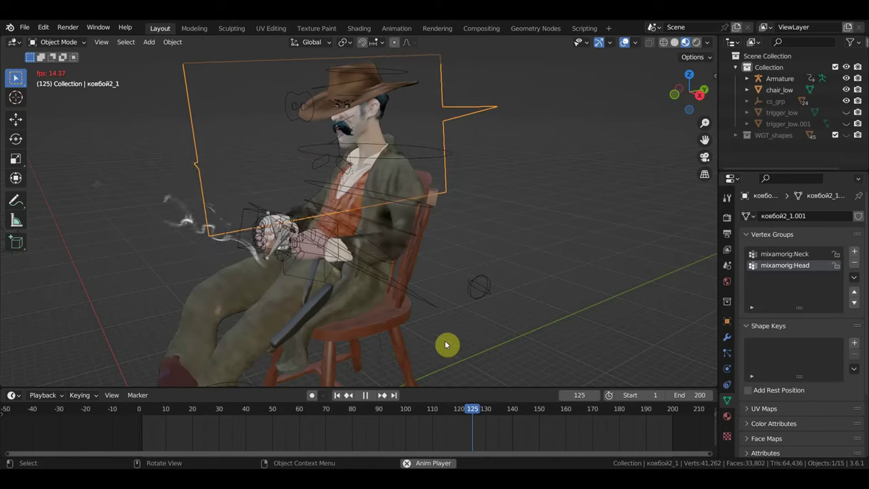
Scrub and replay the cowboy's smoking animation, stopping it at frame 21.
key("space")
left_click_drag(497, 410, 380, 411)
key("space")
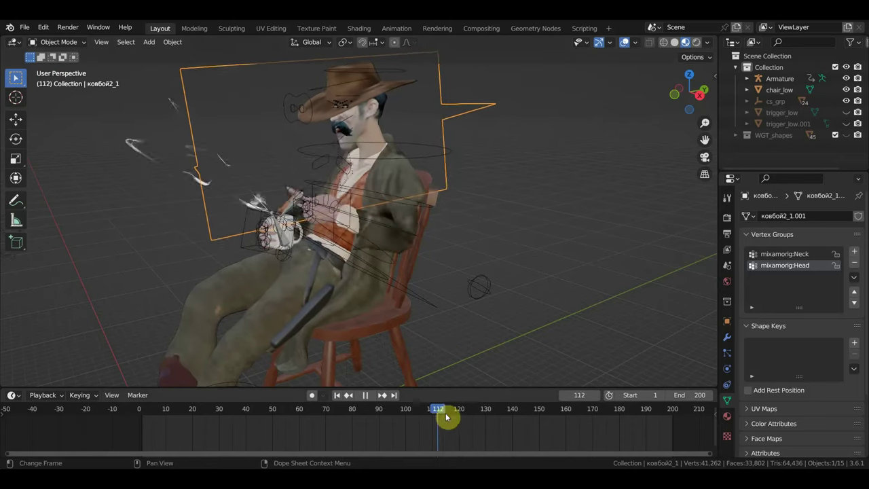
key("space")
left_click(428, 407)
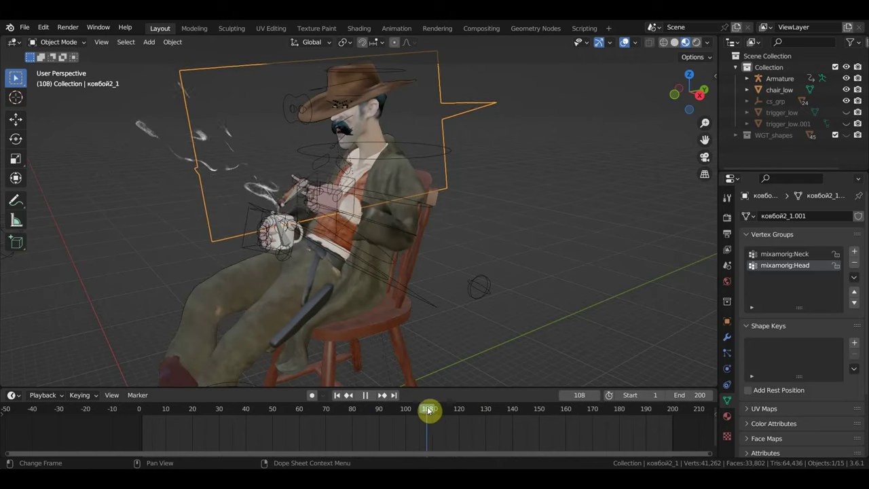
mouse_move(488, 334)
middle_mouse_down()
mouse_move(449, 326)
mouse_move(507, 322)
middle_mouse_up()
left_click_drag(430, 409, 194, 412)
key("space")
Orbit around the cowboy and select the smoke plane Untitled 2.
left_click(305, 133)
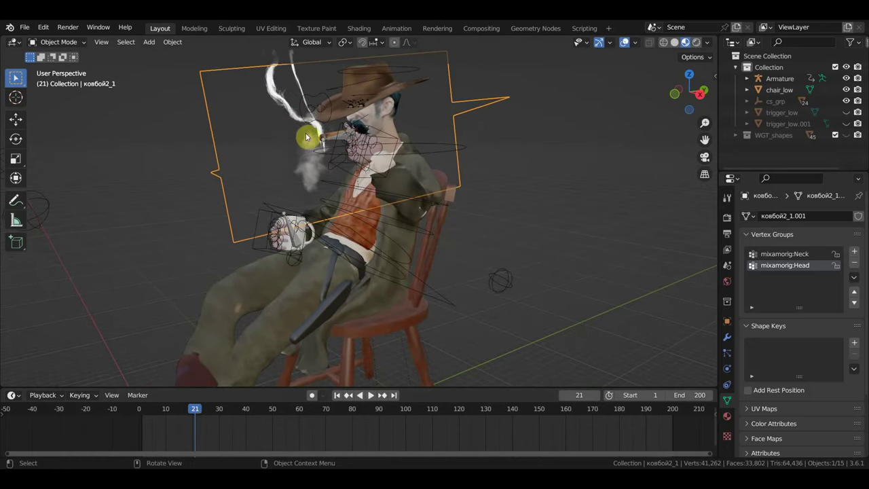
mouse_move(296, 117)
middle_mouse_down()
mouse_move(299, 135)
mouse_move(284, 147)
middle_mouse_up()
middle_click_drag(268, 85, 337, 172)
left_click(280, 105)
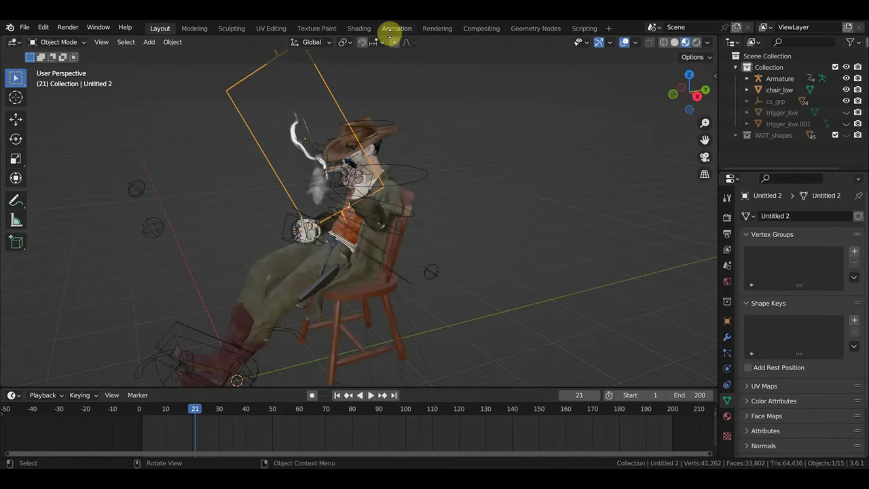
left_click(360, 28)
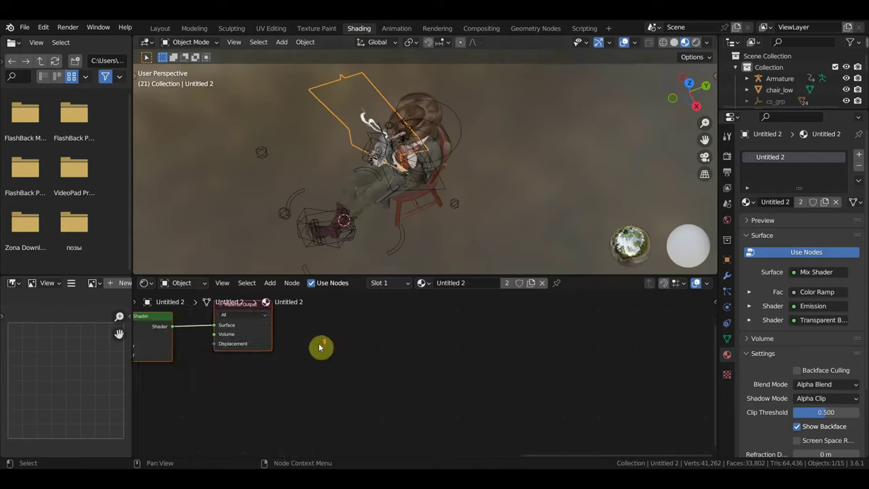
scroll(321, 347, "up", 3)
scroll(384, 418, "up", 2)
middle_click_drag(349, 416, 465, 398)
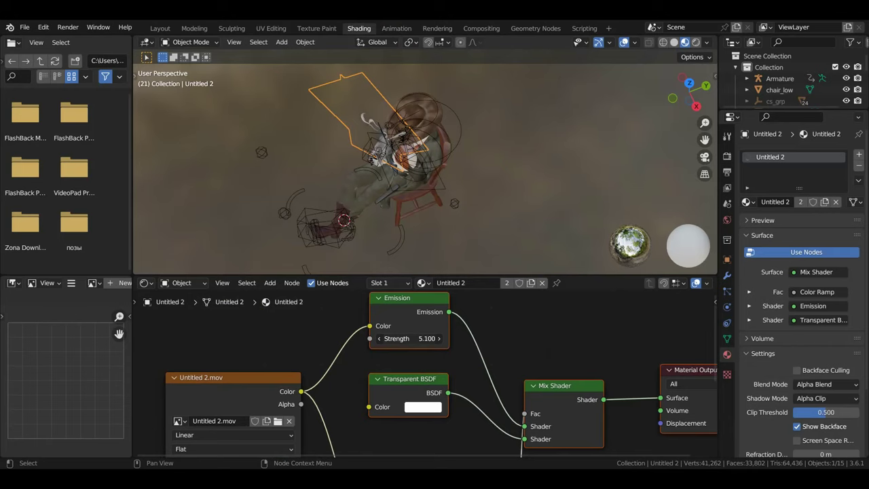
mouse_move(554, 202)
middle_mouse_down()
mouse_move(562, 149)
mouse_move(516, 136)
middle_mouse_up()
Back in Layout, play the smoking animation around the cowboy and hide the viewport overlays.
left_click(163, 27)
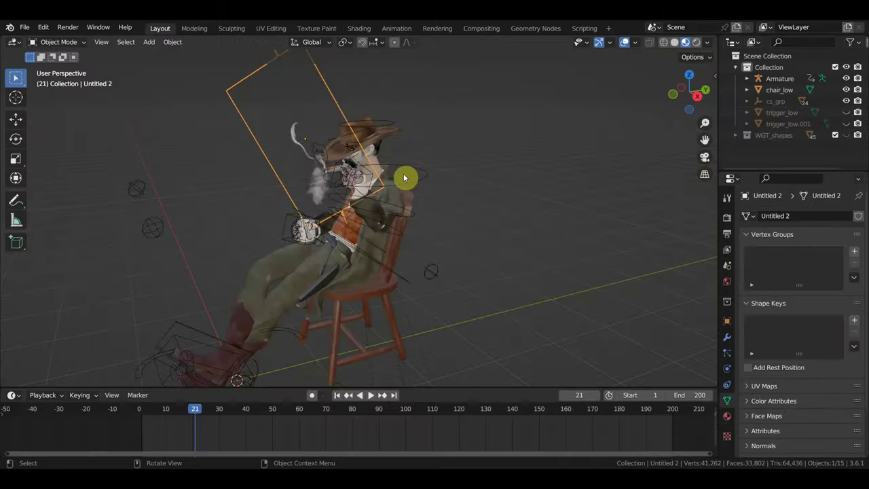
key("space")
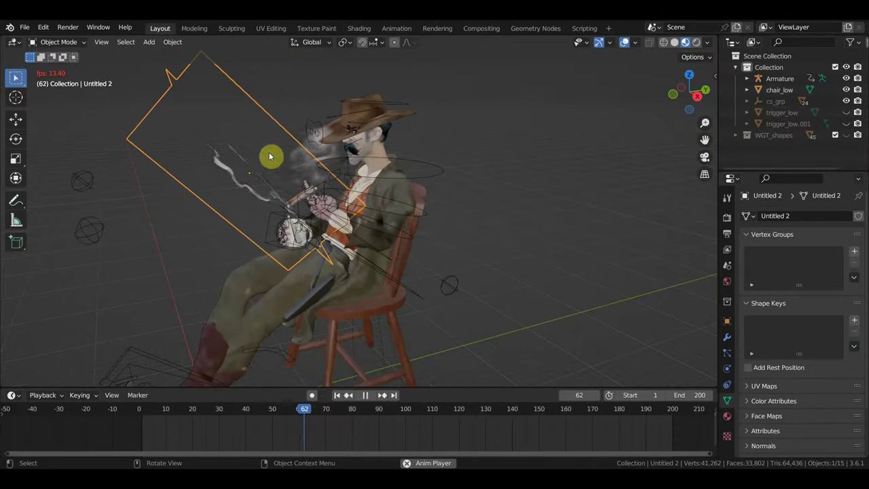
mouse_move(301, 180)
middle_mouse_down()
mouse_move(419, 193)
mouse_move(388, 164)
middle_mouse_up()
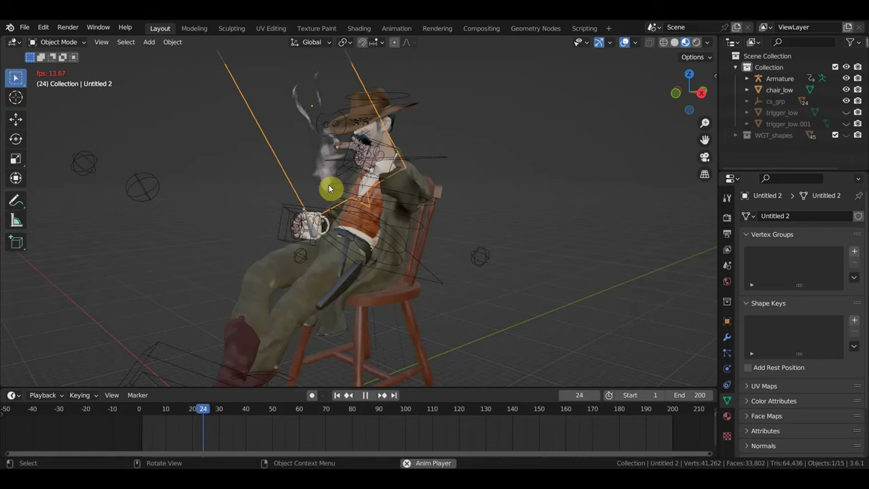
scroll(347, 195, "up", 2)
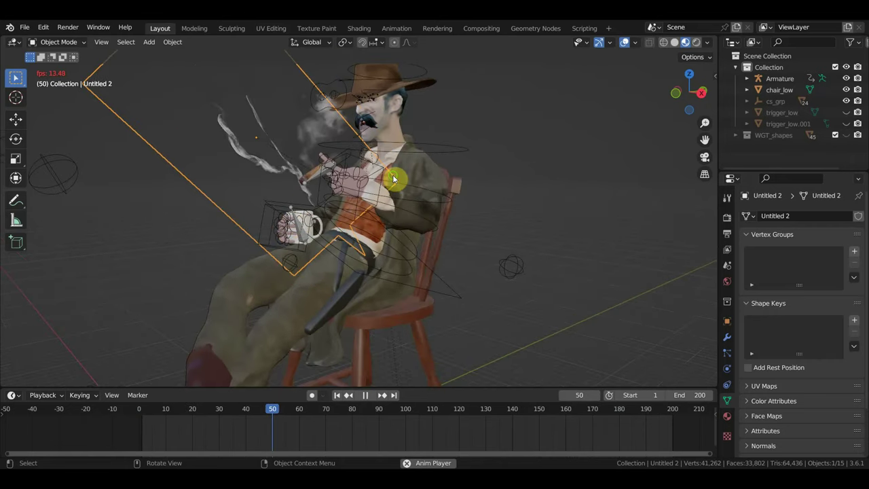
mouse_move(392, 179)
middle_mouse_down()
mouse_move(398, 213)
mouse_move(341, 145)
mouse_move(323, 165)
middle_mouse_up()
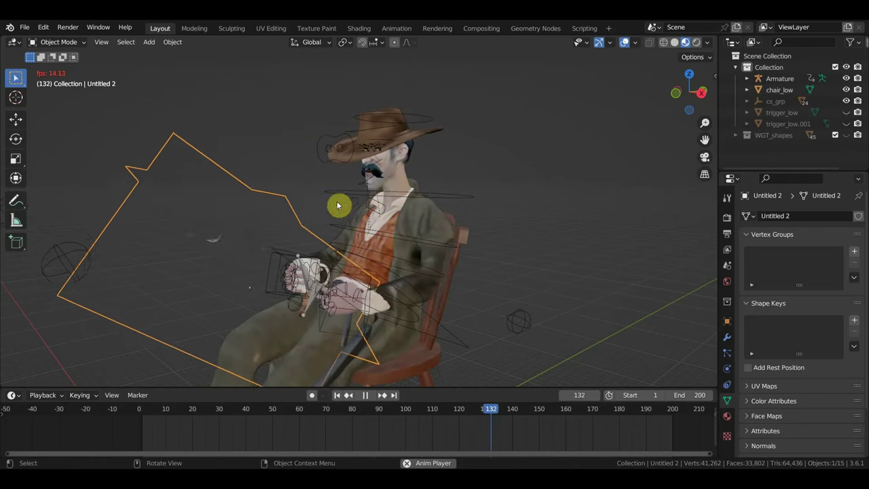
scroll(346, 213, "down", 3)
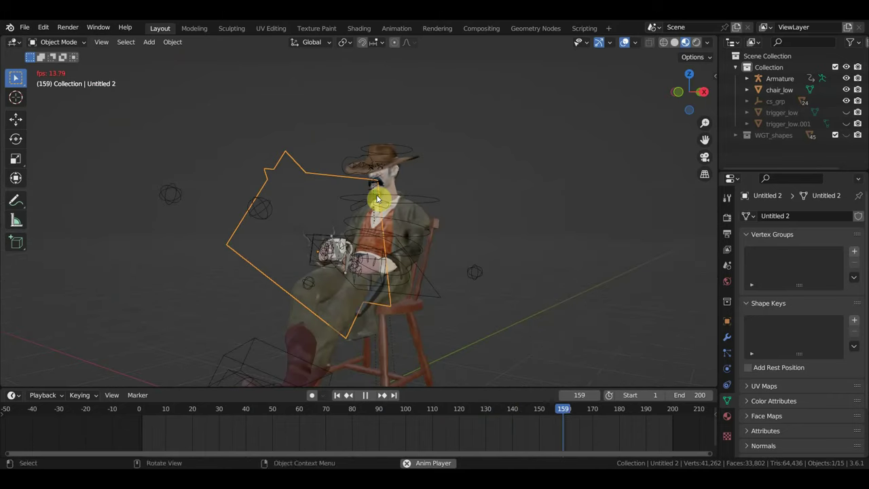
middle_click_drag(377, 198, 426, 186)
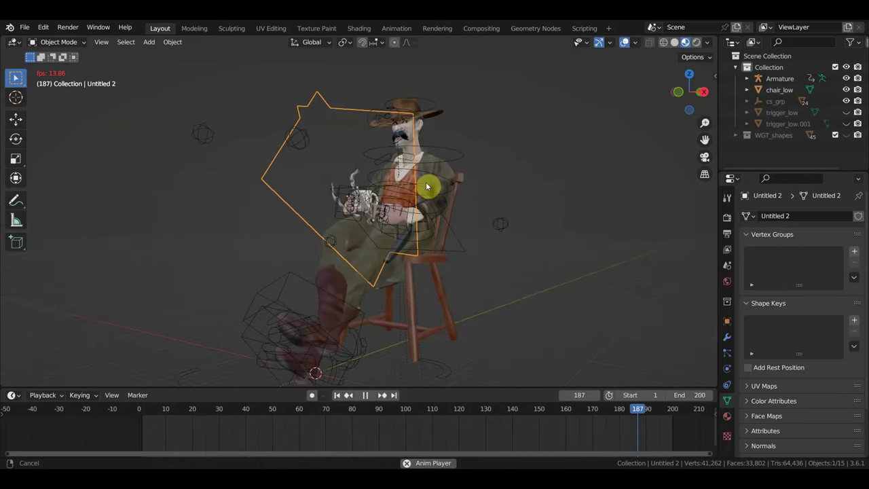
left_click(625, 43)
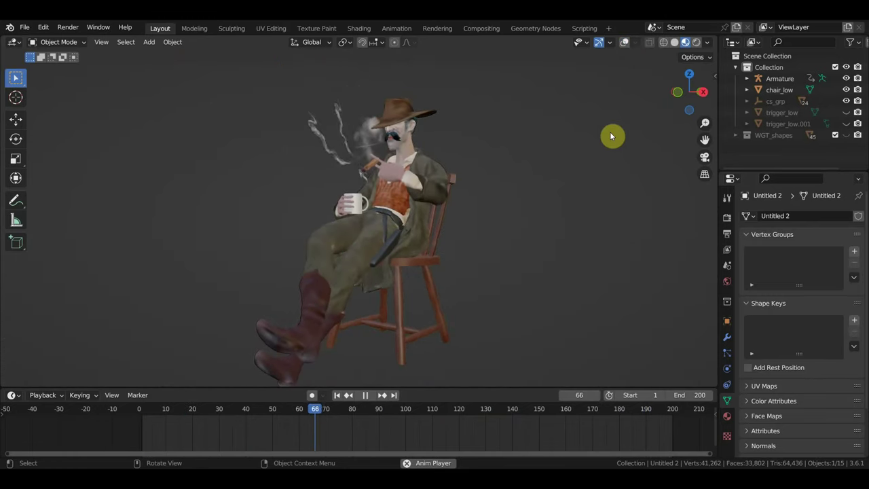
Stop playback at frame 78, show overlays again and select the hat ковбой2_1.
key("space")
left_click(624, 42)
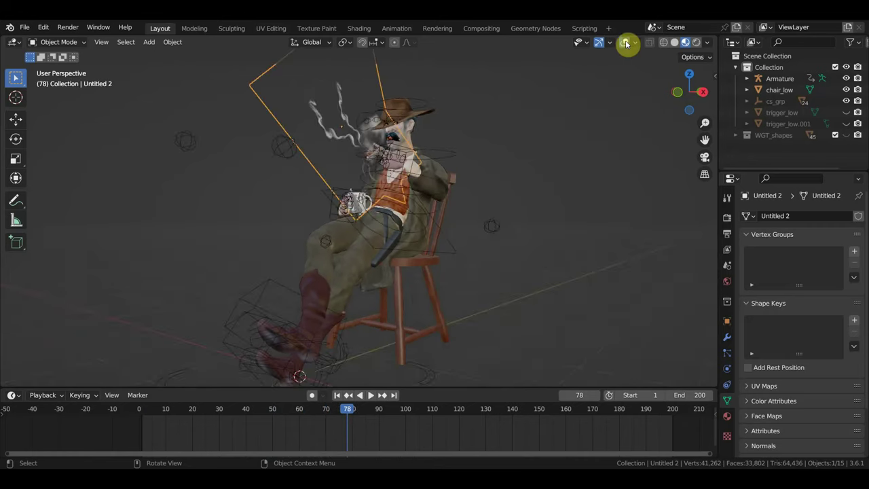
middle_click_drag(610, 81, 532, 144)
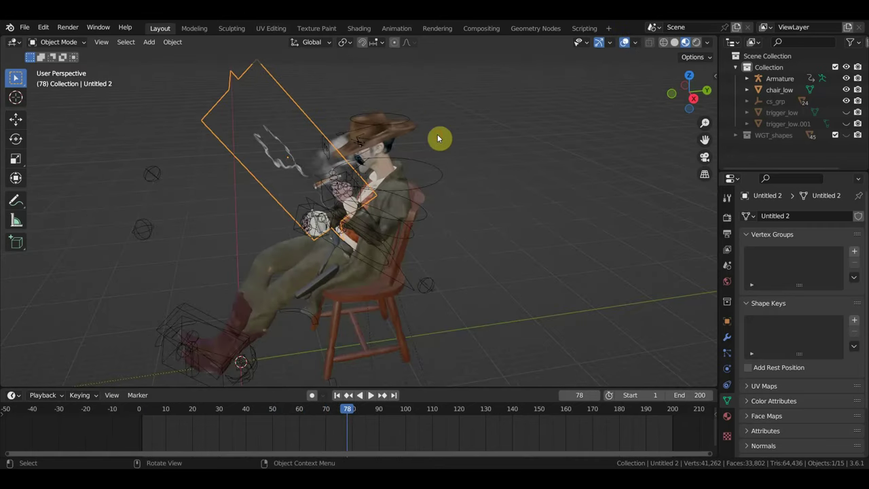
left_click(437, 138)
Try moving the hat up and right with G, then undo the move.
middle_click_drag(445, 139, 593, 130)
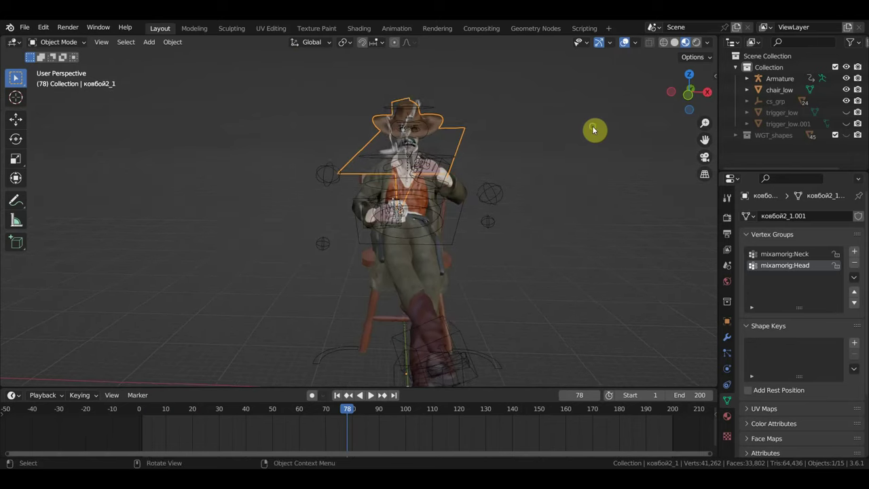
key("g")
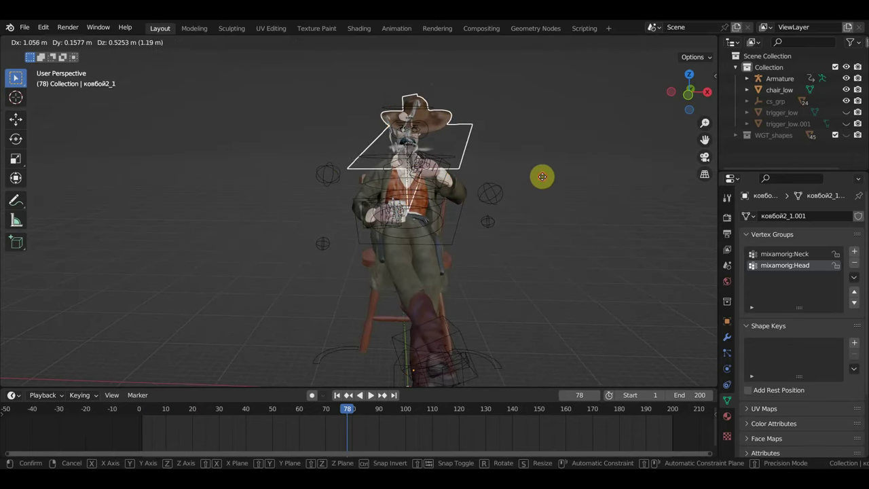
left_click(542, 180)
key("ctrl+z")
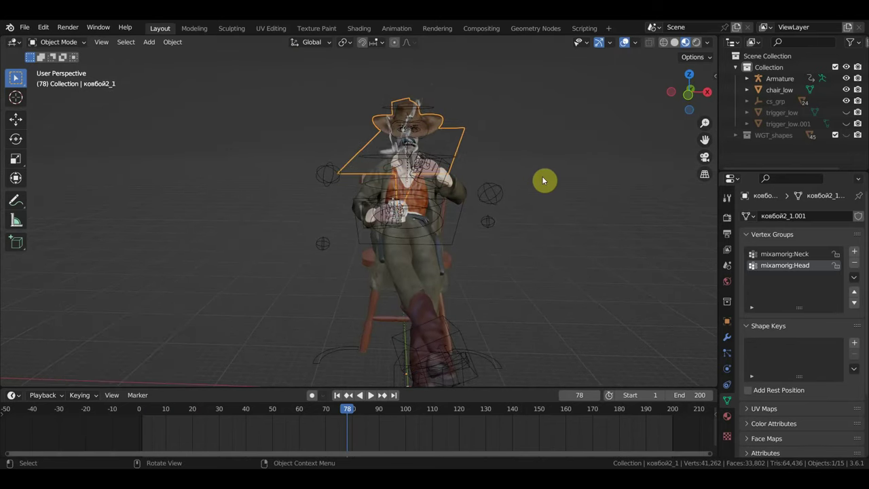
Select the smoke plane Untitled 2, then reselect the hat ковбой2_1.
middle_click_drag(510, 142, 470, 134)
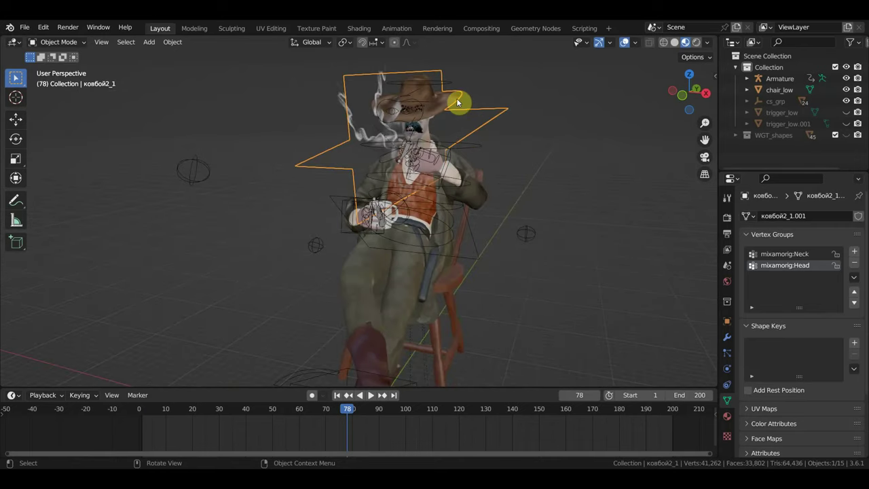
left_click(455, 98)
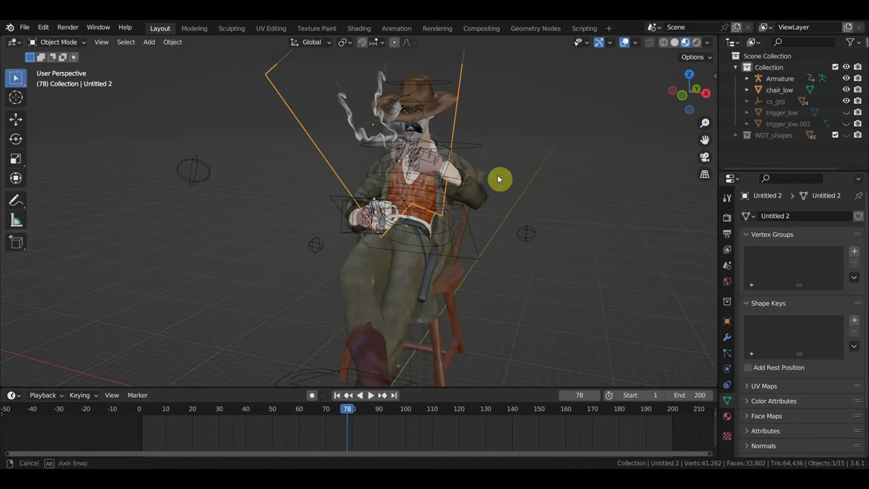
middle_click_drag(496, 175, 426, 194)
left_click(476, 133)
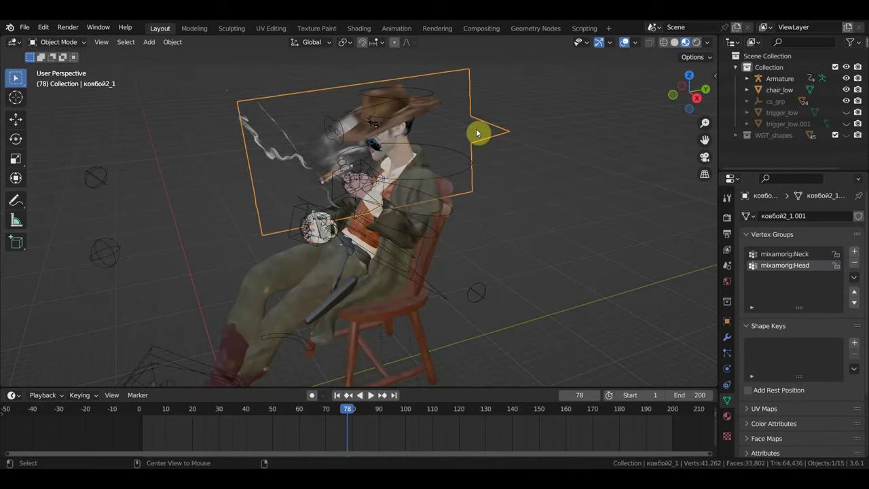
Clear the parent of the hat ковбой2_1 with Alt+P > Clear Parent.
key("alt+p")
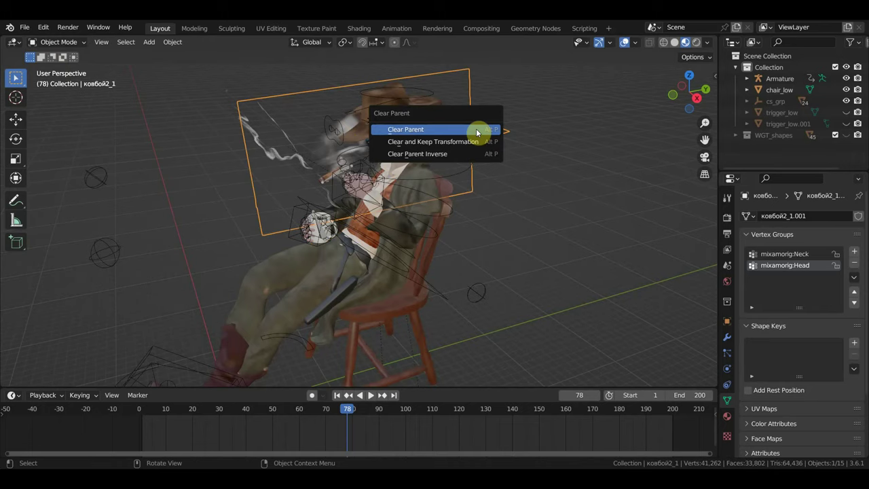
left_click(475, 129)
scroll(475, 131, "down", 2)
scroll(474, 150, "down", 2)
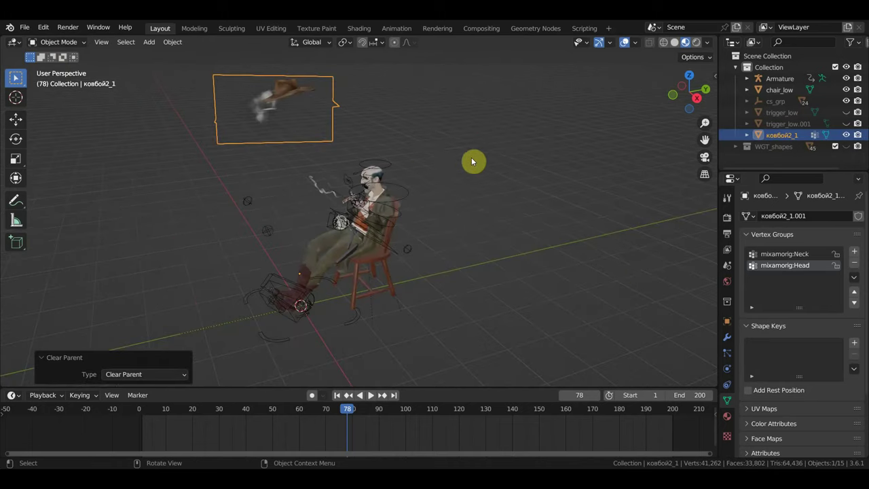
left_click(295, 93)
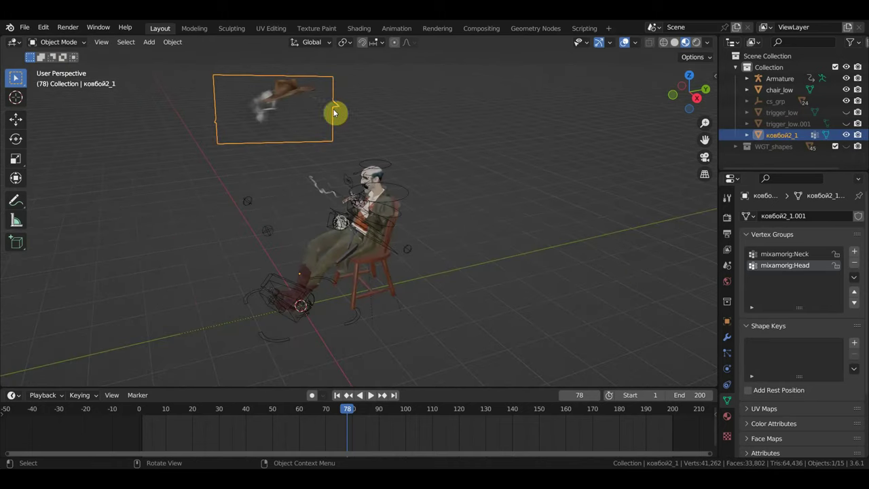
Play the animation to frame 104 and inspect the floating hat from above and front.
key("space")
key("space")
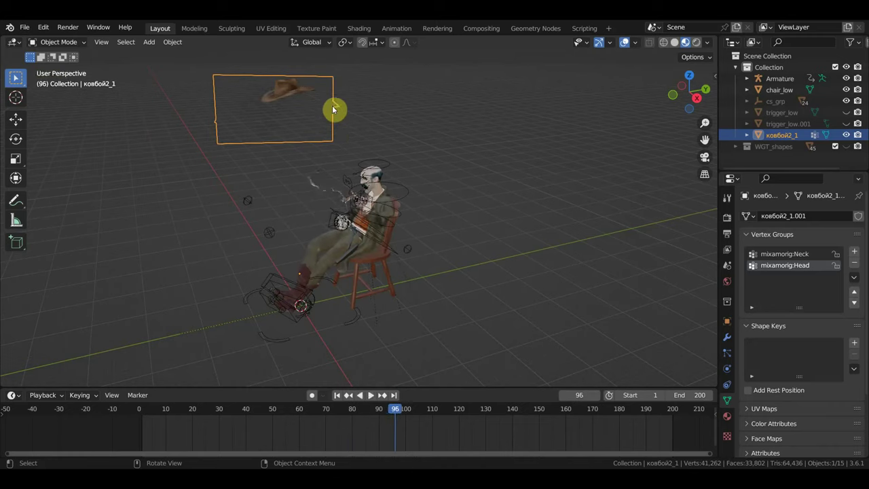
key("space")
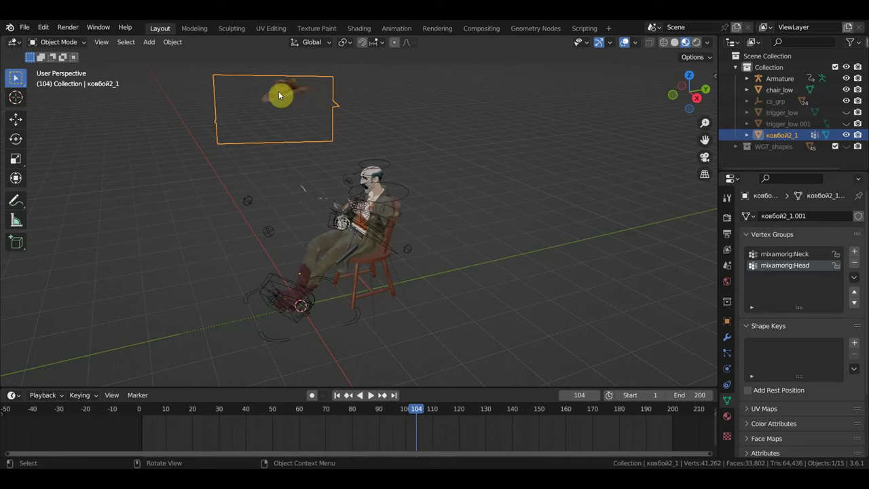
mouse_move(328, 102)
middle_mouse_down()
mouse_move(275, 177)
mouse_move(263, 163)
mouse_move(185, 190)
mouse_move(62, 102)
mouse_move(444, 136)
mouse_move(387, 235)
middle_mouse_up()
scroll(358, 213, "up", 2)
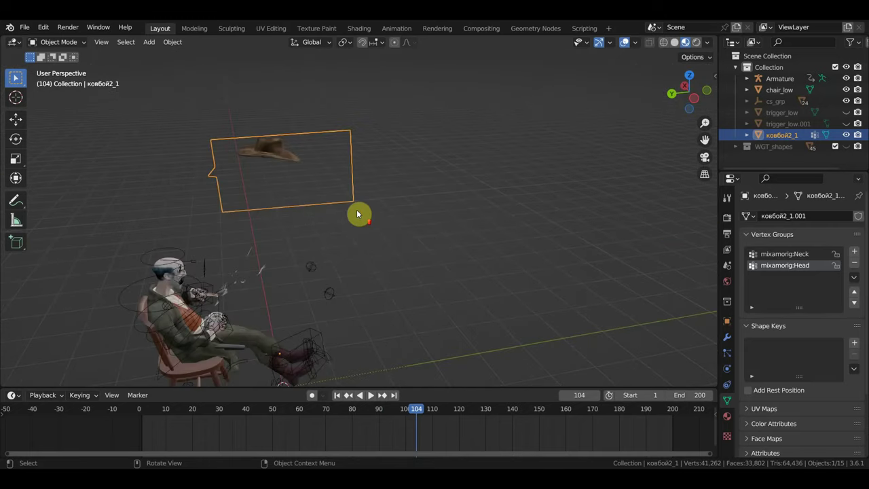
scroll(284, 164, "up", 2)
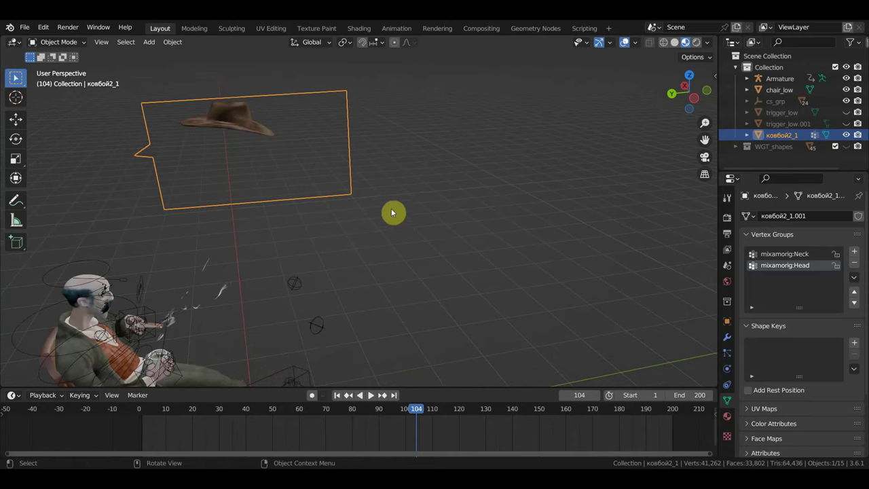
mouse_move(392, 212)
middle_mouse_down()
mouse_move(264, 197)
mouse_move(172, 207)
mouse_move(378, 188)
mouse_move(251, 188)
mouse_move(284, 190)
mouse_move(273, 185)
middle_mouse_up()
key("space")
Stop at frame 4 and parent the ковбой2_1 plane to the cowboy's head bone via Ctrl+P > Bone.
left_click(150, 412)
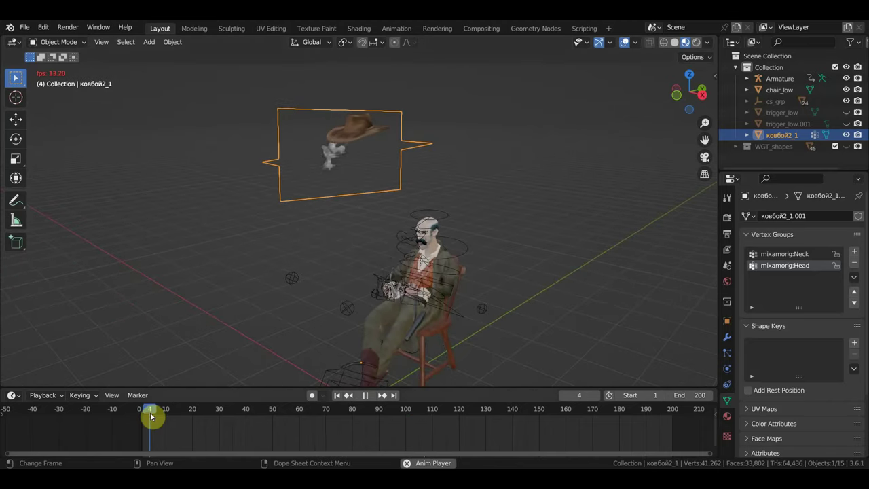
key("space")
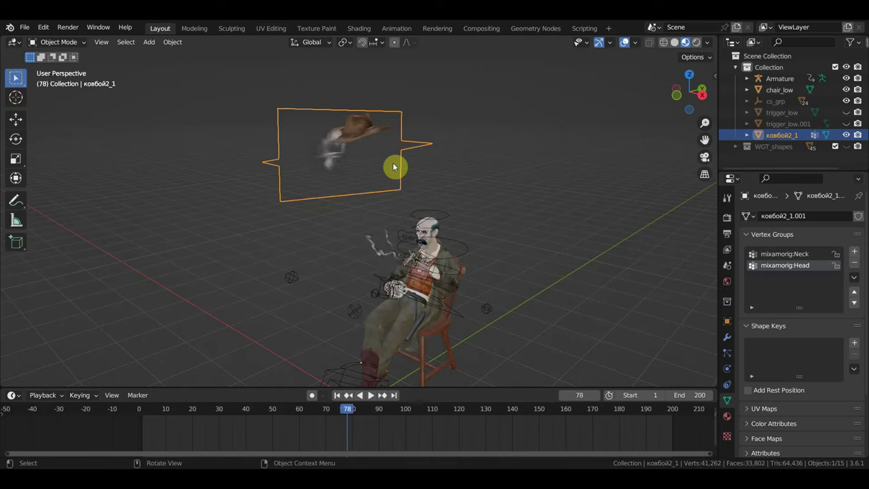
key("ctrl+p")
left_click(394, 167)
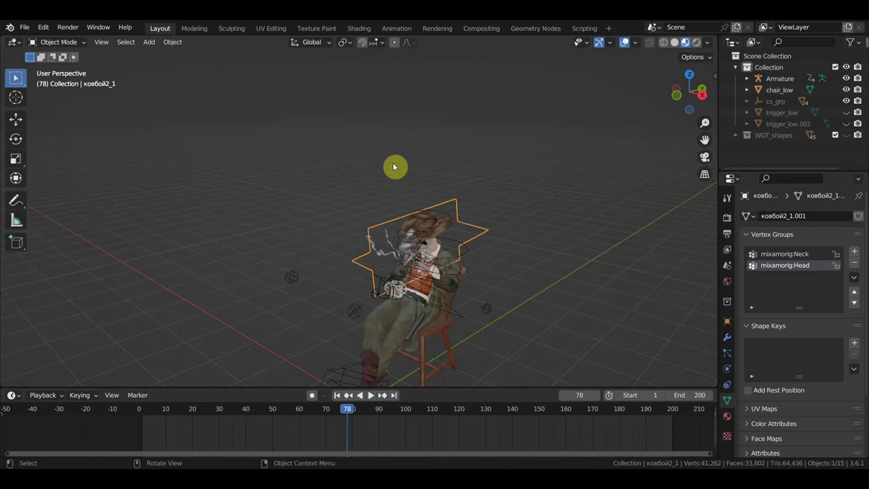
Play the animation to check the hat follows the head, stopping at frame 191.
key("space")
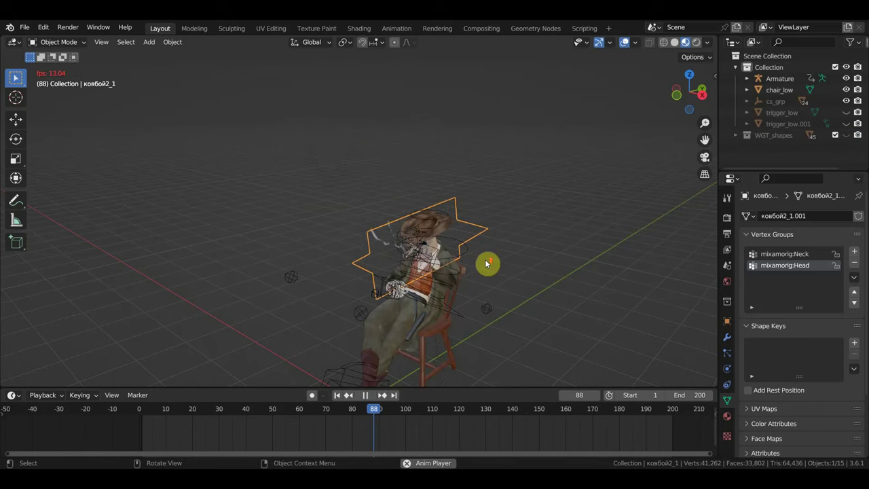
scroll(485, 265, "up", 2)
middle_click_drag(485, 265, 355, 86)
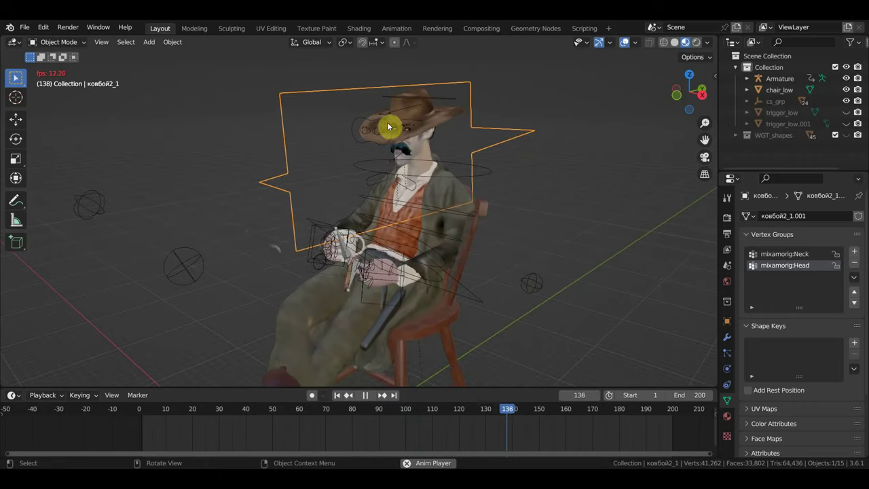
mouse_move(383, 131)
middle_mouse_down()
mouse_move(452, 151)
mouse_move(479, 148)
mouse_move(441, 145)
mouse_move(440, 154)
mouse_move(403, 149)
mouse_move(397, 139)
middle_mouse_up()
key("space")
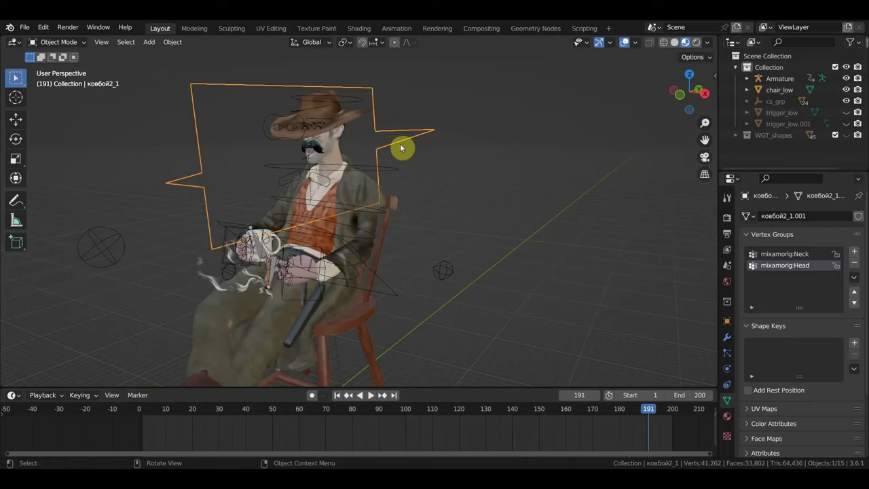
middle_click_drag(448, 178, 396, 219)
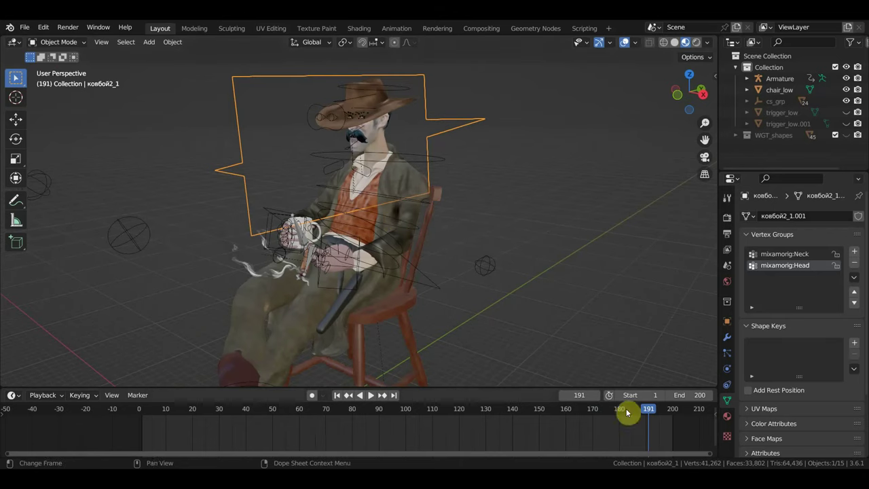
After a last zoom around the cowboy, save the scene with File > Save.
scroll(627, 425, "down", 3)
scroll(620, 426, "down", 2)
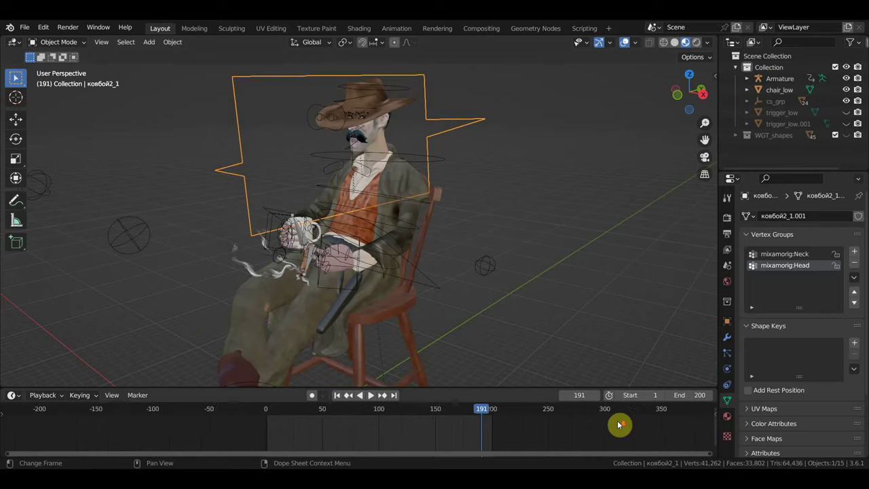
scroll(616, 425, "down", 1)
scroll(611, 421, "up", 1)
scroll(608, 418, "up", 1)
scroll(549, 383, "up", 1)
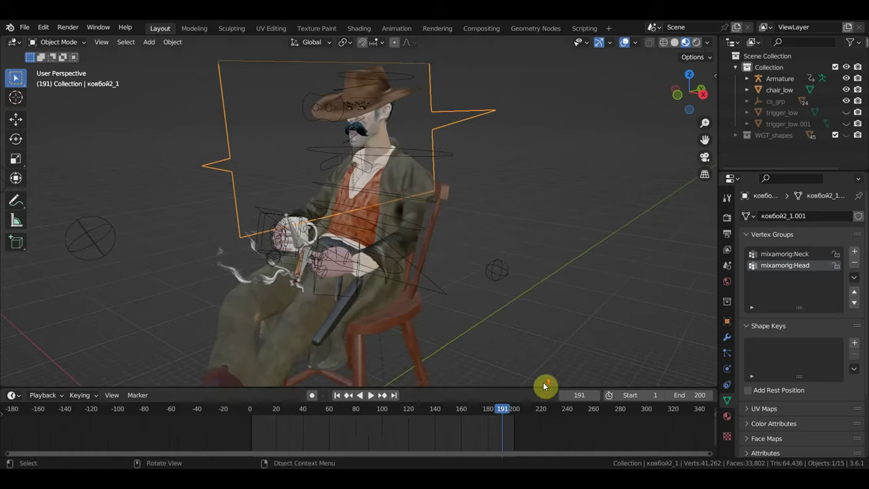
scroll(496, 416, "up", 1)
middle_click_drag(503, 323, 503, 317)
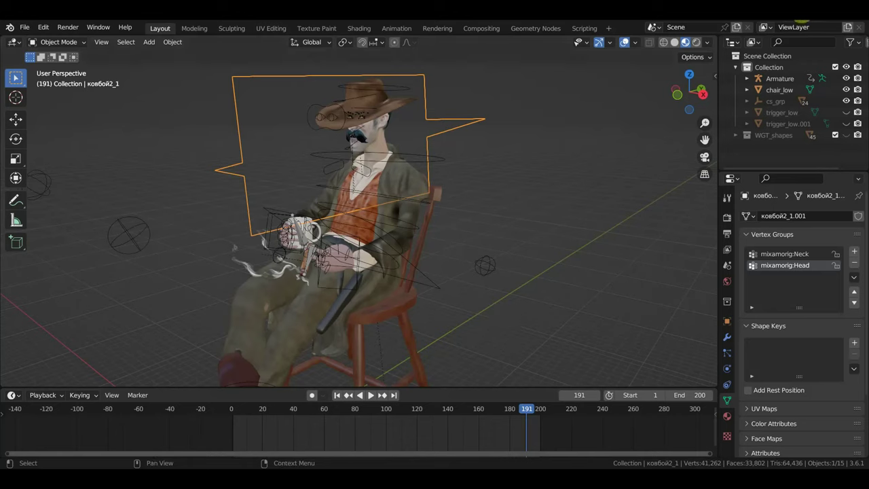
left_click(24, 26)
mouse_move(46, 85)
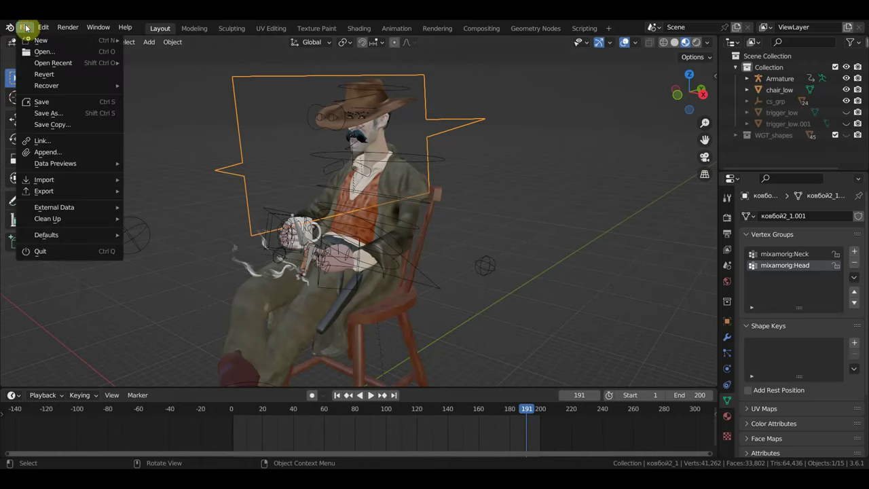
left_click(62, 107)
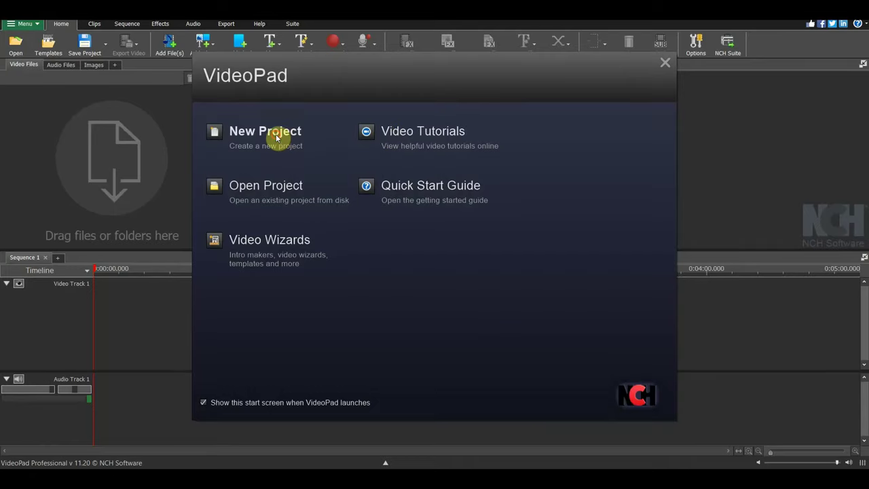
Create a new VideoPad project and import Untitled 3.mov from the Видео folder.
left_click(276, 138)
left_click(15, 46)
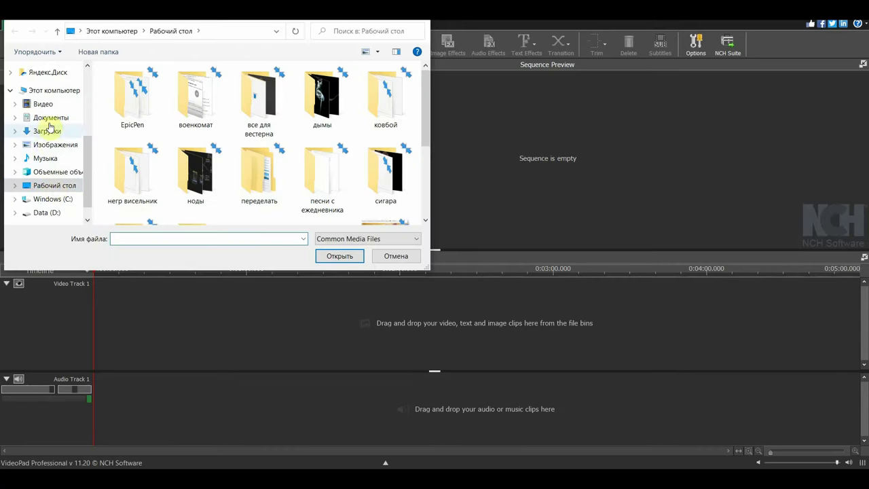
left_click(45, 105)
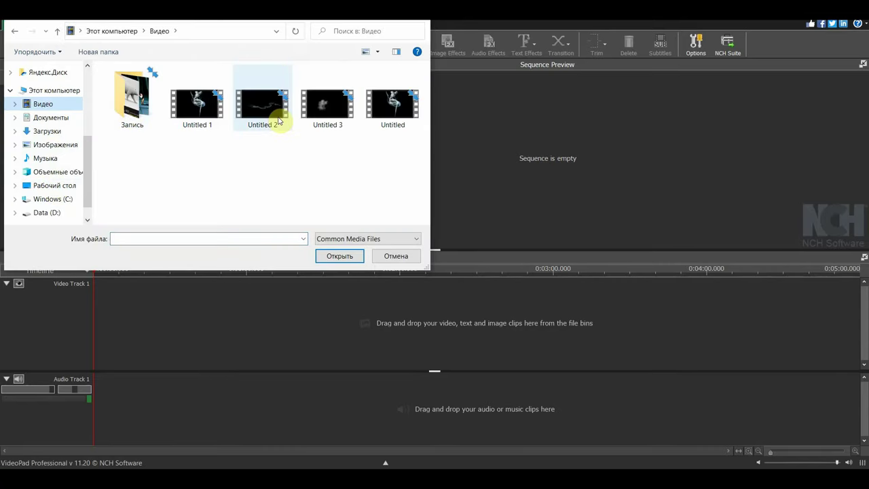
left_click(325, 120)
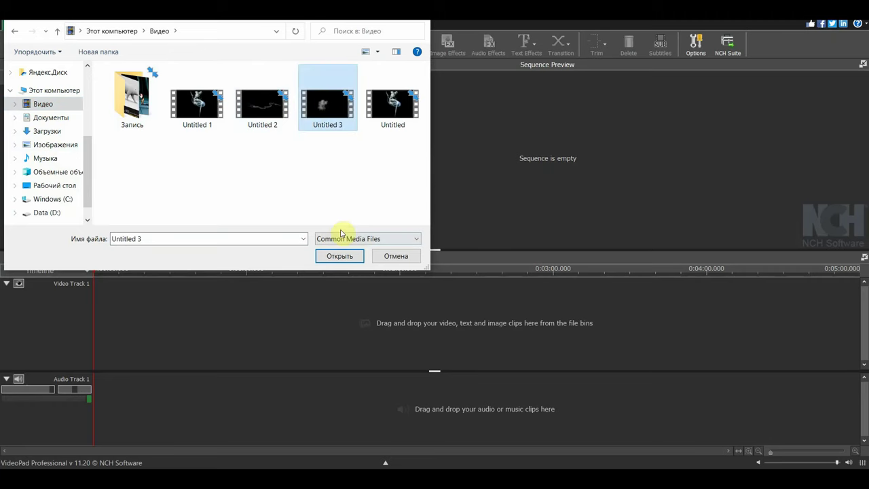
left_click(339, 255)
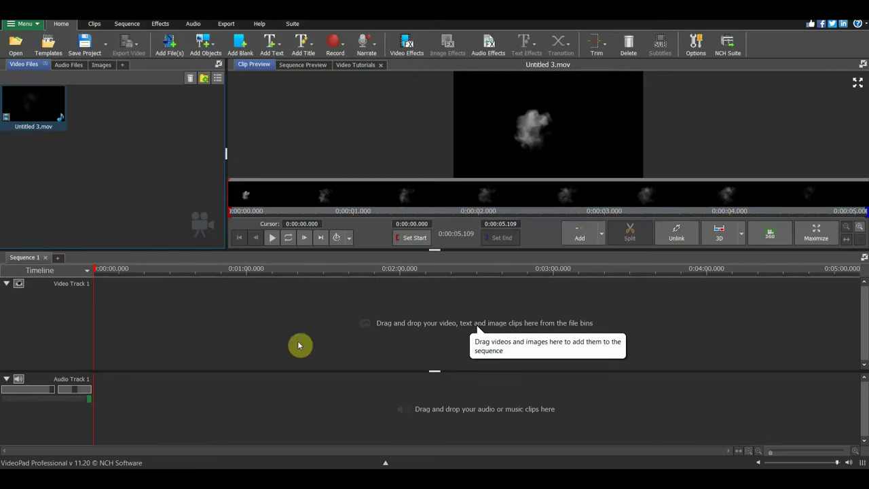
Line four Untitled 3.mov copies end to end on Video Track 1 and preview the sequence.
left_click_drag(33, 106, 162, 298)
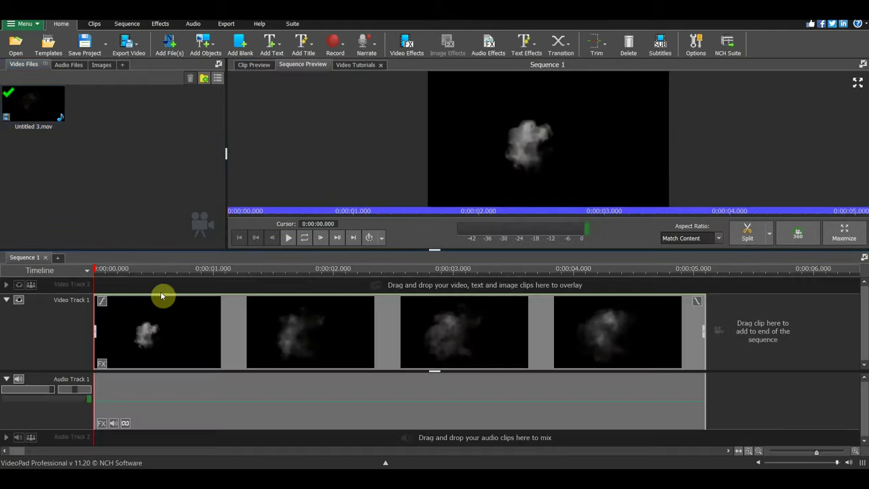
scroll(213, 359, "down", 2)
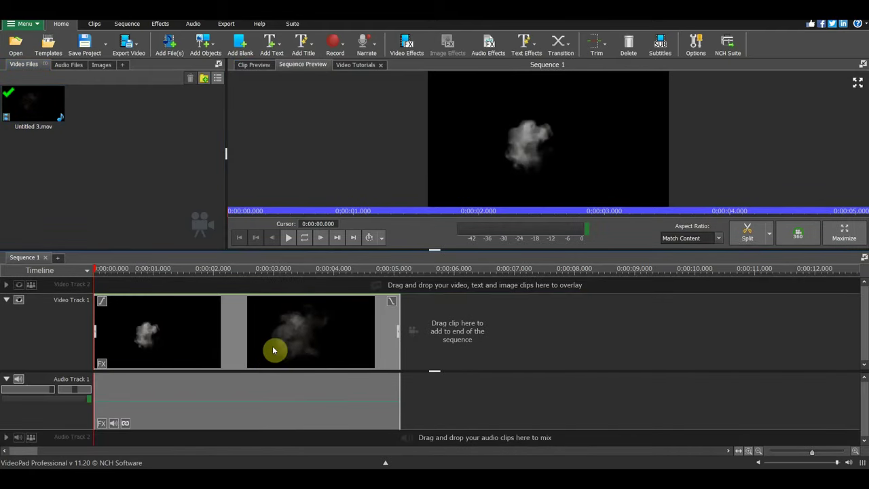
scroll(299, 330, "down", 1)
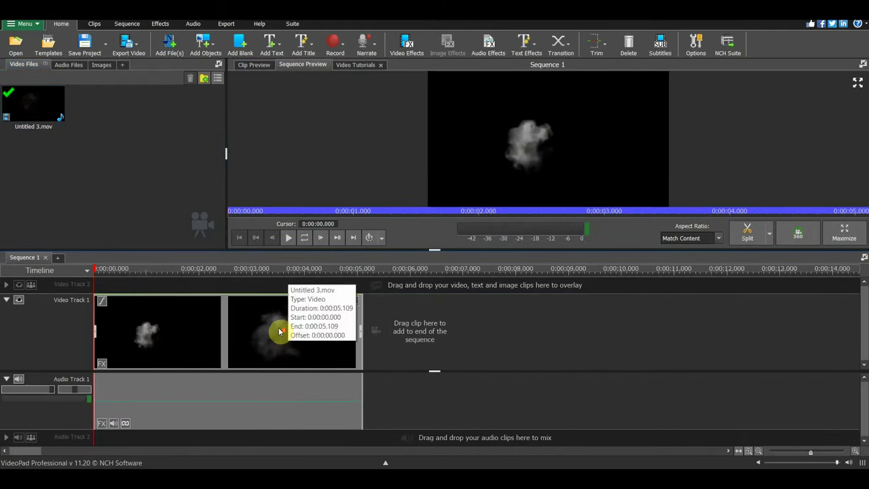
scroll(278, 331, "down", 1)
mouse_move(55, 122)
left_mouse_down()
mouse_move(359, 317)
mouse_move(596, 346)
left_mouse_up()
mouse_move(74, 132)
left_mouse_down()
mouse_move(765, 337)
mouse_move(746, 333)
left_mouse_up()
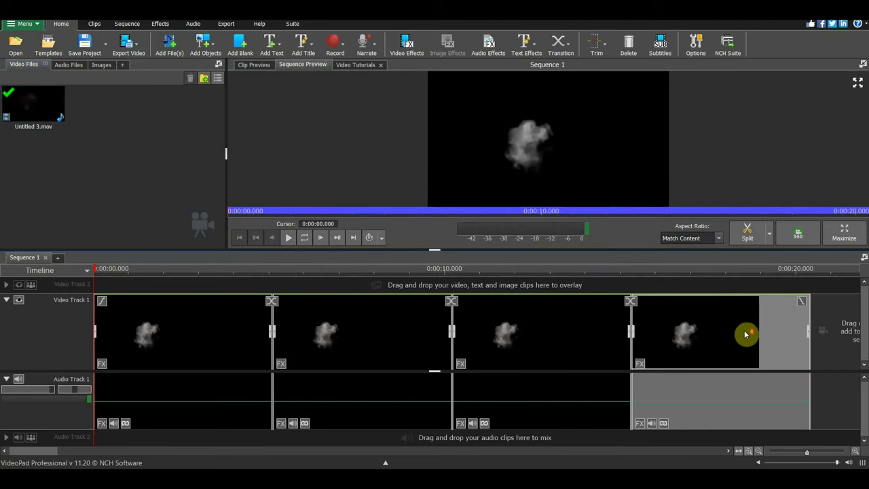
key("space")
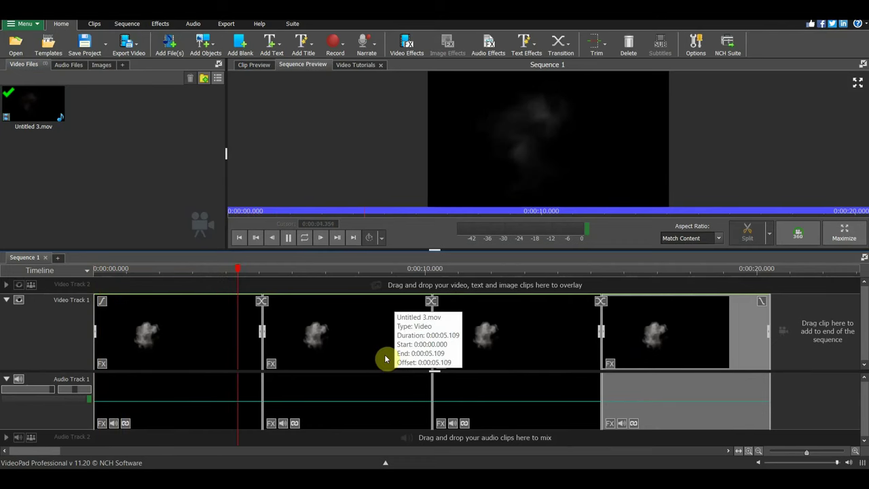
key("space")
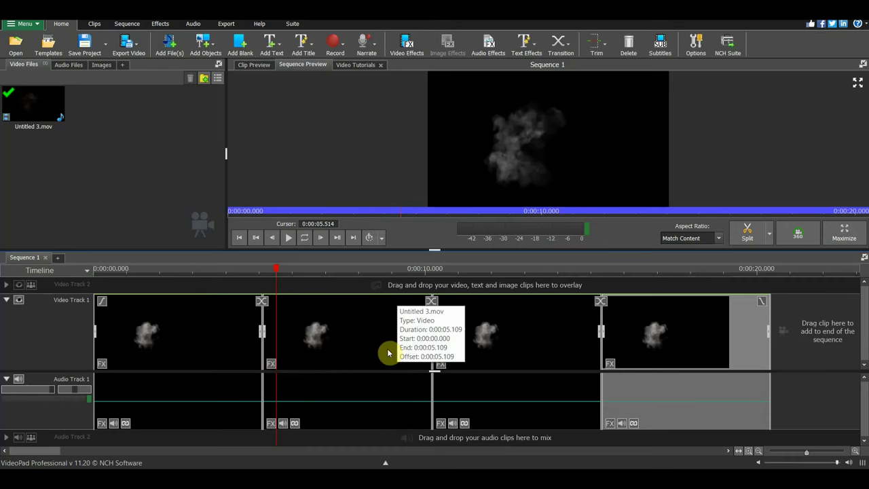
left_click(30, 26)
mouse_move(24, 36)
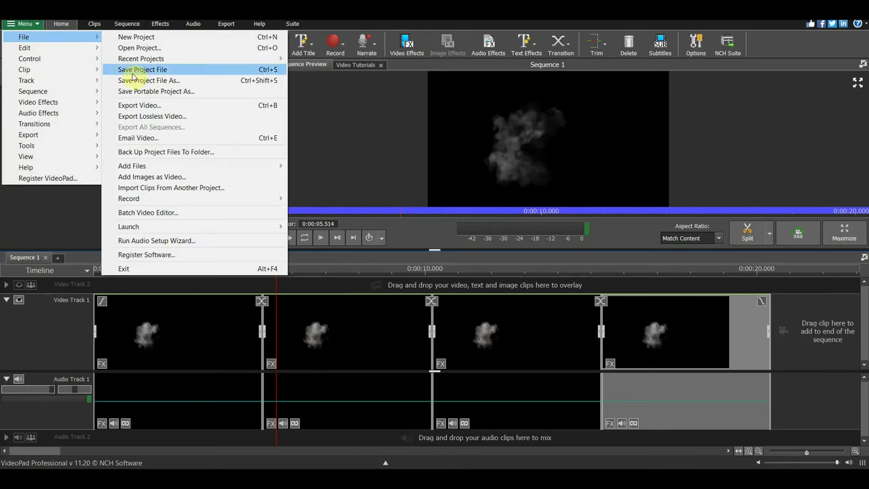
Export the sequence as Untitled 4.mov in .mov format at 1280×720 and close the export queue.
left_click(155, 107)
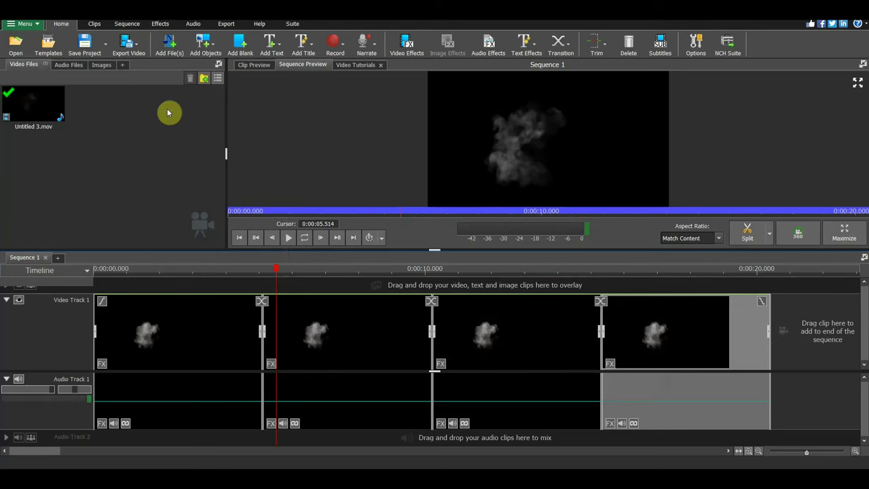
left_click(385, 202)
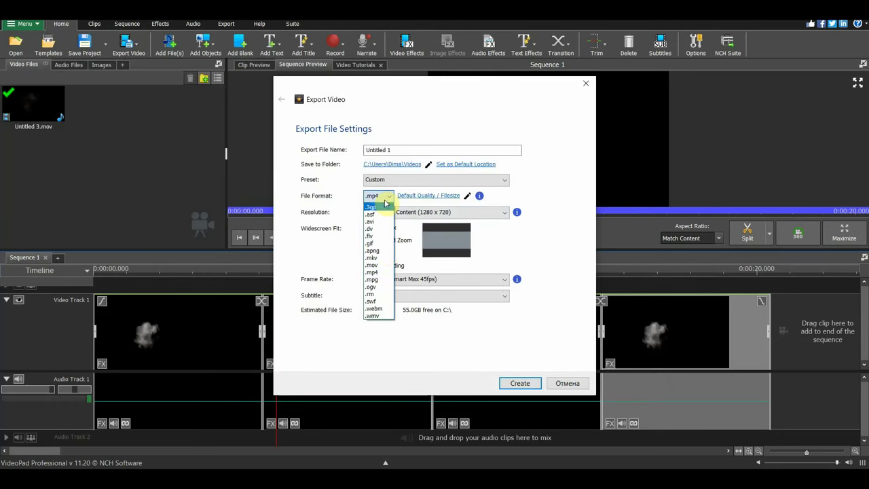
left_click(385, 264)
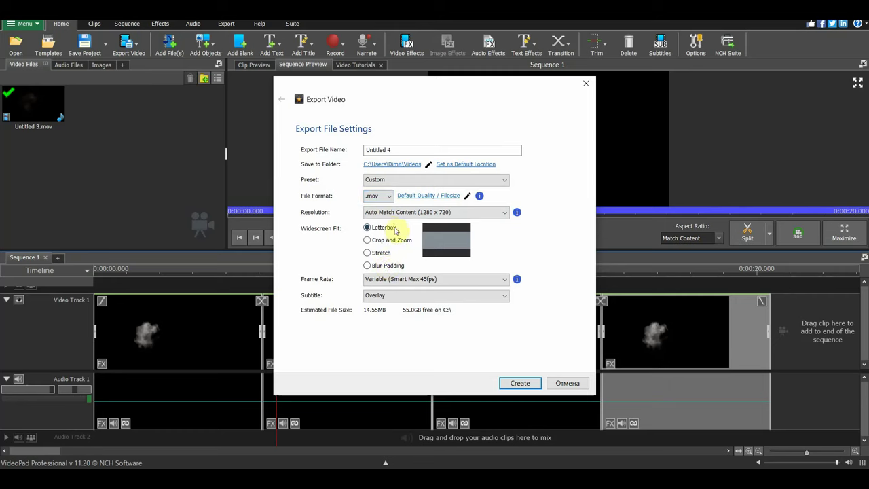
left_click(520, 383)
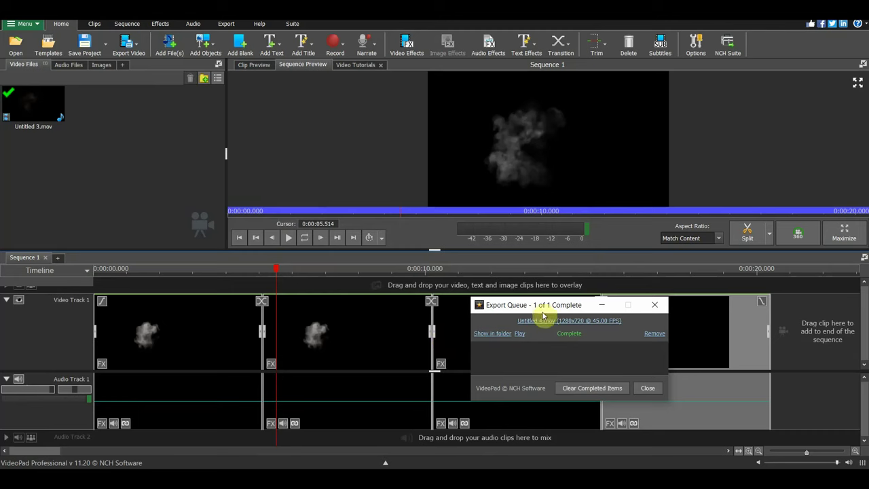
left_click(657, 307)
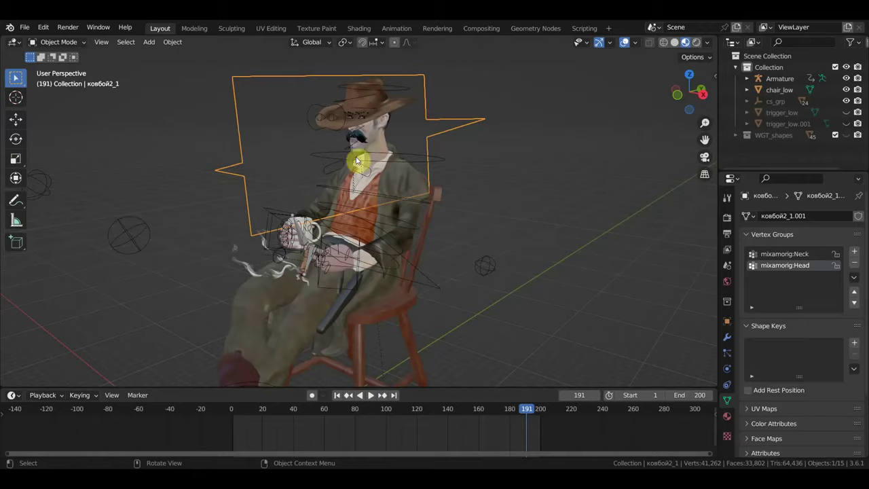
In the Shading workspace, load Untitled 4.mov from Videos into the Image Texture node and play the animation.
left_click(359, 28)
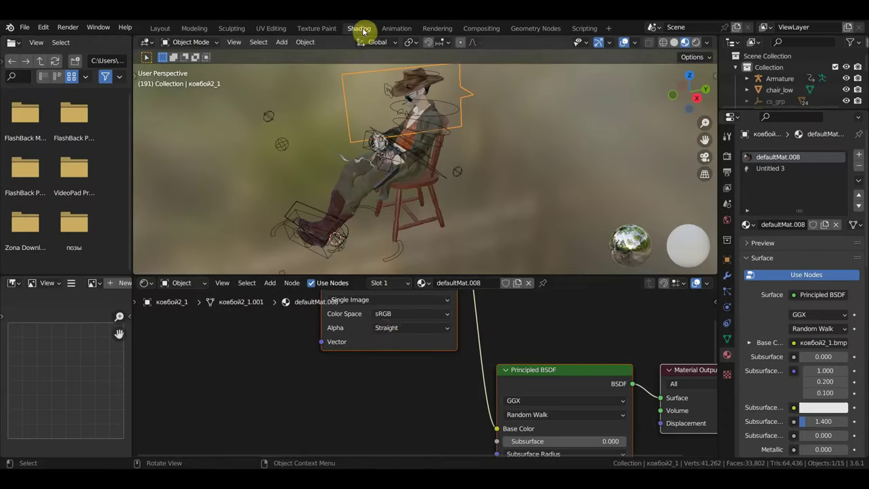
scroll(384, 329, "down", 2)
scroll(403, 344, "down", 2)
scroll(439, 294, "down", 1)
scroll(441, 298, "up", 3)
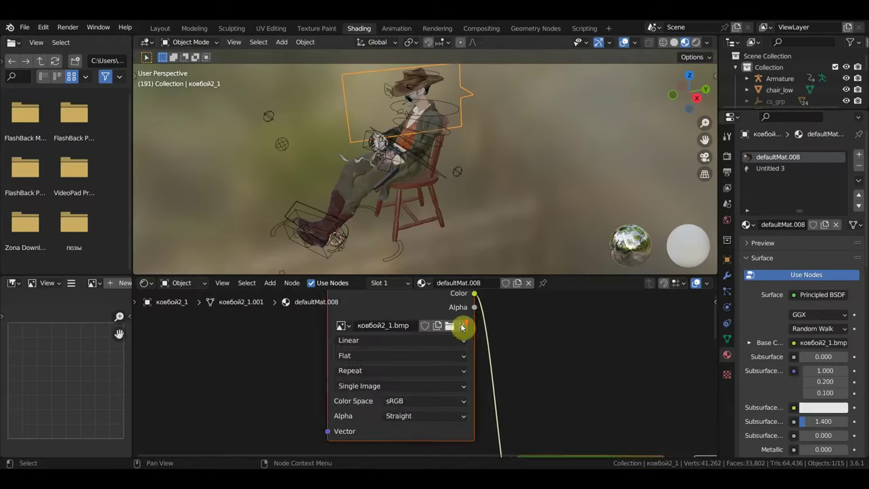
left_click(442, 359)
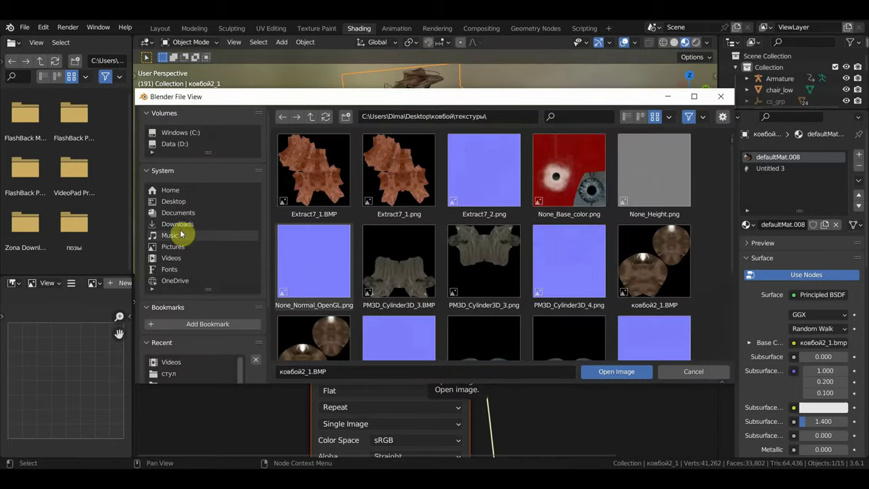
left_click(177, 258)
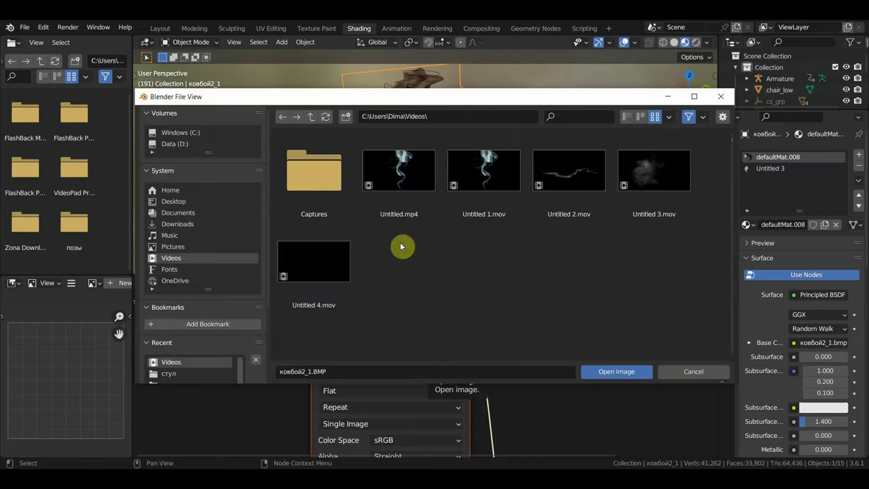
left_click(330, 271)
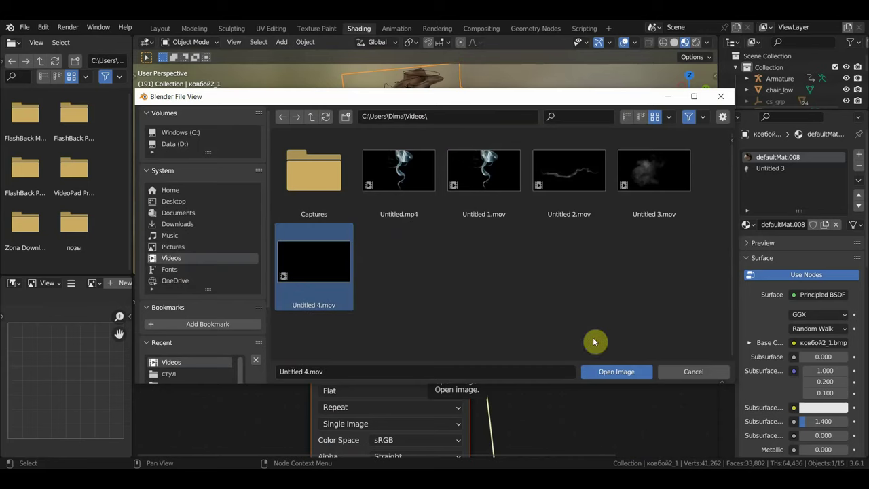
left_click(615, 371)
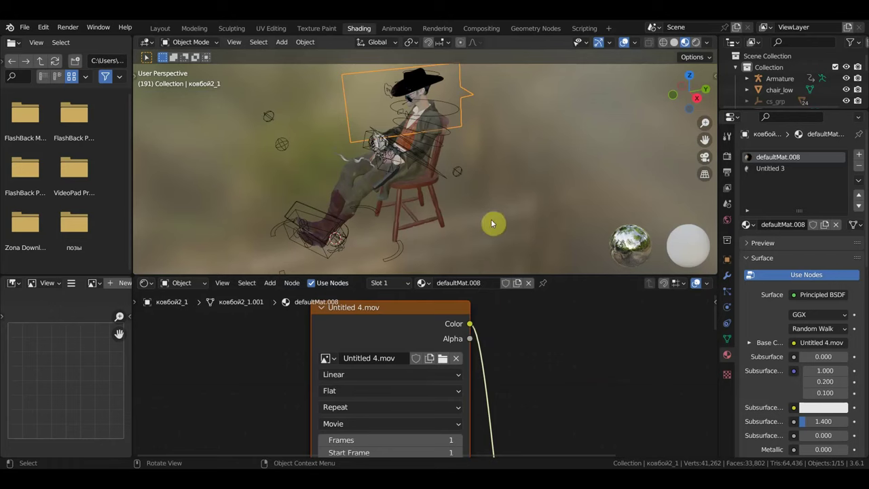
key("space")
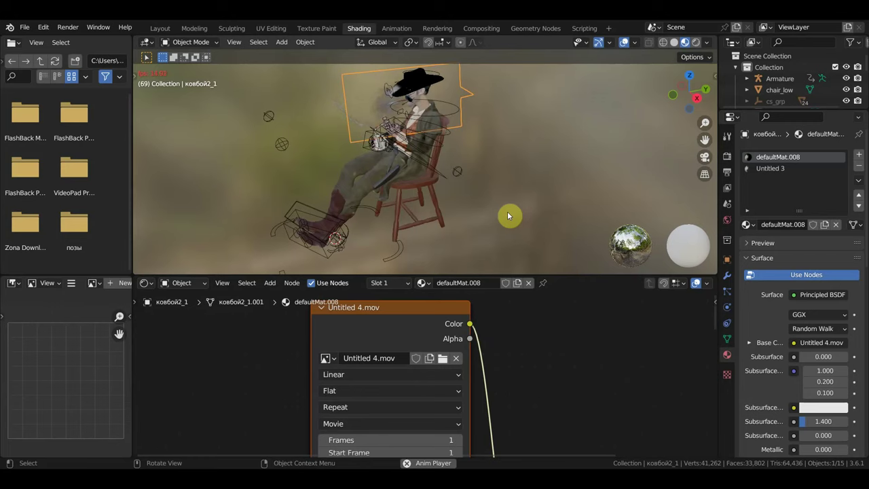
Back in Layout, play the smoking cowboy animation and stop it at frame 110.
left_click(161, 29)
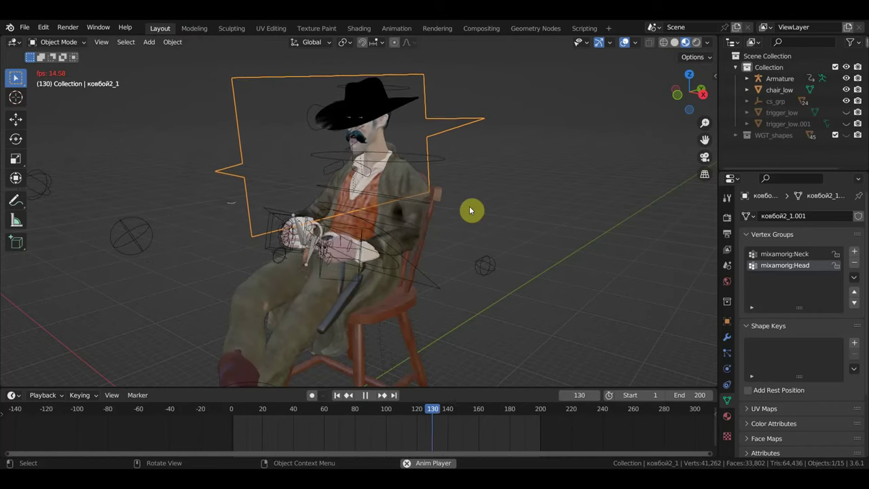
key("space")
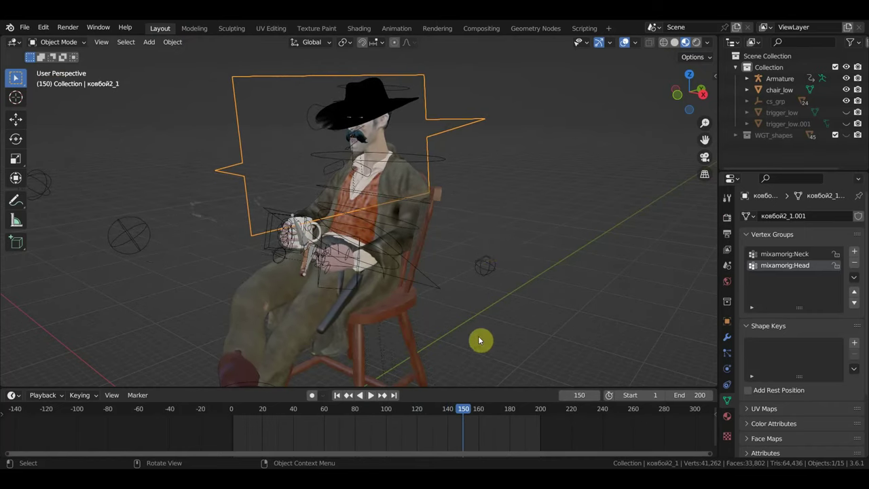
key("space")
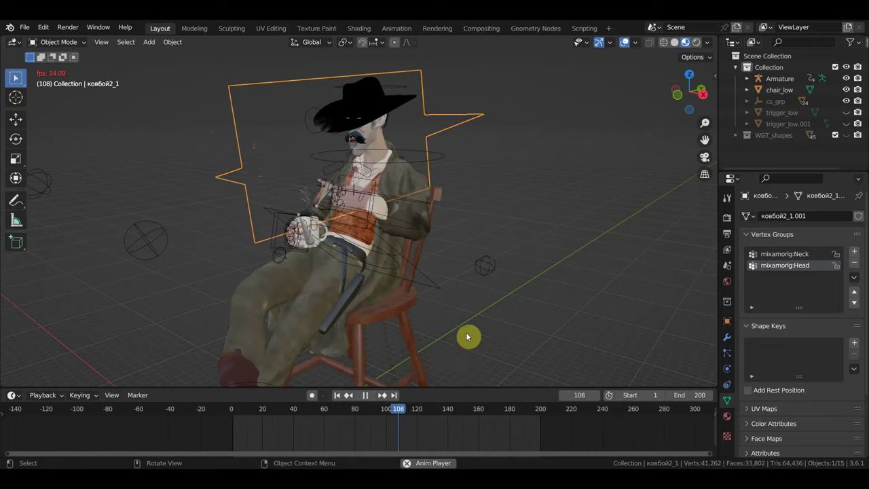
key("space")
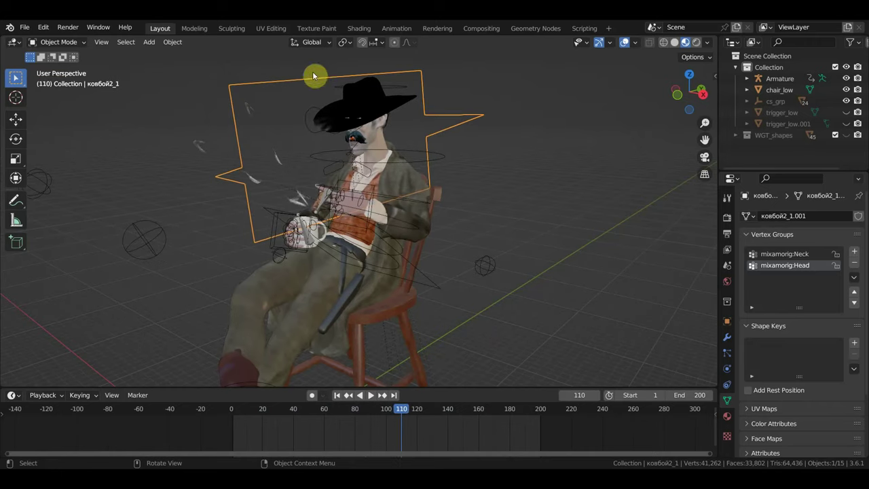
In Shading, browse for another clip, then cancel to keep Untitled 4.mov as the texture.
left_click(354, 32)
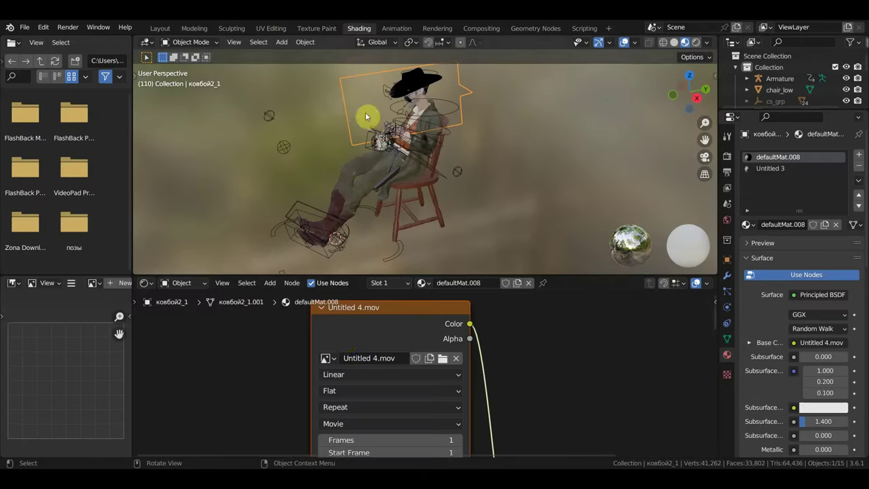
left_click(441, 359)
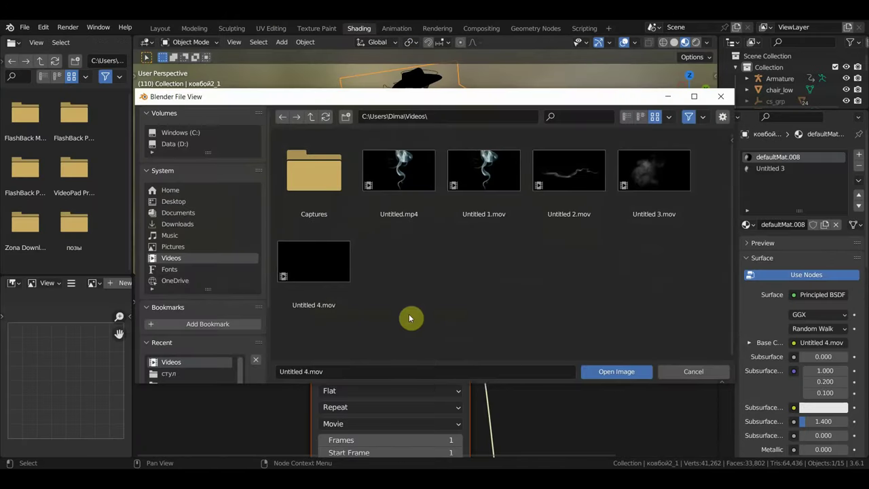
left_click(657, 180)
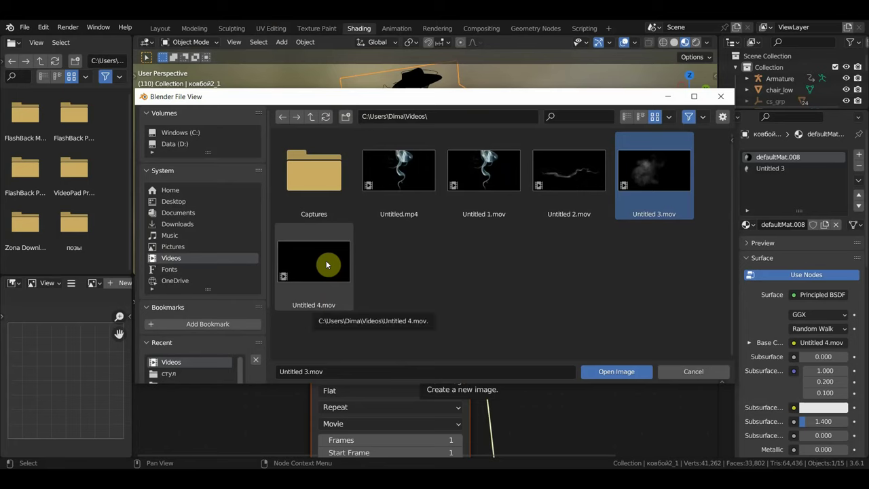
left_click(732, 99)
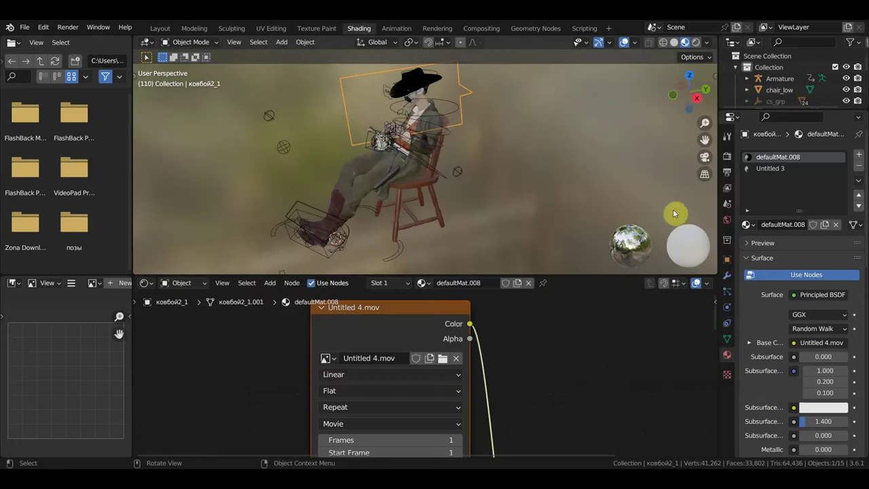
In Layout, set the end frame to 400 and preview playback up to frame 183.
left_click(161, 28)
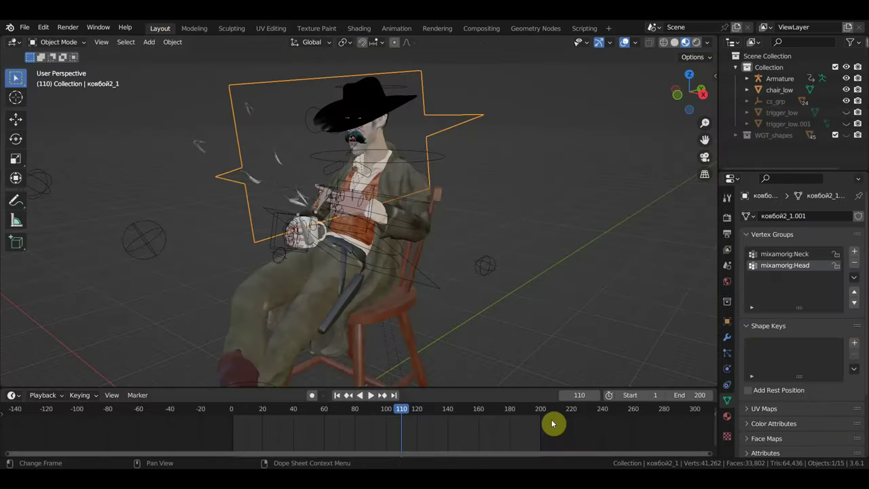
mouse_move(682, 395)
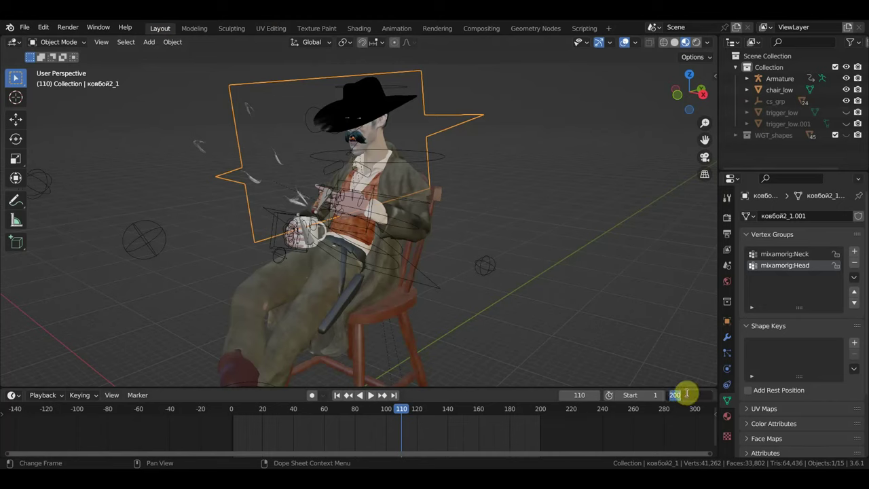
type("0")
key("Return")
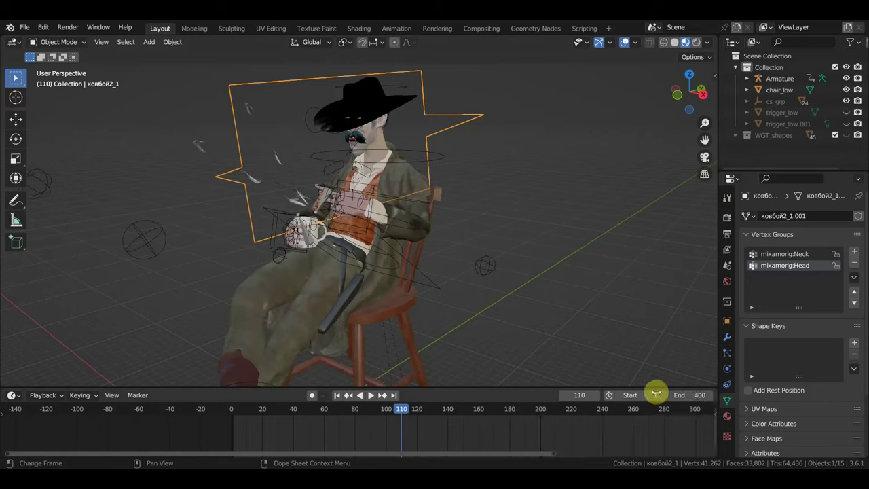
key("space")
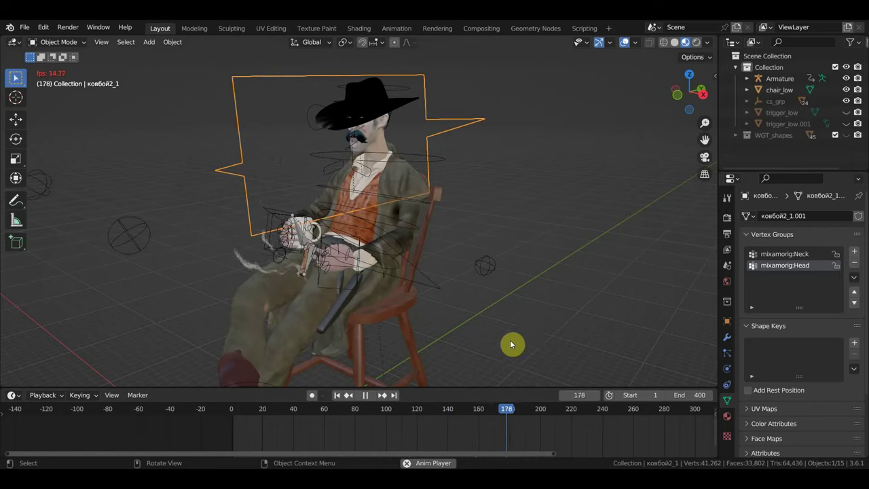
key("space")
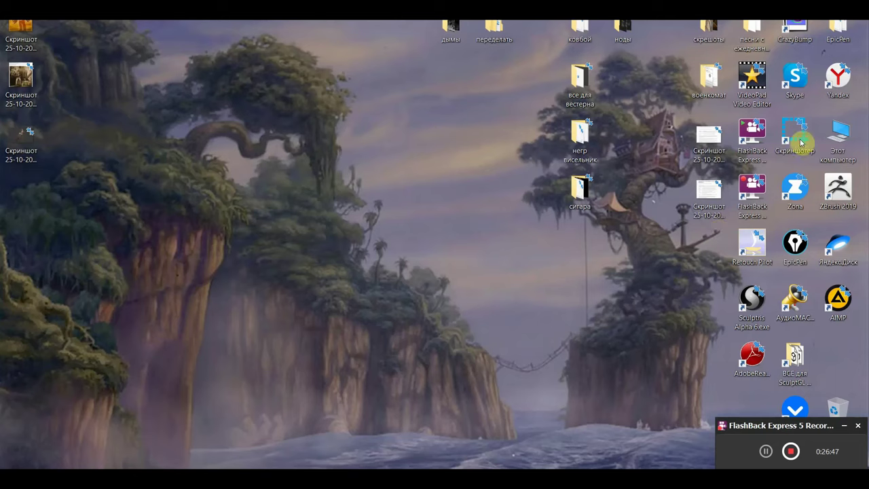
From This PC, open the Видео folder and launch the Untitled 4 clip.
double_click(837, 136)
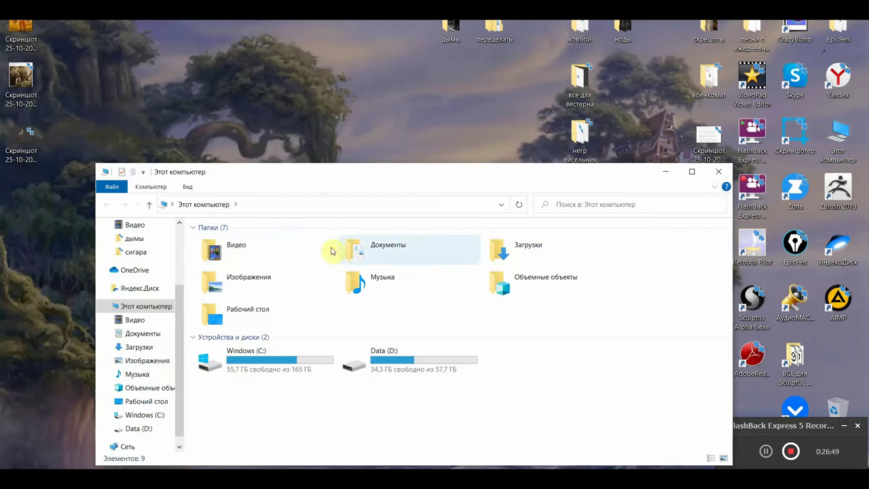
double_click(248, 251)
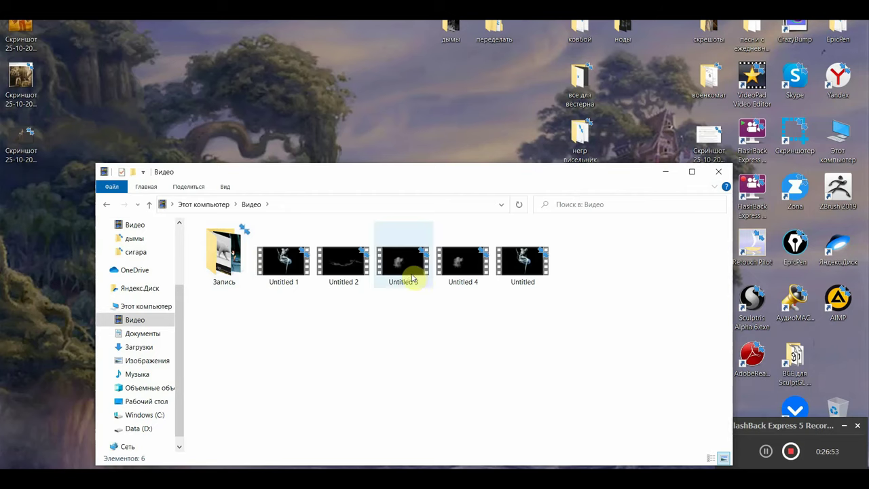
double_click(473, 263)
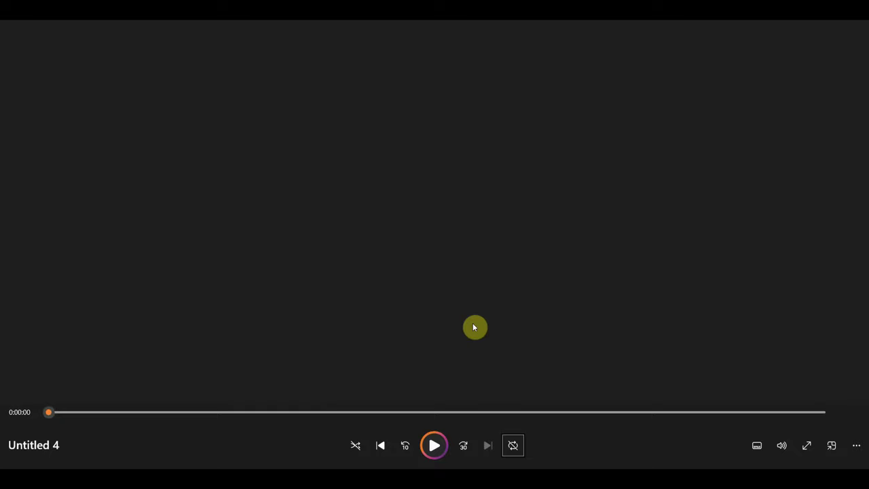
Play the Untitled 4 smoke clip, skipping ahead to its end, then close the player.
left_click(473, 327)
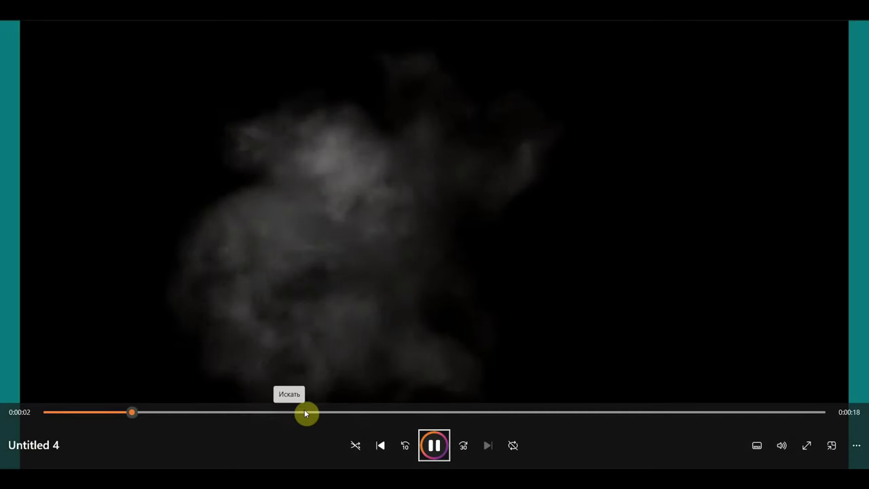
left_click(332, 412)
left_click(435, 412)
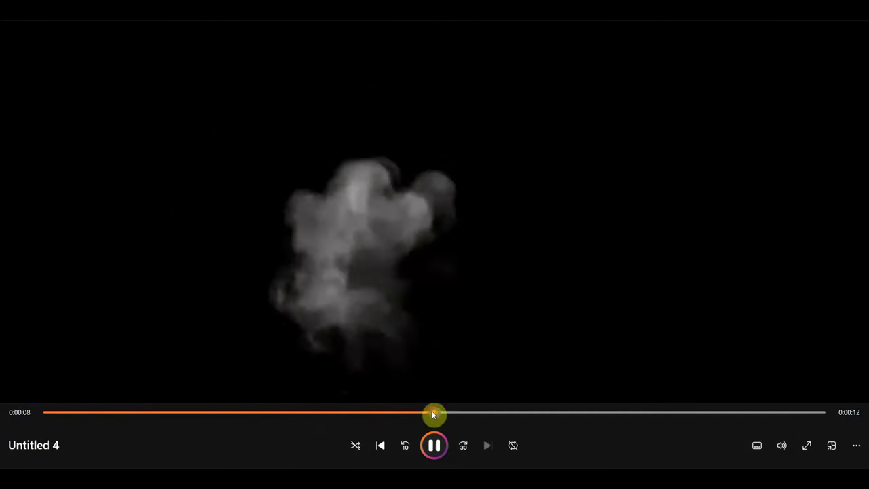
left_click(522, 412)
left_click(591, 412)
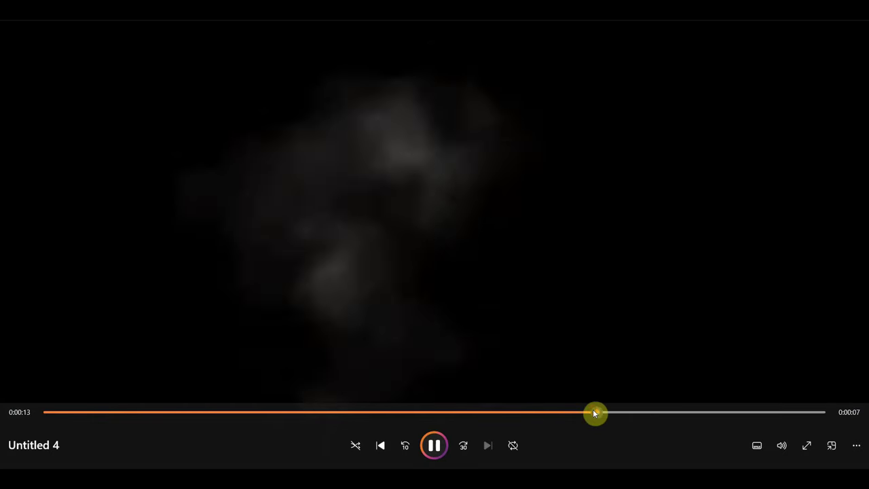
left_click(716, 412)
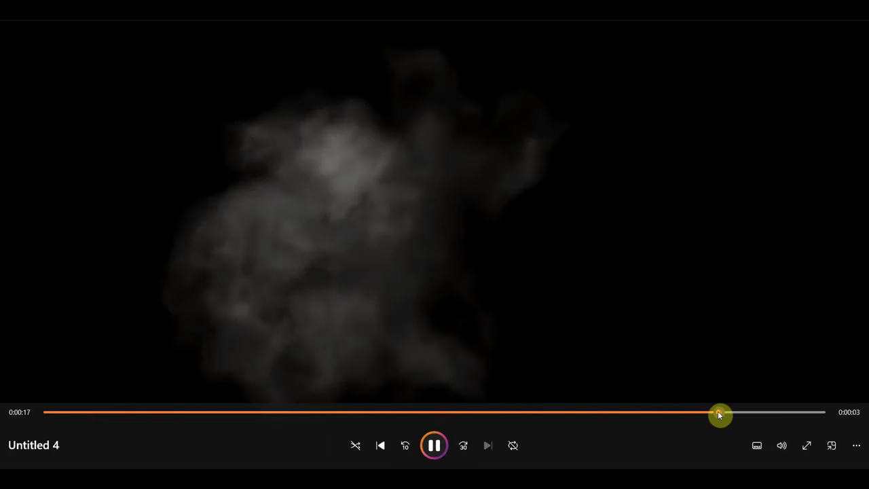
left_click(857, 18)
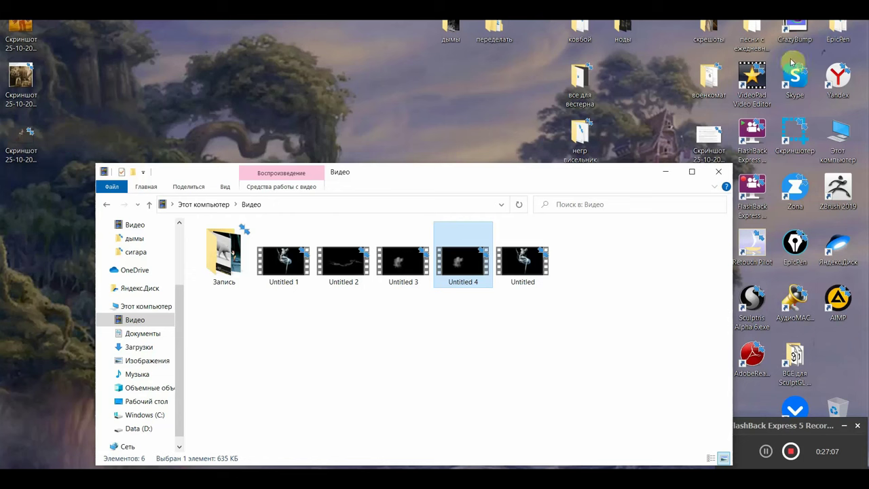
Close the Видео folder window and orbit the Blender view around the seated cowboy.
left_click(724, 172)
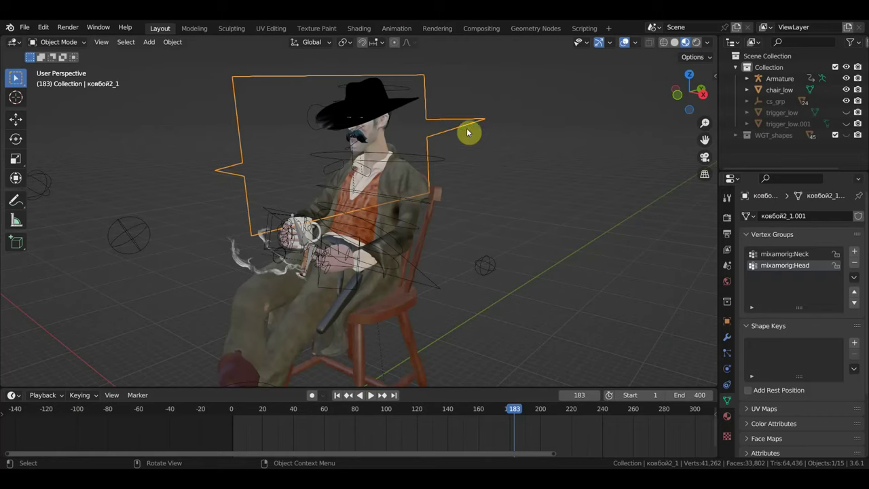
middle_click_drag(479, 164, 467, 165)
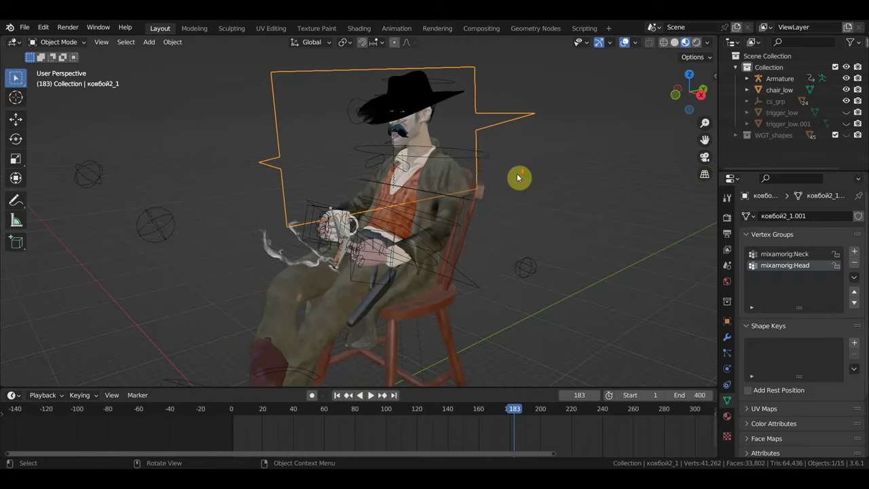
In Shading, move the movie Image Texture node to the lower left.
scroll(517, 183, "down", 2)
left_click(364, 30)
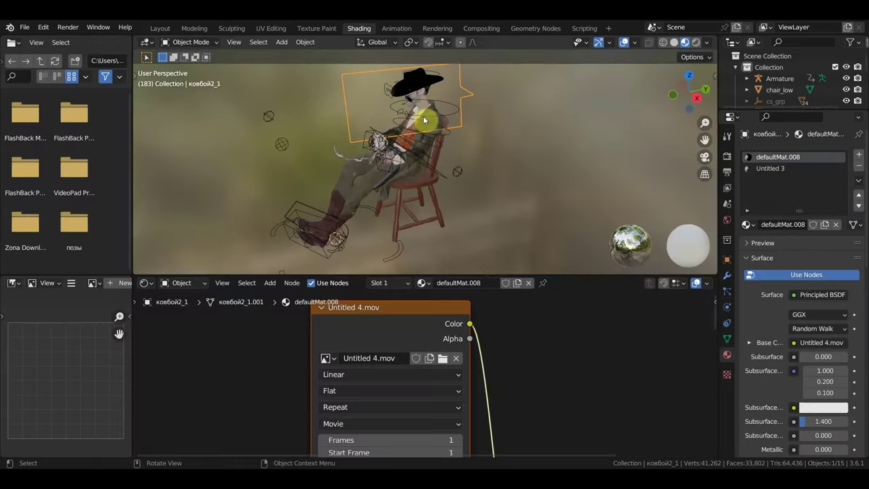
scroll(550, 405, "down", 3)
scroll(545, 411, "down", 2)
scroll(532, 339, "down", 1)
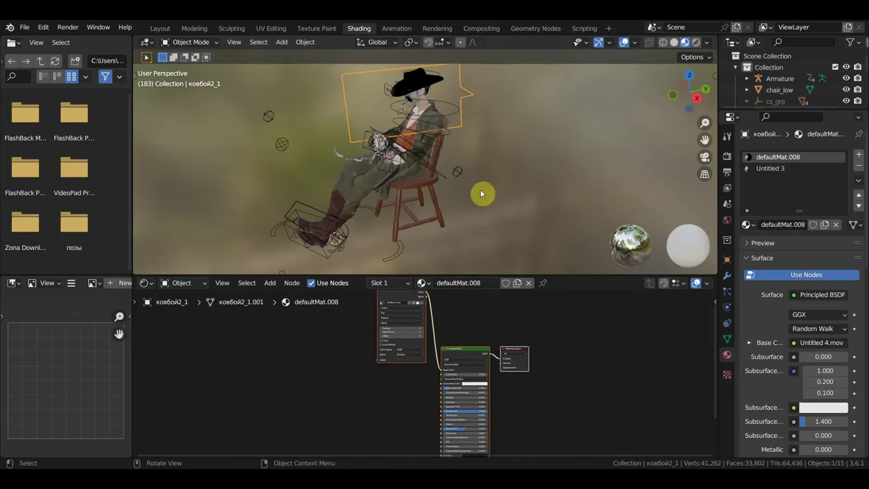
scroll(452, 322, "down", 1)
scroll(431, 320, "down", 1)
left_click(419, 316)
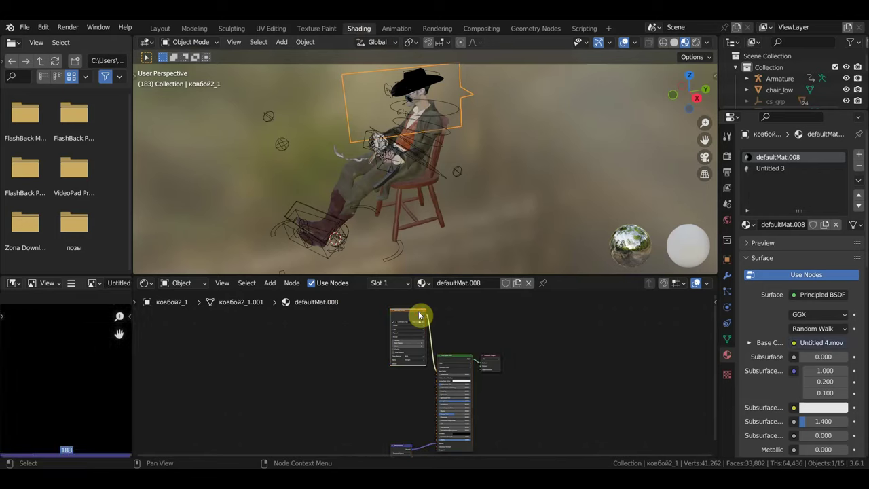
key("g")
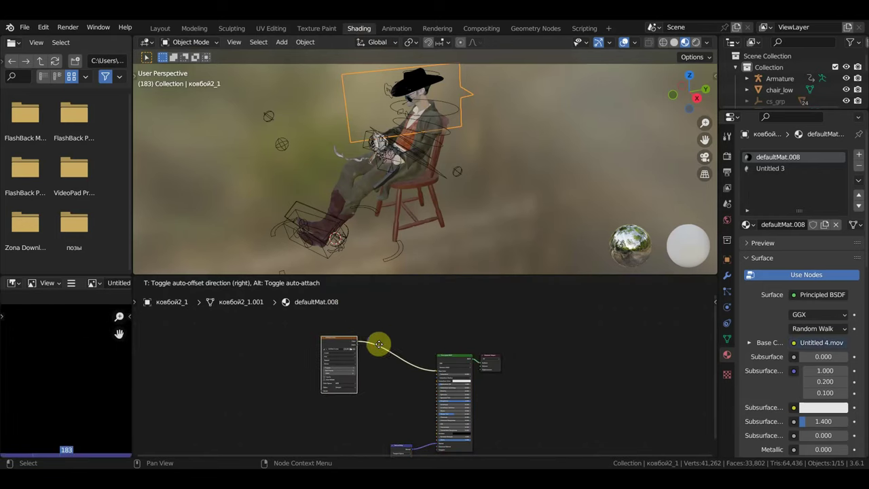
left_click(378, 345)
Delete the Principled BSDF and Material Output nodes, undo it, and return to Layout.
scroll(469, 397, "down", 1)
middle_click_drag(504, 407, 508, 384)
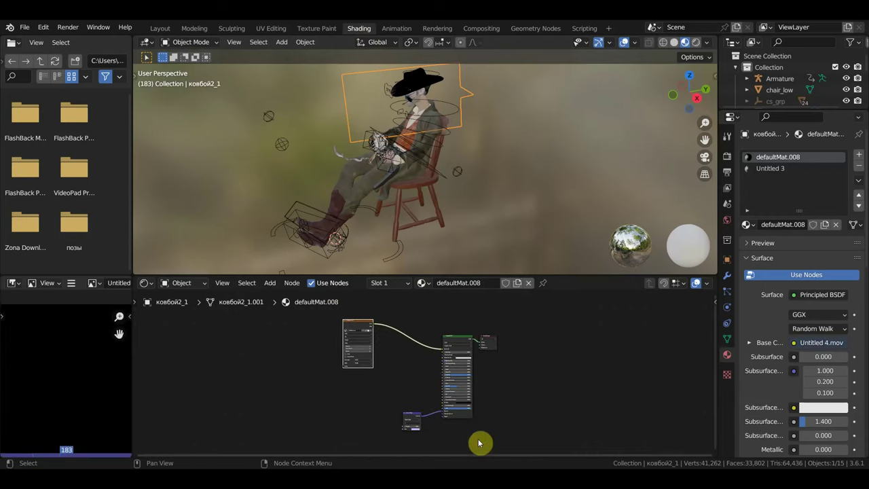
left_click_drag(479, 442, 394, 320)
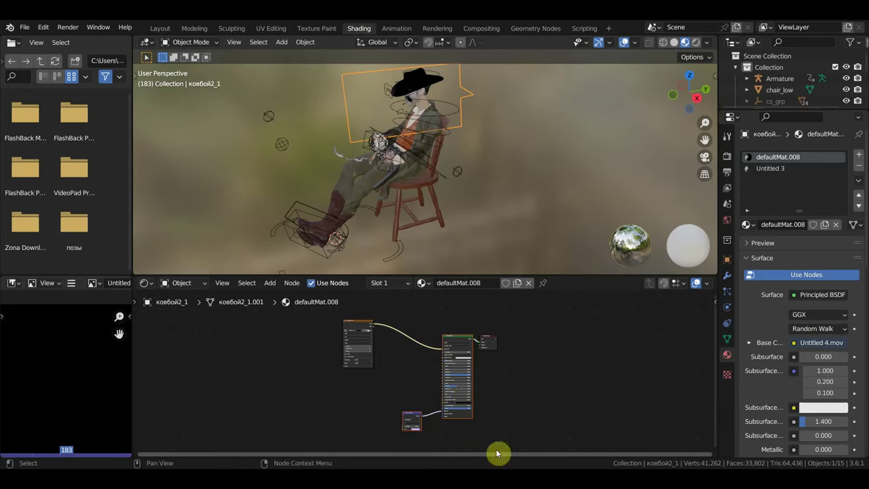
left_click_drag(524, 434, 399, 321)
key("x")
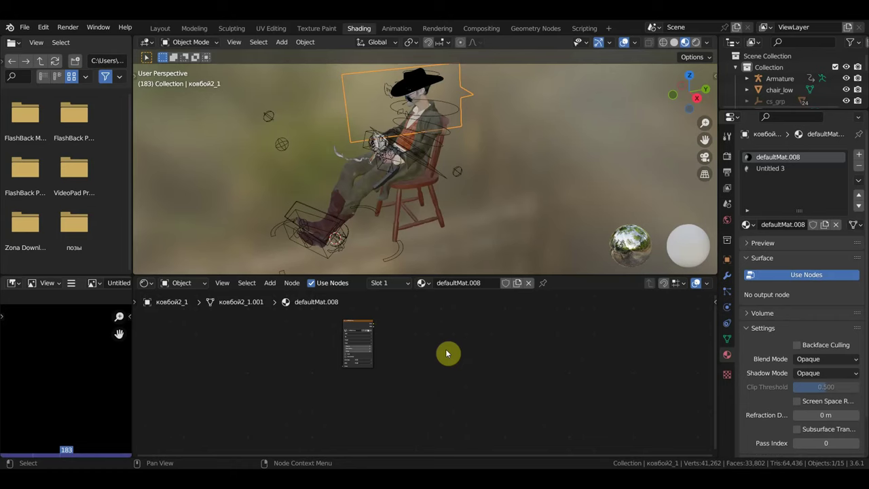
key("ctrl+z")
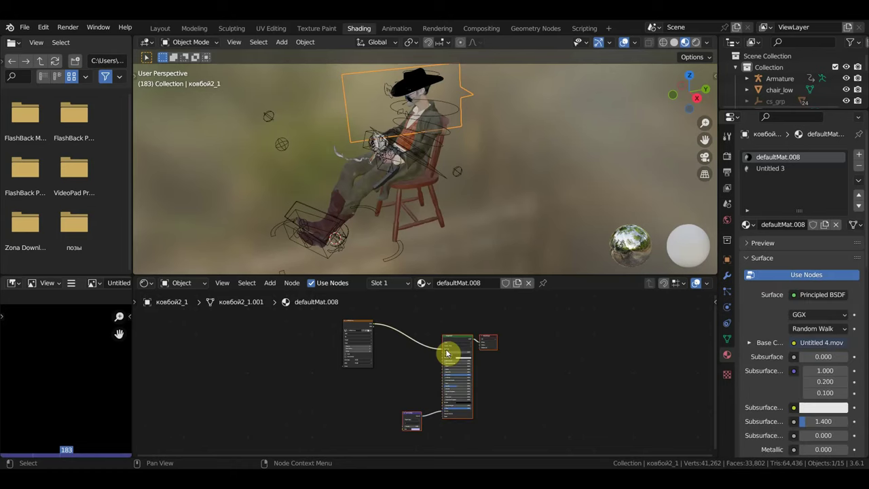
scroll(493, 270, "down", 2)
scroll(500, 201, "down", 2)
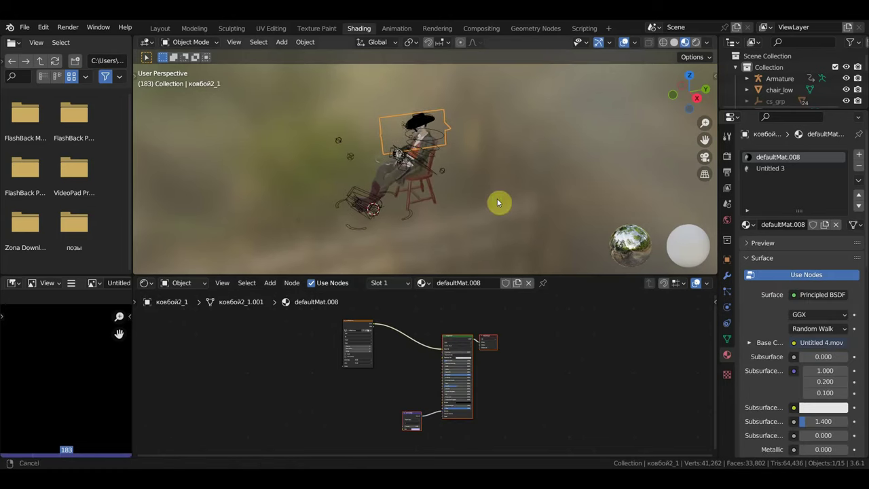
scroll(500, 202, "down", 1)
left_click(161, 29)
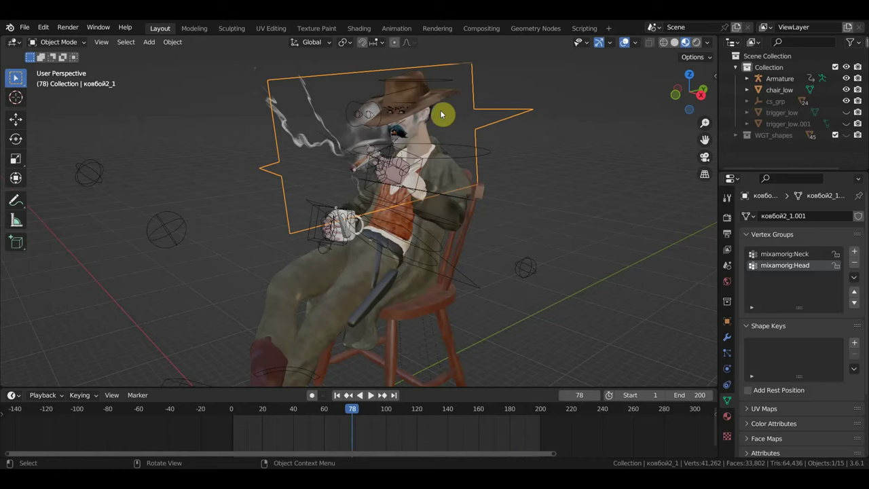
Select the ковбой2_1 cowboy mesh and enter Edit Mode.
left_click(328, 89)
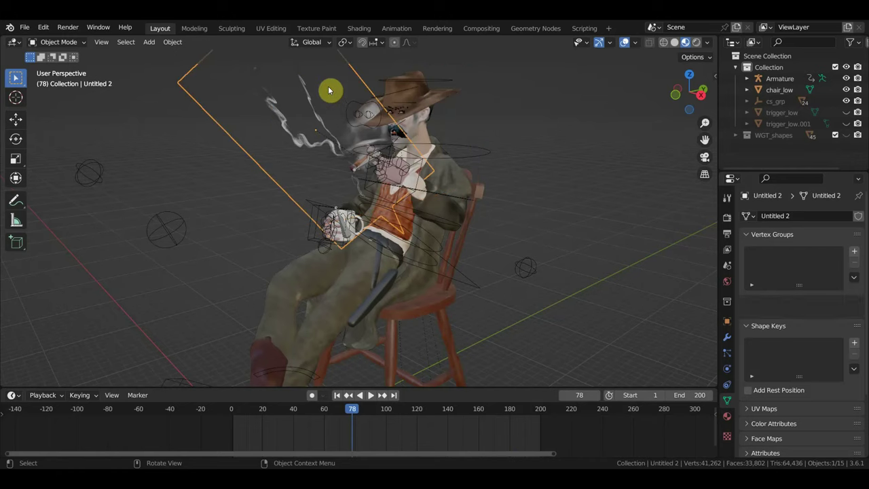
left_click(491, 99)
left_click(472, 119)
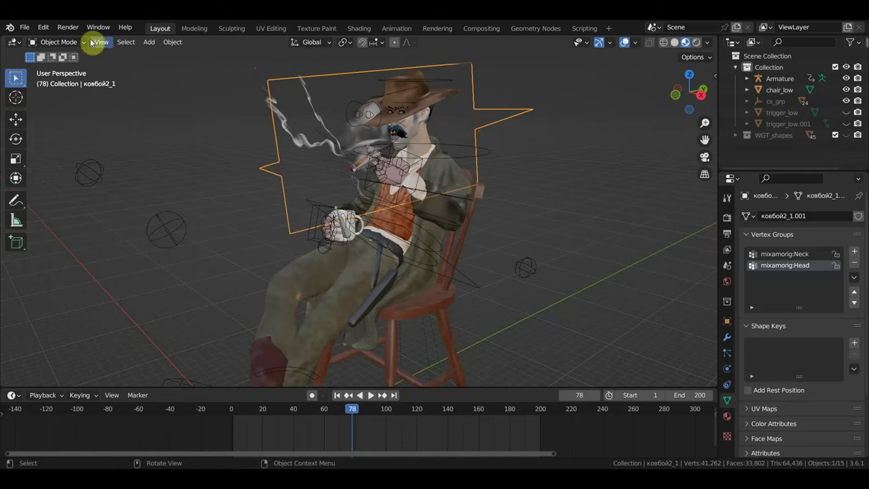
left_click(65, 43)
left_click(68, 64)
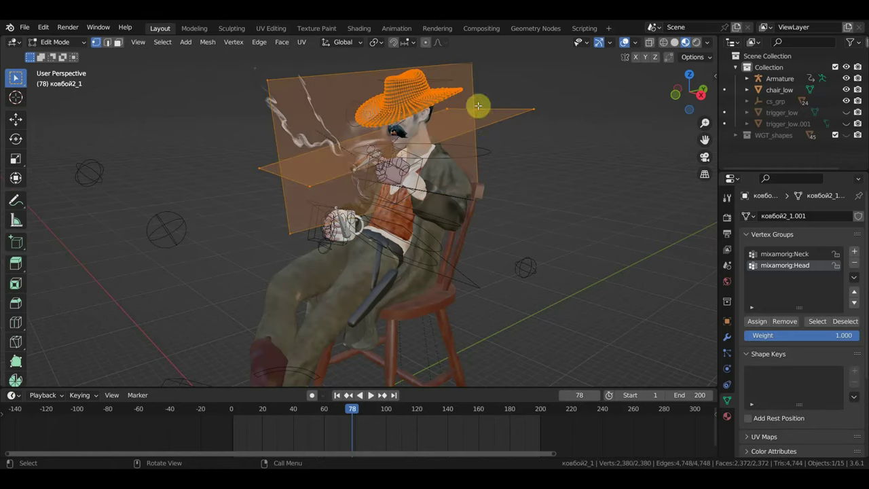
Delete the horizontal and vertical head planes' vertices, then return to Object Mode.
key("alt+a")
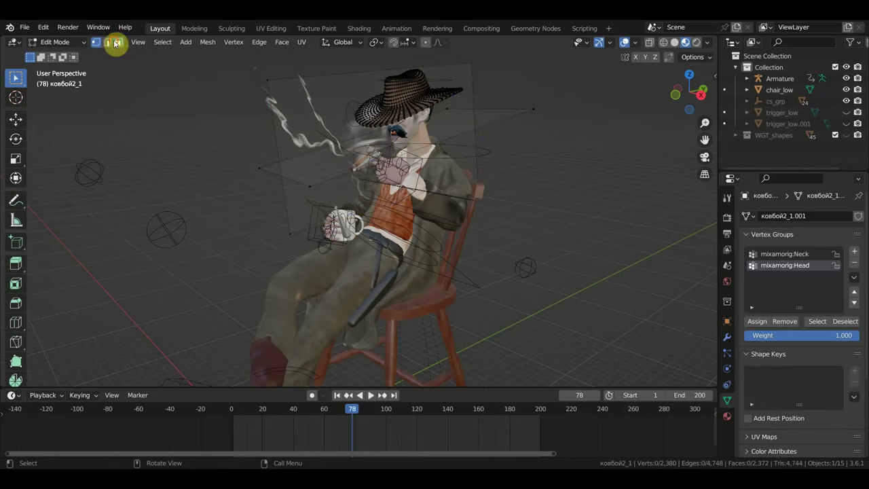
left_click(117, 42)
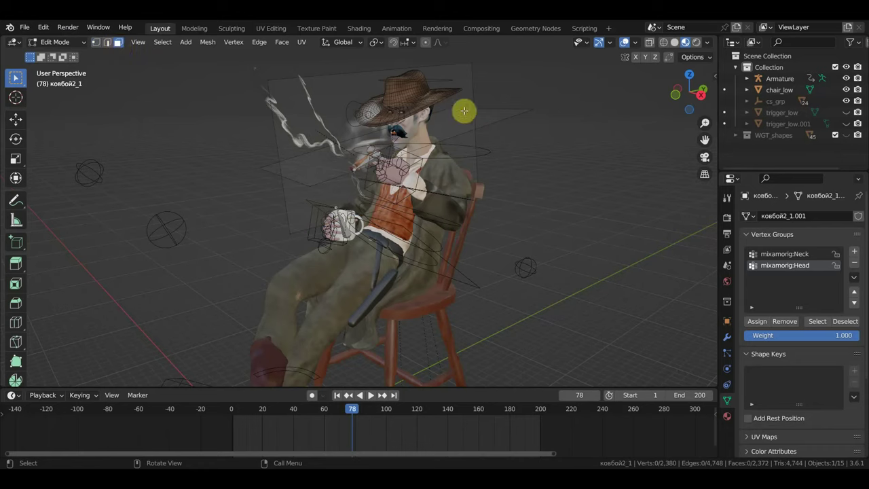
key("l")
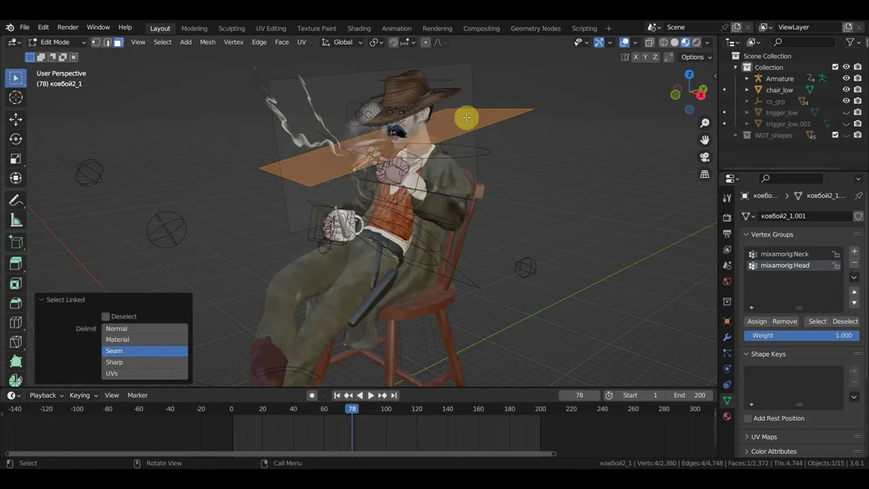
key("l")
key("x")
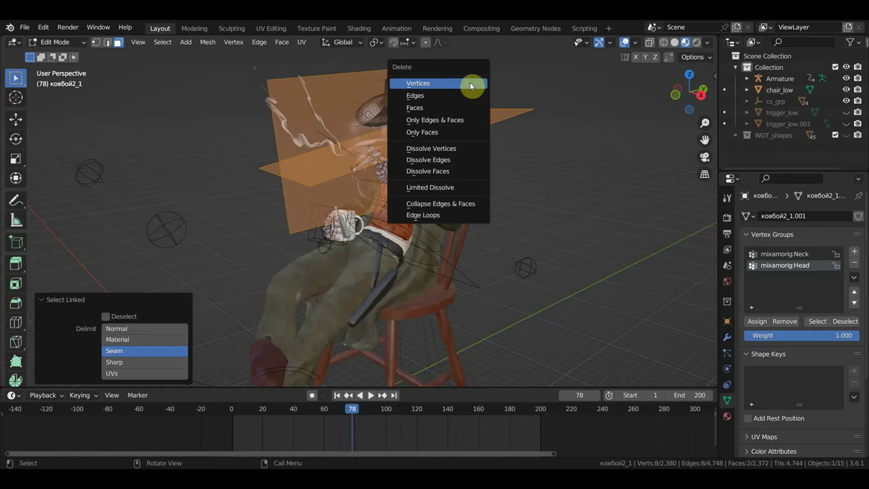
left_click(473, 83)
left_click(74, 45)
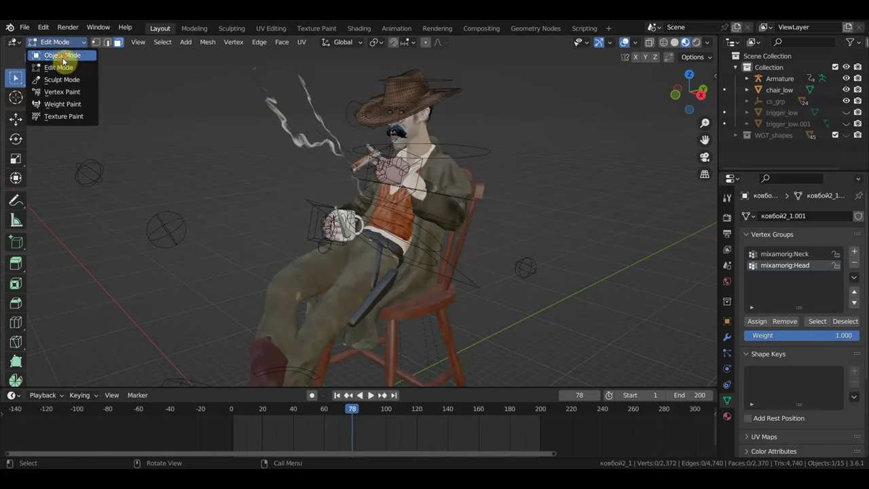
left_click(61, 54)
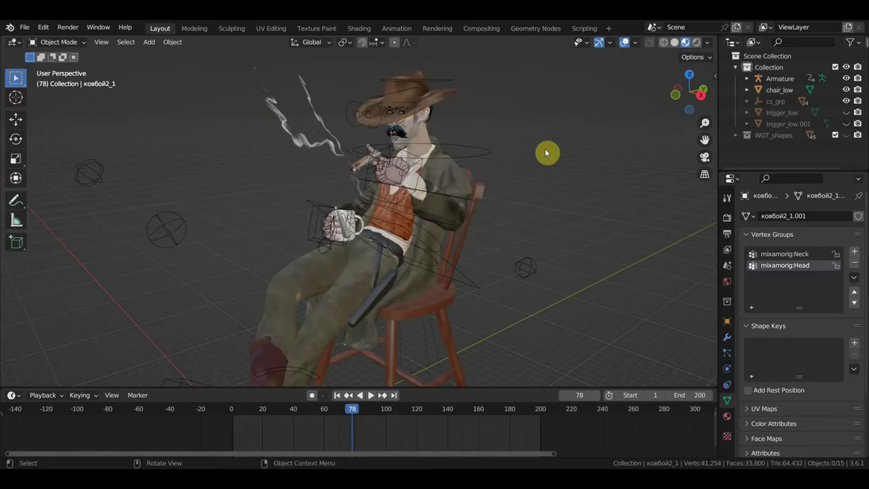
Import Untitled 4.mov from the Videos folder as an image plane.
scroll(329, 173, "down", 2)
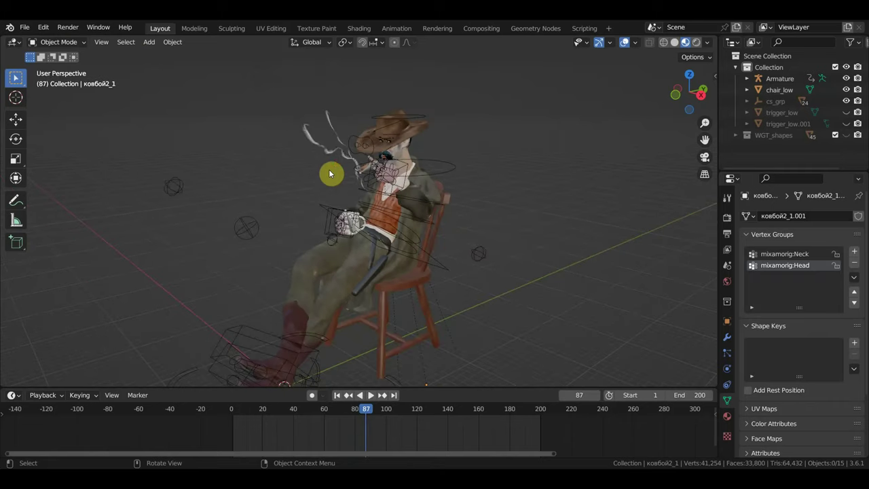
left_click(24, 27)
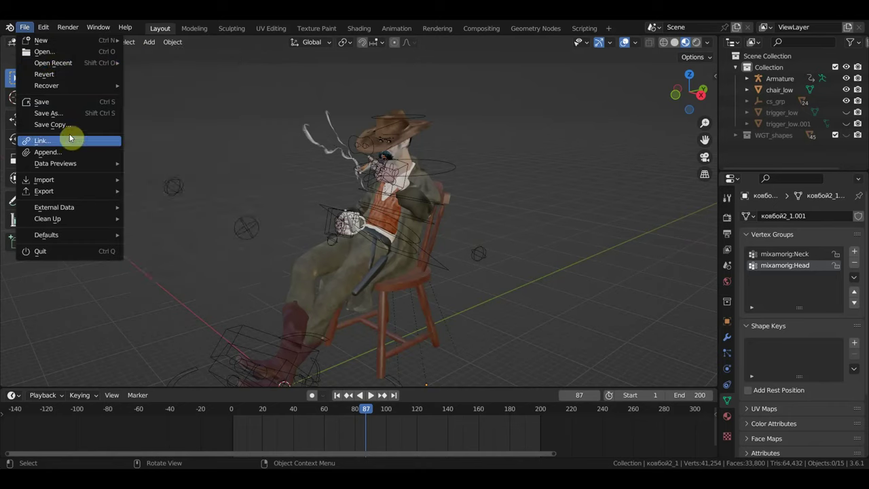
left_click(148, 42)
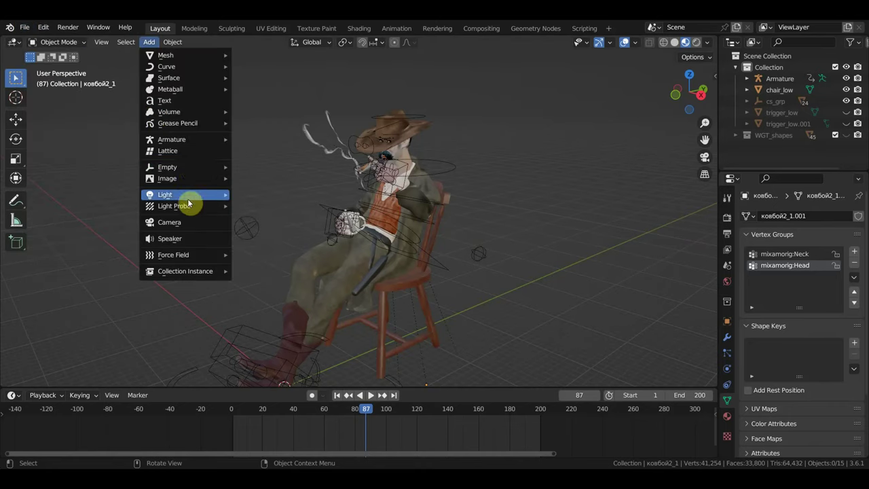
mouse_move(167, 178)
left_click(289, 200)
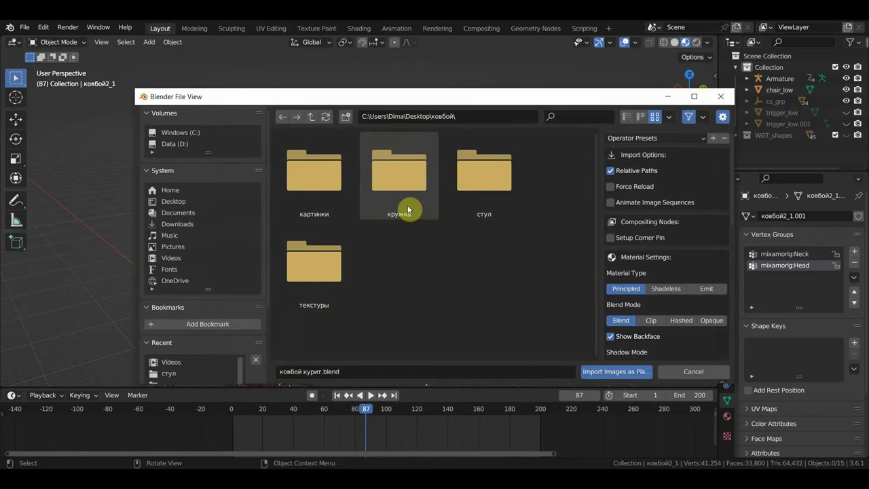
left_click(178, 202)
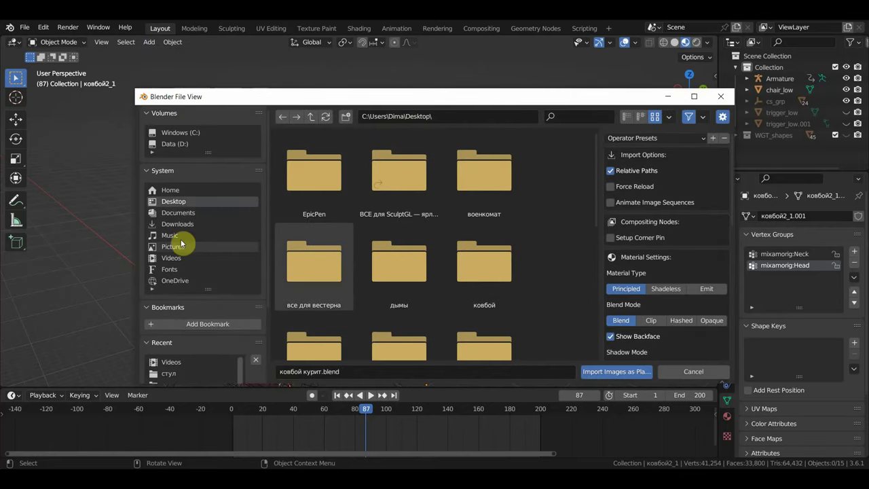
left_click(171, 257)
left_click(481, 269)
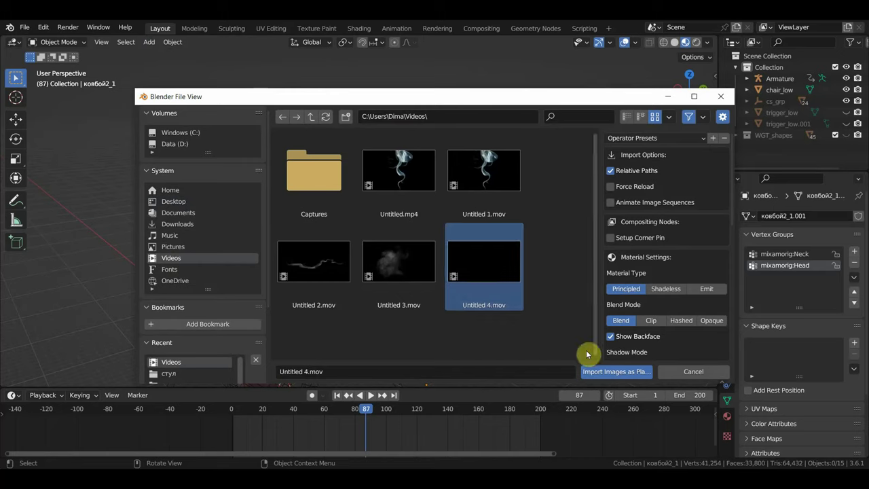
left_click(613, 371)
Scale the Untitled 4 image plane to -6.520 beneath the chair.
scroll(484, 293, "down", 3)
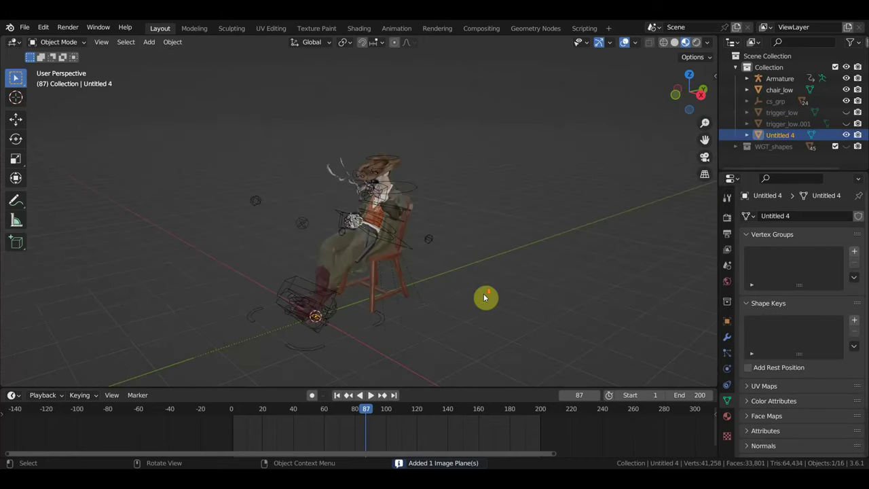
key("s")
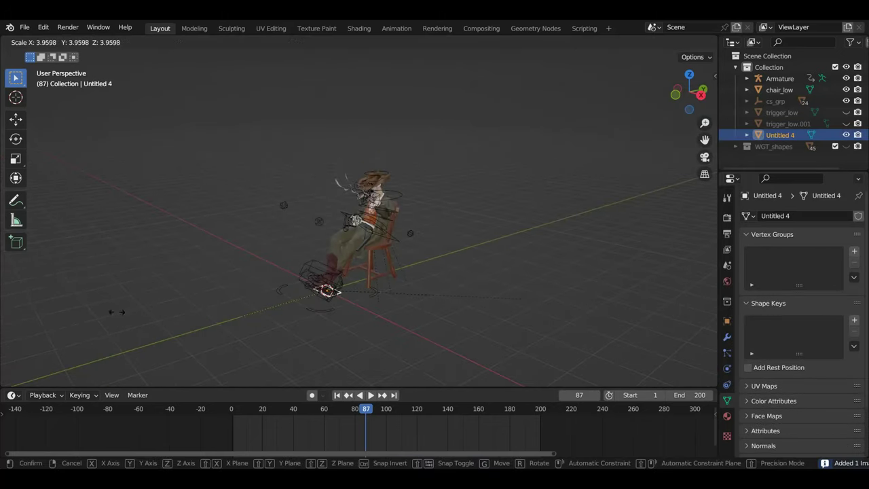
left_click(368, 320)
key("s")
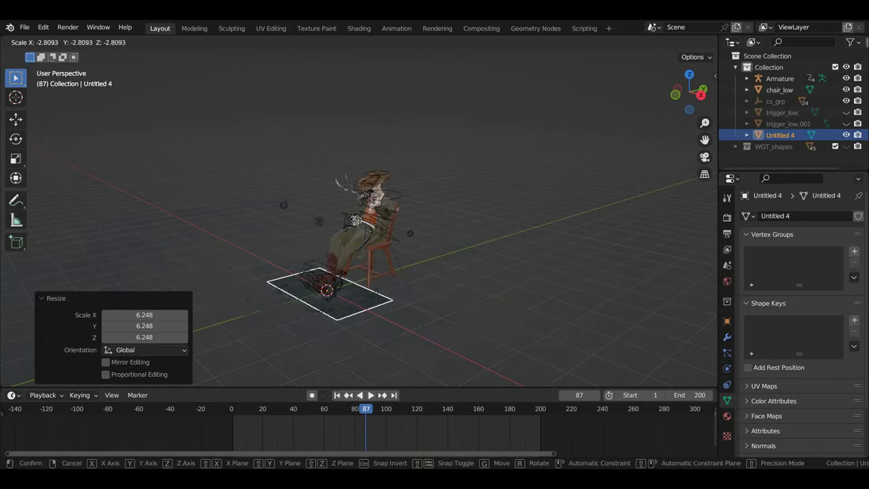
left_click(381, 282)
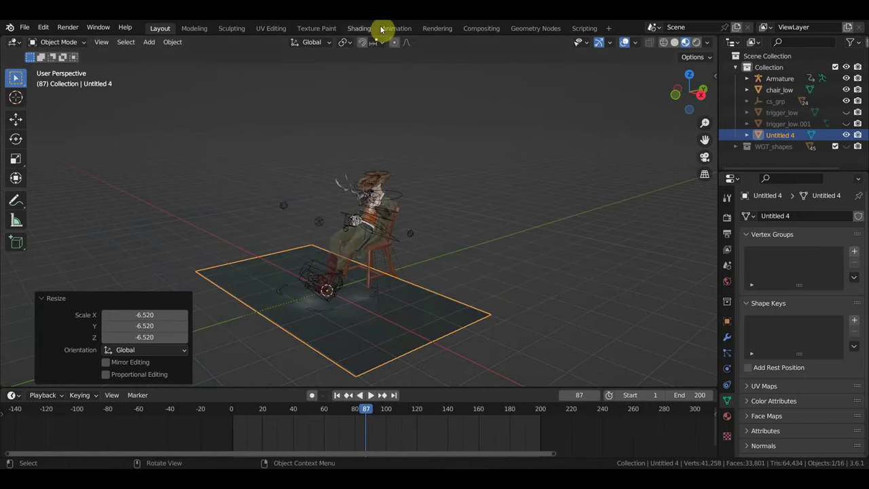
left_click(359, 28)
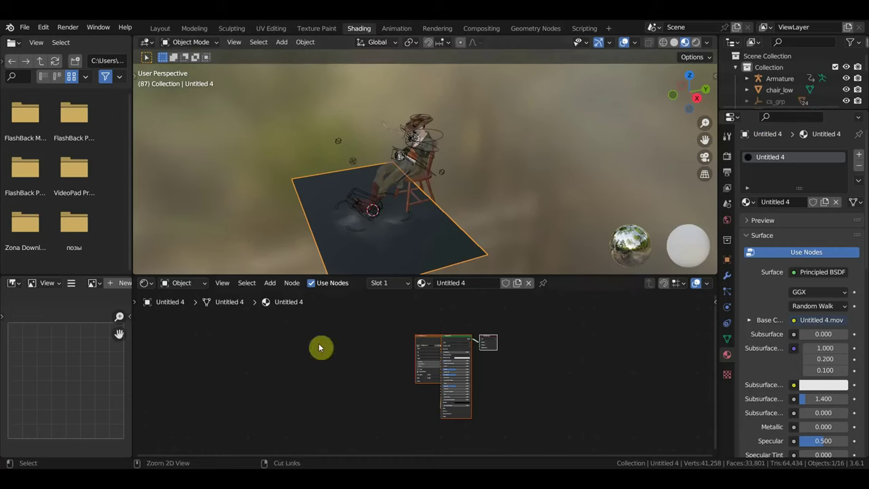
Paste the copied shader setup and delete the extra Principled BSDF and Material Output.
key("ctrl+t")
scroll(365, 391, "up", 1)
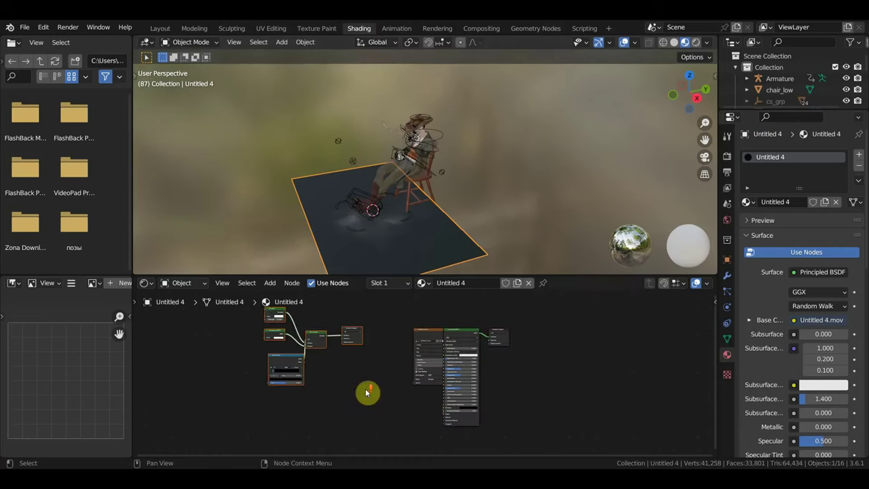
middle_click_drag(364, 392, 407, 411)
left_click_drag(578, 447, 528, 341)
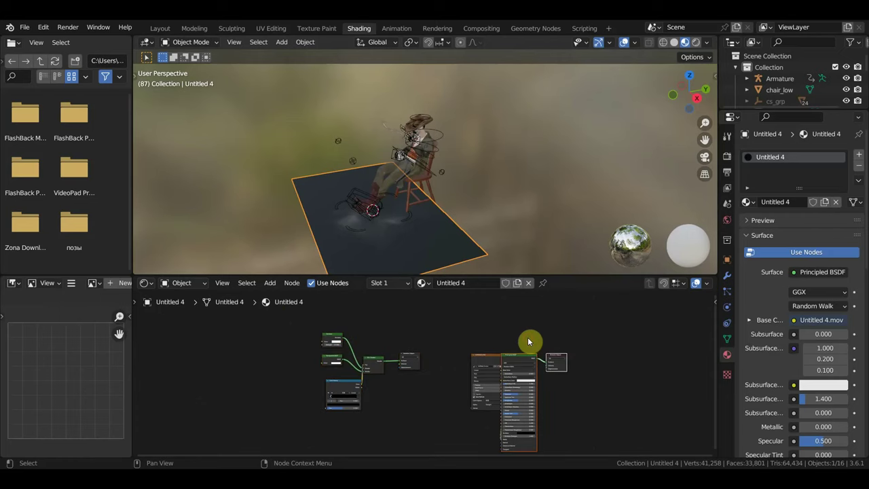
key("x")
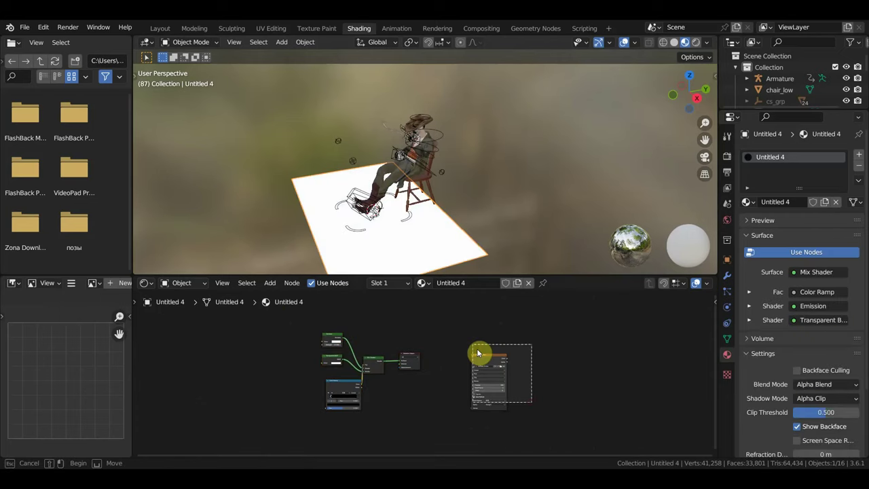
Move the image node far left and link its Color to the Emission colour.
left_click_drag(502, 366, 291, 357)
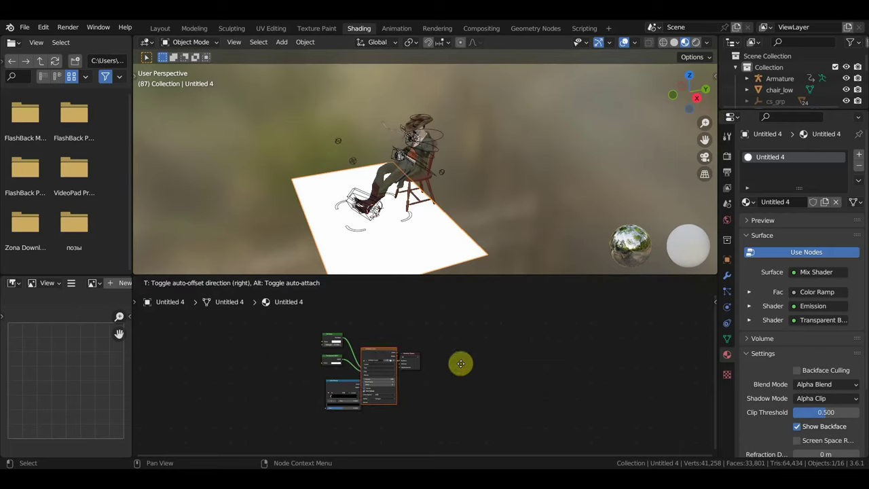
scroll(291, 357, "up", 2)
middle_click_drag(290, 358, 488, 359)
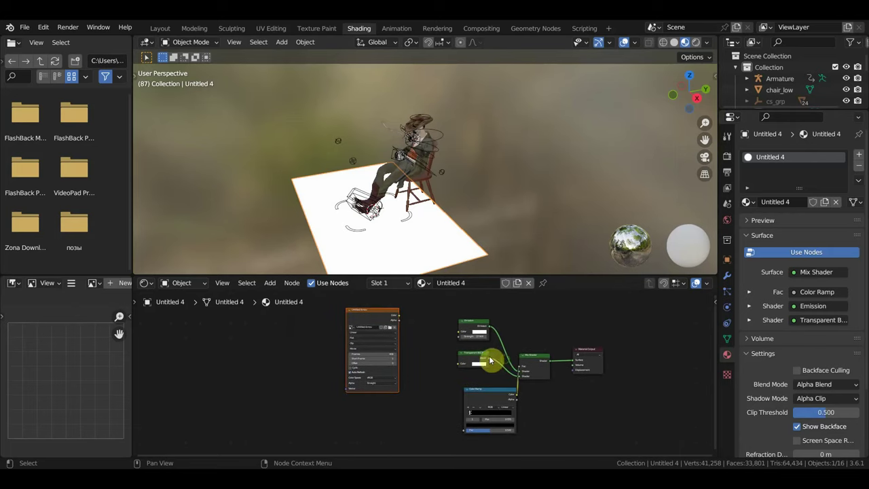
left_click_drag(401, 318, 460, 335)
left_click_drag(398, 319, 466, 429)
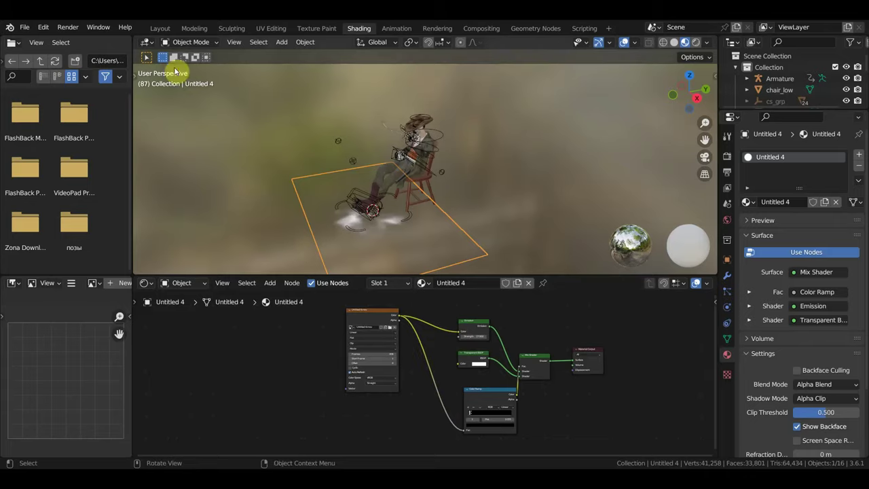
left_click(166, 30)
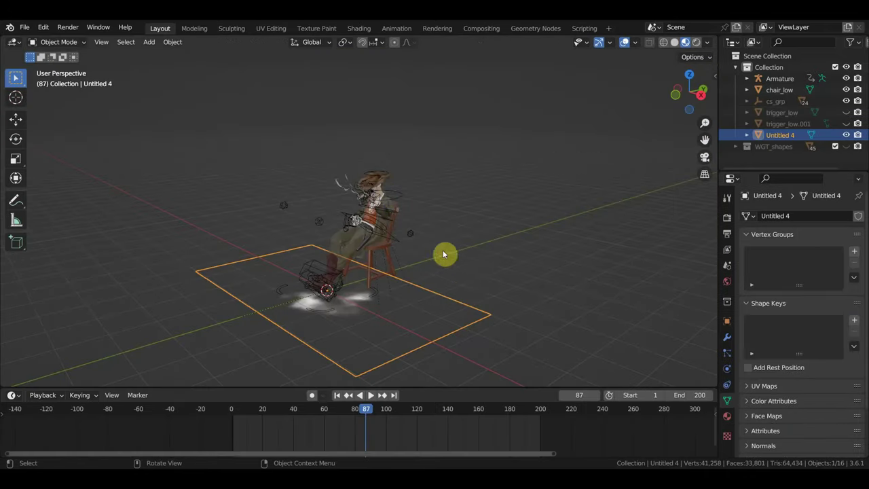
Shrink the smoke plane to 0.226 and rotate it about 90 degrees from top view.
key("space")
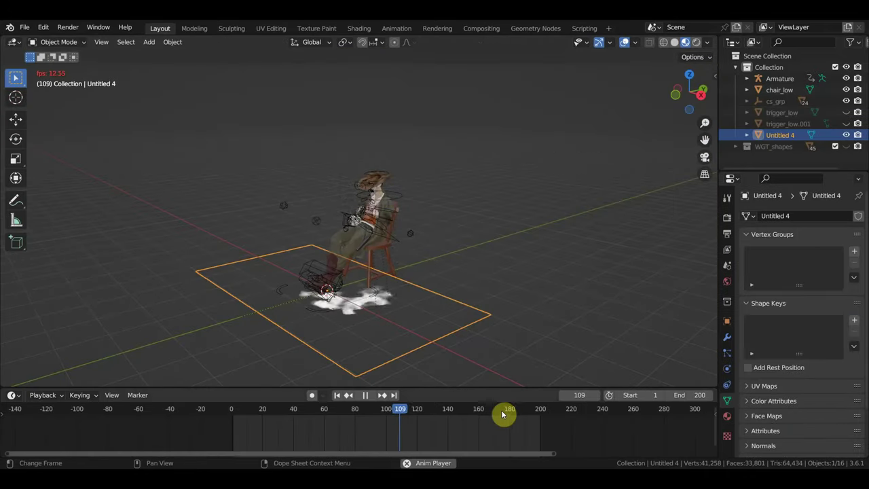
key("space")
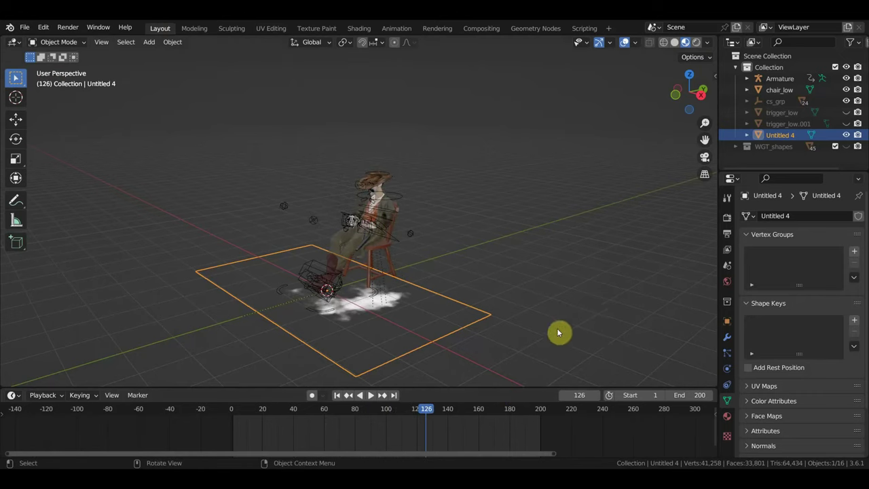
key("s")
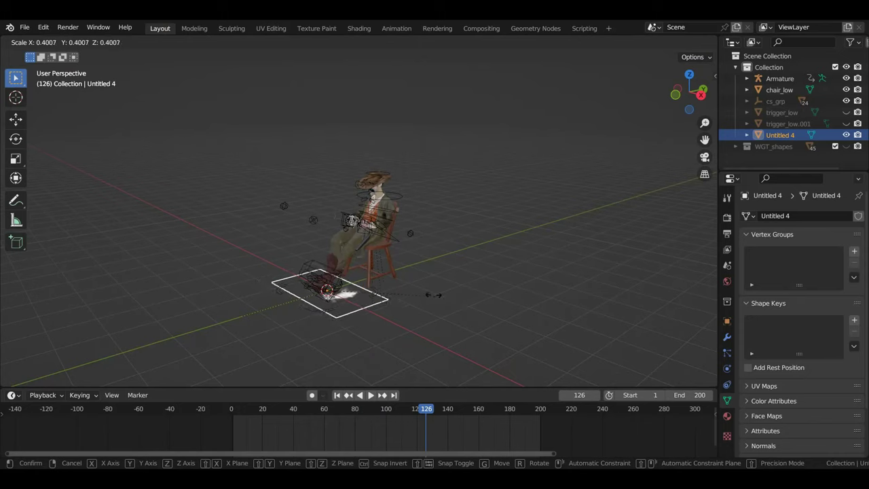
left_click(388, 285)
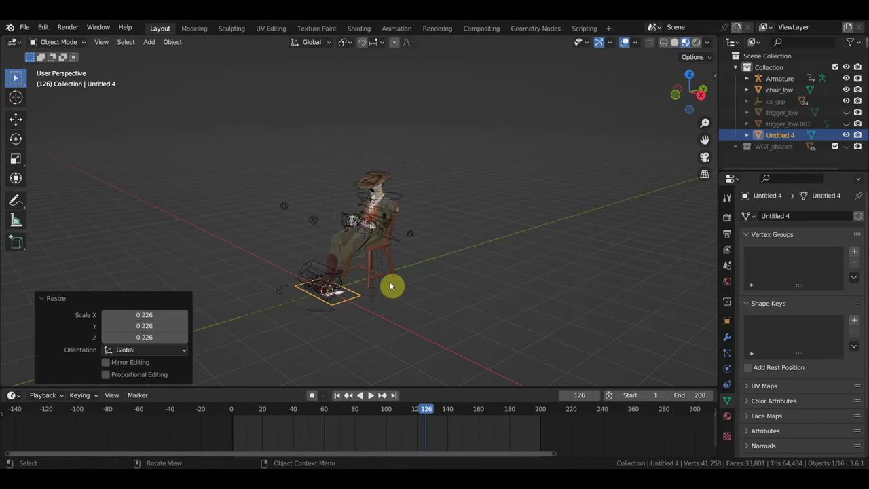
key("KP_7")
key("r")
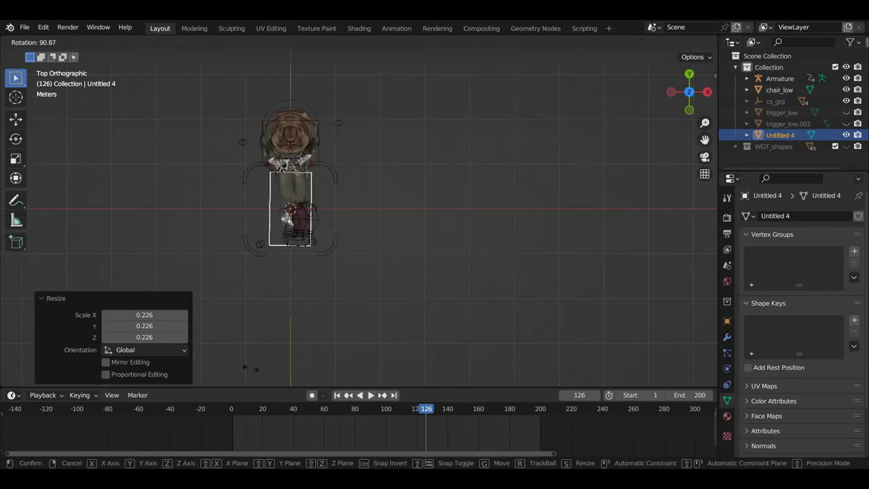
left_click(246, 367)
mouse_move(370, 351)
middle_mouse_down()
mouse_move(397, 306)
mouse_move(420, 313)
mouse_move(444, 344)
middle_mouse_up()
Move the smoke plane, play to check it, and rewind to frame 0.
key("g")
left_click(383, 272)
key("space")
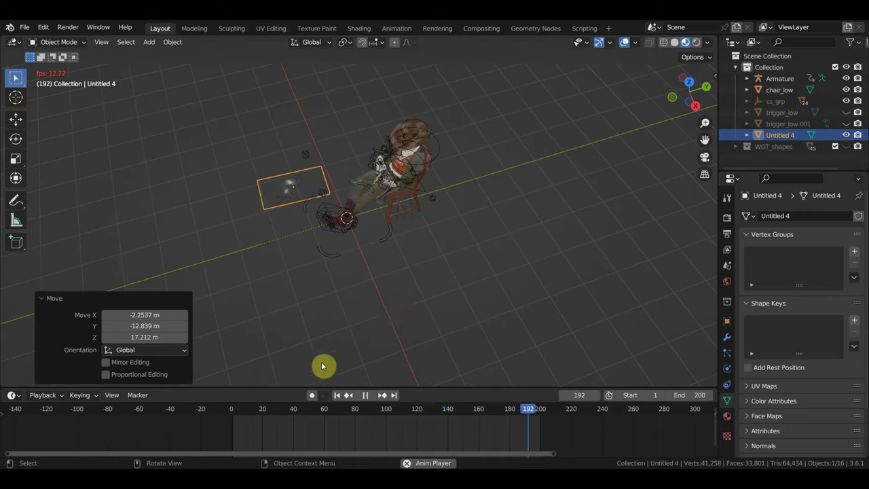
left_click(231, 413)
mouse_move(316, 363)
middle_mouse_down()
mouse_move(467, 263)
mouse_move(446, 261)
middle_mouse_up()
Rotate the plane 64.8° and place it by the cowboy's head.
key("r")
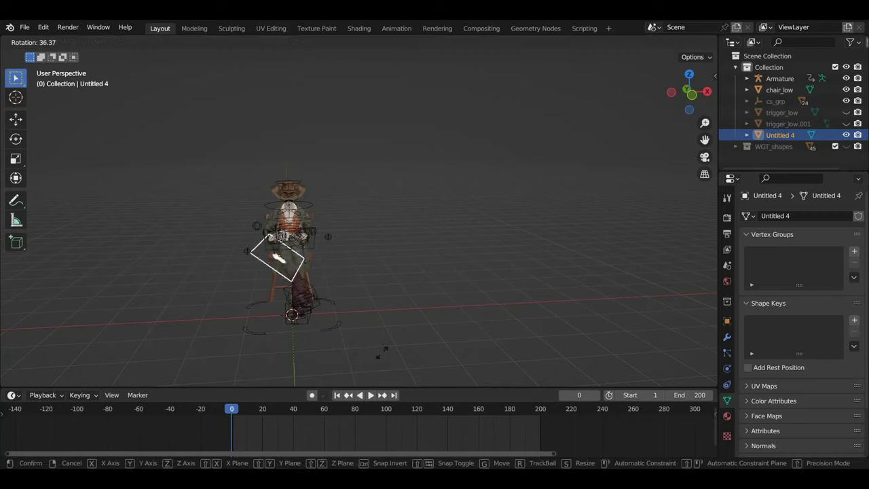
left_click(413, 321)
middle_click_drag(412, 321, 249, 324)
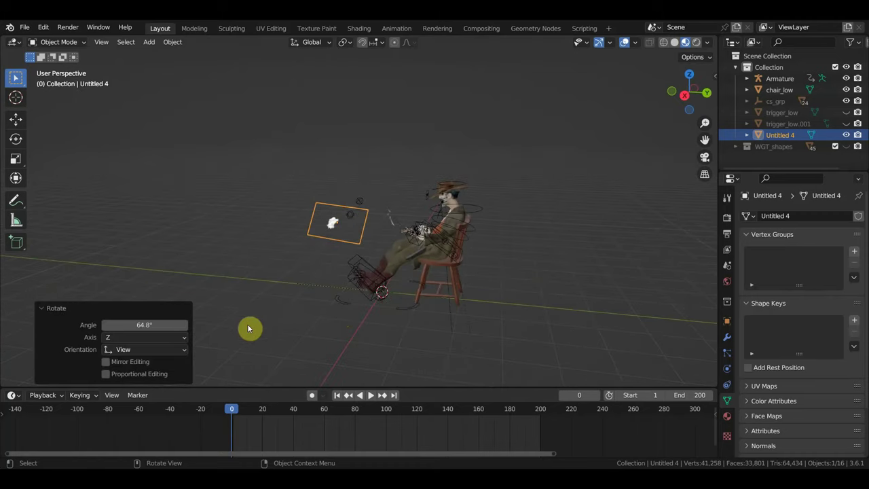
key("g")
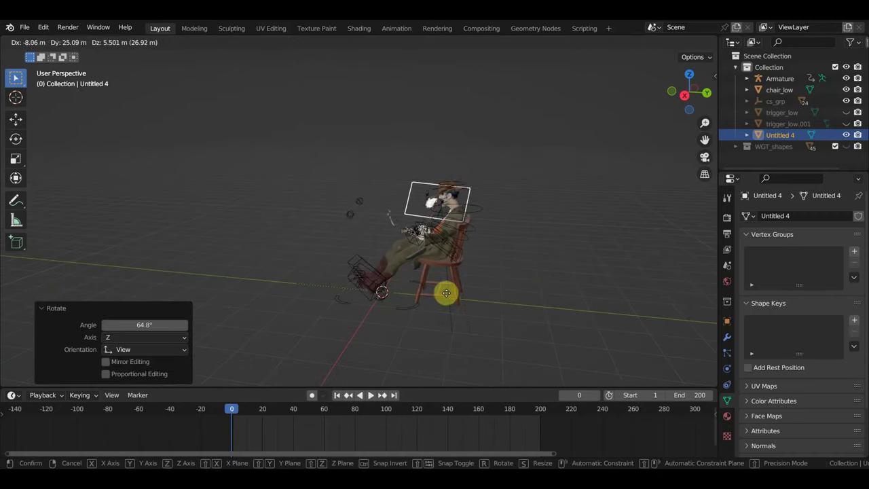
left_click(438, 292)
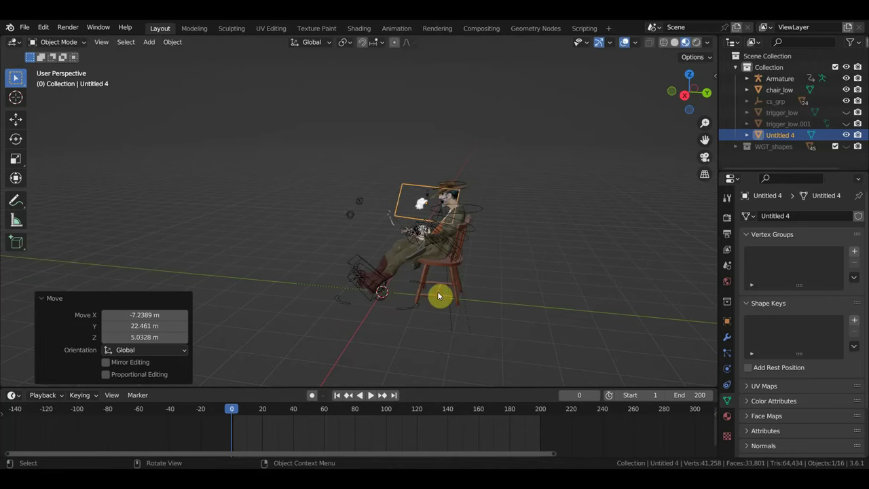
At frame 48, nudge the smoke plane next to the cowboy's mouth.
left_click_drag(233, 411, 304, 422)
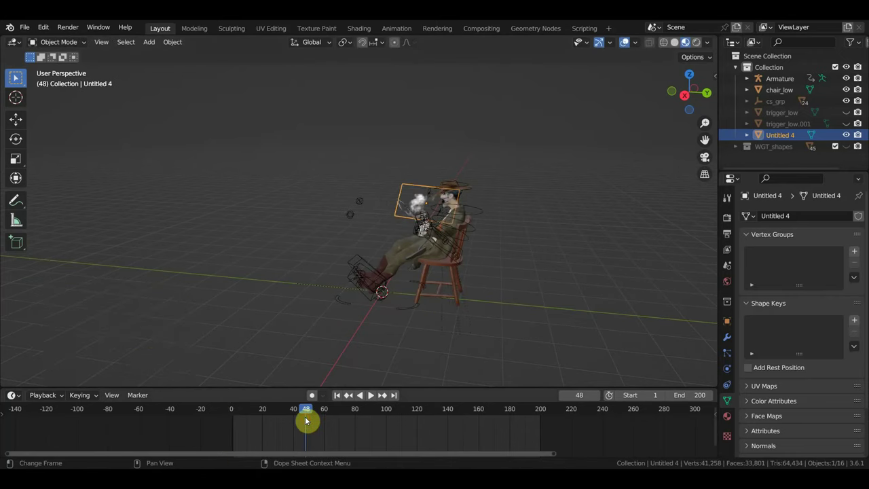
key("space")
scroll(417, 301, "up", 3)
scroll(494, 285, "up", 2)
key("g")
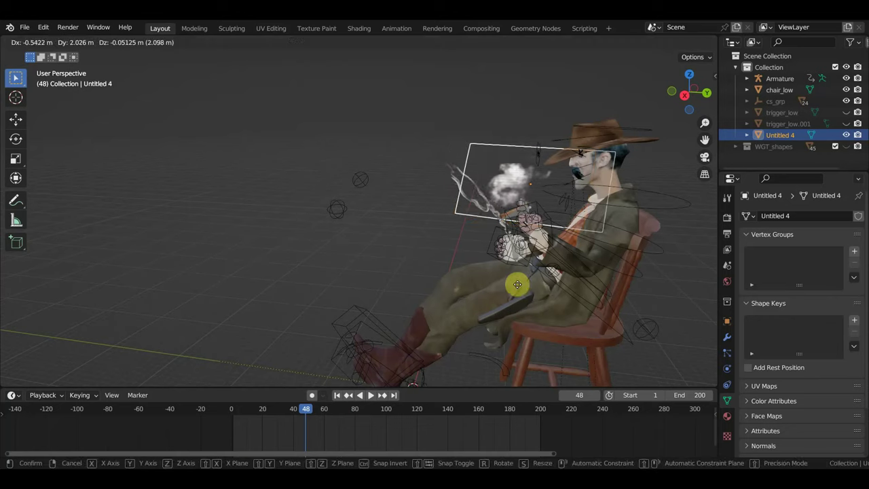
left_click(555, 281)
Replay the animation from the start and stop around frame 143 to check the smoke.
key("space")
key("shift+Left")
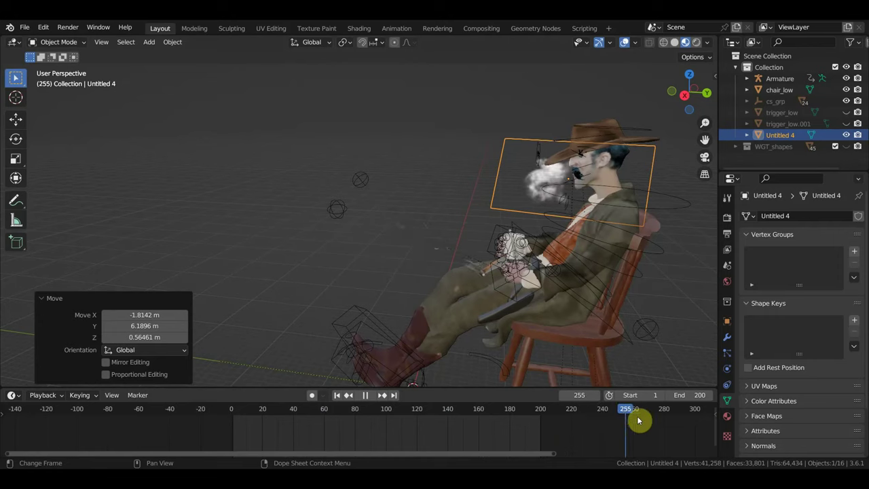
left_click_drag(655, 421, 448, 416)
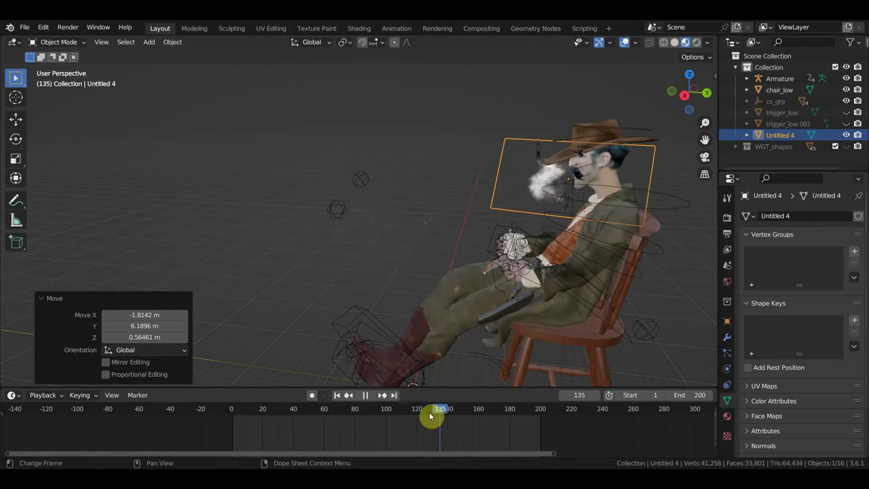
key("space")
mouse_move(442, 333)
middle_mouse_down()
mouse_move(481, 281)
mouse_move(265, 314)
middle_mouse_up()
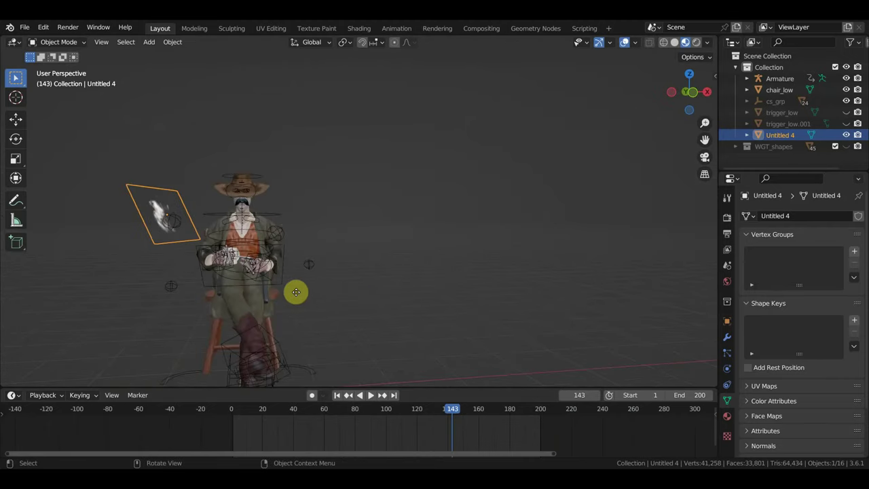
Move the plane to 11.157 m X, -2.1661 m Y, 1.8126 m Z, then add the cowboy to the selection.
key("g")
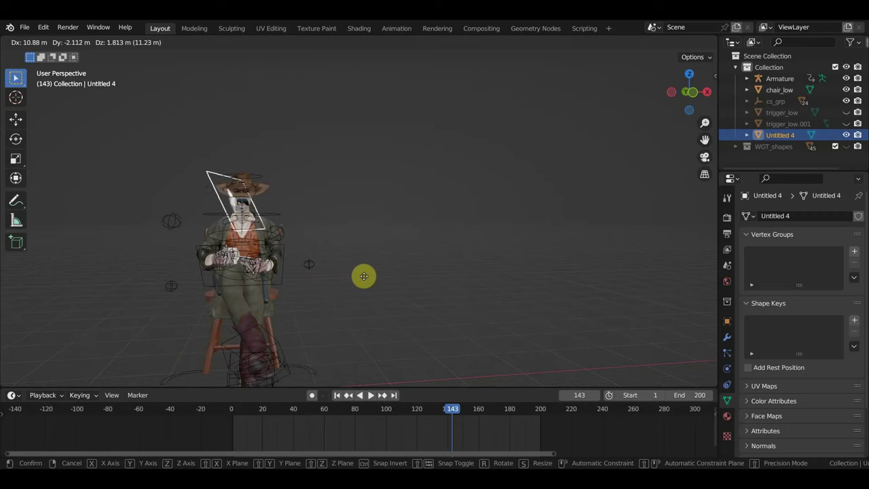
left_click(362, 275)
mouse_move(403, 285)
middle_mouse_down()
mouse_move(257, 291)
mouse_move(393, 290)
middle_mouse_up()
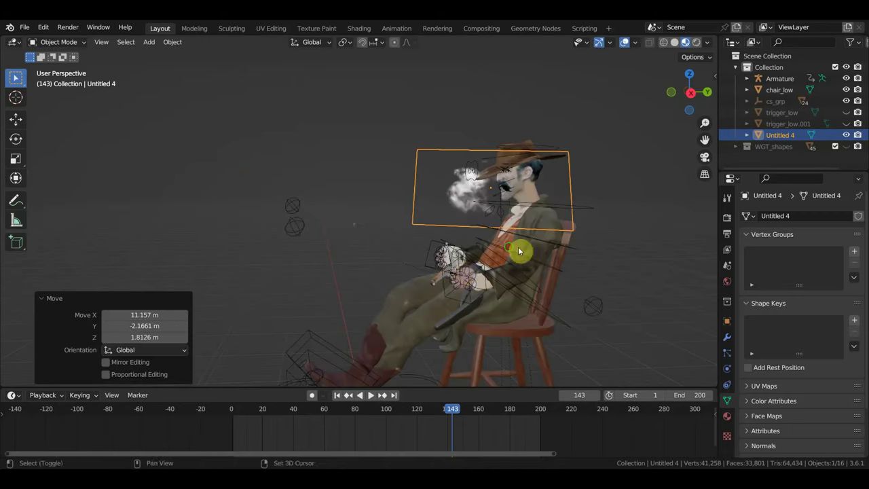
middle_click_drag(520, 248, 366, 253, "shift")
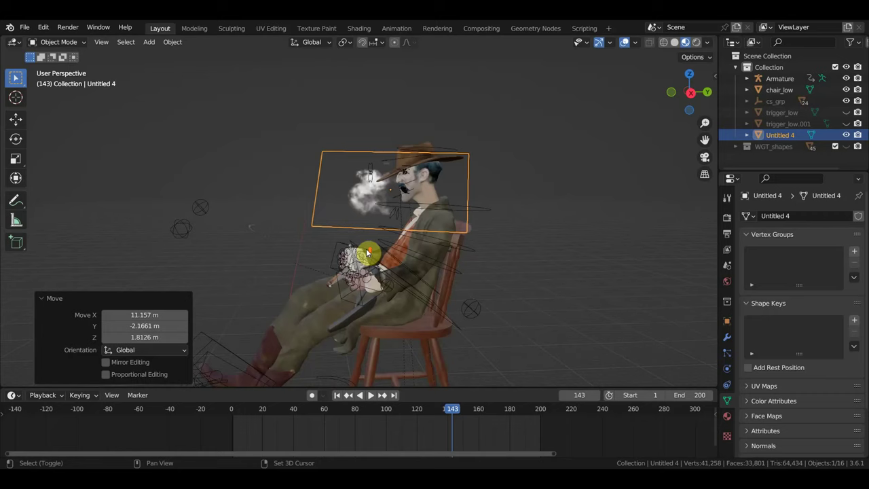
left_click(427, 142, "shift")
Parent the smoke plane to ковбой2_1 with Keep Transform and play the animation to test it.
key("ctrl+p")
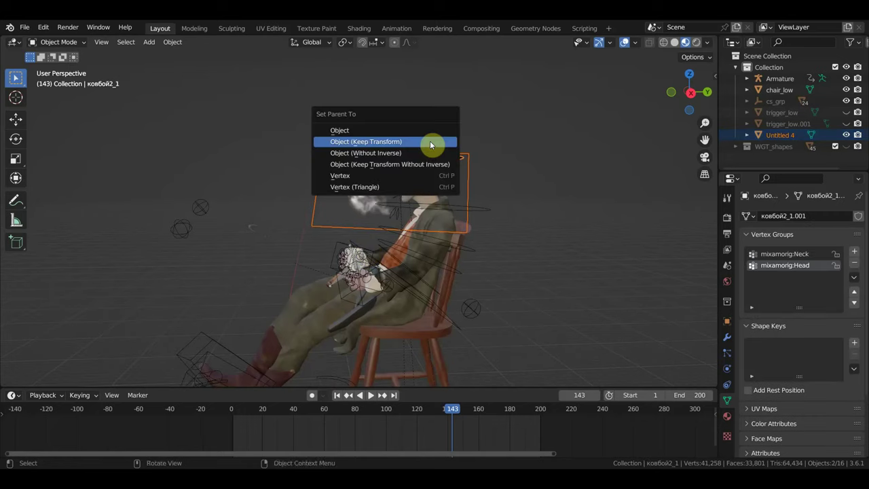
left_click(430, 141)
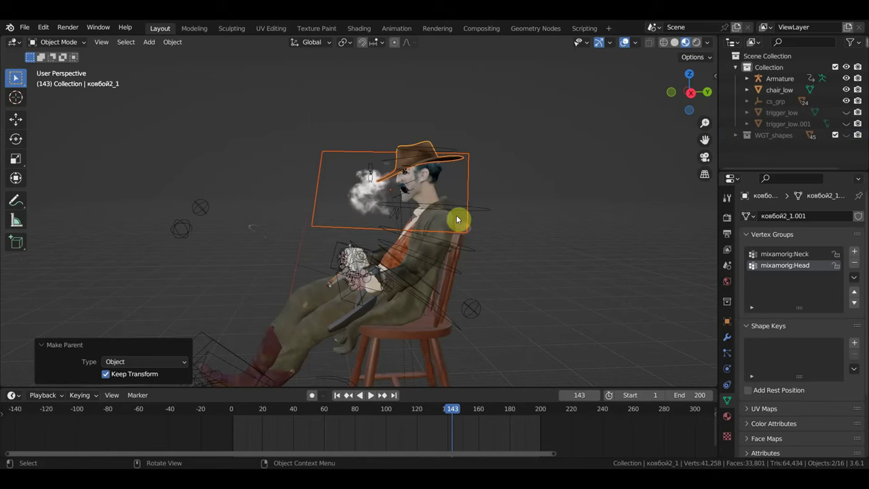
key("space")
key("space")
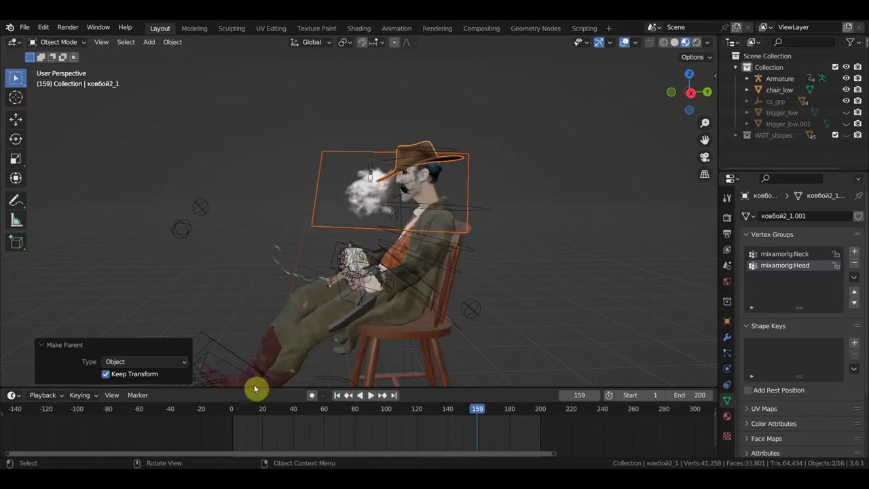
left_click(240, 407)
key("space")
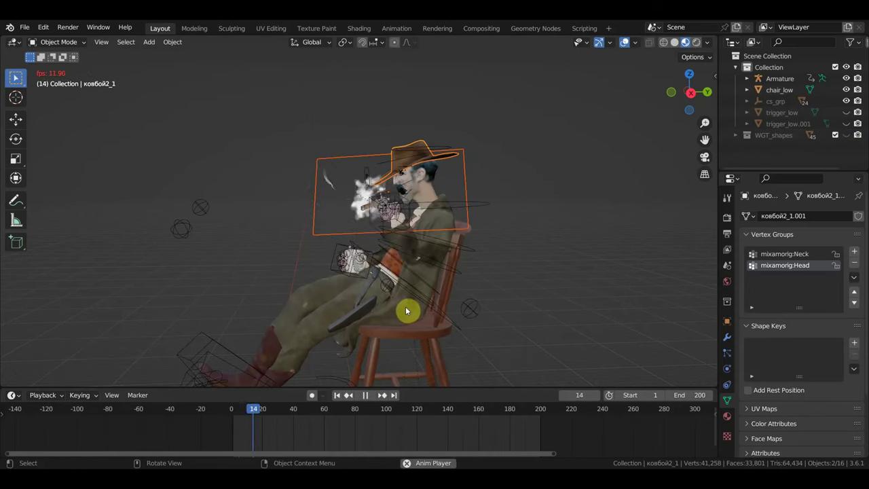
Stop playback at frame 57 and reselect the smoke plane Untitled 4.
scroll(408, 304, "up", 1)
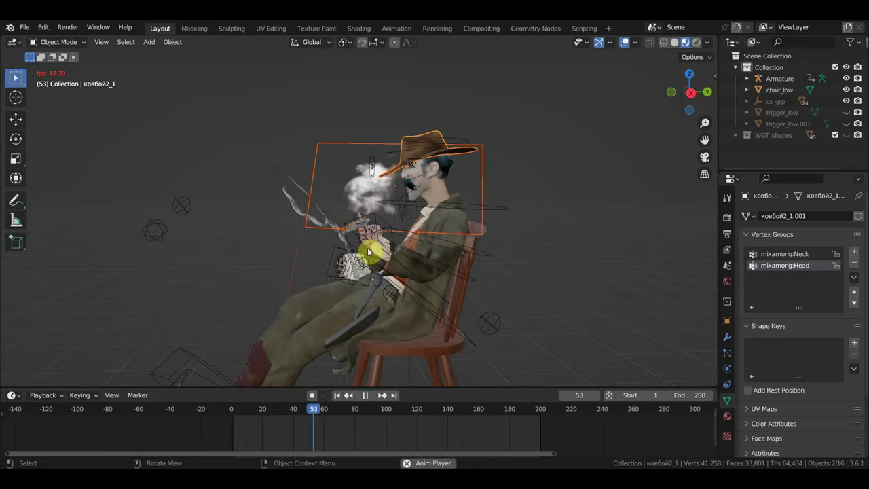
key("space")
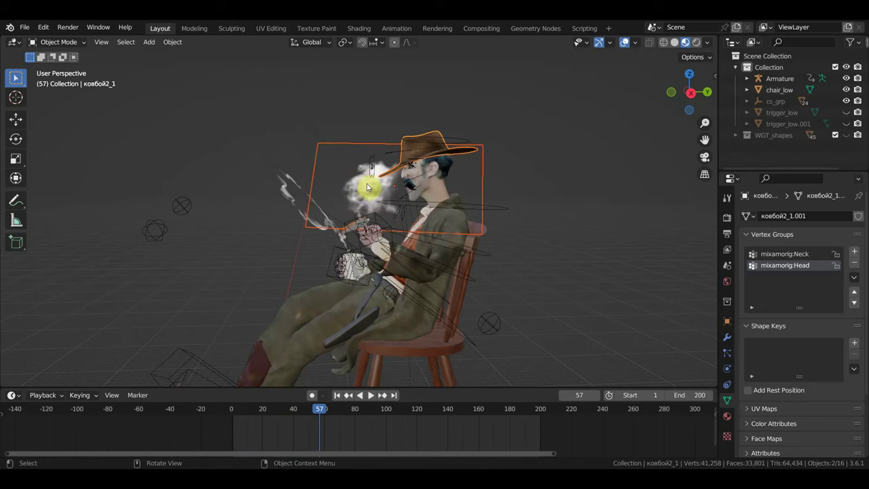
left_click(334, 167)
left_click(358, 151)
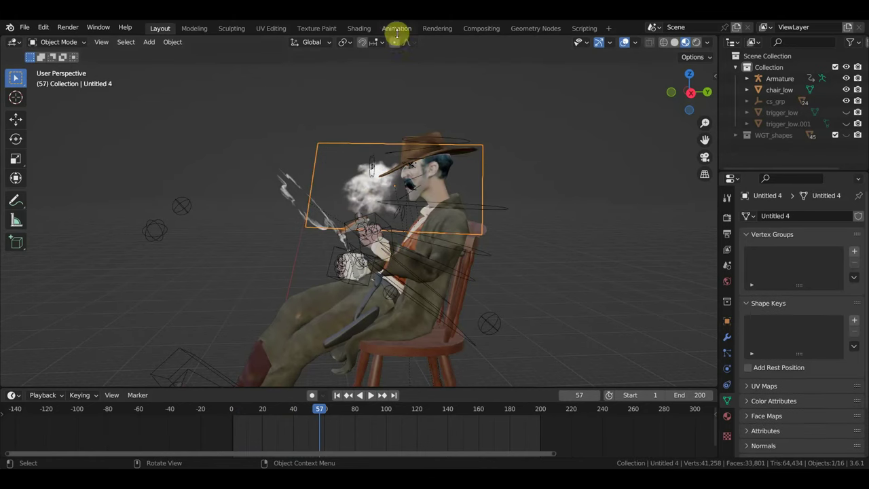
In Shading, lower Untitled 4's Emission Strength to 9.5, then select the Untitled 2 plane.
left_click(359, 28)
scroll(447, 378, "up", 2)
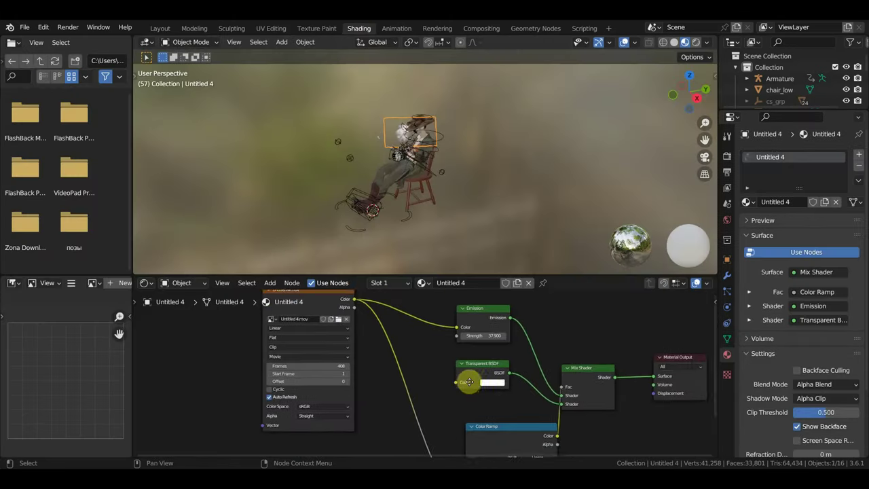
scroll(471, 394, "up", 2)
scroll(470, 398, "up", 1)
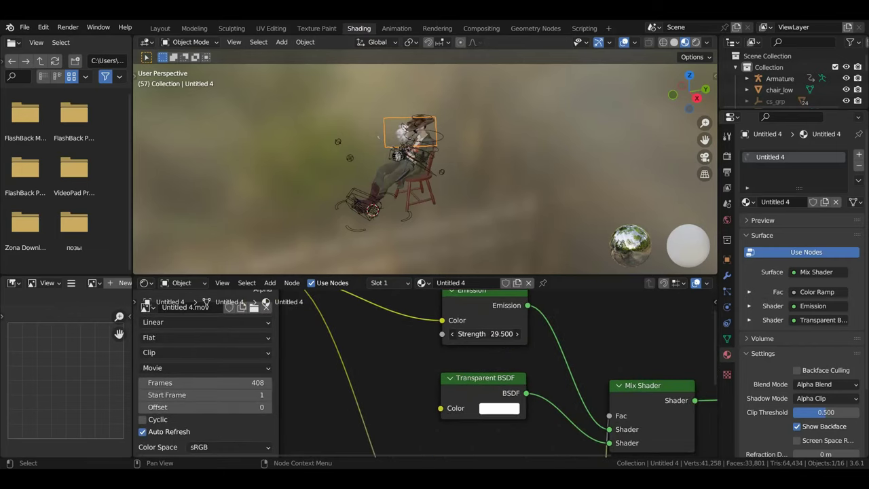
scroll(489, 164, "up", 5)
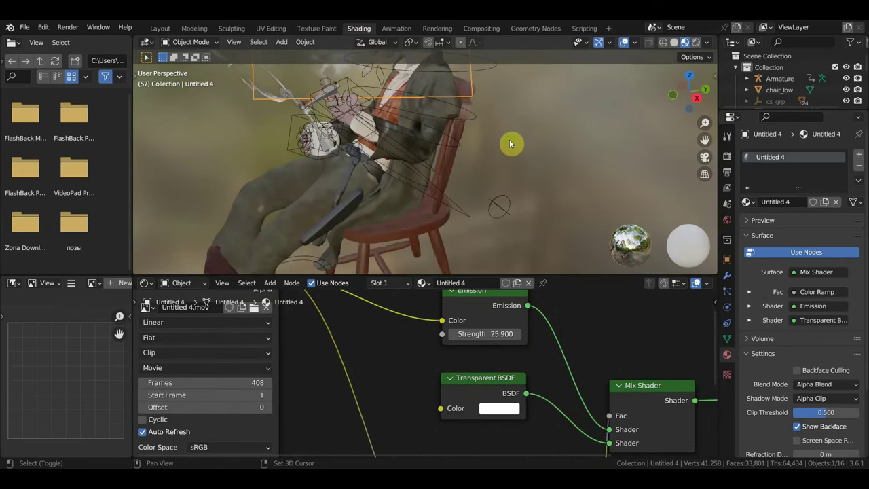
middle_click_drag(511, 143, 543, 240)
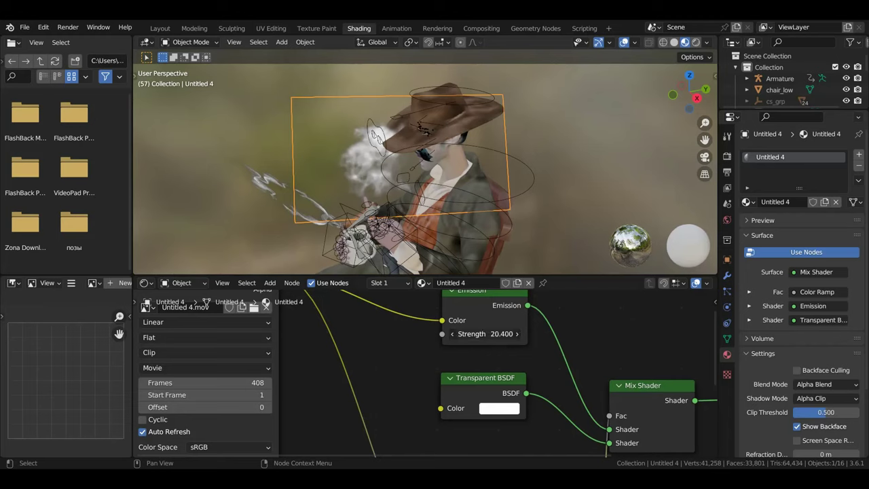
mouse_move(483, 333)
left_mouse_down()
mouse_move(462, 333)
mouse_move(499, 333)
left_mouse_up()
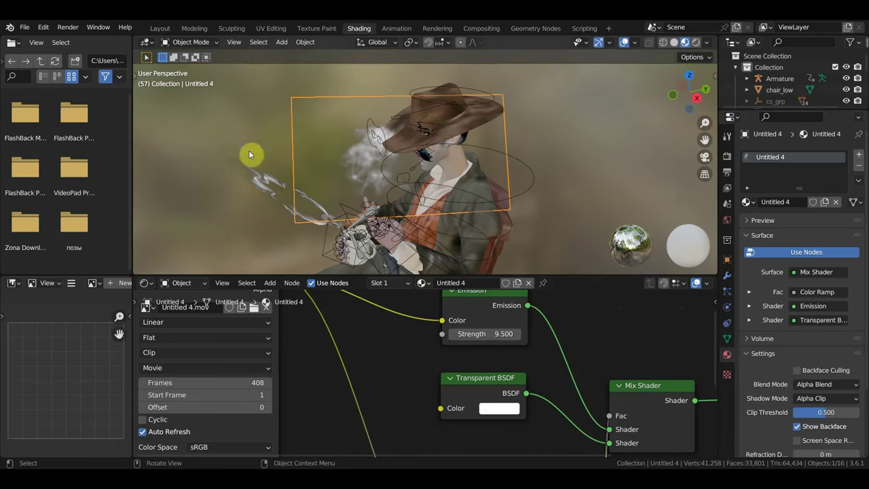
left_click(268, 195)
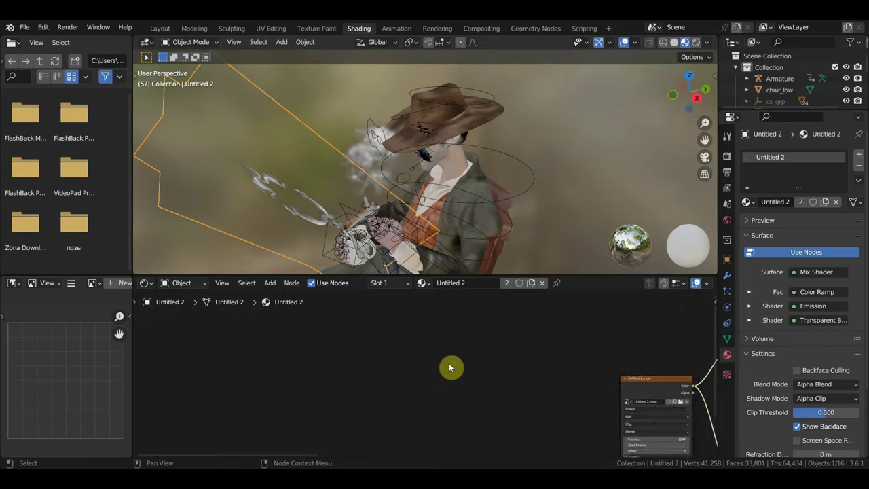
Lower the Untitled 2 smoke's Emission Strength to 2.3.
middle_click_drag(576, 387, 242, 359)
scroll(378, 373, "up", 2)
scroll(378, 373, "up", 2)
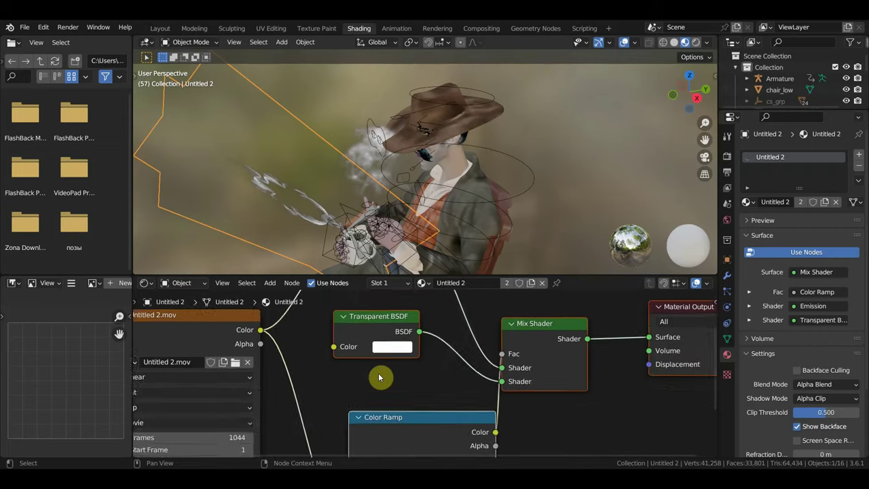
middle_click_drag(378, 372, 393, 438)
left_click_drag(397, 339, 380, 339)
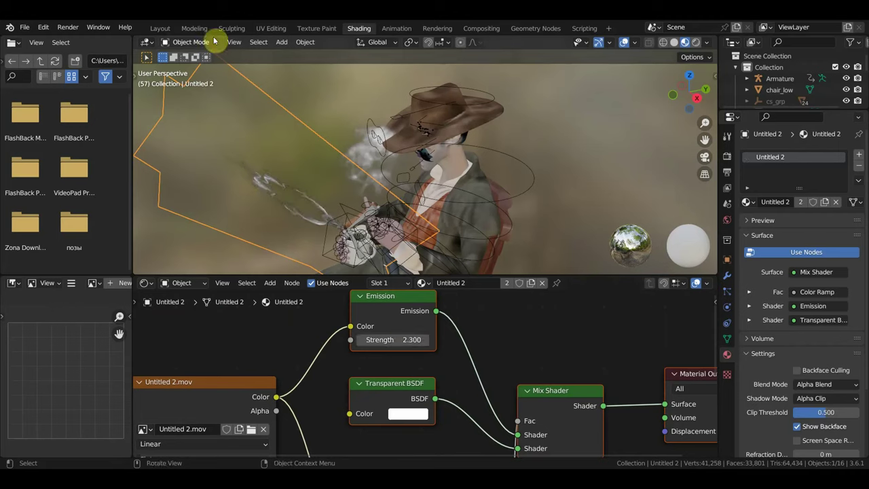
Set the Transparent BSDF colour back to near white with a slight tint.
left_click(422, 416)
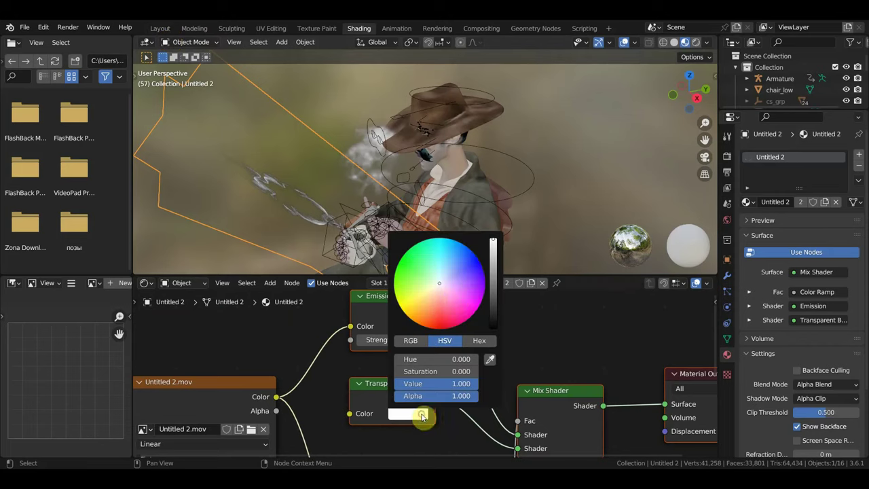
mouse_move(439, 283)
left_mouse_down()
mouse_move(422, 280)
mouse_move(441, 285)
left_mouse_up()
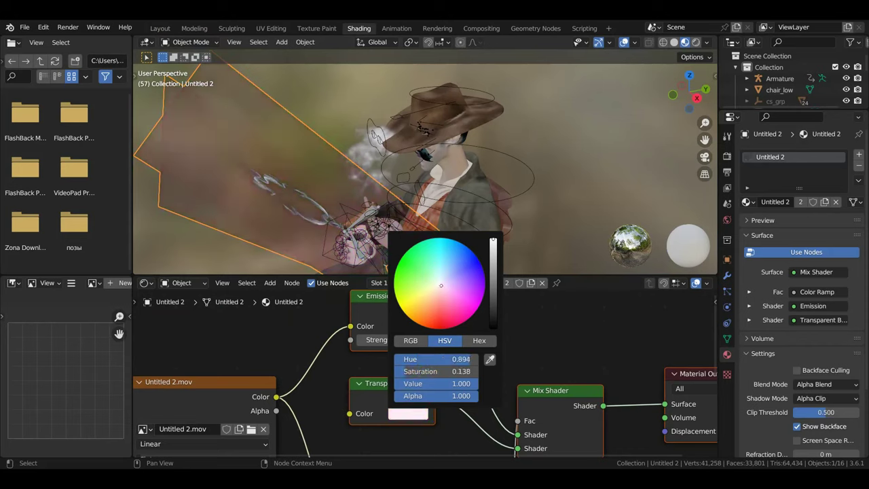
left_click(438, 283)
left_click(441, 280)
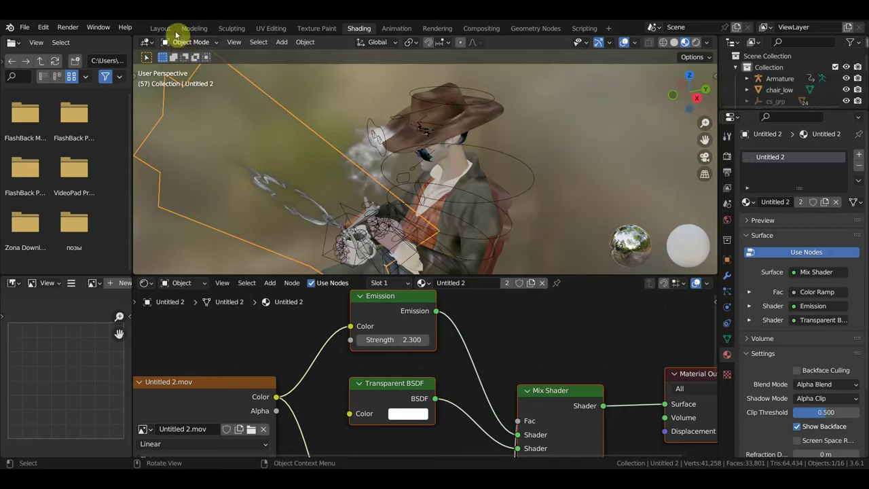
In the Layout workspace, play the animation and stop it at frame 118.
left_click(161, 29)
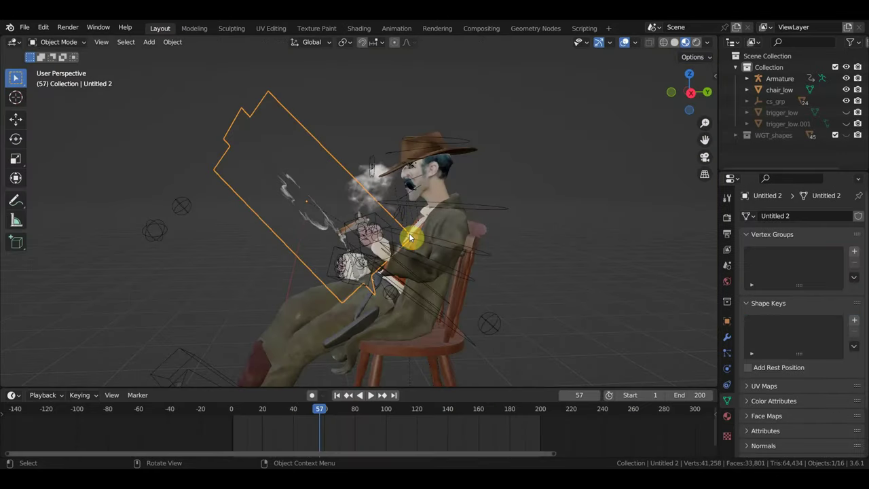
key("space")
mouse_move(408, 233)
middle_mouse_down()
mouse_move(410, 264)
mouse_move(480, 249)
mouse_move(423, 231)
mouse_move(380, 252)
mouse_move(323, 208)
middle_mouse_up()
key("space")
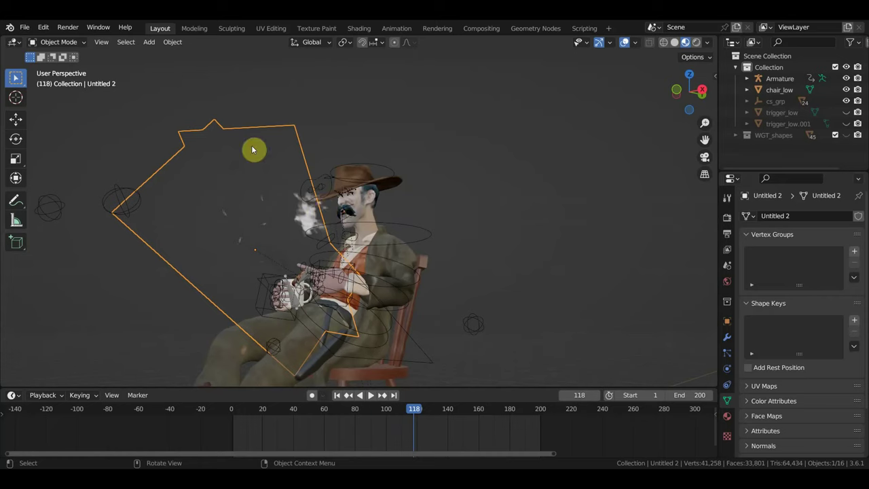
In Edit Mode, delete the duplicate overlapping face of Untitled 2, then return to Object Mode.
left_click(60, 42)
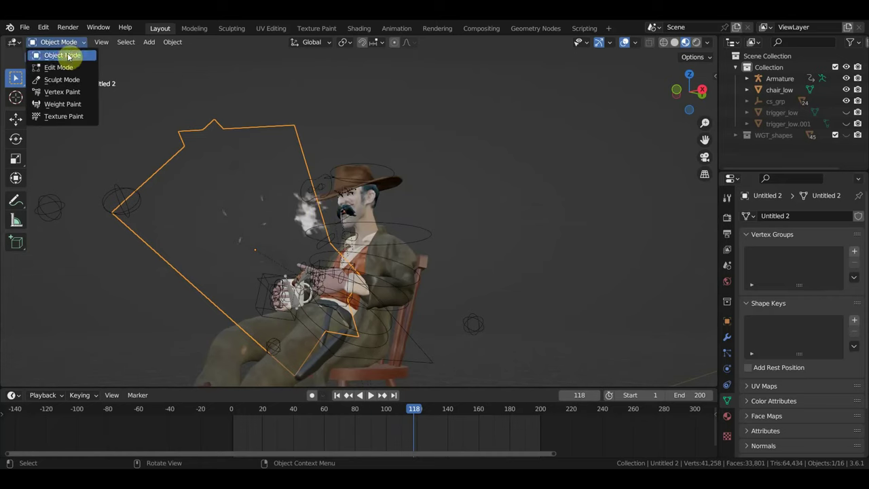
left_click(68, 68)
left_click(269, 164)
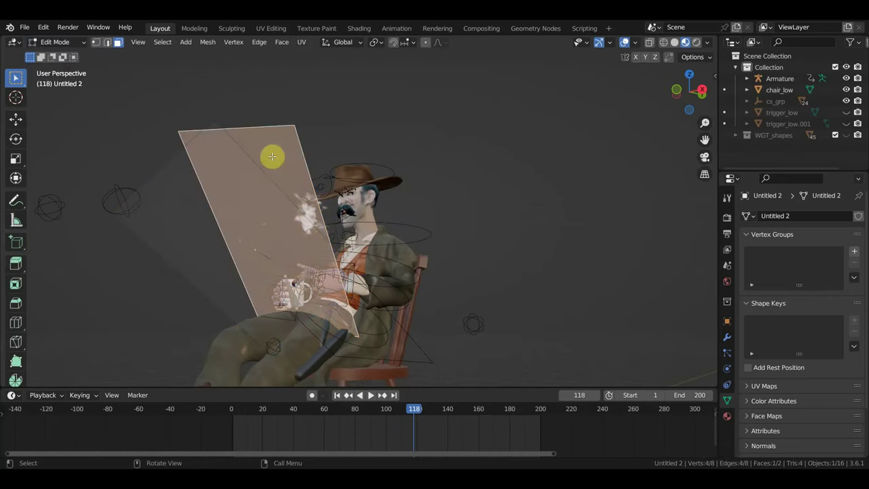
left_click(178, 223)
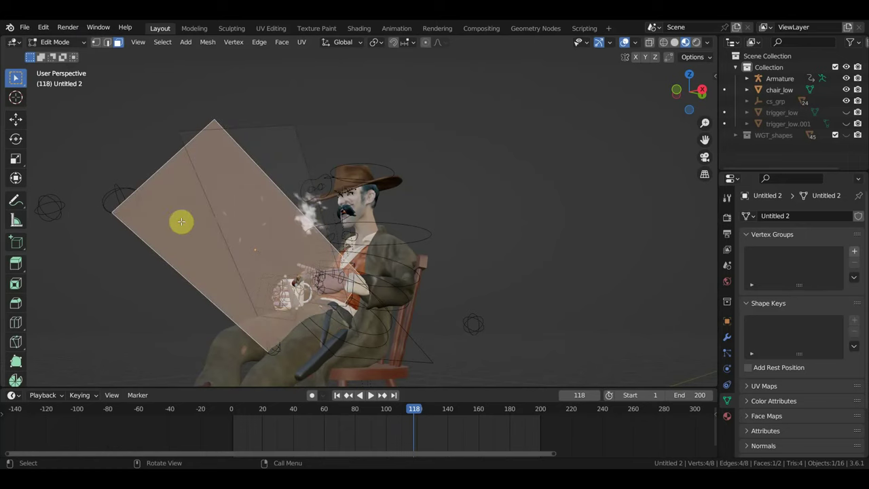
left_click(274, 180)
key("x")
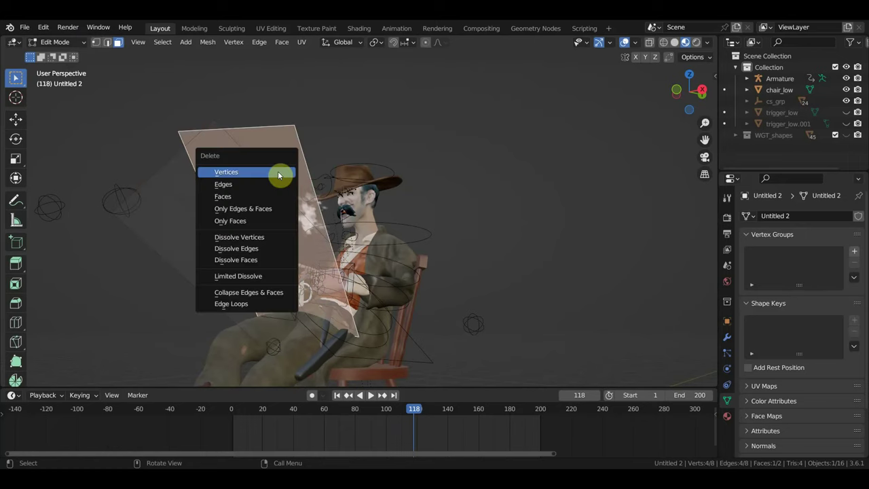
left_click(277, 171)
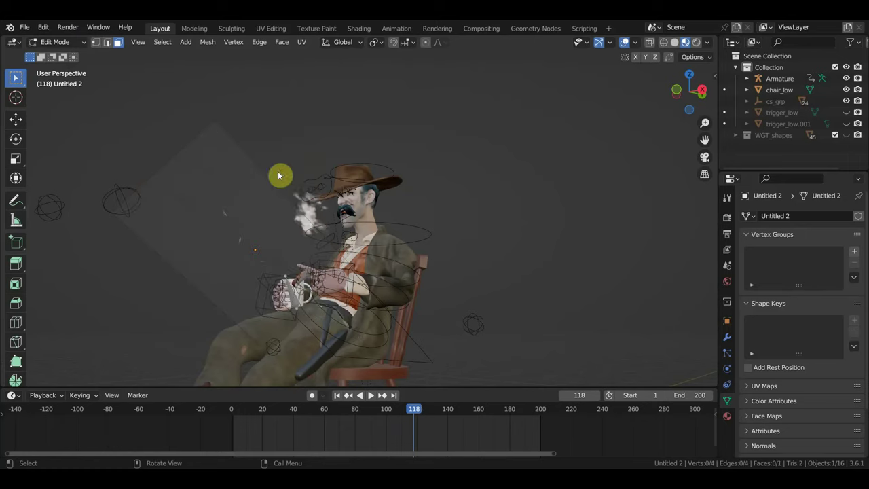
left_click(60, 40)
left_click(64, 54)
Play the animation to frame 179, then view the seated character in Shading.
key("space")
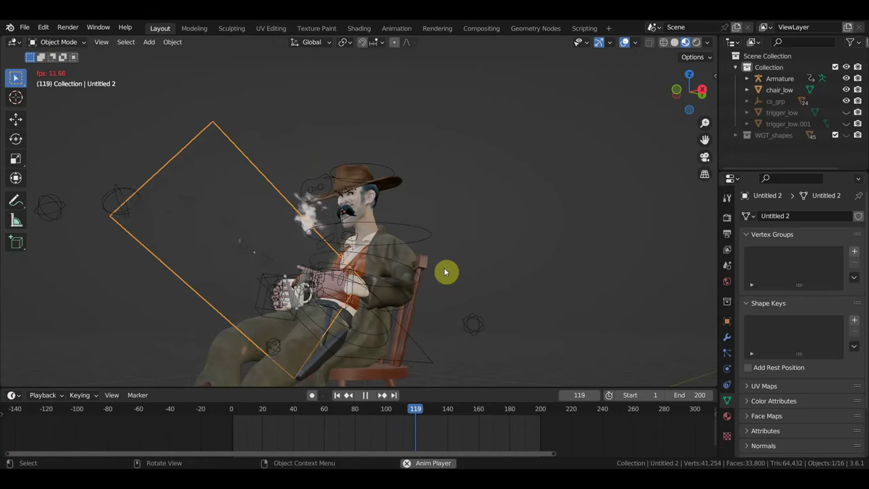
mouse_move(417, 285)
middle_mouse_down()
mouse_move(390, 304)
mouse_move(341, 301)
middle_mouse_up()
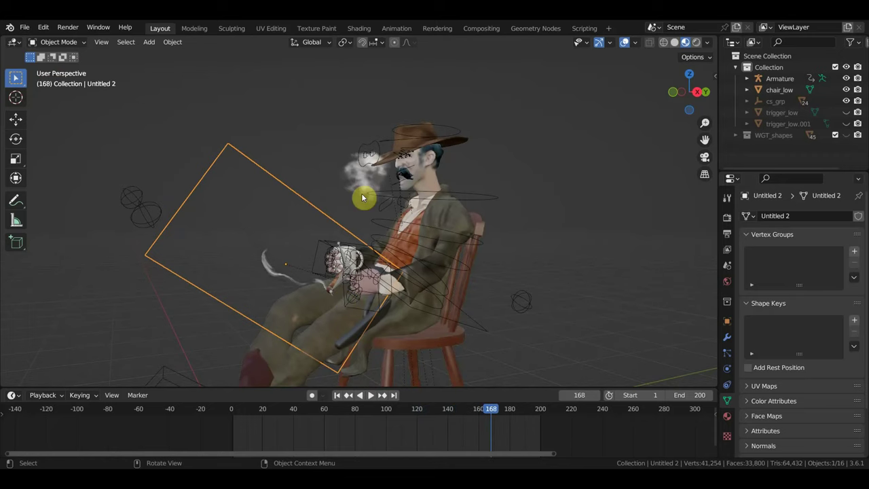
key("space")
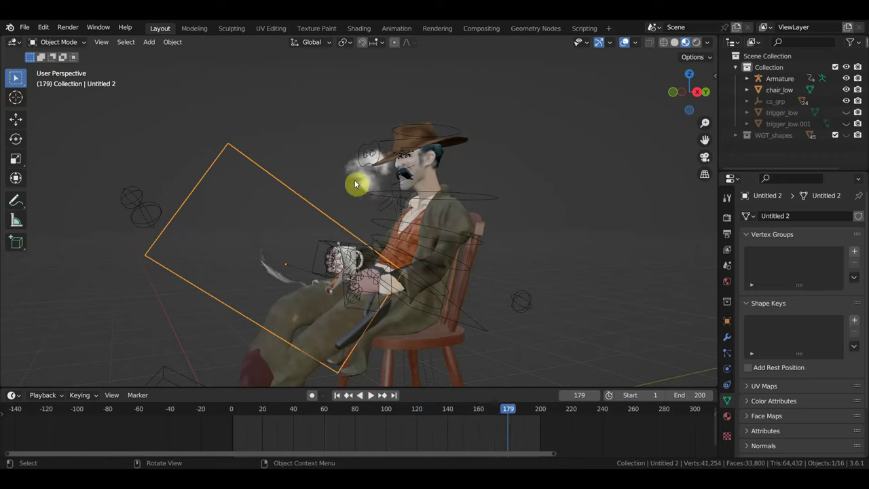
left_click(352, 29)
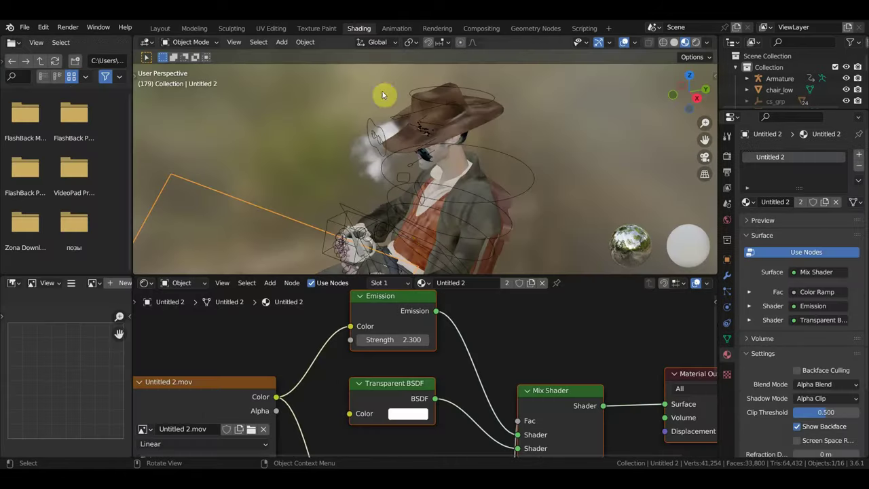
middle_click_drag(410, 239, 421, 161)
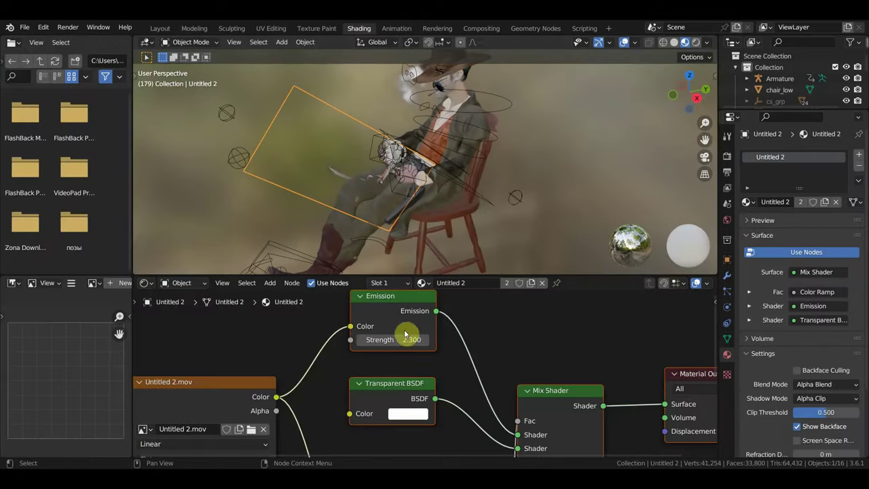
Raise emission strength to 11.2, then play the animation in Layout, stopping at frame 70.
left_click(425, 340)
type("11.200")
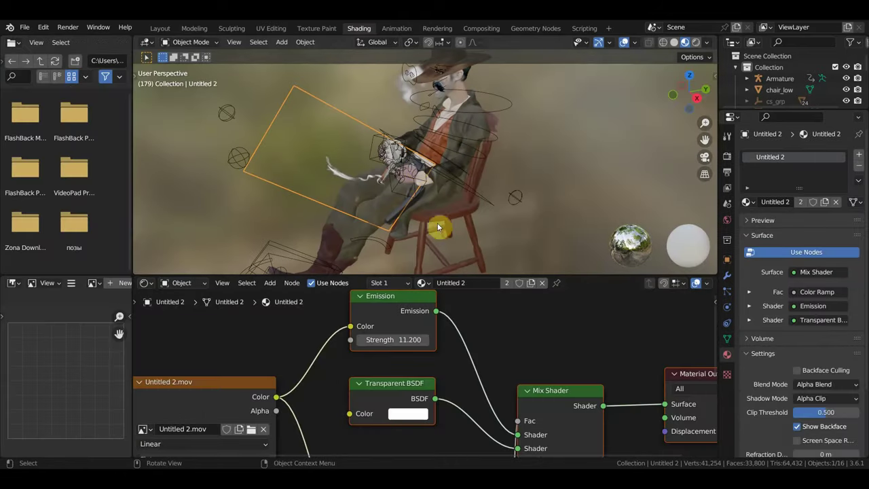
left_click(162, 29)
key("space")
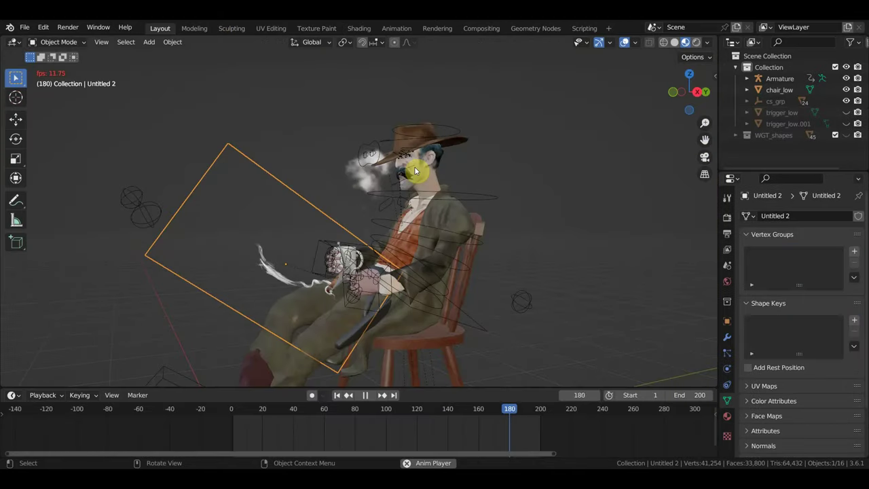
mouse_move(415, 159)
middle_mouse_down()
mouse_move(482, 219)
mouse_move(460, 221)
middle_mouse_up()
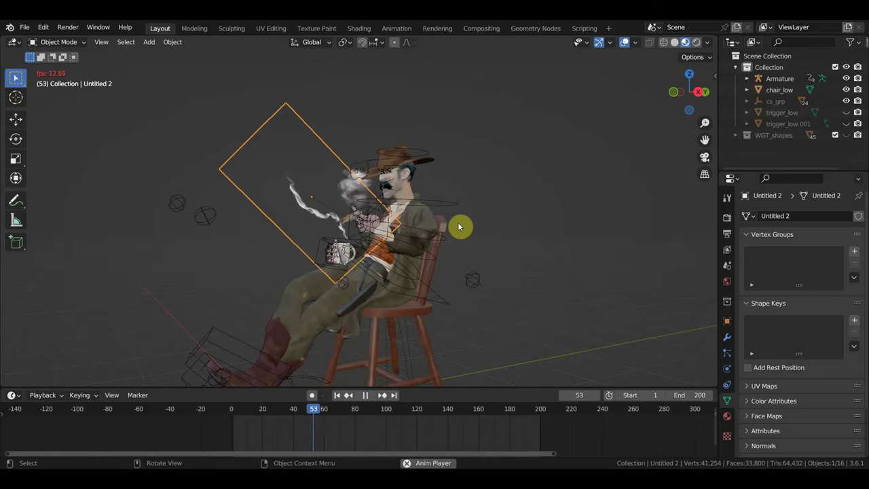
scroll(458, 222, "up", 2)
key("space")
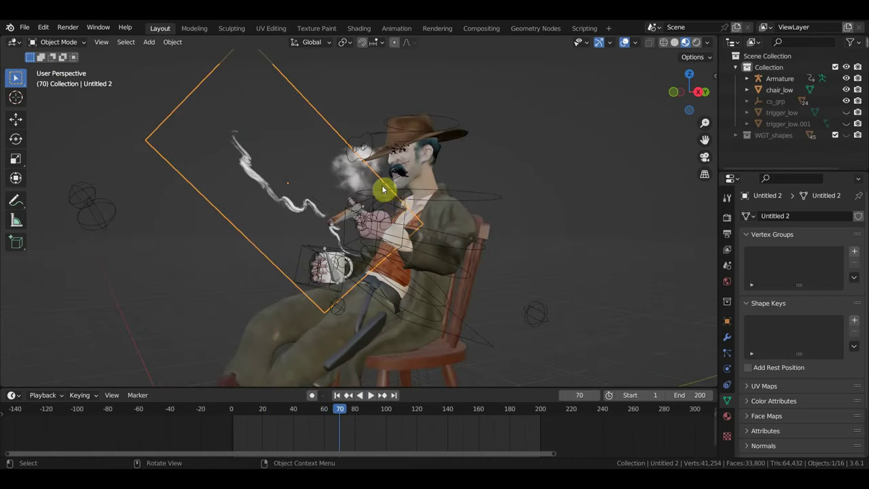
Play the animation again from new angles, stopping at frame 144.
key("space")
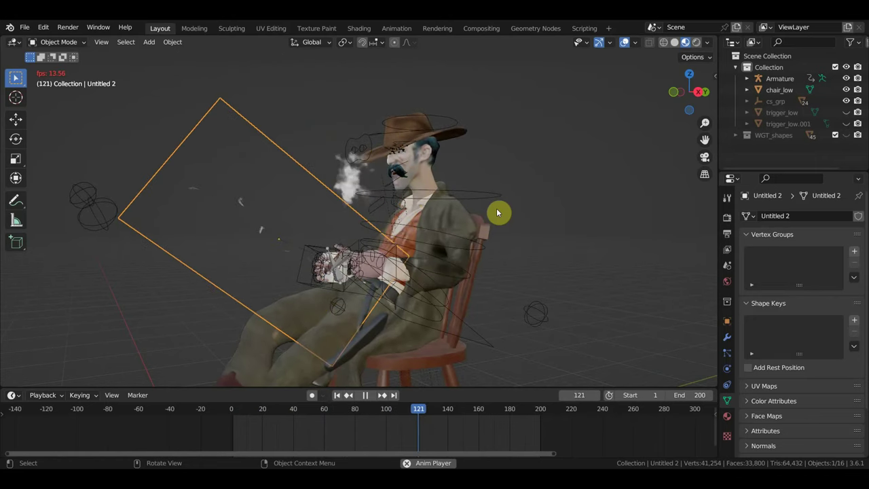
middle_click_drag(498, 213, 522, 215)
key("space")
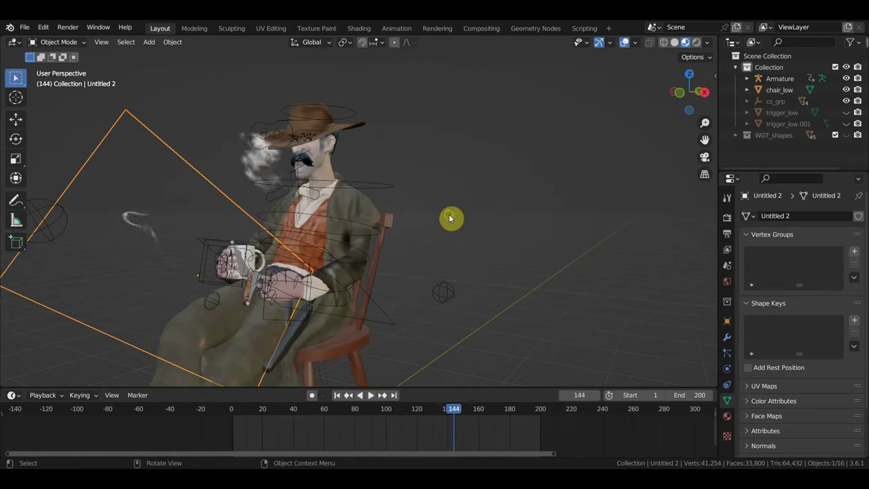
middle_click_drag(450, 218, 481, 217)
In top view, rotate the Untitled 4 smoke plane and move it 0.93464 m along X.
left_click(178, 170)
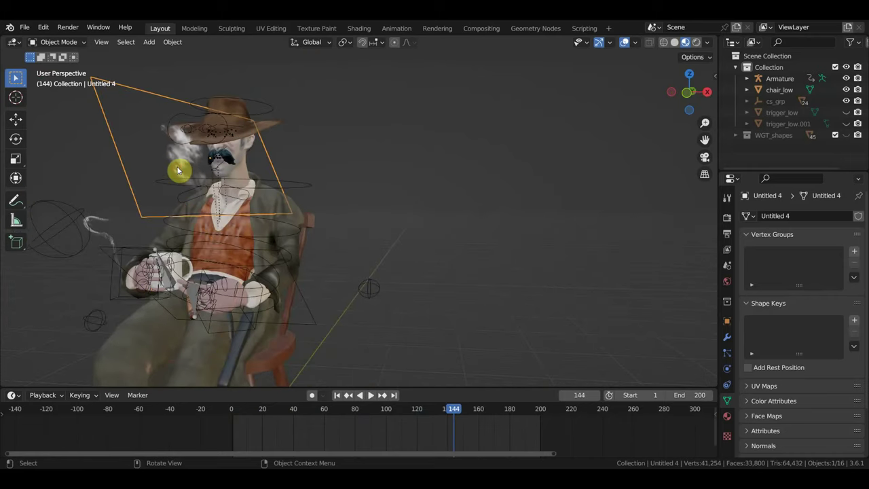
middle_click_drag(216, 179, 324, 228)
scroll(285, 215, "down", 2)
key("KP_7")
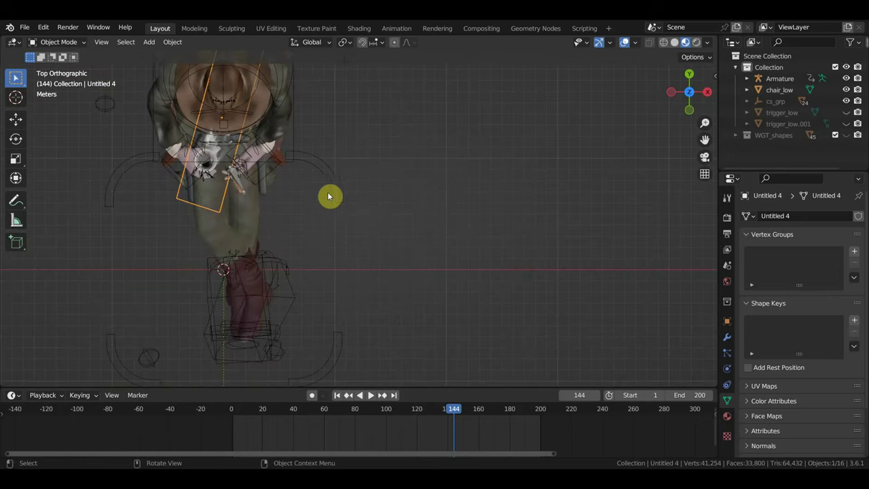
key("r")
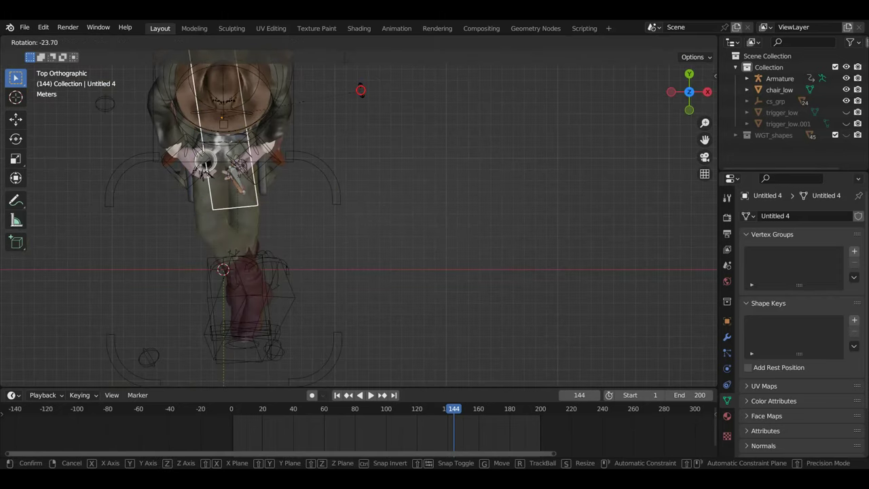
left_click(363, 94)
key("g")
key("x")
left_click(374, 144)
Preview the animation from the side, stopping at frame 30 with smoke by the face.
mouse_move(374, 145)
middle_mouse_down()
mouse_move(372, 160)
mouse_move(312, 89)
mouse_move(305, 61)
mouse_move(467, 153)
mouse_move(440, 149)
middle_mouse_up()
scroll(436, 141, "up", 3)
key("space")
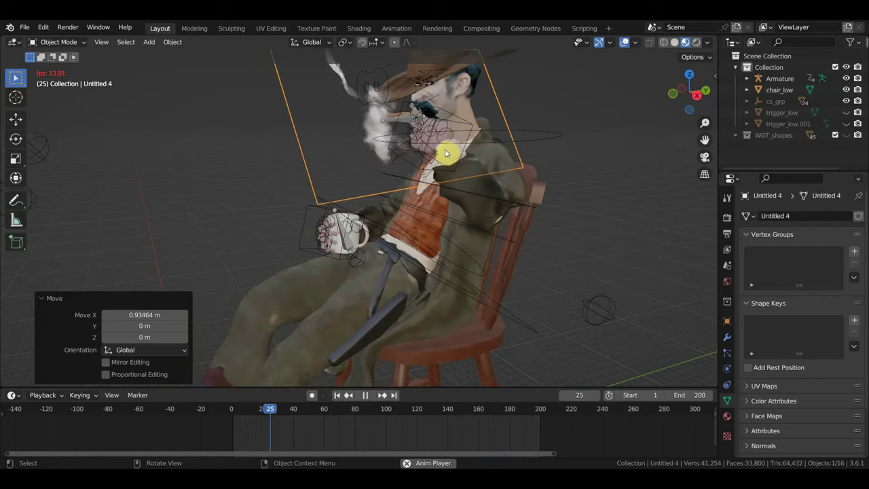
key("space")
scroll(446, 153, "down", 3)
mouse_move(445, 154)
middle_mouse_down()
mouse_move(439, 129)
mouse_move(450, 145)
mouse_move(475, 152)
middle_mouse_up()
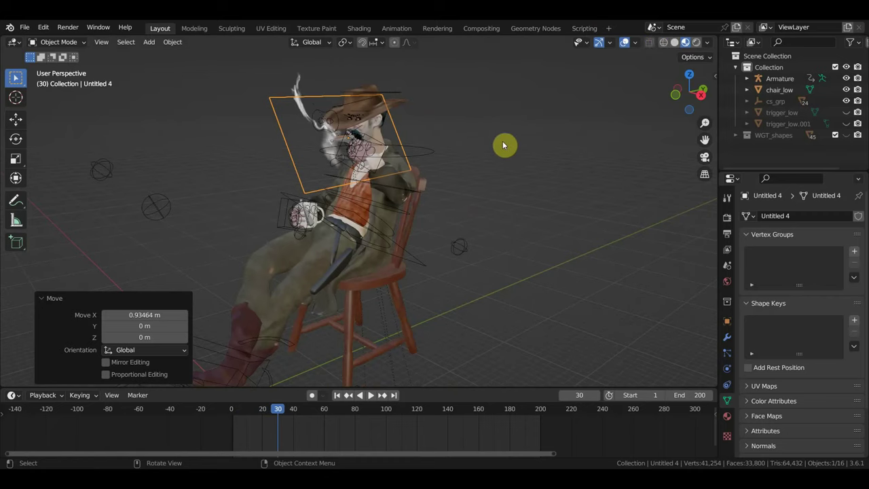
Turn viewport overlays off to view the clean cowboy, then save as ковбой курит.blend.
left_click(626, 42)
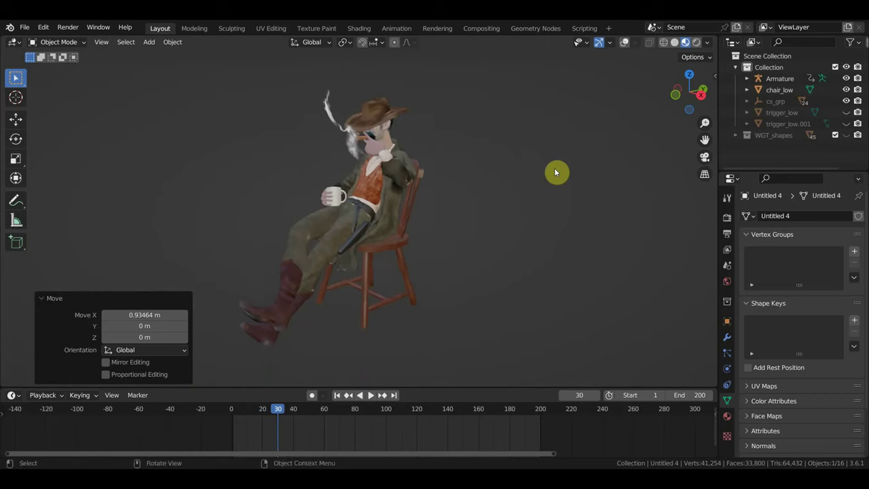
mouse_move(554, 173)
middle_mouse_down()
mouse_move(565, 179)
mouse_move(541, 187)
middle_mouse_up()
left_click(624, 42)
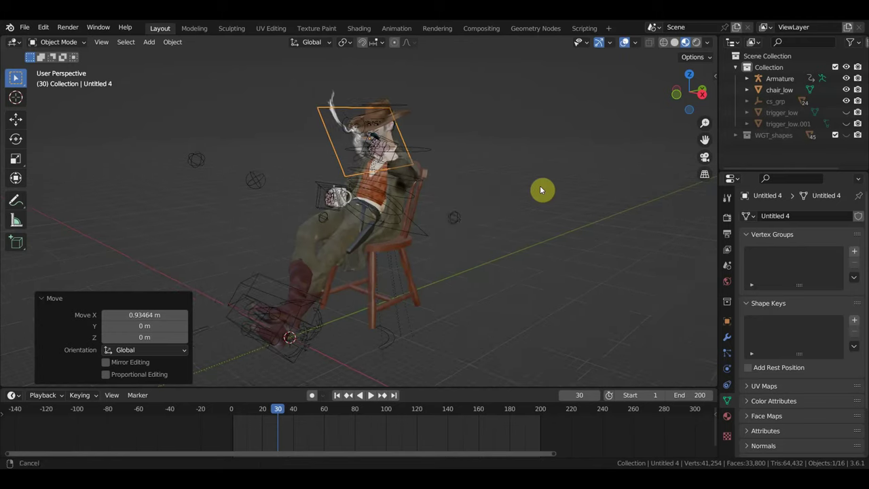
left_click(624, 43)
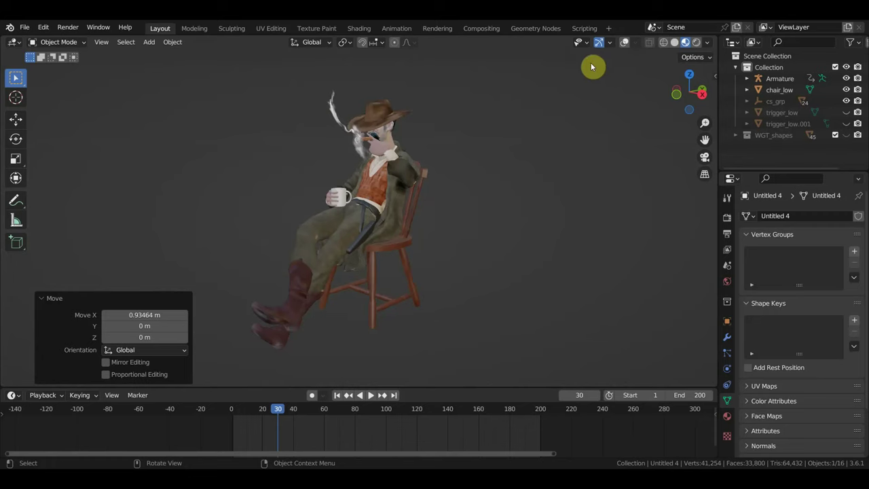
left_click(24, 30)
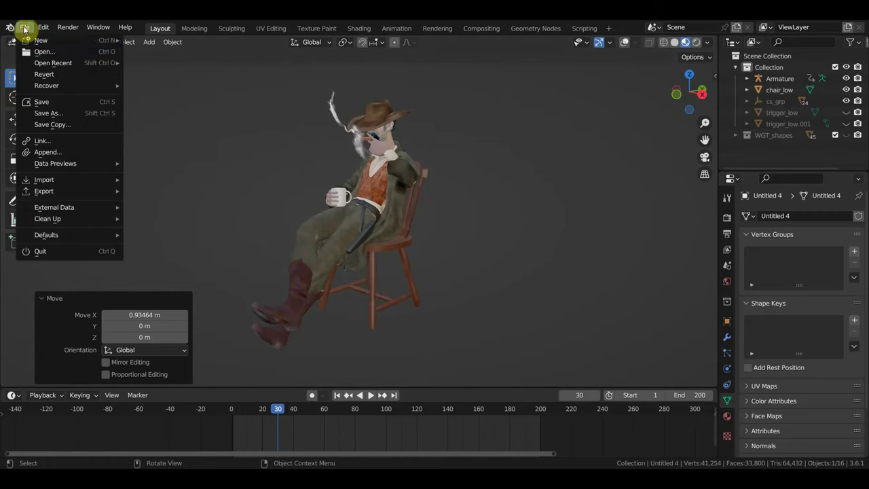
left_click(41, 102)
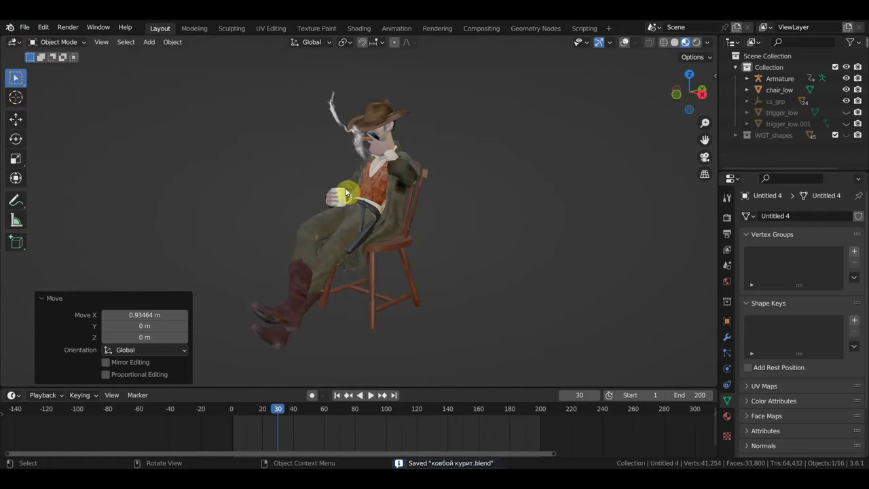
Open the western town .blend and play its animation while orbiting the house porch and steps.
left_click(25, 30)
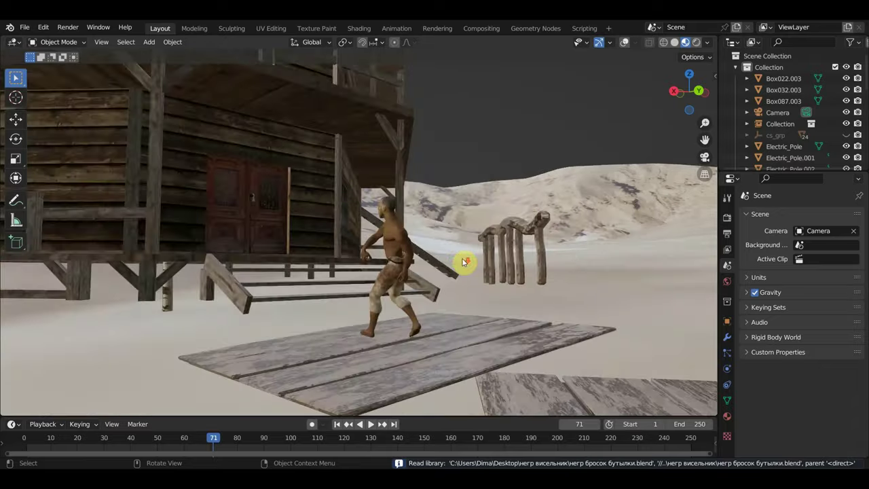
middle_click_drag(464, 261, 326, 287)
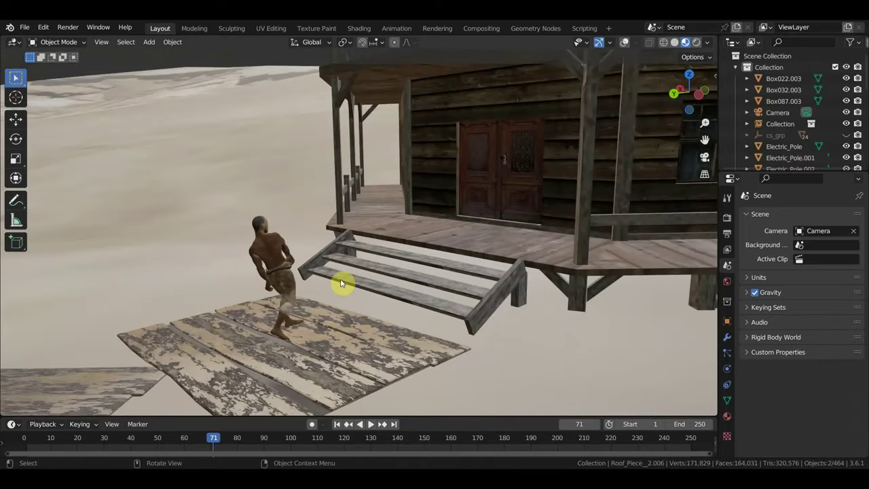
key("space")
scroll(373, 263, "up", 2)
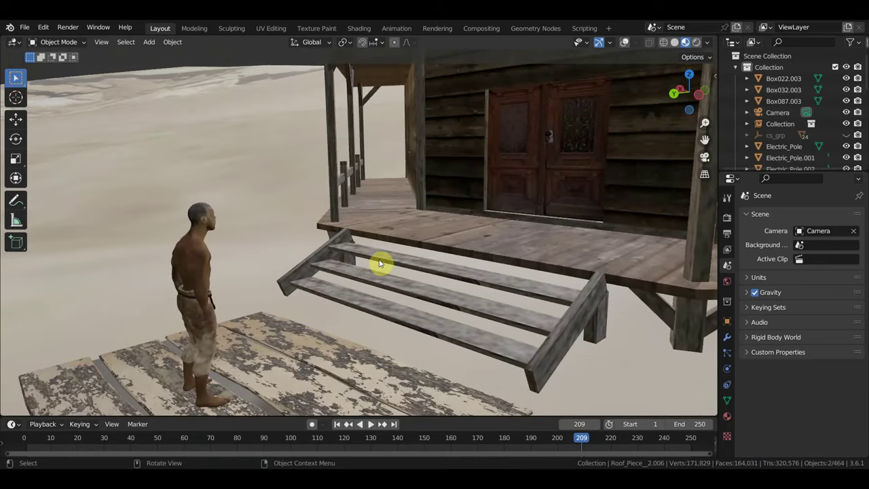
mouse_move(359, 300)
middle_mouse_down()
mouse_move(512, 292)
mouse_move(486, 289)
middle_mouse_up()
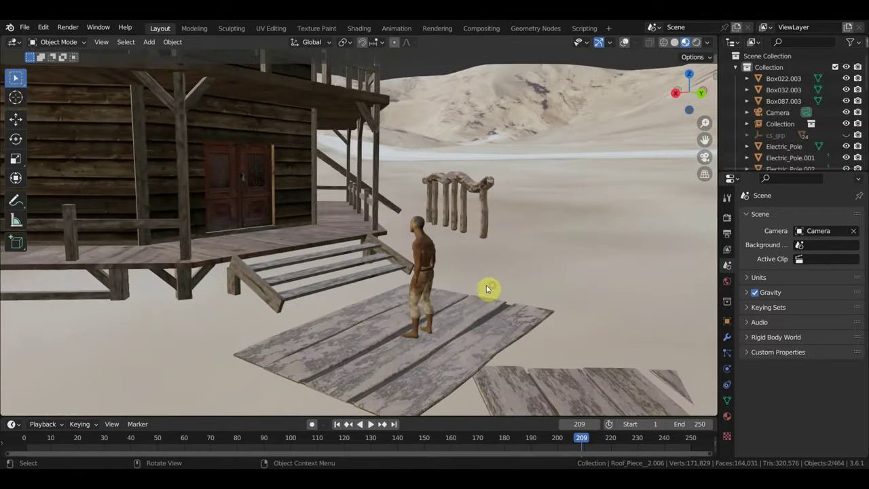
Link Collection from Desktop/ковбой/ковбой курит.blend into the town scene.
left_click(24, 27)
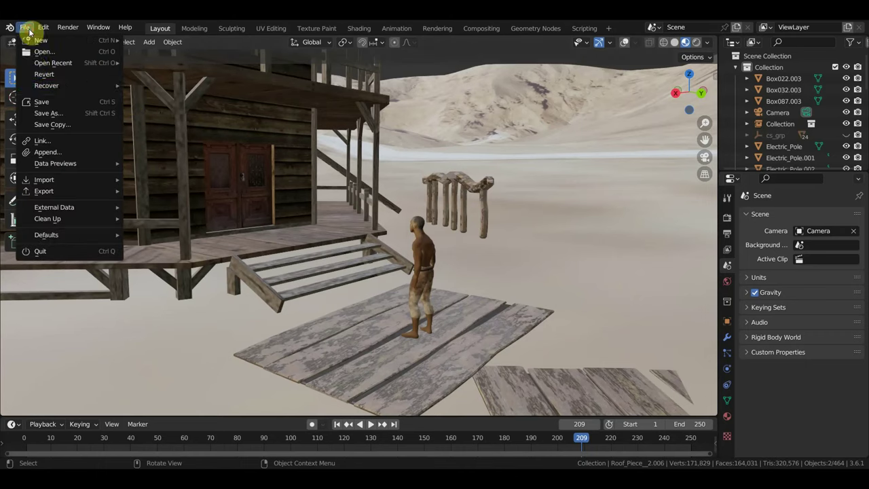
left_click(56, 146)
left_click(183, 202)
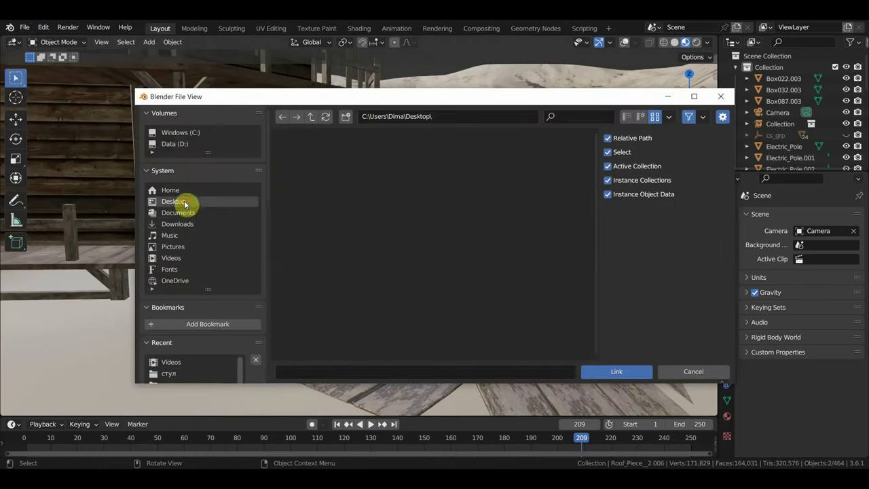
scroll(380, 252, "down", 2)
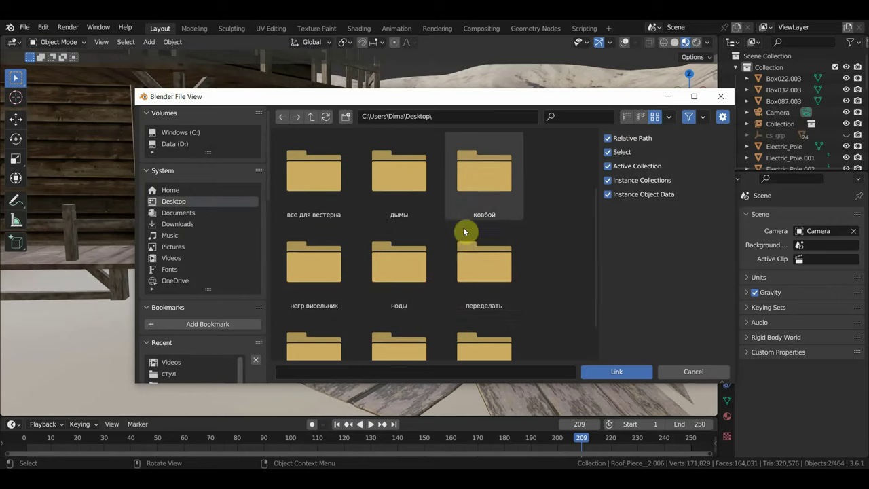
double_click(484, 204)
scroll(427, 285, "down", 2)
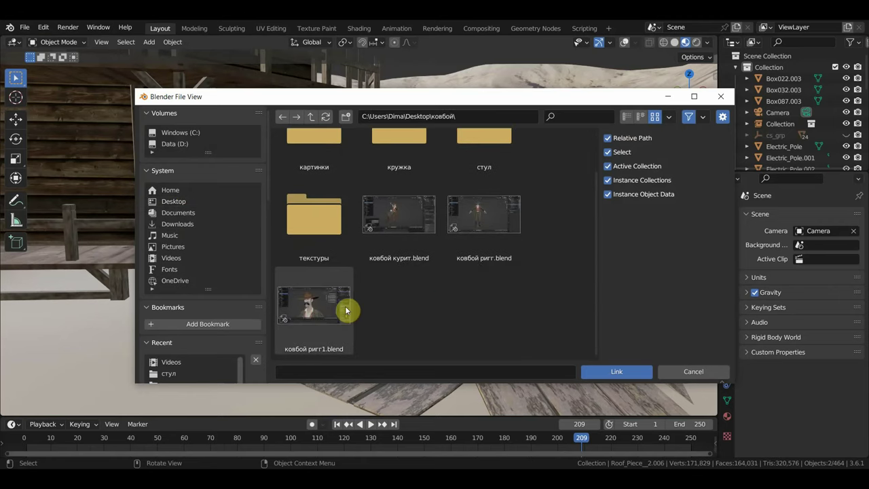
double_click(397, 216)
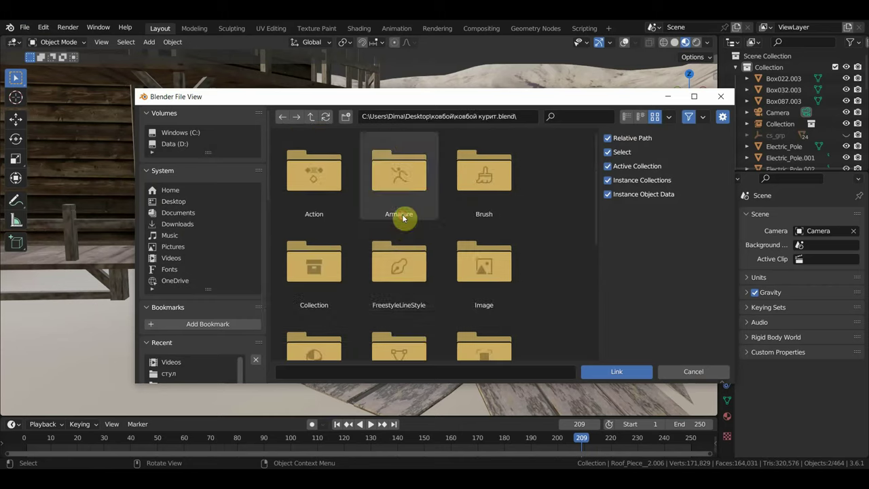
double_click(340, 248)
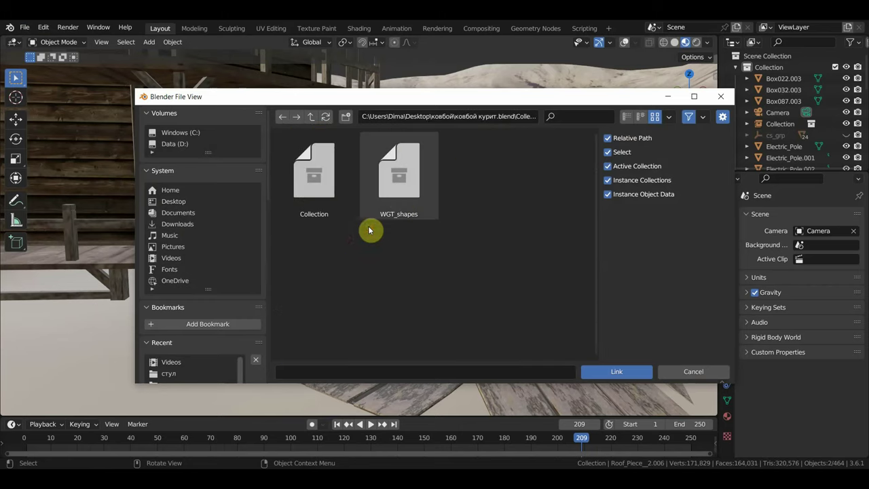
double_click(331, 193)
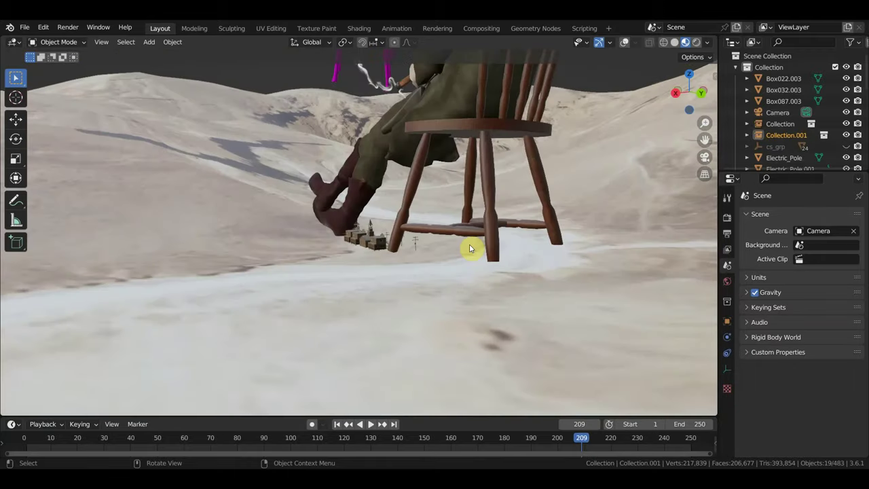
Scale the oversized linked cowboy down twice.
middle_click_drag(469, 247, 572, 258)
key("s")
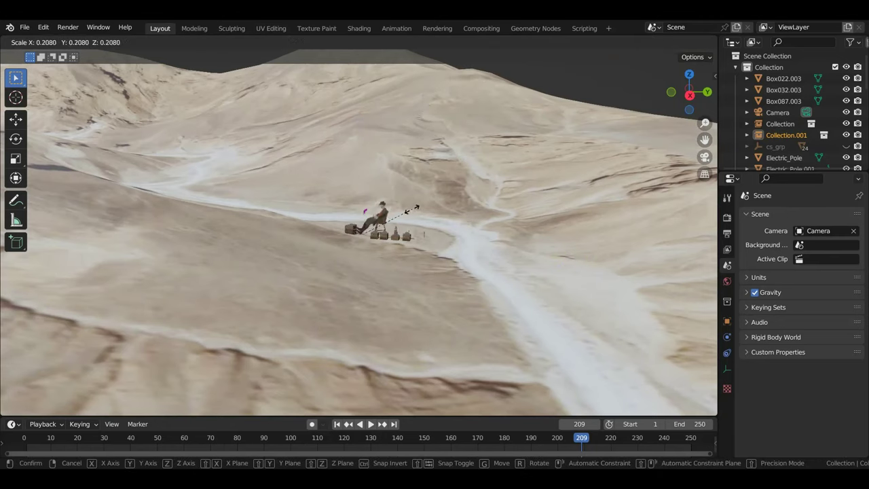
left_click(374, 224)
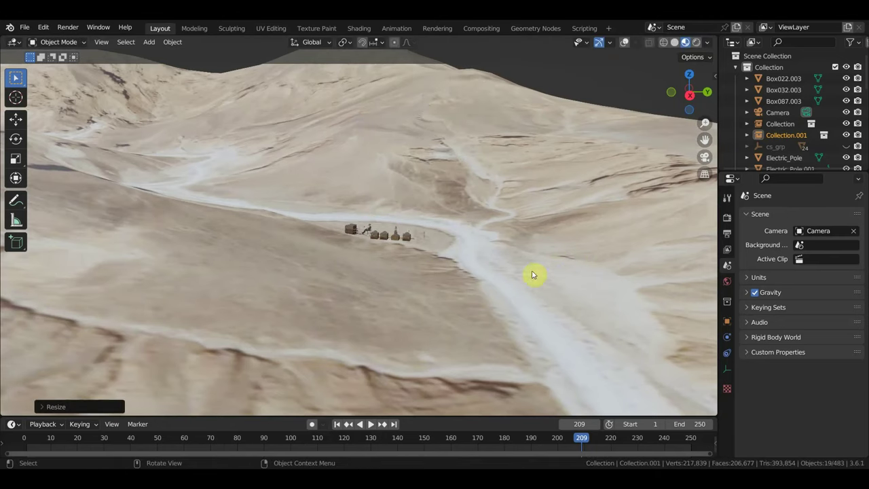
key("s")
left_click(479, 264)
Shrink the cowboy further to about 0.28 and move him beside the saloon.
scroll(464, 264, "up", 5)
mouse_move(464, 264)
middle_mouse_down("shift")
mouse_move(289, 373)
mouse_move(596, 206)
middle_mouse_up("shift")
scroll(289, 373, "up", 3)
mouse_move(459, 236)
middle_mouse_down()
mouse_move(416, 262)
mouse_move(306, 278)
mouse_move(174, 258)
mouse_move(436, 290)
mouse_move(291, 237)
mouse_move(454, 258)
middle_mouse_up()
key("s")
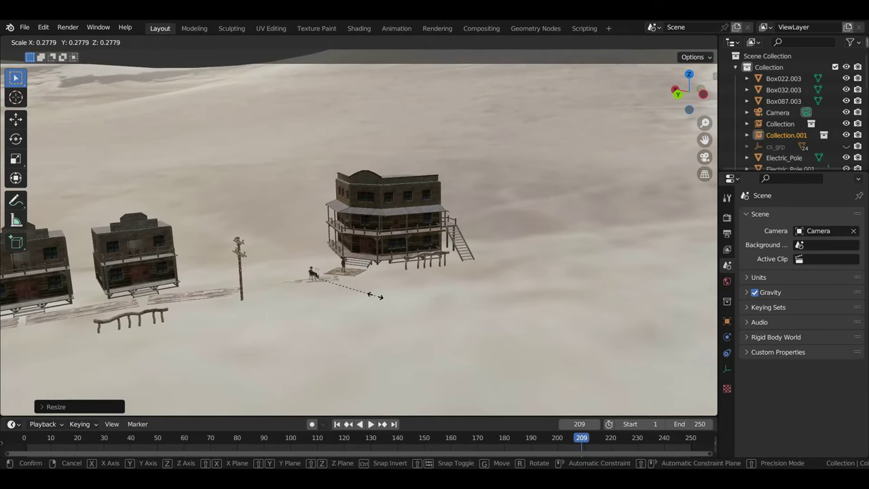
key("g")
mouse_move(382, 310)
middle_mouse_down()
mouse_move(306, 304)
mouse_move(333, 310)
middle_mouse_up()
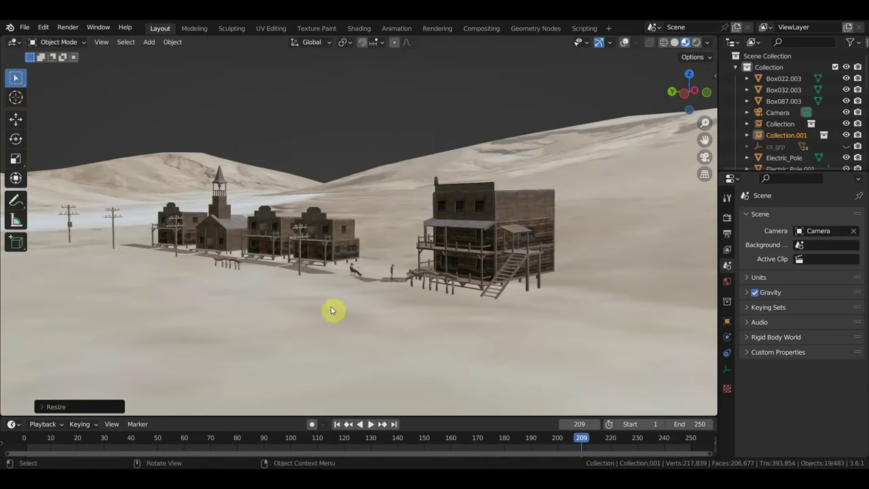
From top view, turn the seated cowboy collection about -162°.
left_click(380, 296)
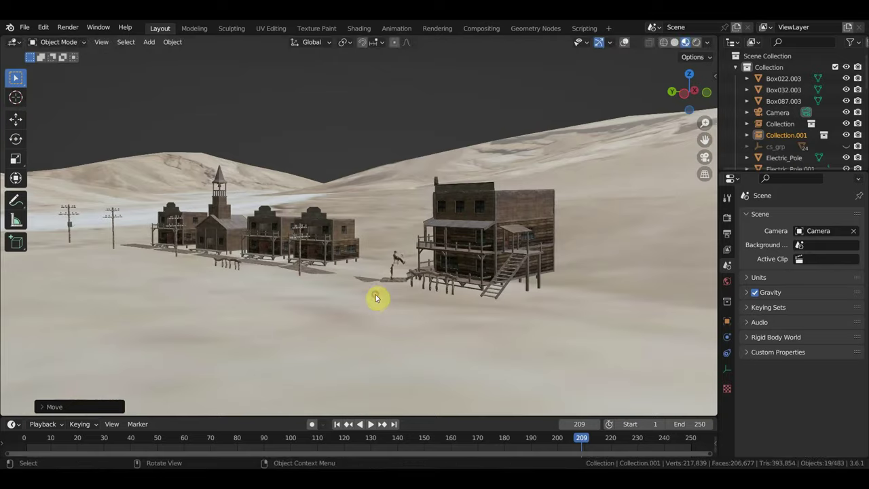
key("KP_7")
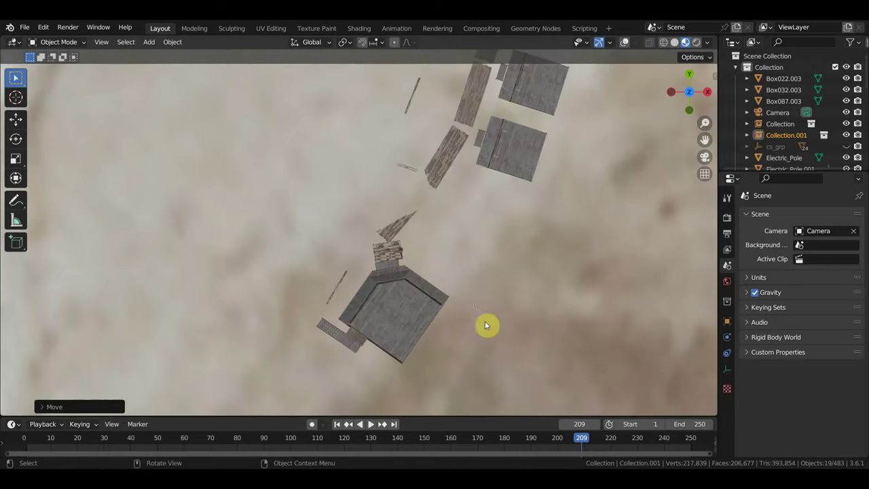
key("r")
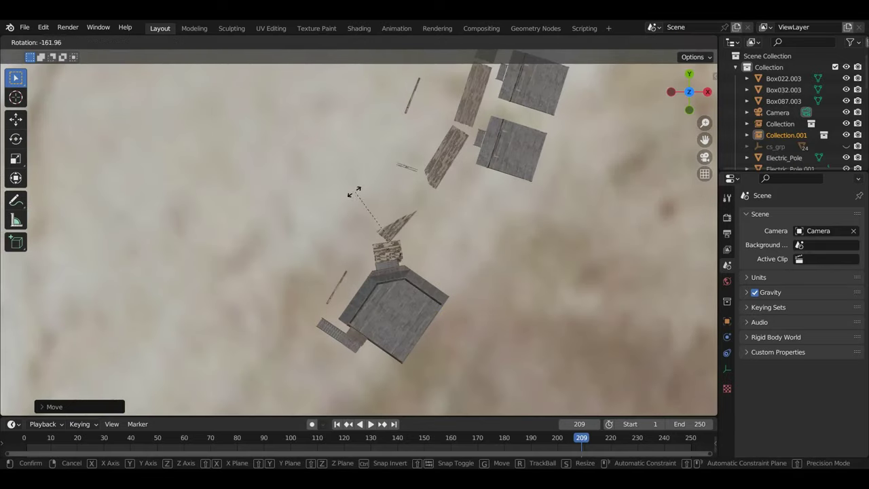
left_click(506, 271)
Move the seated cowboy onto the saloon's wooden porch.
mouse_move(506, 272)
middle_mouse_down()
mouse_move(682, 179)
mouse_move(508, 256)
mouse_move(471, 329)
mouse_move(460, 321)
middle_mouse_up()
scroll(506, 258, "up", 3)
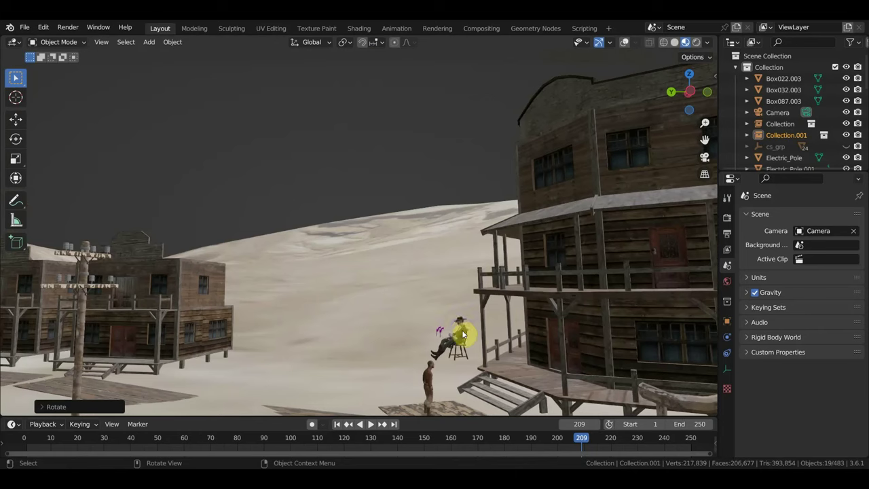
key("g")
left_click(537, 338)
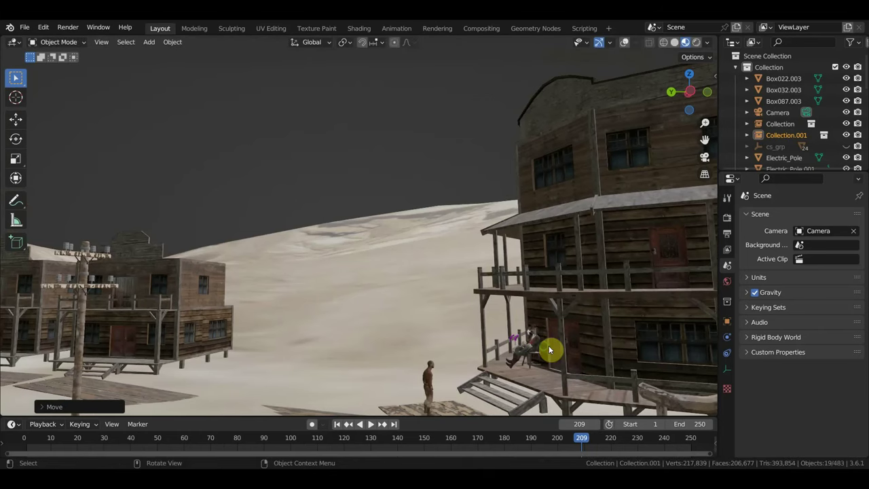
middle_click_drag(547, 349, 624, 343)
mouse_move(436, 378)
middle_mouse_down()
mouse_move(424, 387)
mouse_move(295, 334)
mouse_move(398, 330)
mouse_move(398, 345)
mouse_move(360, 344)
mouse_move(447, 311)
mouse_move(436, 316)
middle_mouse_up()
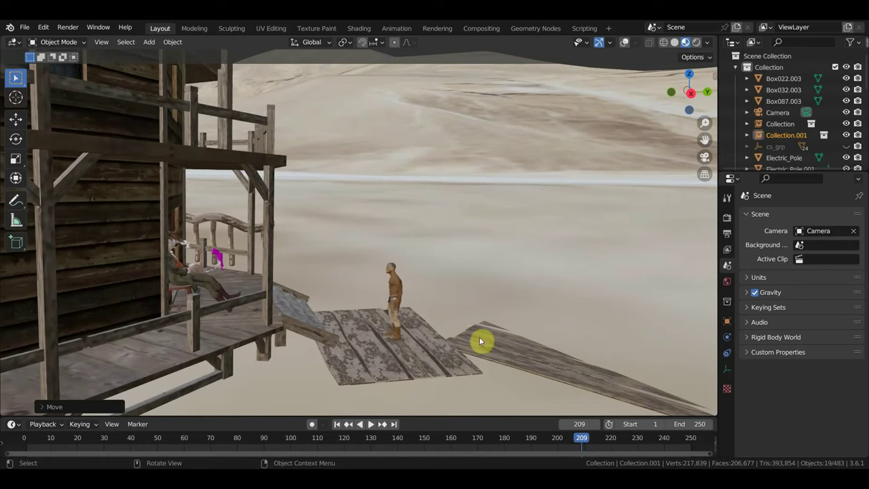
Scale the wooden steps and drop them at the front edge of the porch.
key("s")
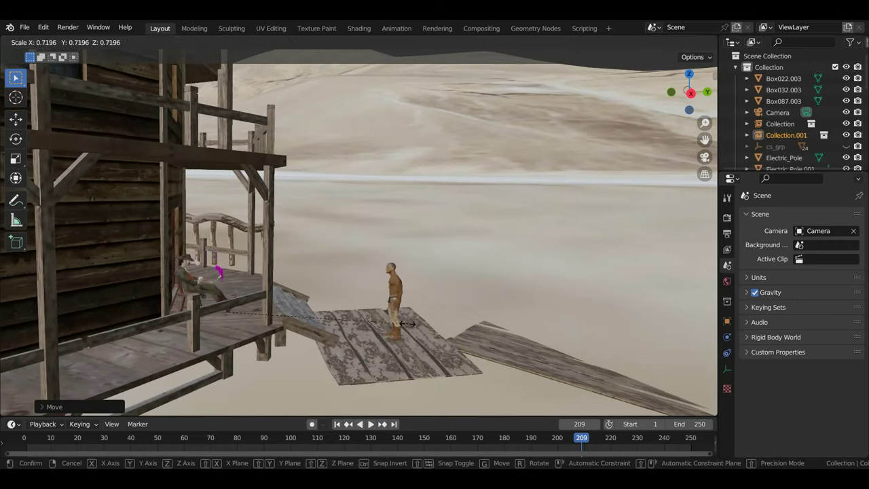
left_click(391, 322)
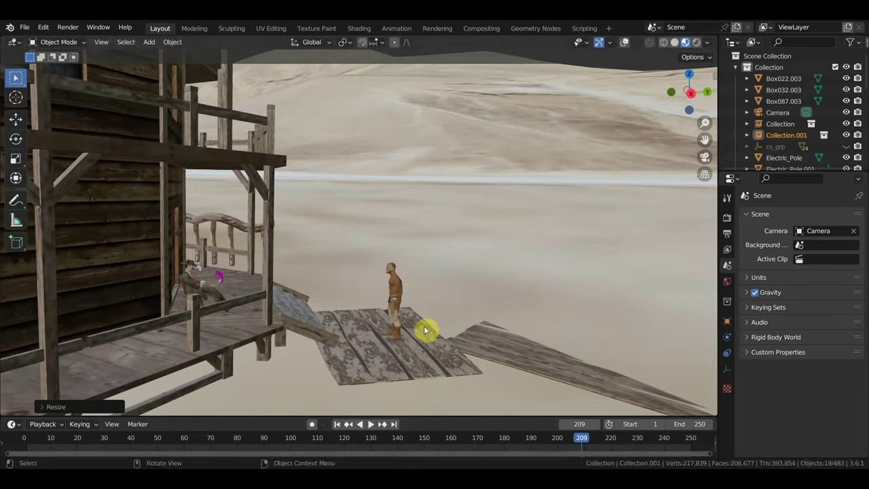
key("g")
left_click(426, 325)
mouse_move(426, 324)
middle_mouse_down()
mouse_move(217, 338)
mouse_move(448, 287)
middle_mouse_up()
scroll(445, 285, "up", 4)
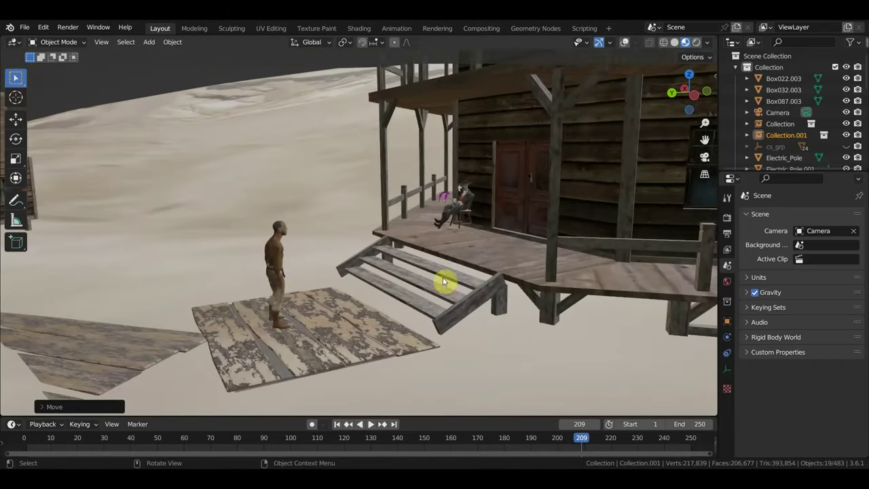
scroll(520, 250, "up", 2)
scroll(585, 231, "up", 2)
Nudge the steps into their final position against the porch.
key("g")
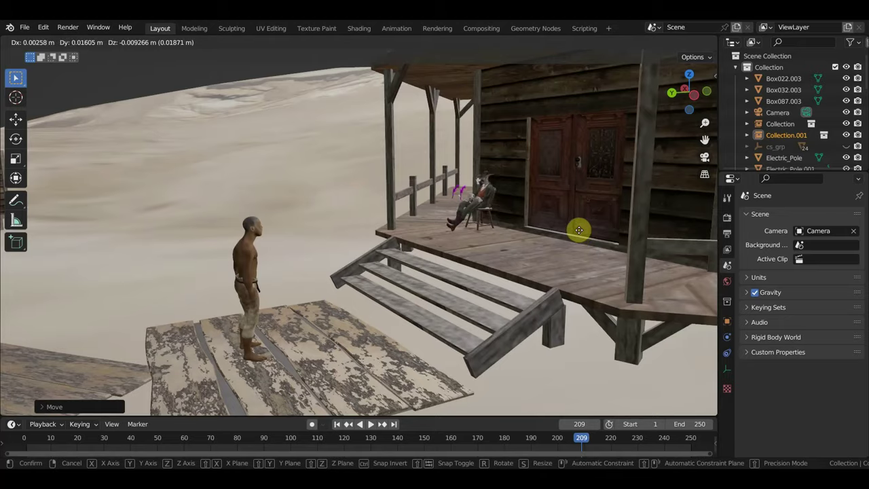
left_click(579, 233)
mouse_move(579, 233)
middle_mouse_down()
mouse_move(691, 271)
mouse_move(39, 262)
middle_mouse_up()
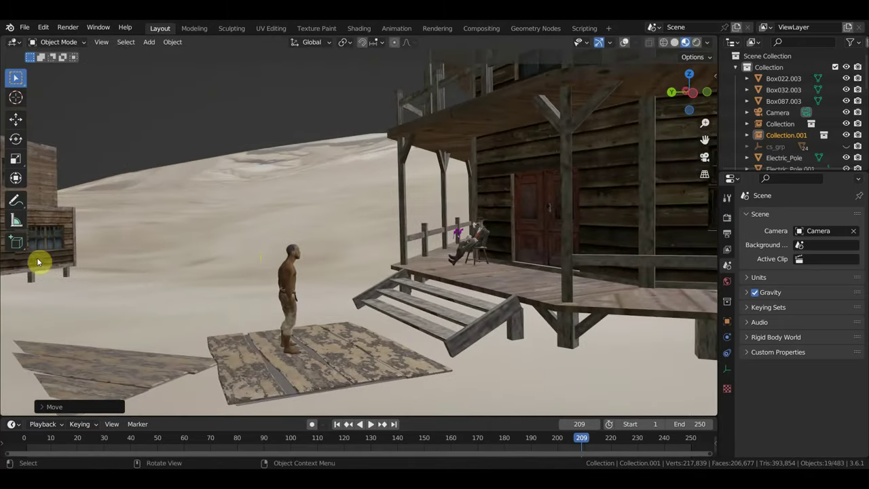
scroll(460, 269, "up", 1)
scroll(465, 268, "up", 1)
scroll(465, 267, "up", 2)
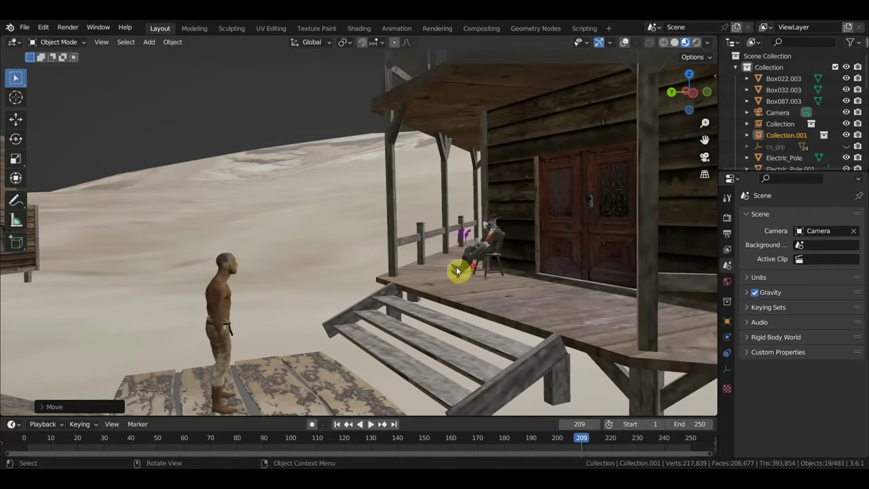
scroll(467, 264, "up", 1)
Box-select the objects in front of the saloon.
mouse_move(469, 264)
middle_mouse_down()
mouse_move(518, 260)
mouse_move(344, 274)
middle_mouse_up()
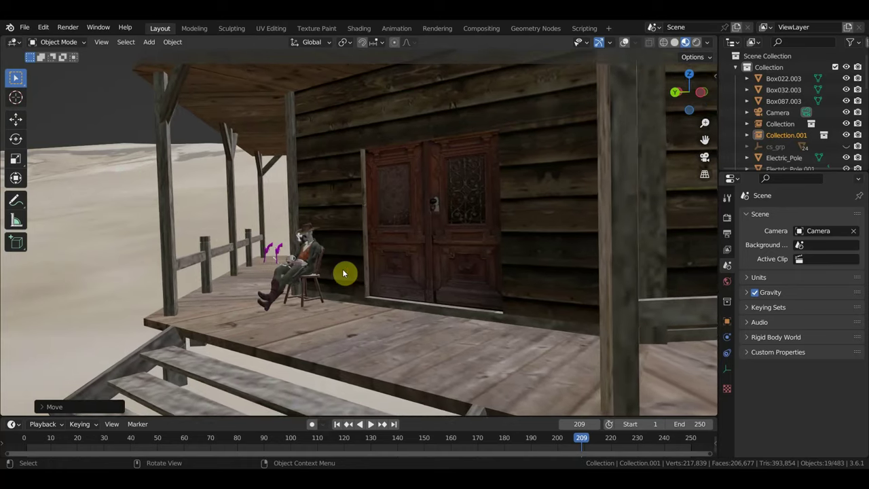
scroll(342, 272, "down", 1)
scroll(336, 271, "down", 1)
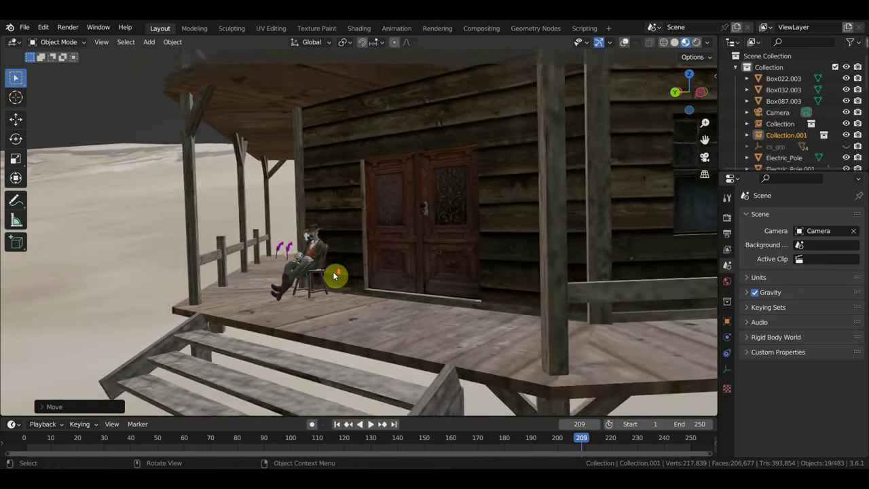
scroll(334, 272, "down", 2)
scroll(331, 274, "down", 1)
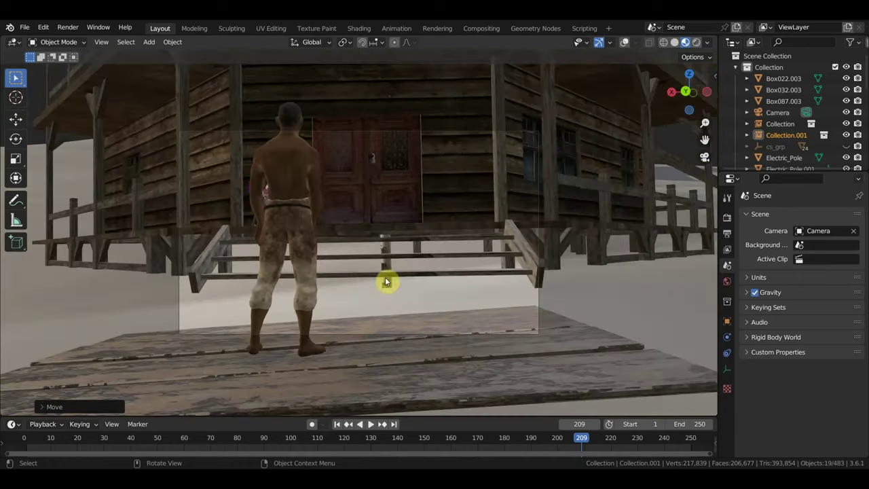
left_click(539, 240)
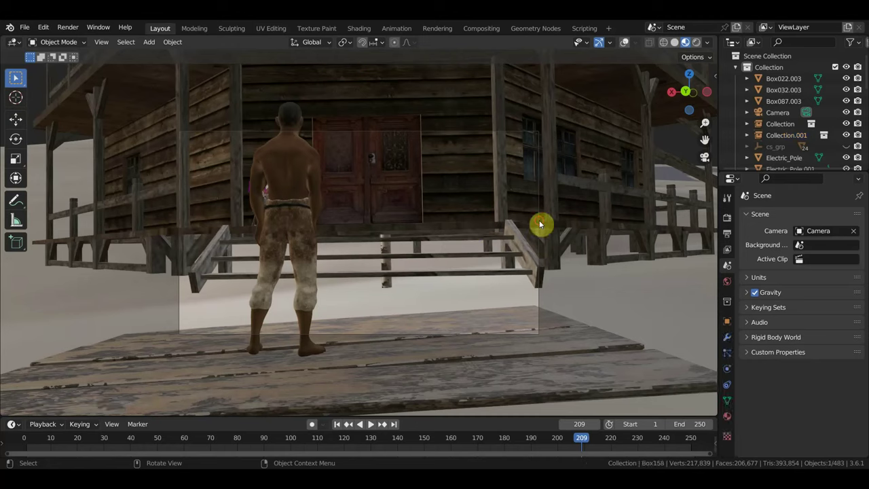
left_click_drag(535, 218, 539, 222)
Select the scene camera, show overlays, and walk it toward the seated cowboy on the porch.
left_click(779, 112)
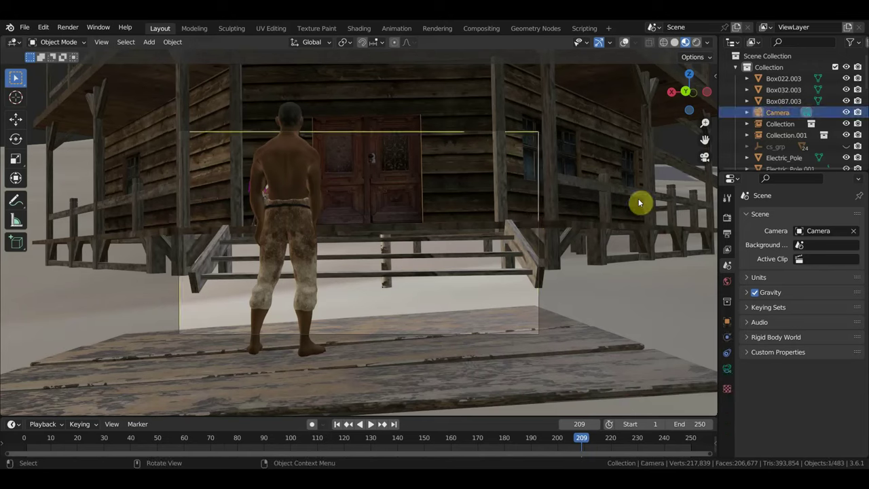
left_click(624, 43)
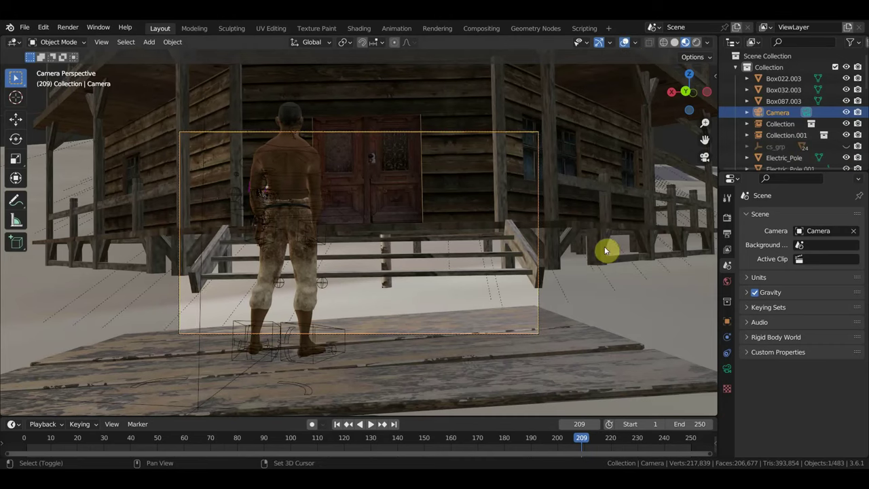
key("shift+grave")
key("w")
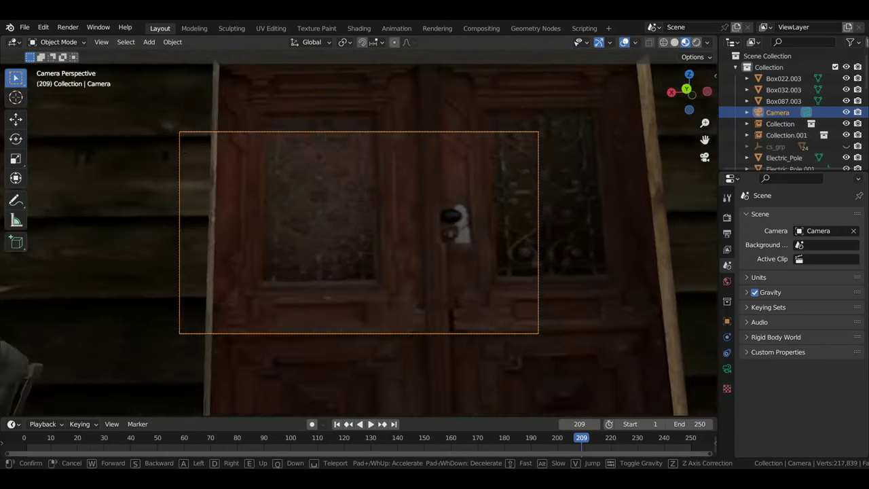
key("s")
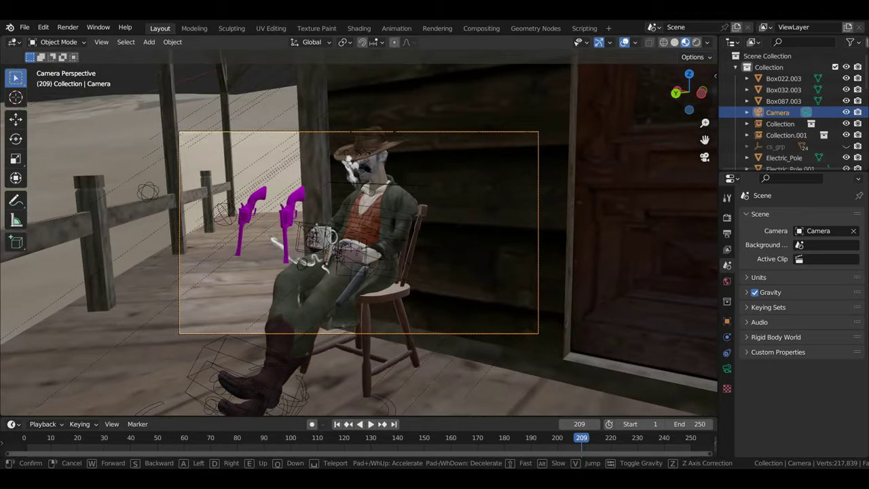
key("s")
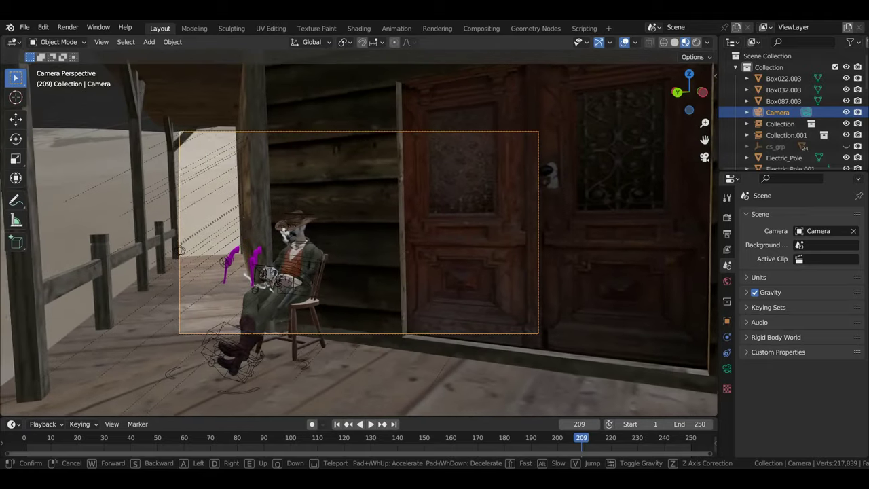
key("a")
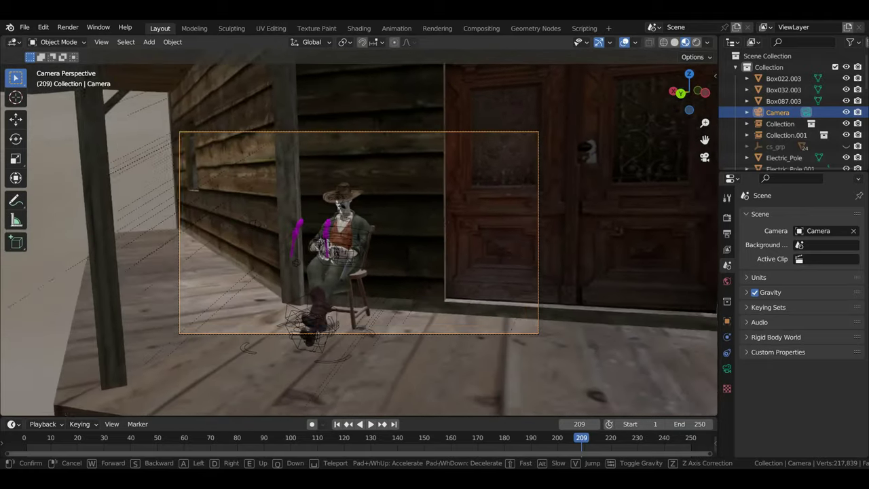
key("a")
key("w")
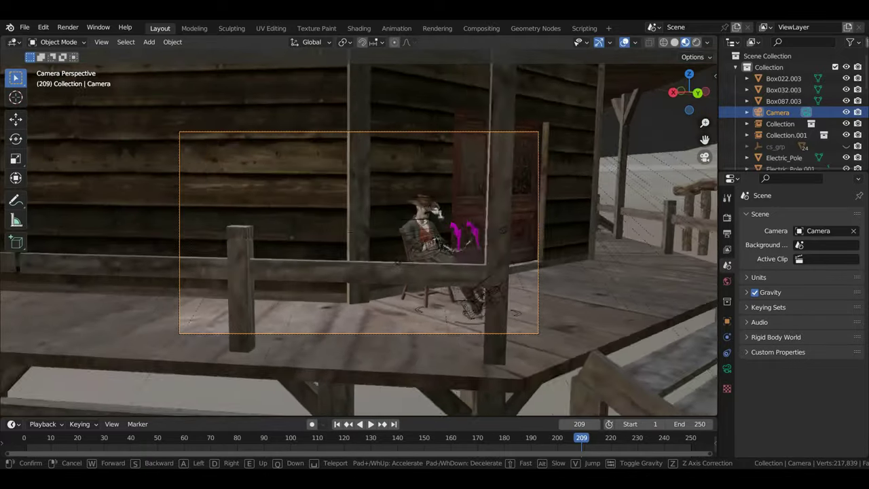
key("a")
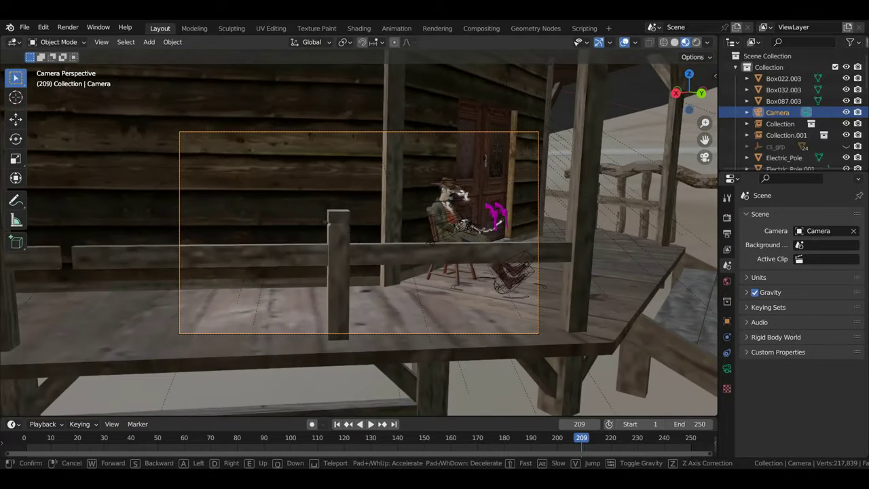
key("d")
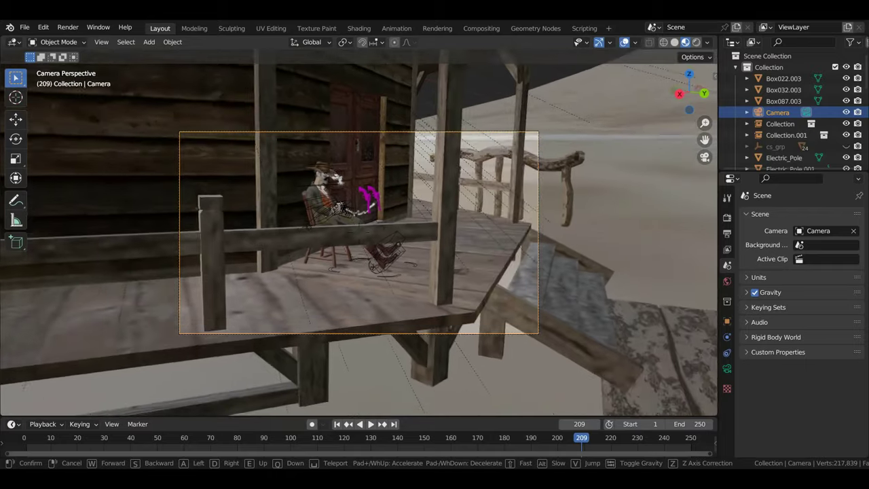
key("d")
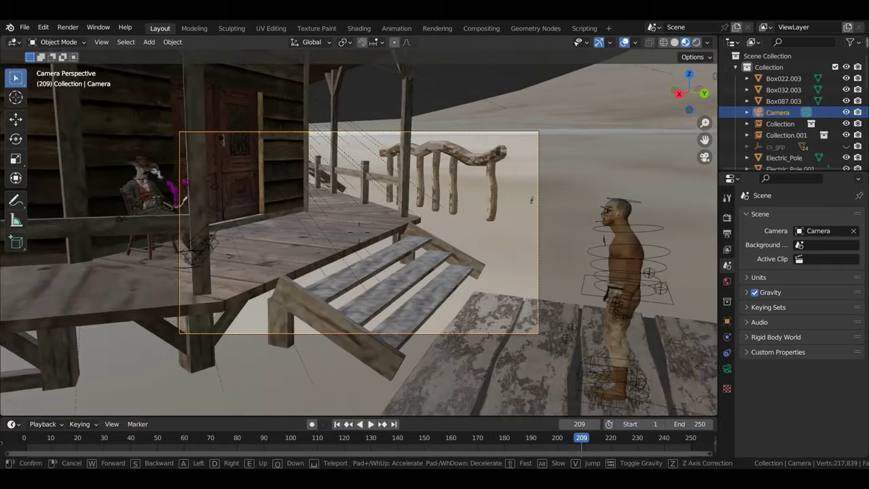
key("w")
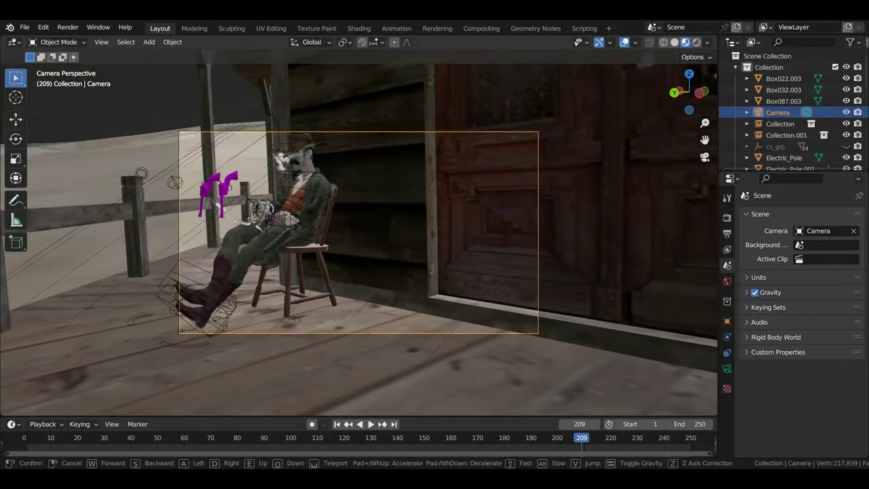
Keep walking the camera around the cowboy until it frames him beside the saloon door.
key("a")
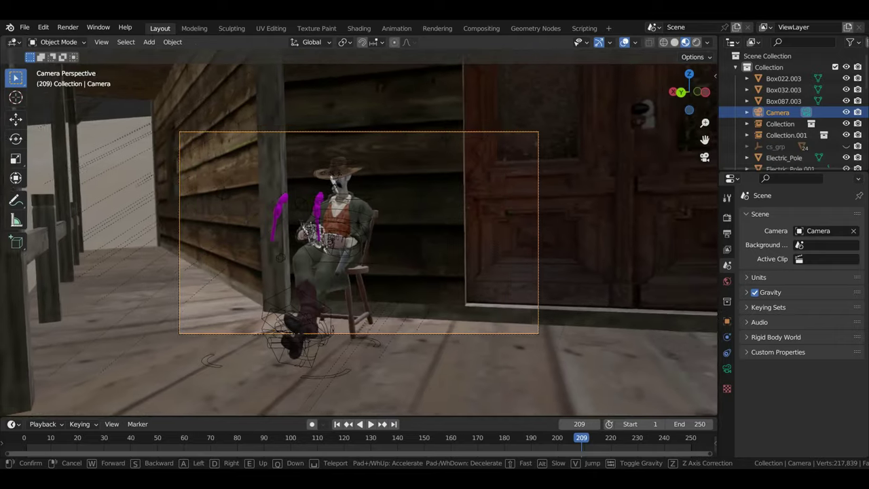
key("s")
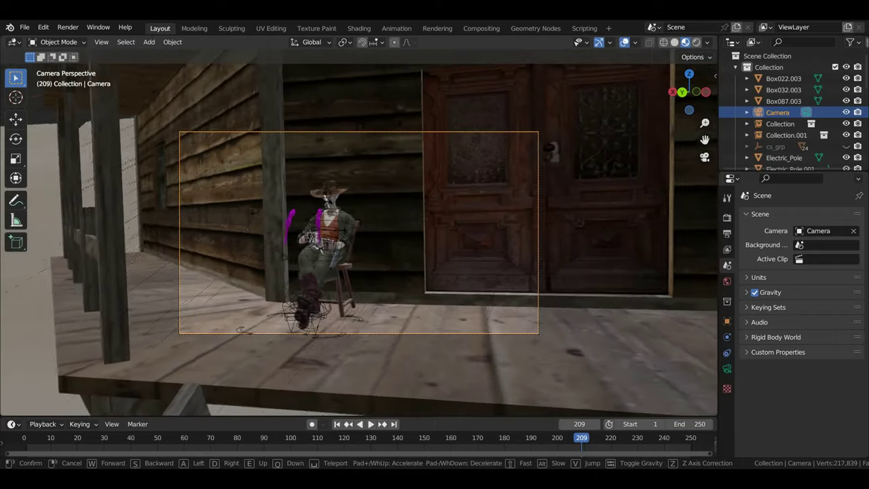
key("d")
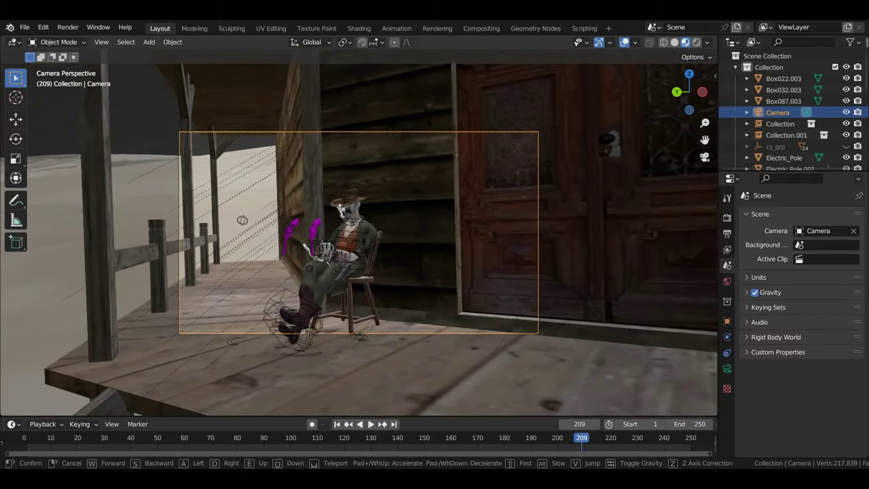
key("s")
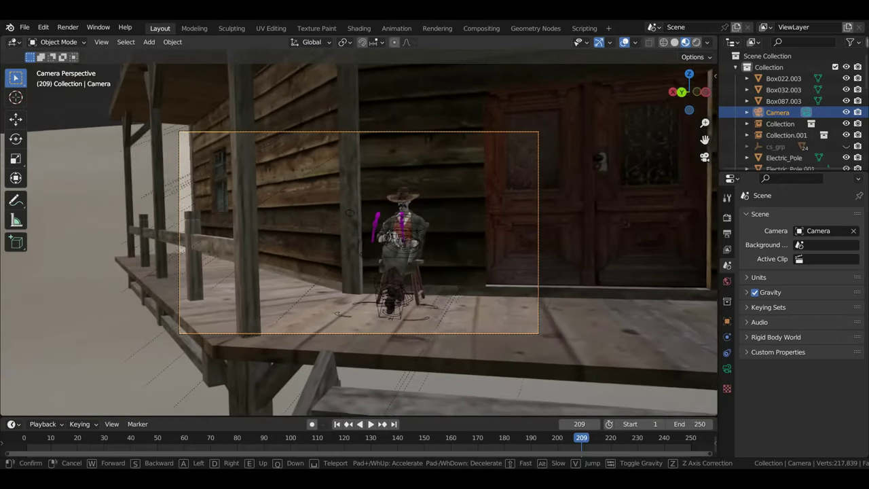
key("a")
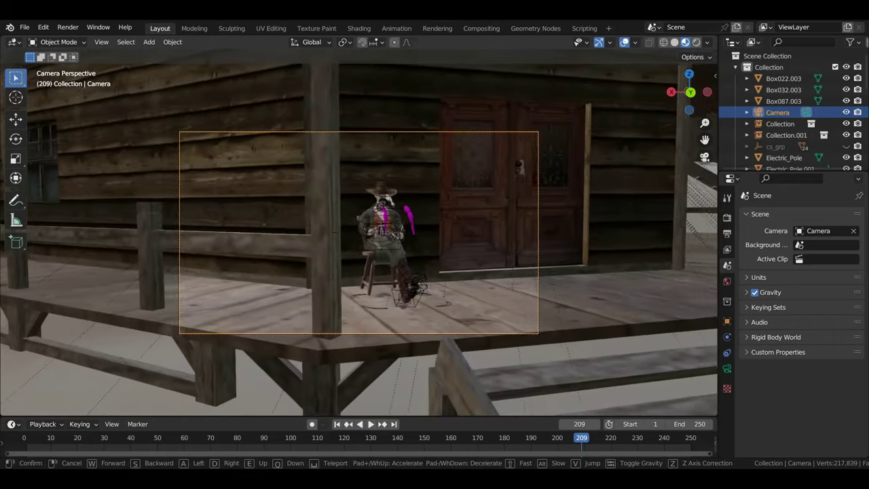
key("a")
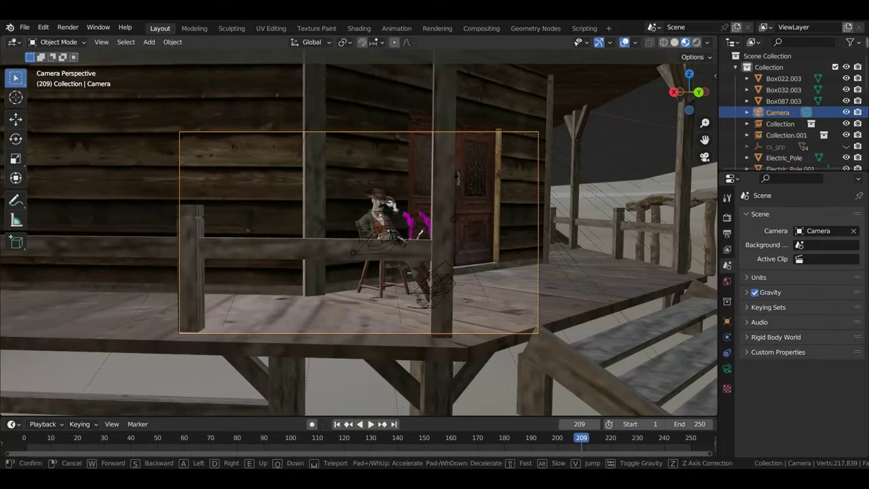
key("w")
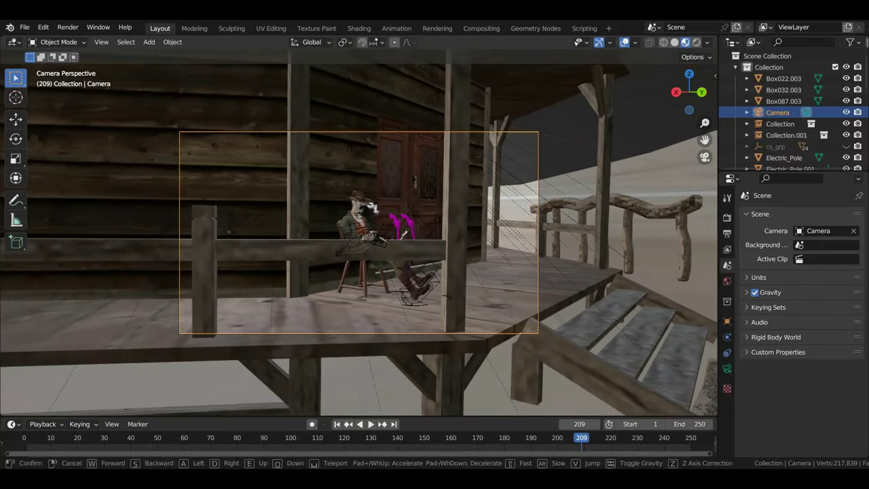
key("w")
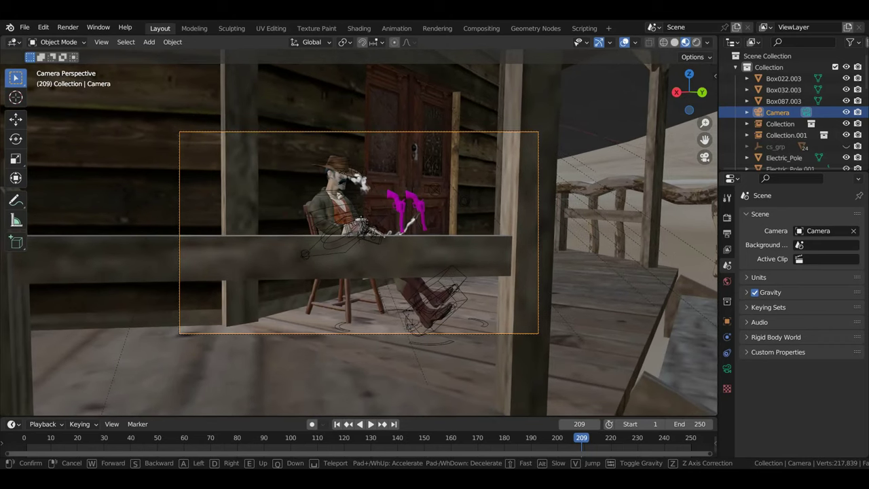
key("w")
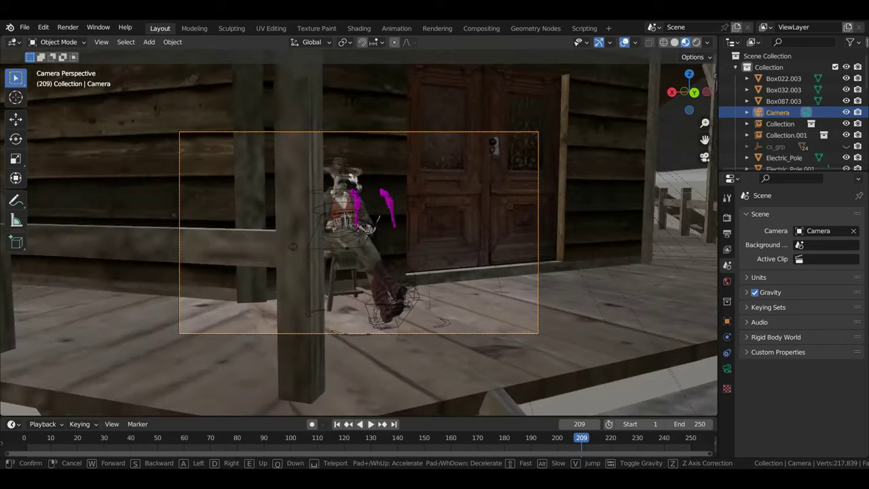
key("d")
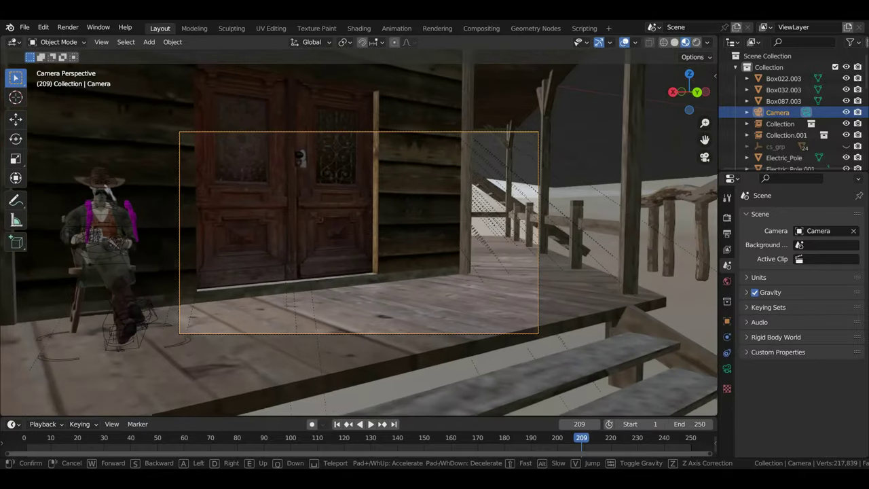
key("a")
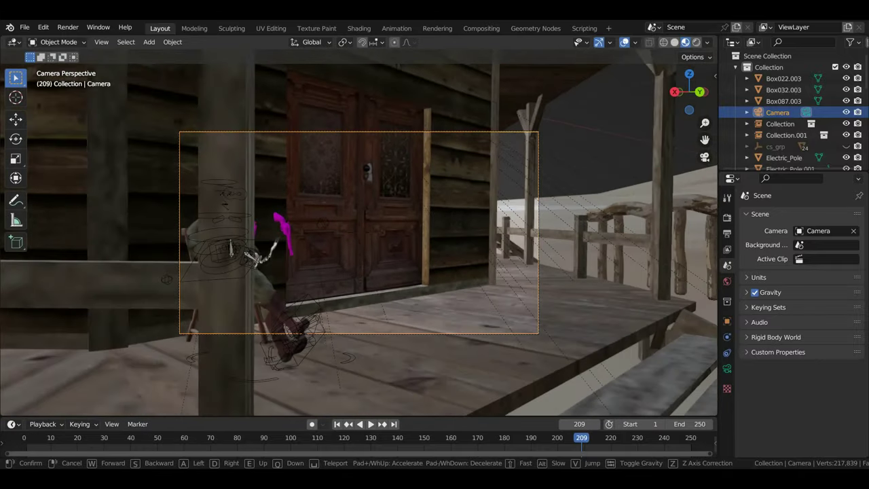
key("s")
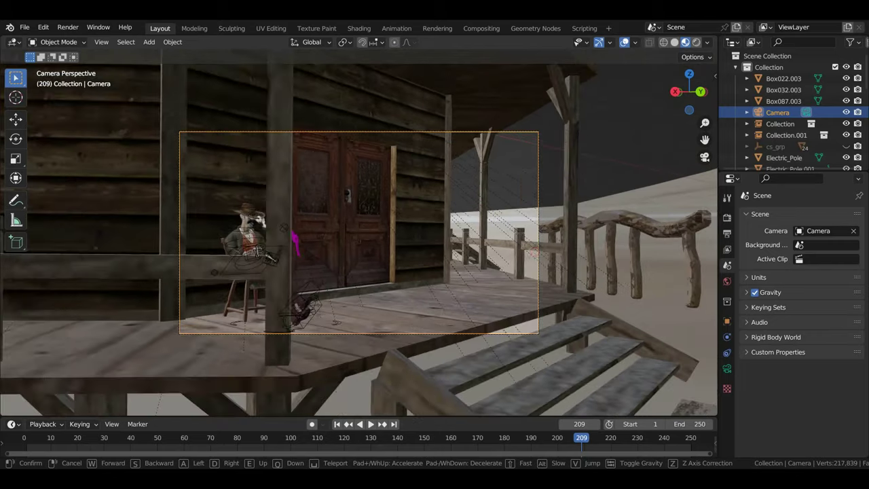
left_click(602, 249)
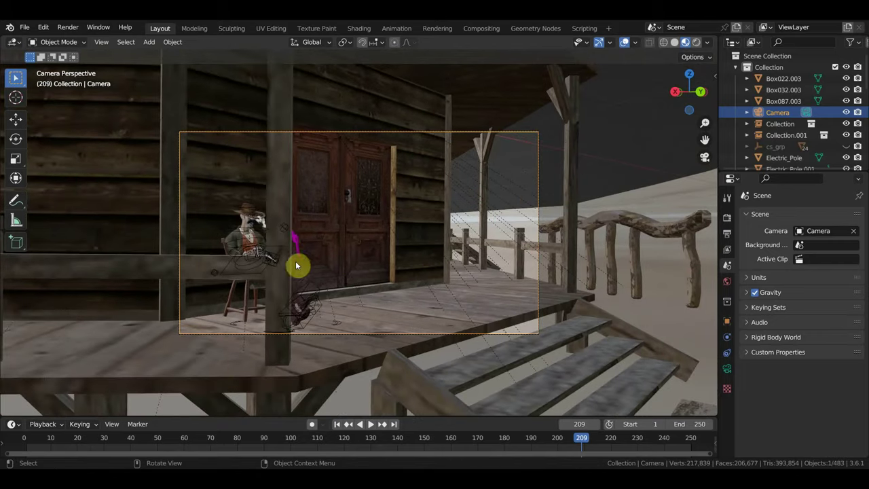
Nudge Collection.001 about 0.13 m right along the porch toward the saloon doors.
left_click(248, 231)
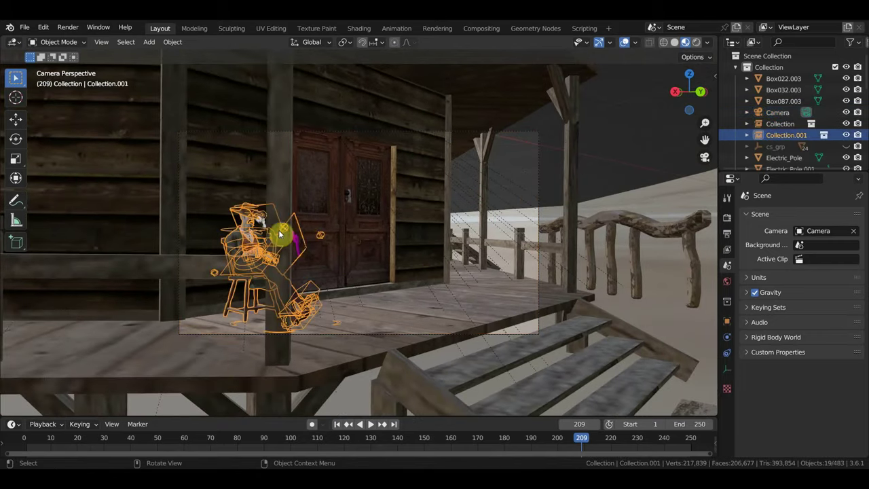
mouse_move(279, 229)
middle_mouse_down()
mouse_move(234, 249)
mouse_move(211, 287)
middle_mouse_up()
key("g")
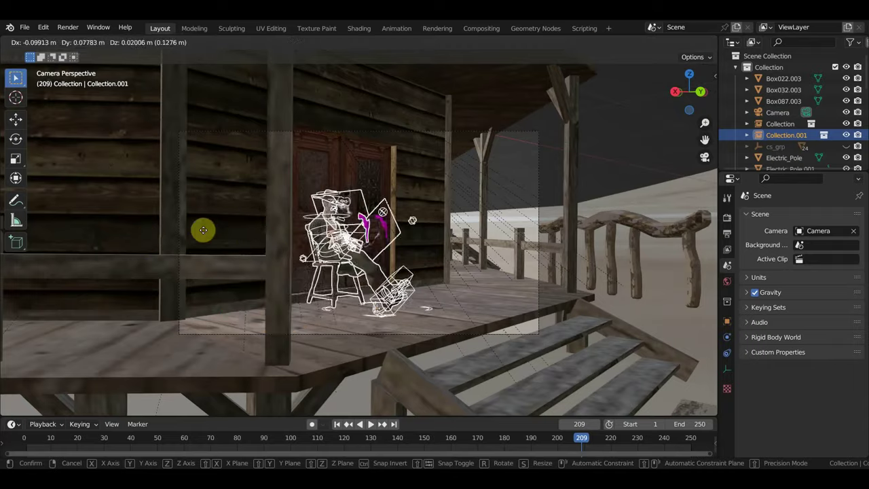
left_click(249, 228)
mouse_move(310, 246)
middle_mouse_down()
mouse_move(365, 251)
mouse_move(291, 260)
mouse_move(244, 251)
mouse_move(318, 291)
mouse_move(369, 361)
mouse_move(475, 374)
mouse_move(354, 189)
mouse_move(268, 411)
middle_mouse_up()
Try the cowboy up on the saloon balcony and look over the whole building.
scroll(543, 346, "up", 5)
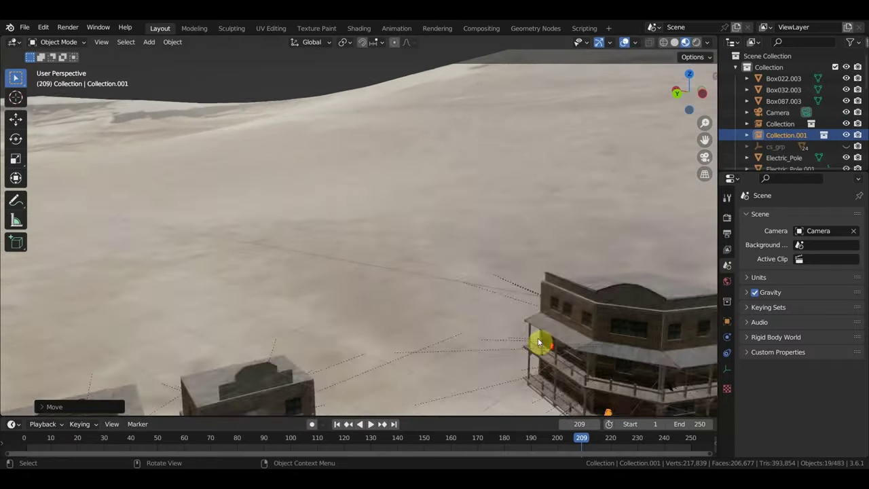
mouse_move(539, 341)
middle_mouse_down()
mouse_move(374, 260)
mouse_move(241, 229)
mouse_move(277, 249)
mouse_move(427, 195)
middle_mouse_up()
scroll(248, 234, "up", 5)
scroll(427, 196, "down", 1)
scroll(366, 223, "down", 6)
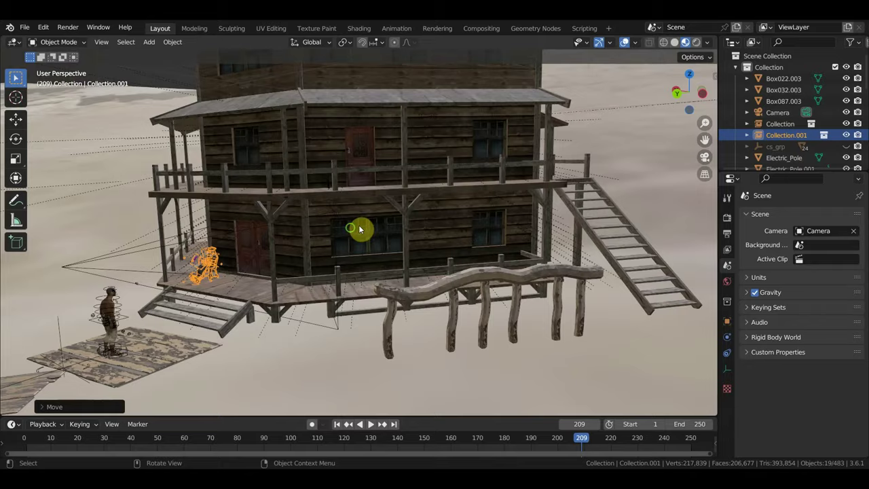
scroll(359, 230, "up", 3)
mouse_move(359, 230)
middle_mouse_down()
mouse_move(304, 238)
mouse_move(359, 230)
mouse_move(378, 237)
middle_mouse_up()
scroll(305, 238, "down", 2)
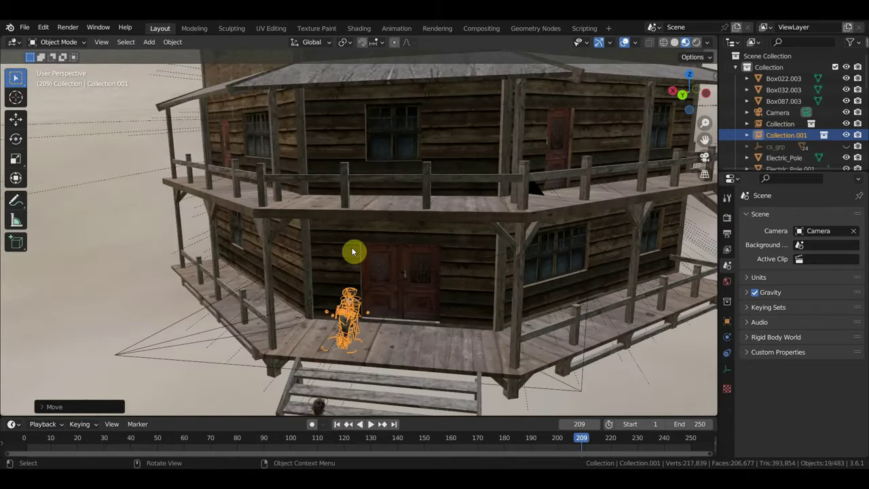
scroll(350, 254, "up", 2)
scroll(350, 271, "down", 2)
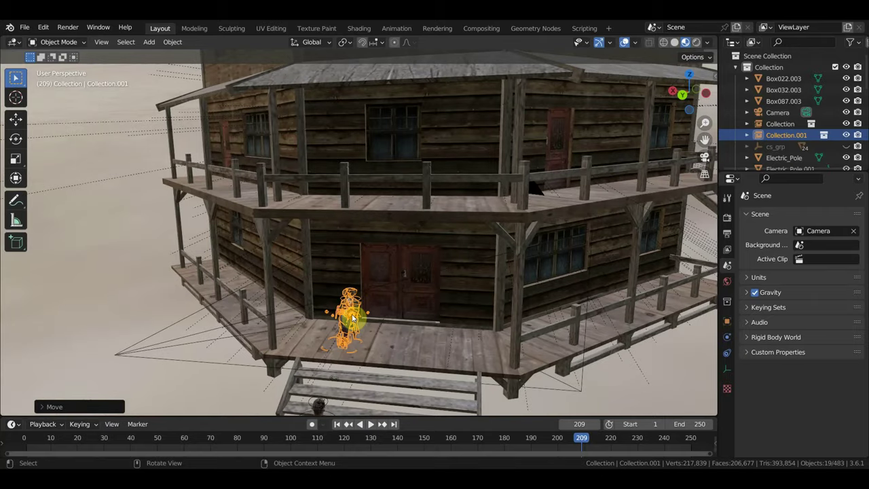
mouse_move(352, 317)
left_mouse_down()
mouse_move(346, 150)
mouse_move(330, 184)
left_mouse_up()
scroll(339, 194, "up", 5)
scroll(341, 199, "down", 5)
scroll(373, 206, "down", 3)
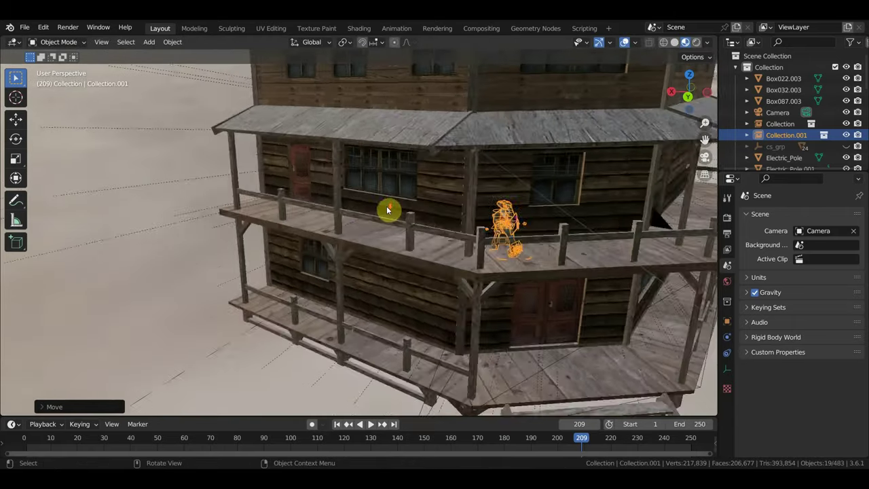
mouse_move(388, 210)
middle_mouse_down()
mouse_move(327, 204)
mouse_move(338, 221)
middle_mouse_up()
scroll(329, 205, "up", 3)
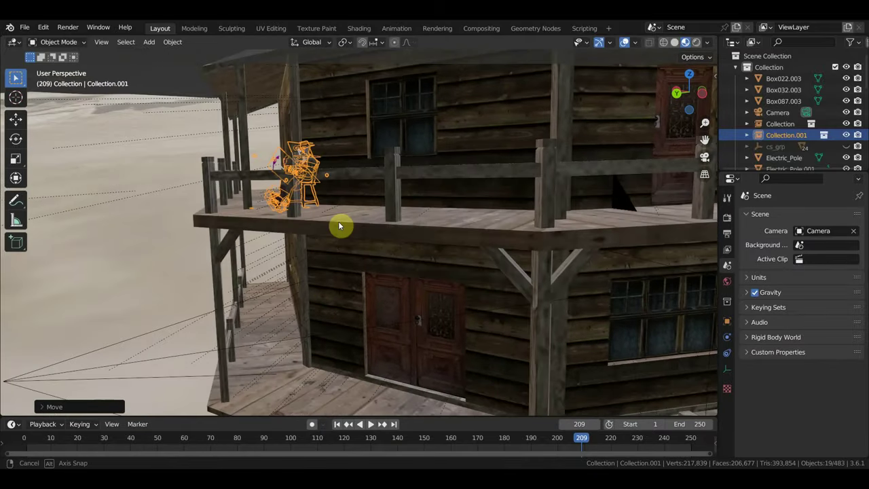
scroll(338, 221, "down", 4)
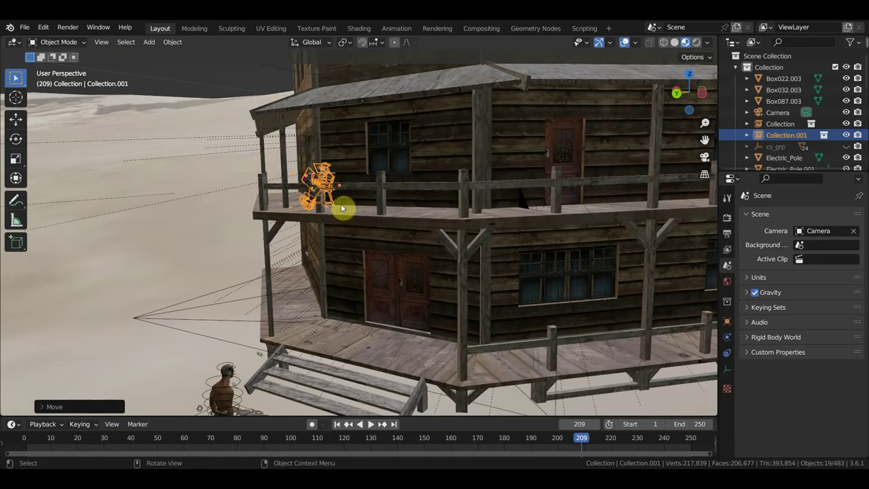
Bring the cowboy back down to the ground-floor porch, just right of the door.
key("g")
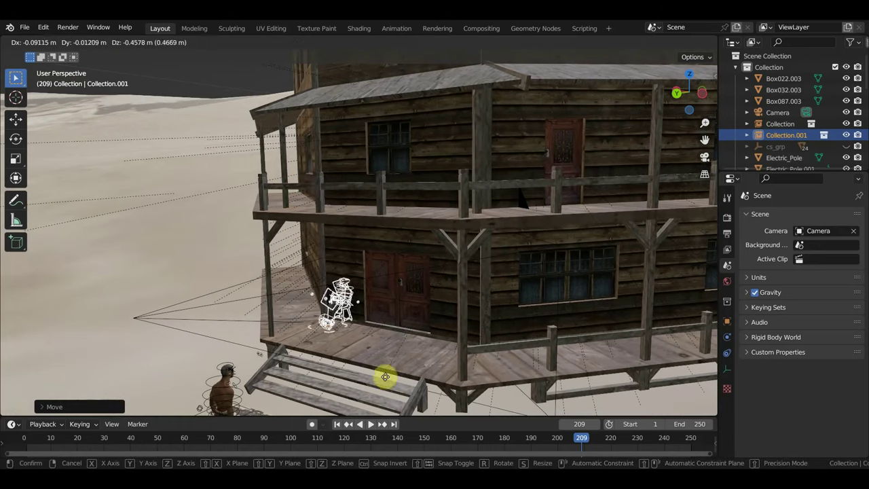
left_click(492, 401)
scroll(490, 400, "up", 5)
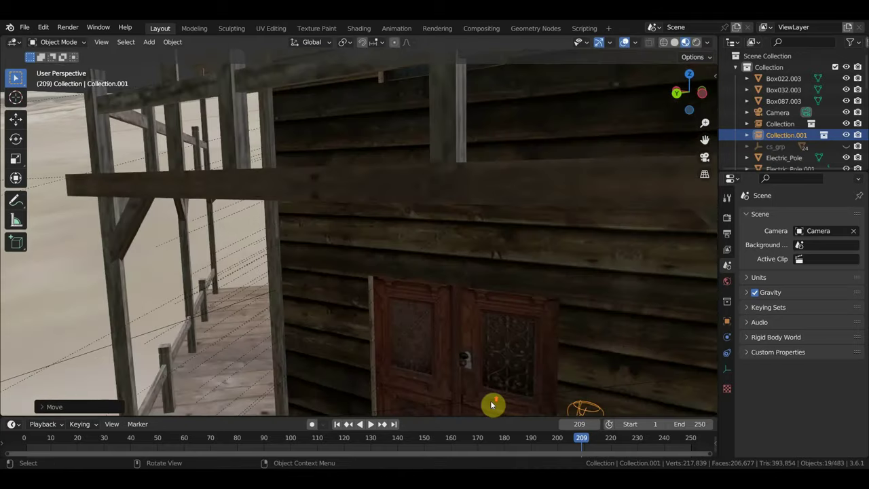
mouse_move(490, 400)
middle_mouse_down()
mouse_move(558, 399)
mouse_move(689, 352)
mouse_move(523, 285)
mouse_move(388, 287)
middle_mouse_up()
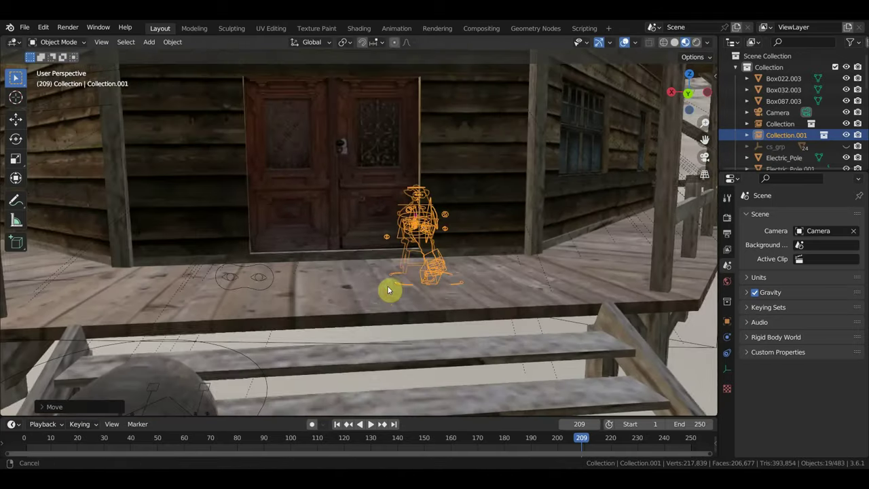
key("g")
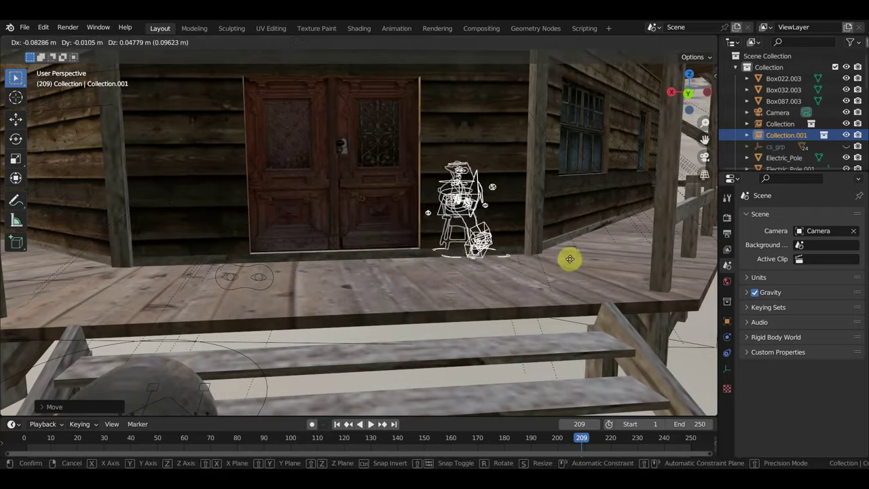
left_click(603, 254)
middle_click_drag(603, 254, 561, 268)
scroll(561, 268, "up", 5)
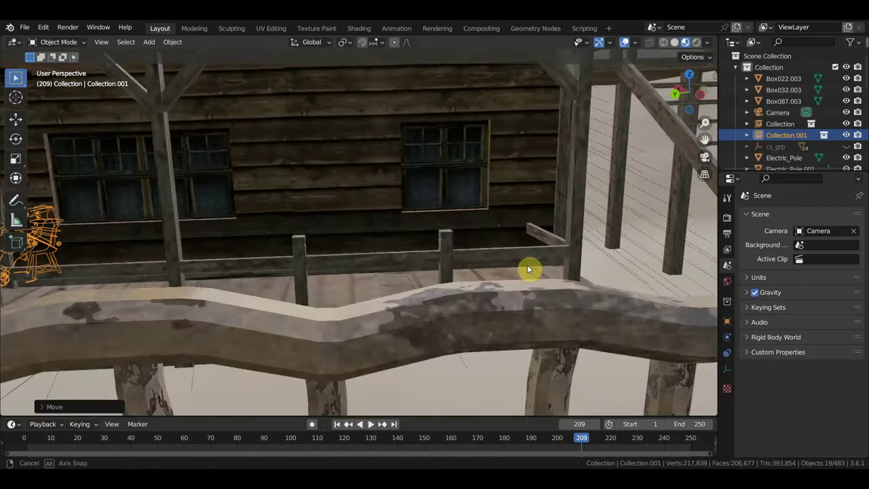
scroll(528, 267, "up", 3)
key("g")
left_click(415, 258)
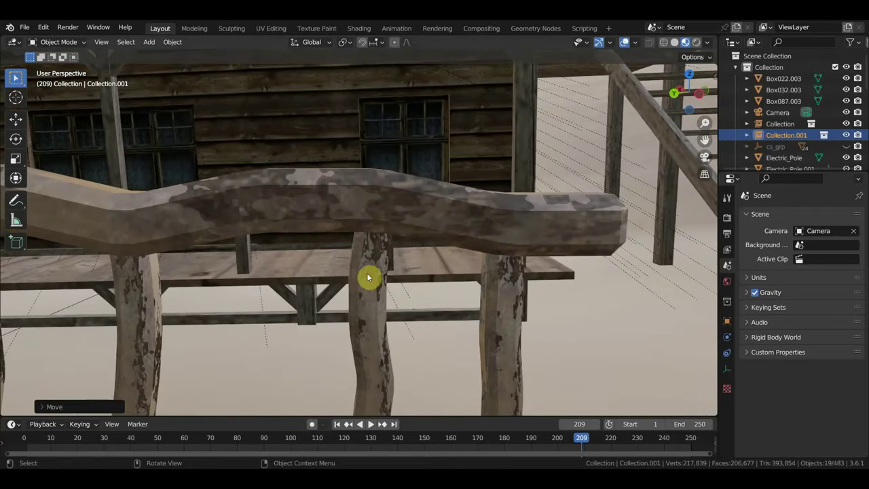
middle_click_drag(159, 278, 384, 290)
scroll(366, 287, "up", 1)
scroll(363, 290, "up", 3)
scroll(384, 292, "up", 2)
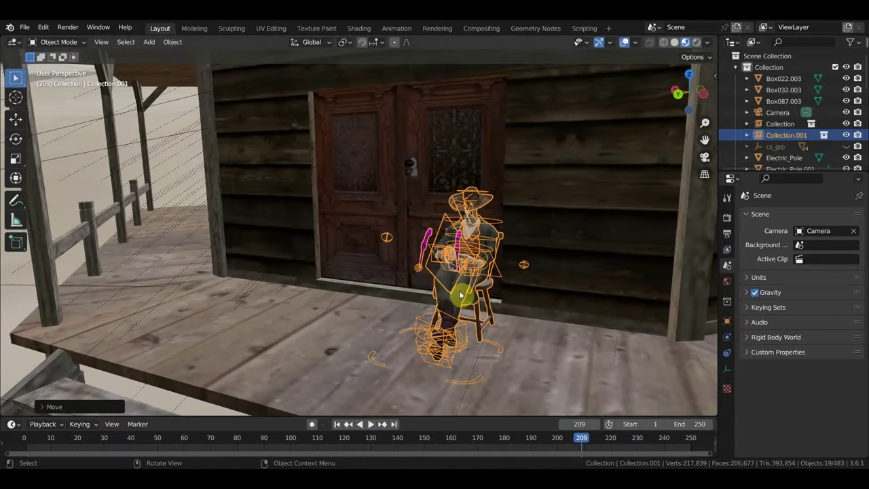
Turn the cowboy to a new angle in top view and shift him right along the porch.
key("KP_7")
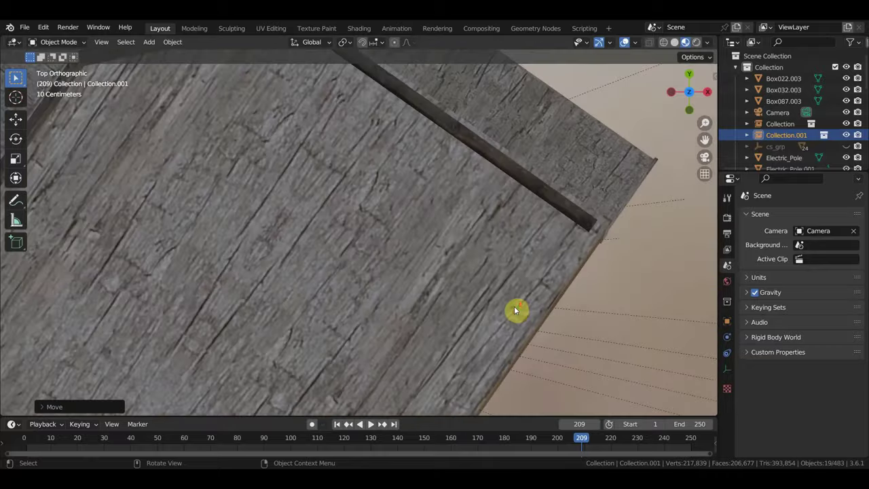
key("r")
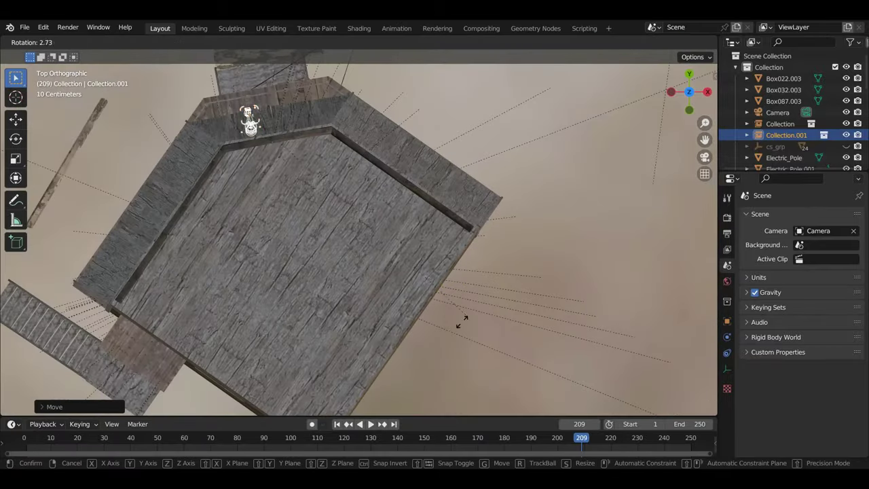
left_click(267, 368)
mouse_move(264, 368)
middle_mouse_down()
mouse_move(360, 305)
mouse_move(131, 196)
mouse_move(80, 192)
middle_mouse_up()
scroll(454, 249, "up", 5)
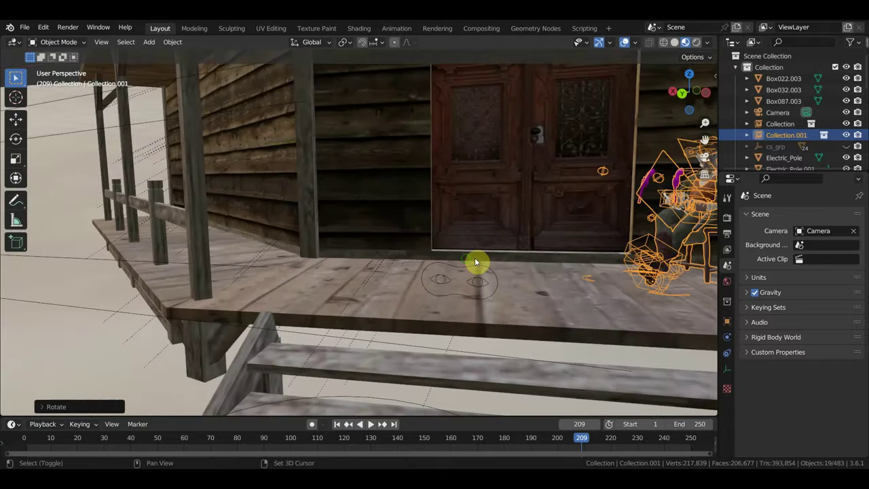
mouse_move(475, 261)
middle_mouse_down()
mouse_move(388, 256)
mouse_move(418, 250)
middle_mouse_up()
scroll(398, 252, "down", 2)
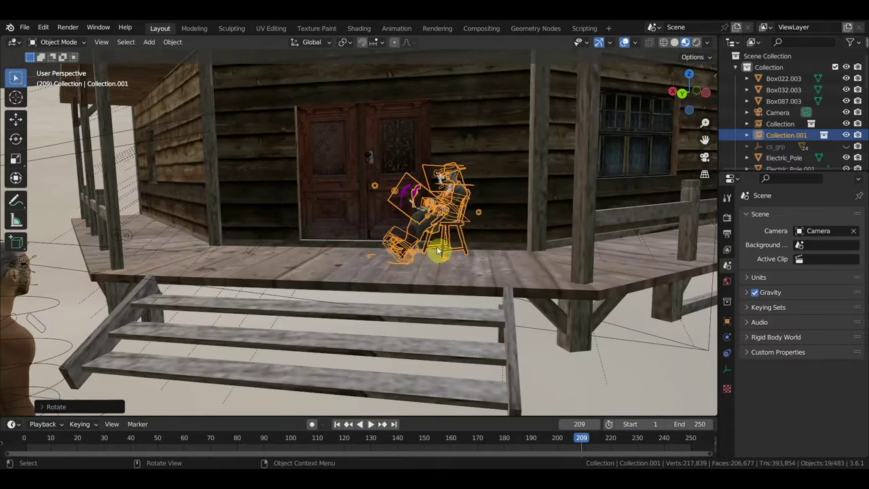
key("g")
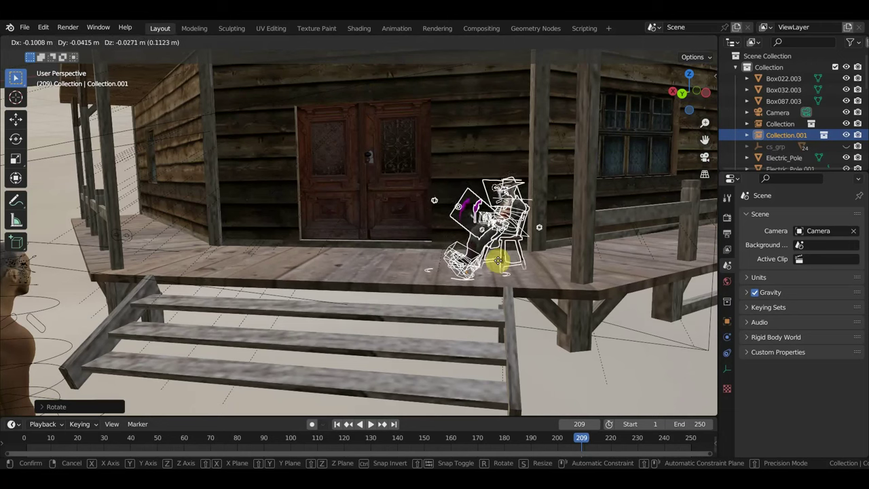
left_click(497, 254)
mouse_move(498, 253)
middle_mouse_down()
mouse_move(459, 258)
mouse_move(528, 246)
middle_mouse_up()
Hide viewport overlays to judge the cowboy's placement from the front, then restore them.
left_click(625, 44)
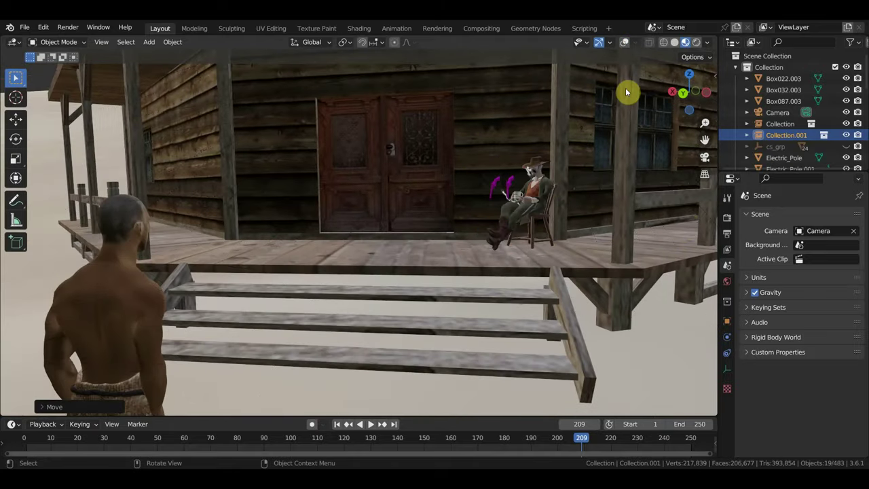
middle_click_drag(582, 187, 565, 190)
scroll(519, 197, "down", 3)
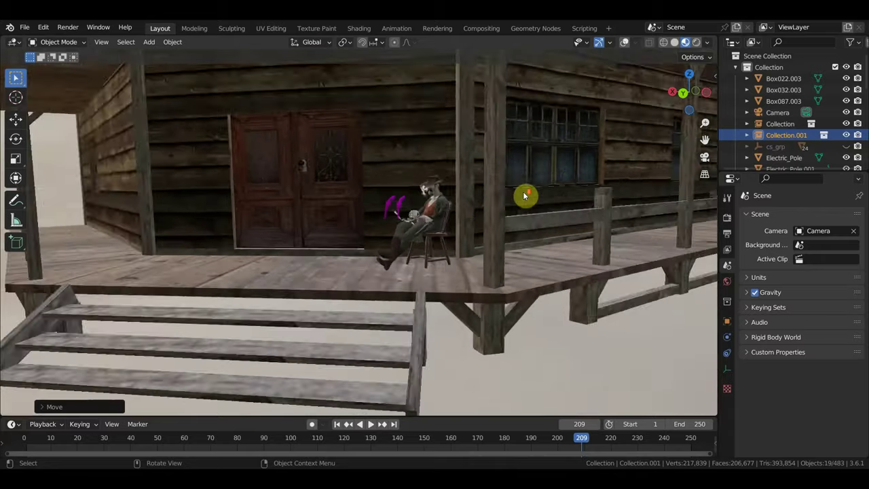
scroll(530, 192, "down", 2)
middle_click_drag(537, 188, 564, 181)
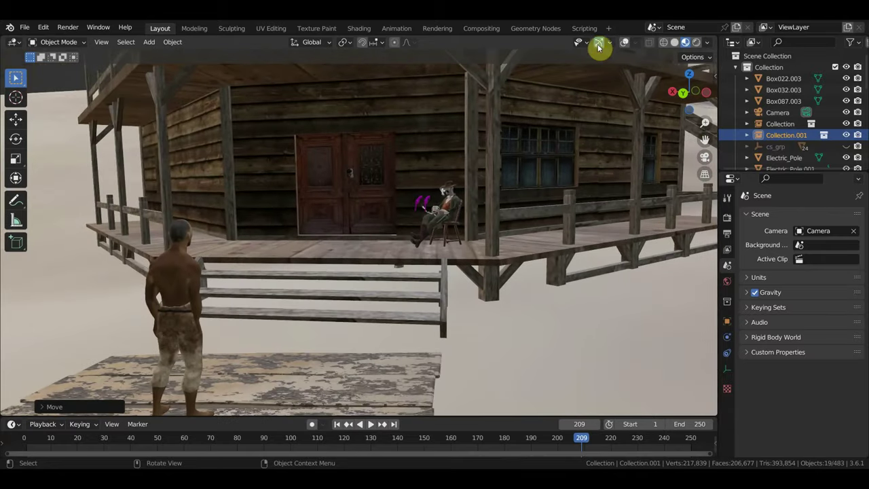
left_click(624, 42)
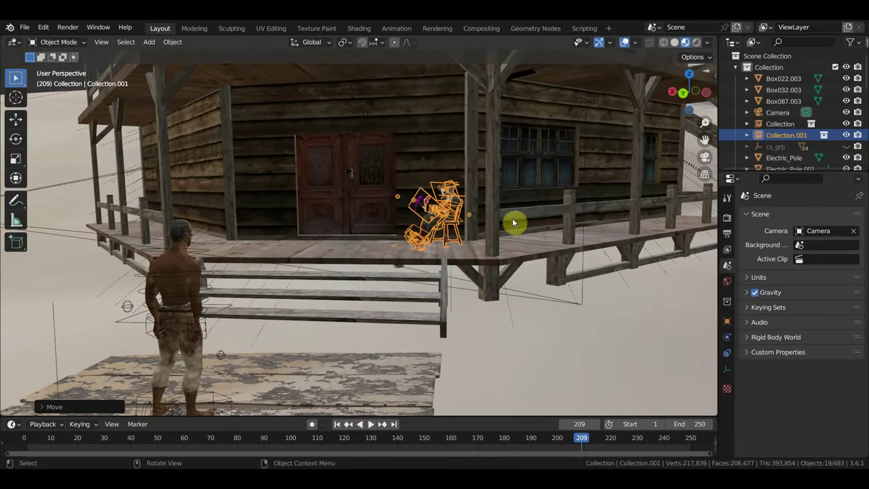
Walk the scene camera in and out, then left, so the saloon door sits left of the cowboy.
left_click(777, 112)
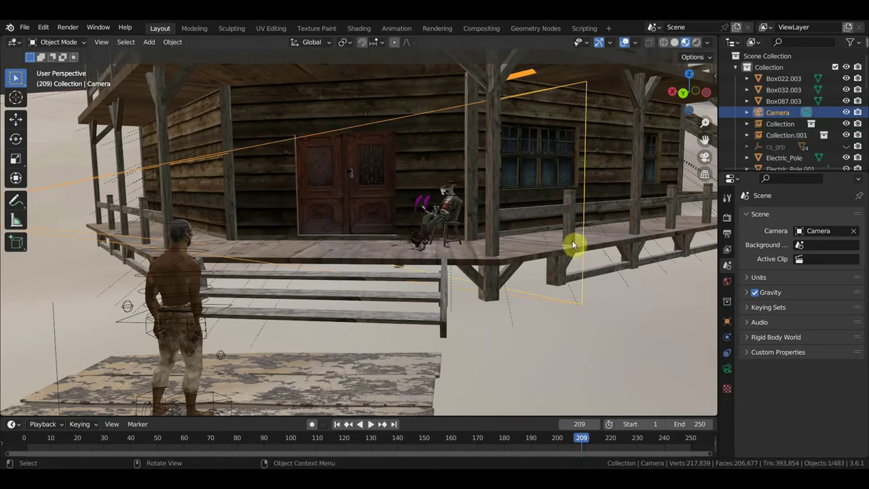
key("KP_0")
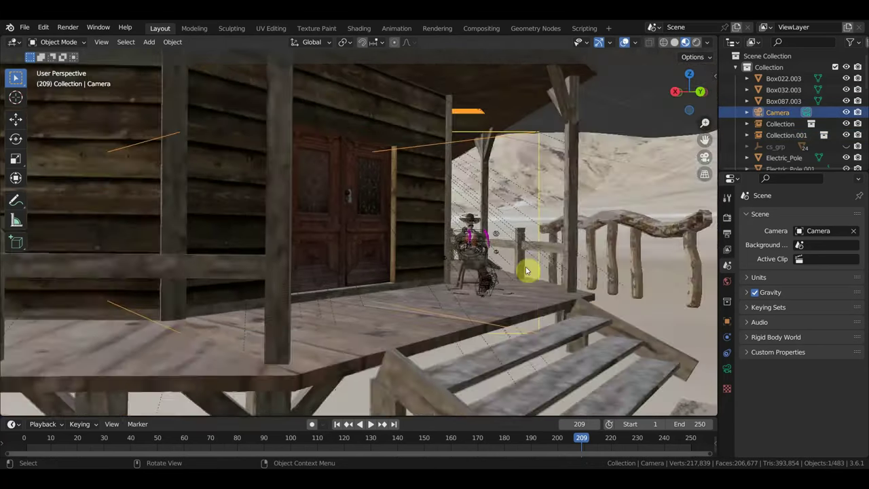
key("shift+grave")
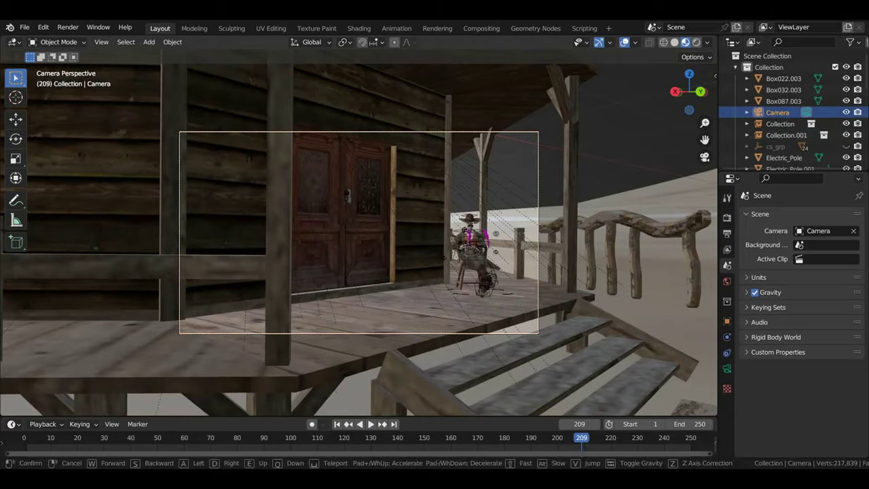
key("w")
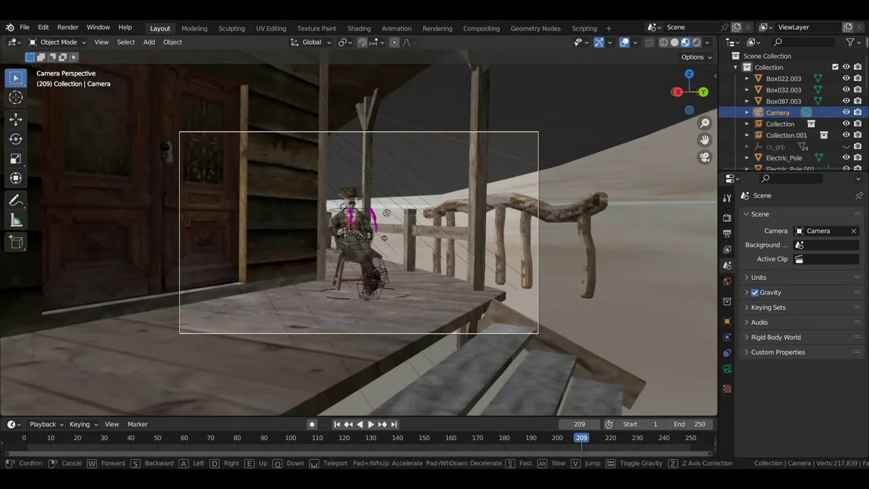
key("s")
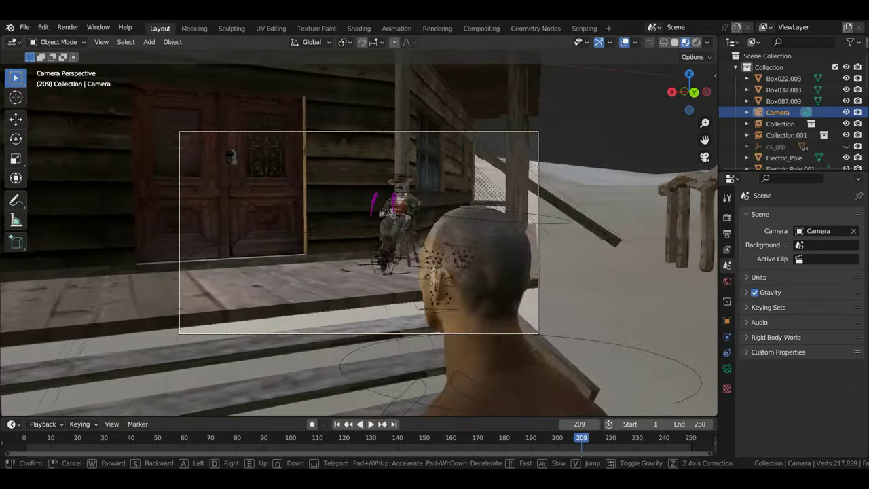
key("w")
key("w")
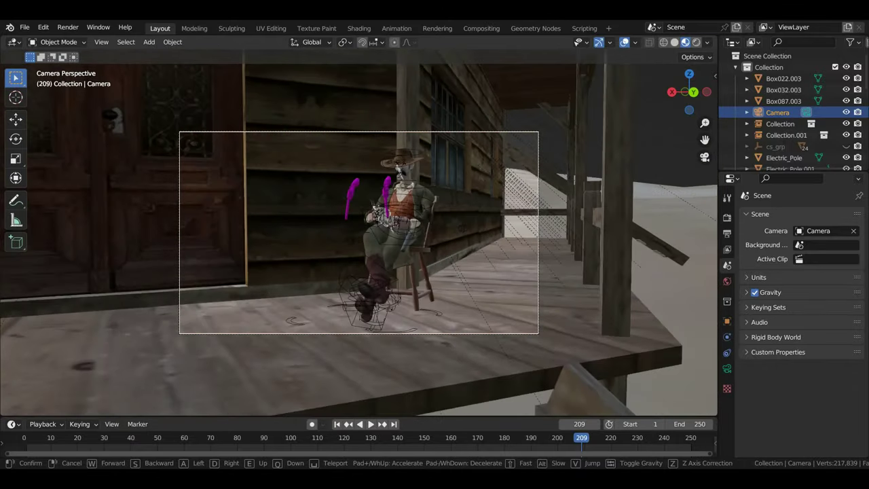
key("s")
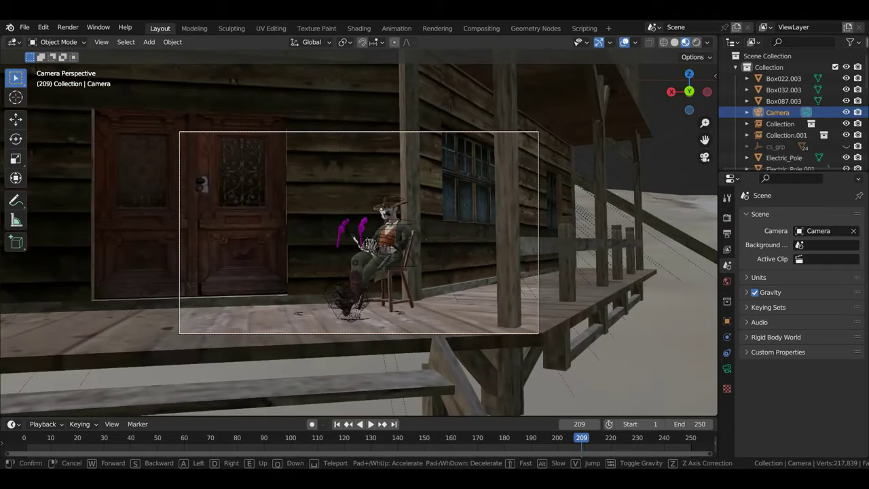
key("w")
key("s")
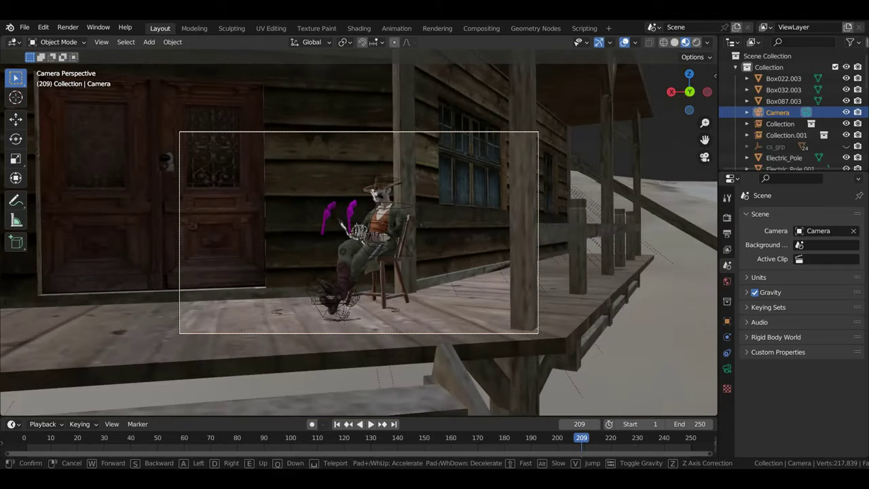
key("a")
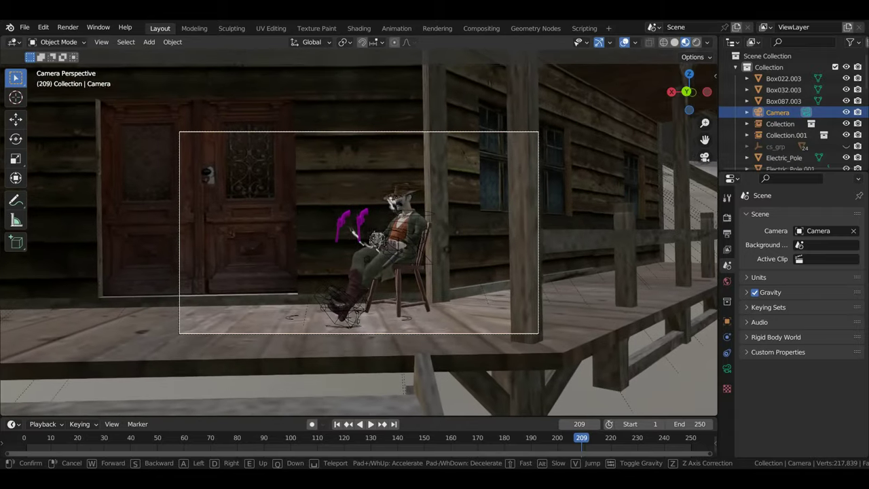
left_click(535, 290)
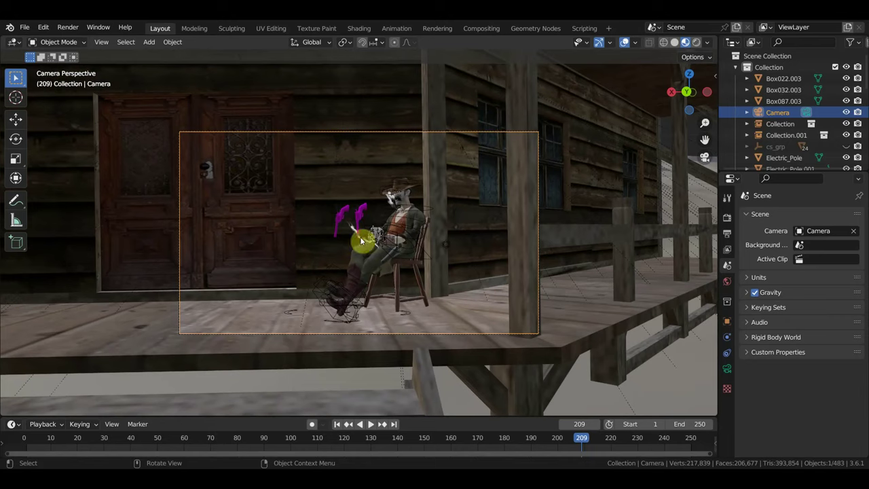
Save дикий запад для проб.blend and open the recent file ковбой курит.blend.
left_click(25, 28)
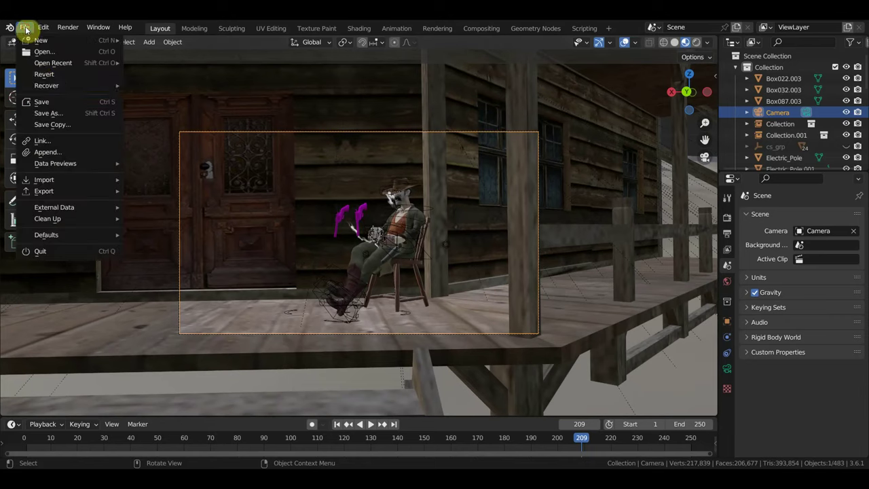
left_click(42, 101)
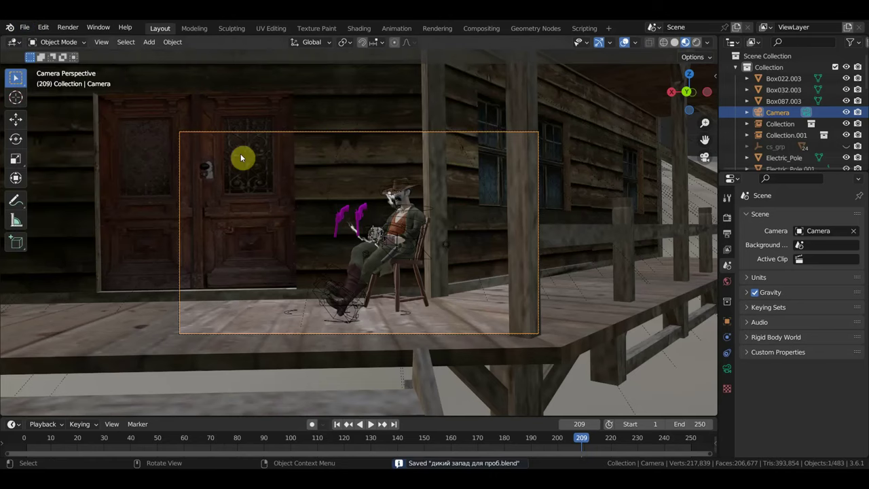
left_click(362, 213)
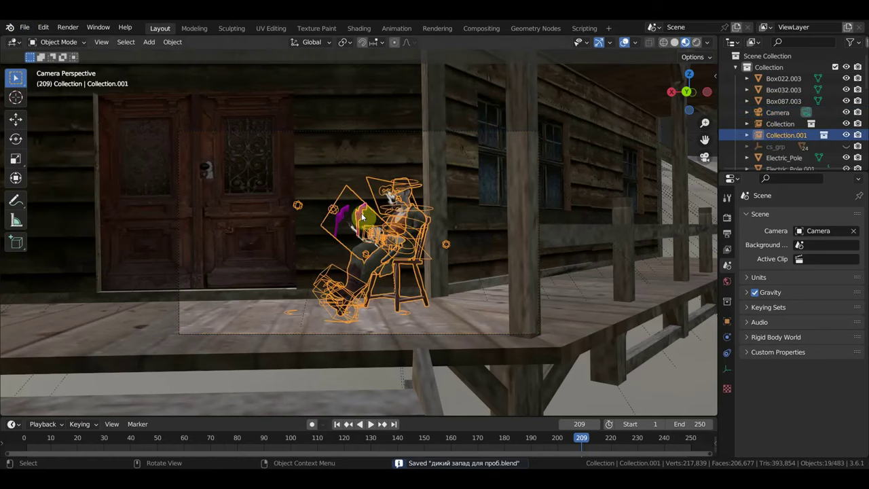
left_click(28, 27)
mouse_move(53, 62)
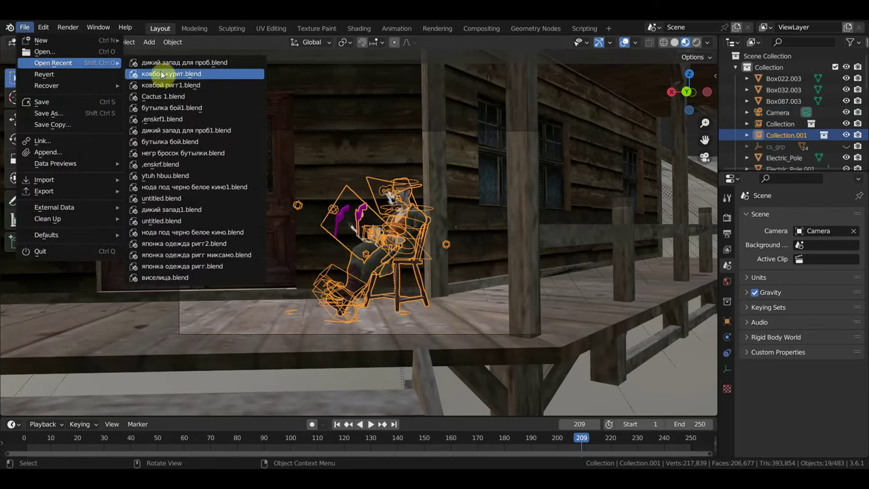
left_click(178, 75)
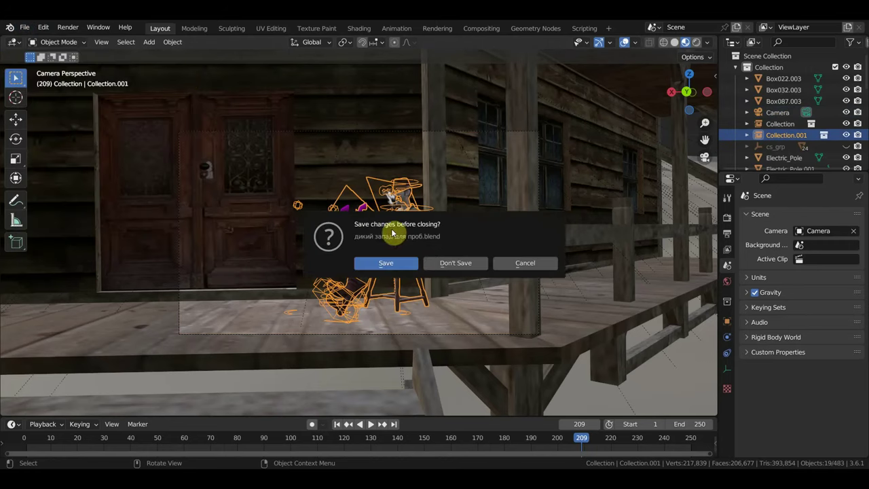
Unhide and delete the cowboy's two pistols, trigger_low and trigger_low.001.
left_click(448, 264)
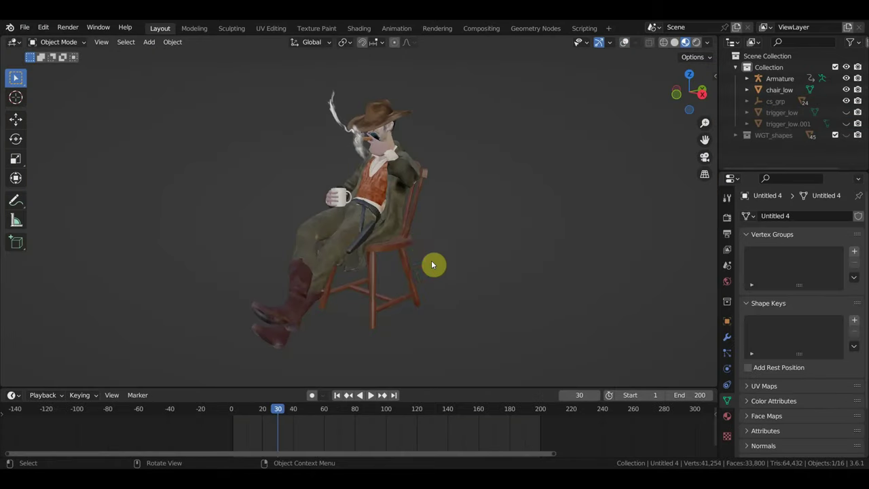
left_click(621, 44)
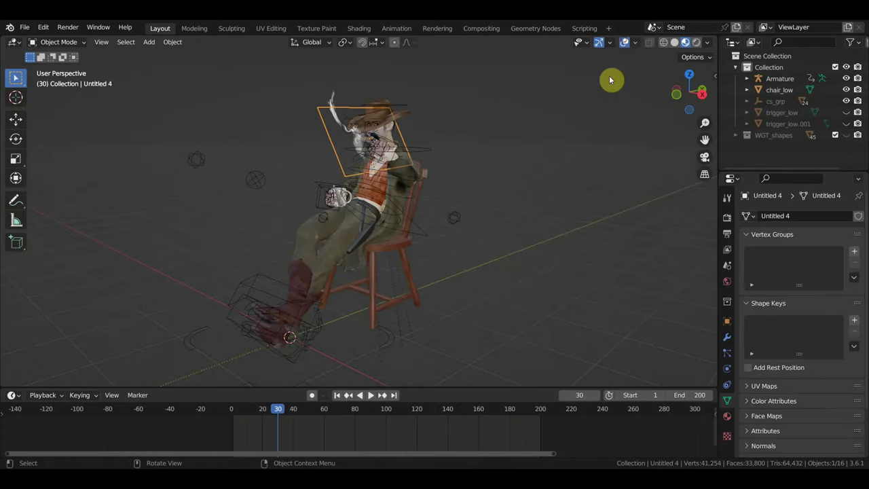
key("alt+h")
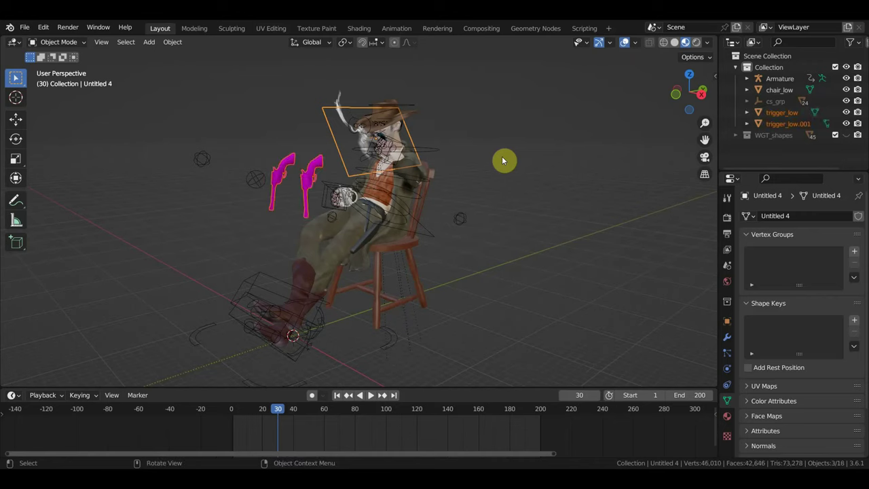
left_click(316, 167)
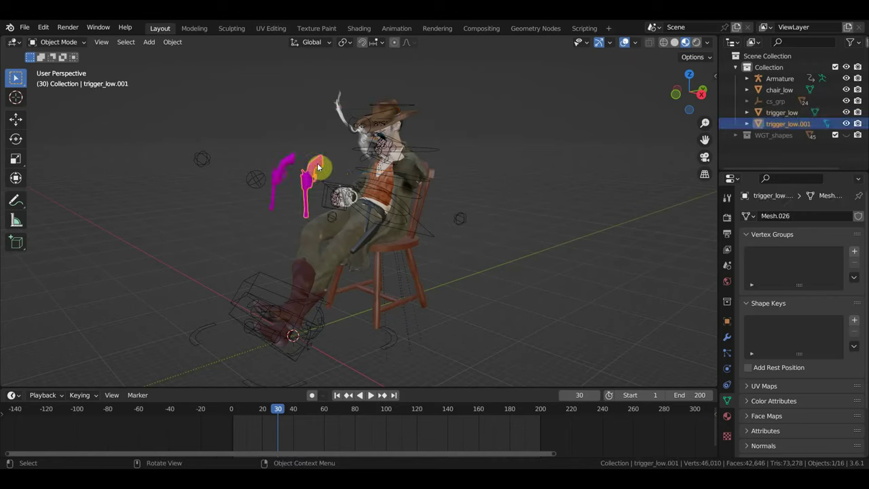
left_click(297, 152, "shift")
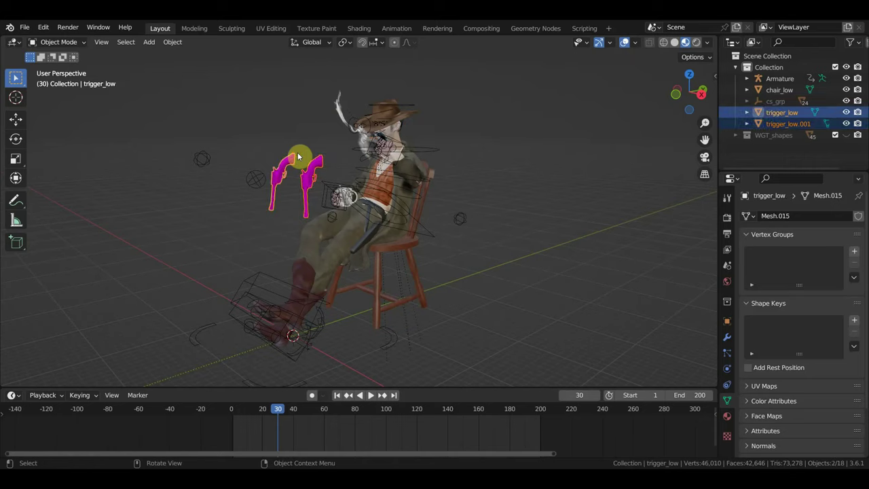
key("Delete")
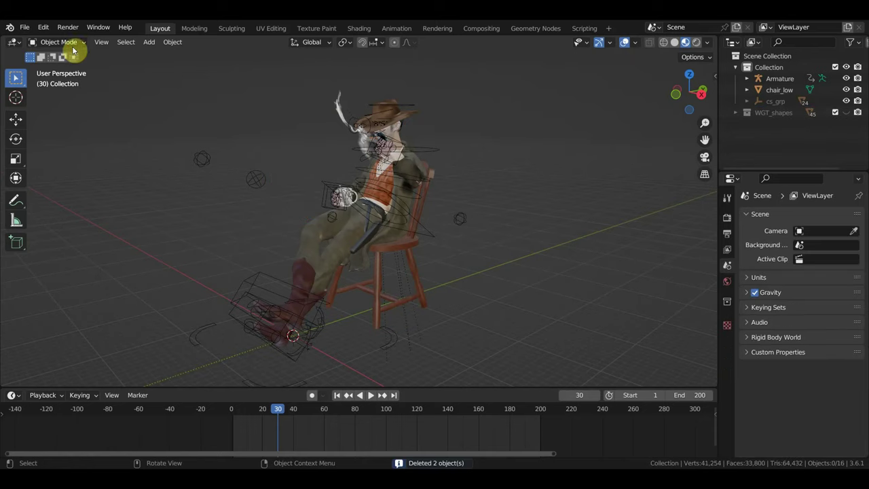
Save ковбой курит.blend without the pistols.
left_click(25, 27)
left_click(42, 103)
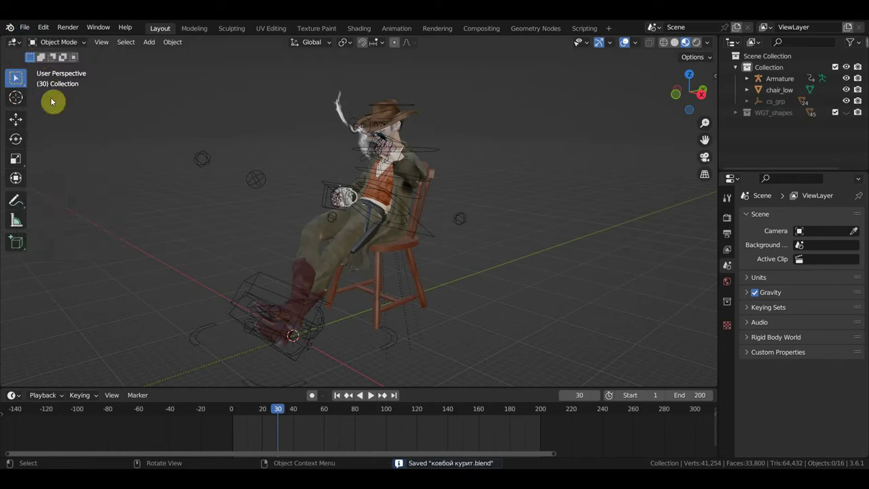
left_click(26, 27)
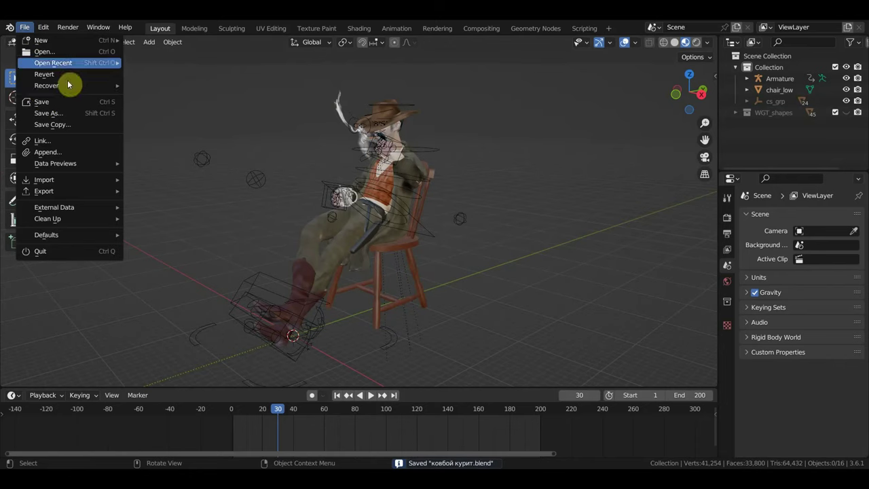
mouse_move(53, 63)
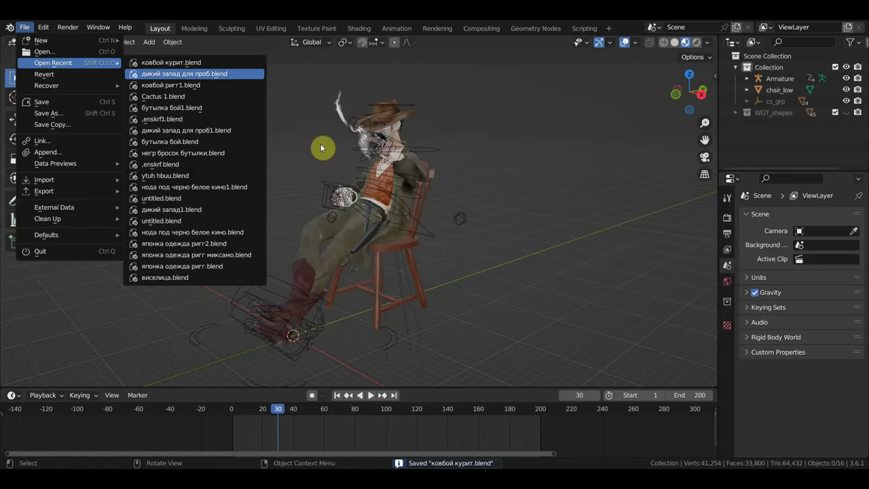
Reopen дикий запад для проб.blend, zoom the camera view, and turn off the viewport overlays.
key("Return")
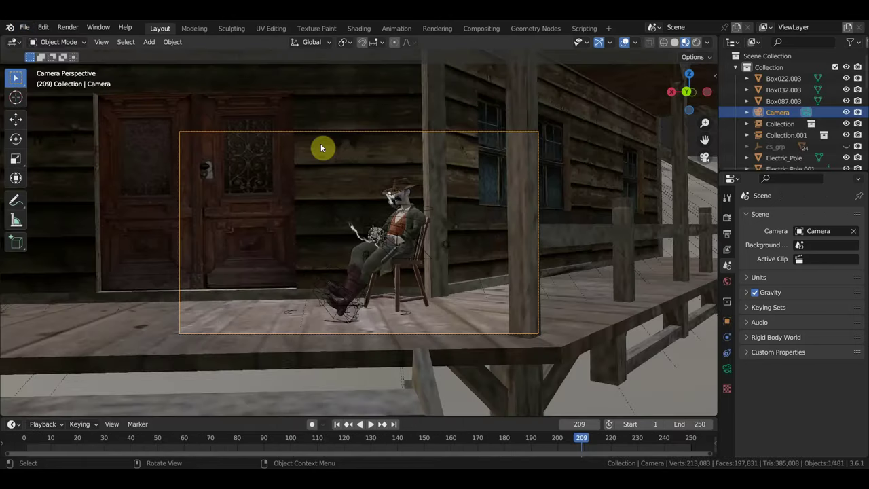
scroll(435, 219, "up", 1)
scroll(438, 227, "up", 1)
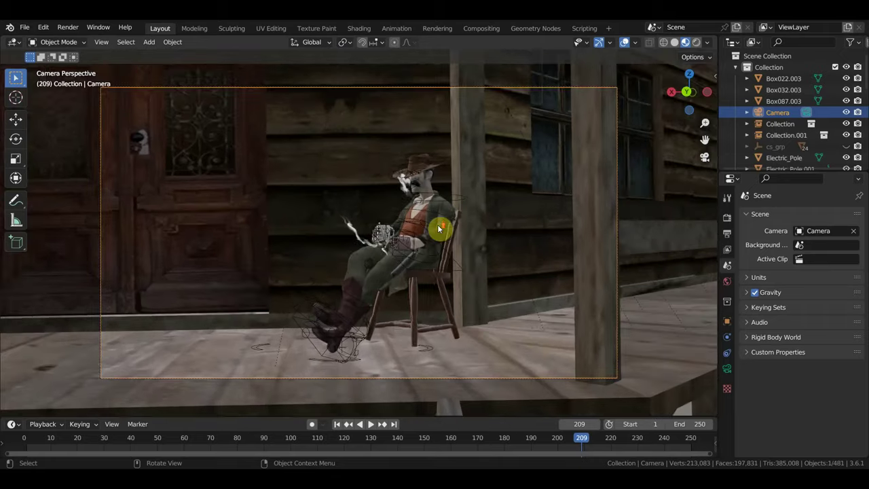
scroll(438, 230, "up", 1)
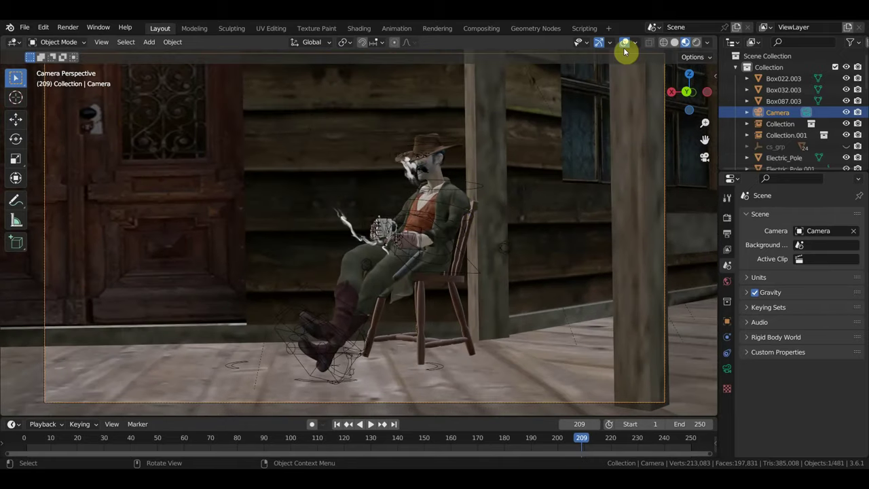
left_click(623, 44)
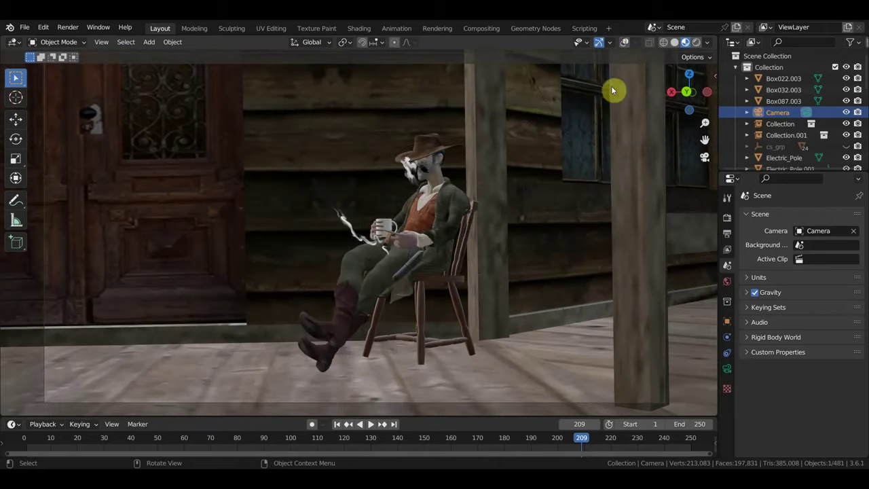
scroll(554, 196, "down", 1)
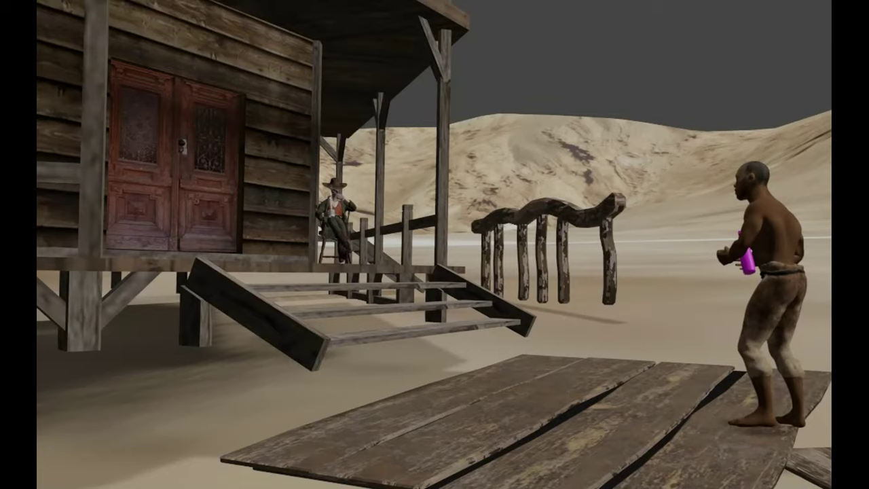
Zoom the camera view in on the seated, smoking cowboy at frame 32.
scroll(485, 258, "up", 3)
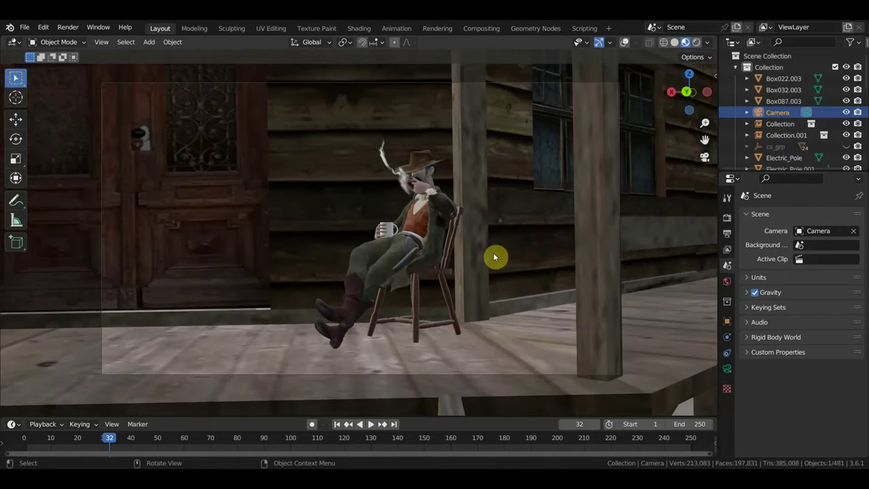